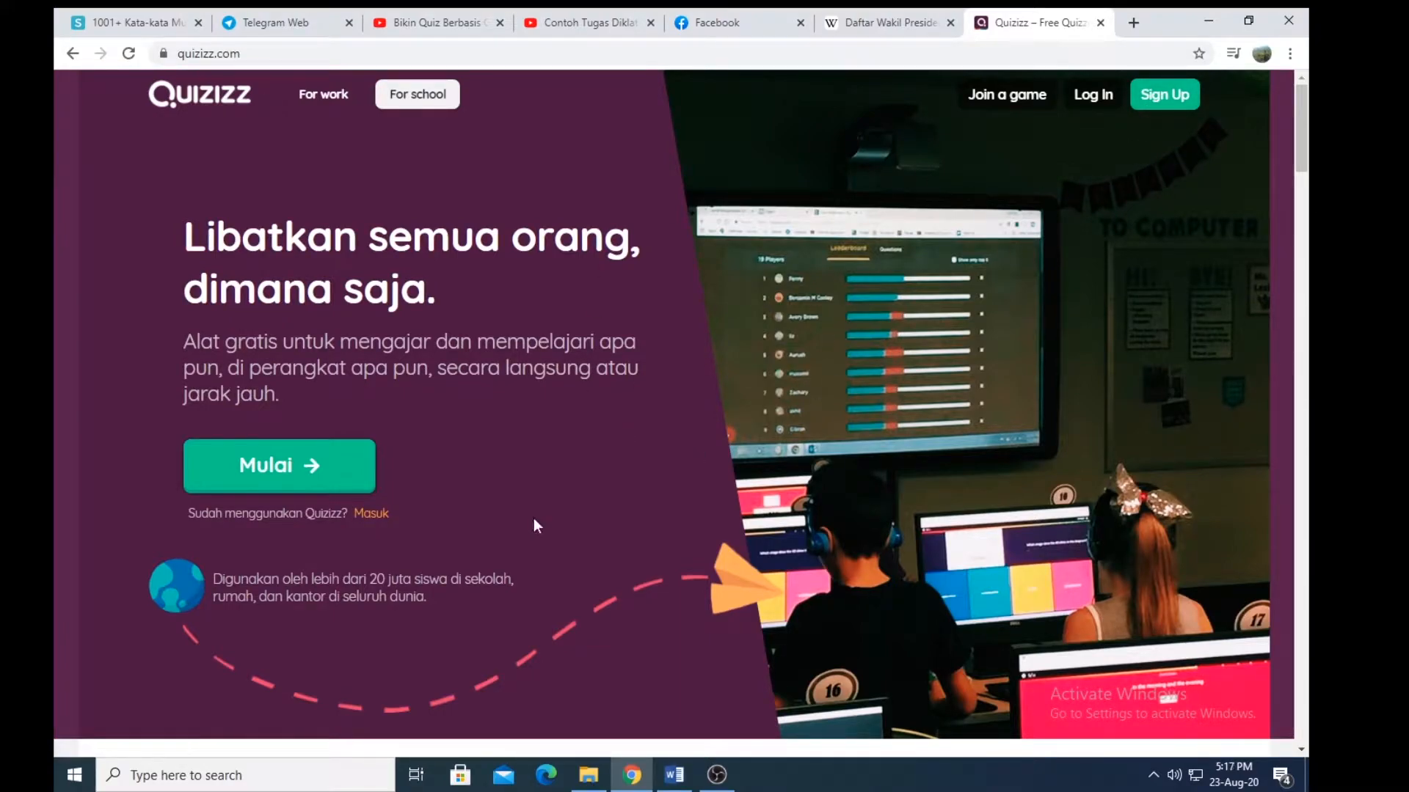
# Step: Sign up for a Quizizz account using one of the existing Google accounts
pyautogui.click(1157, 103)
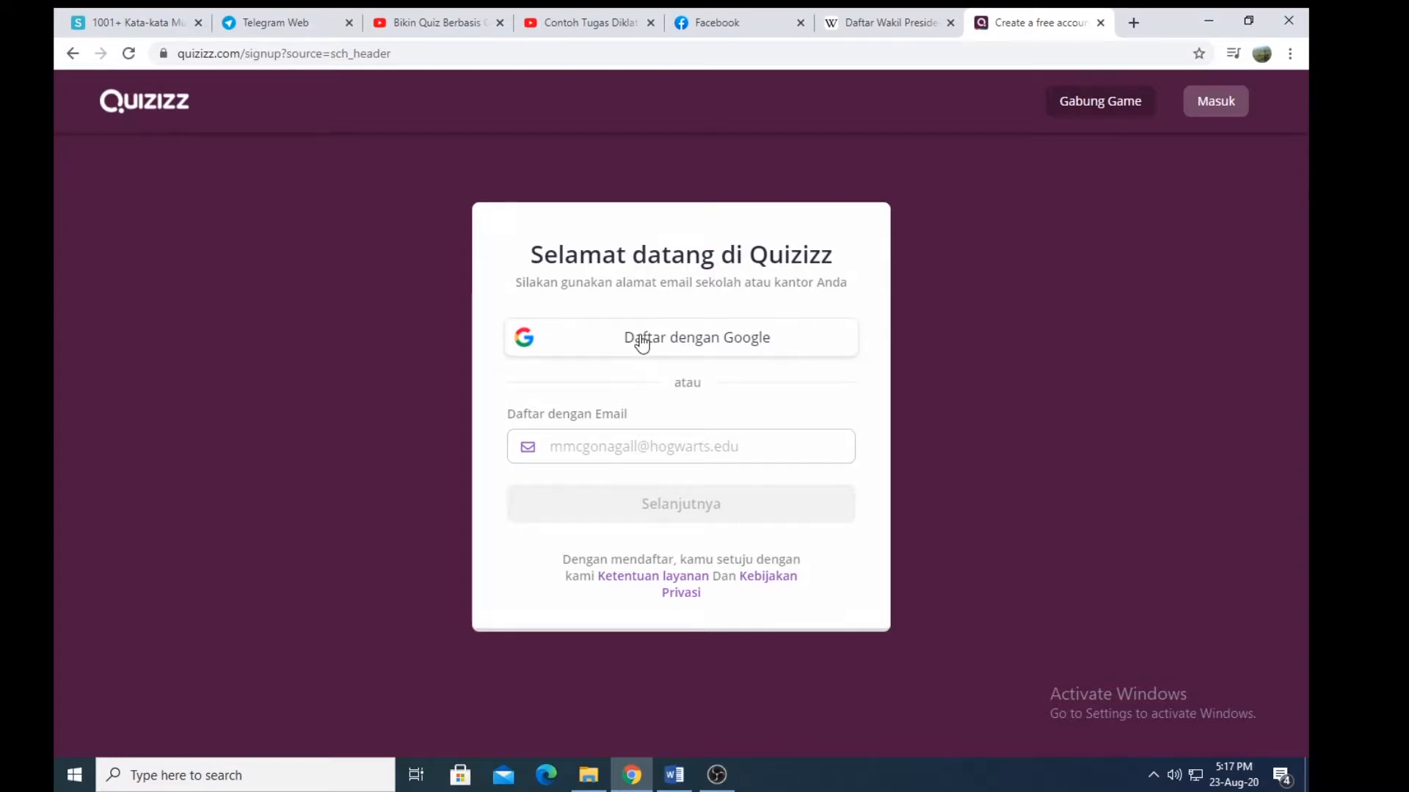
pyautogui.click(680, 348)
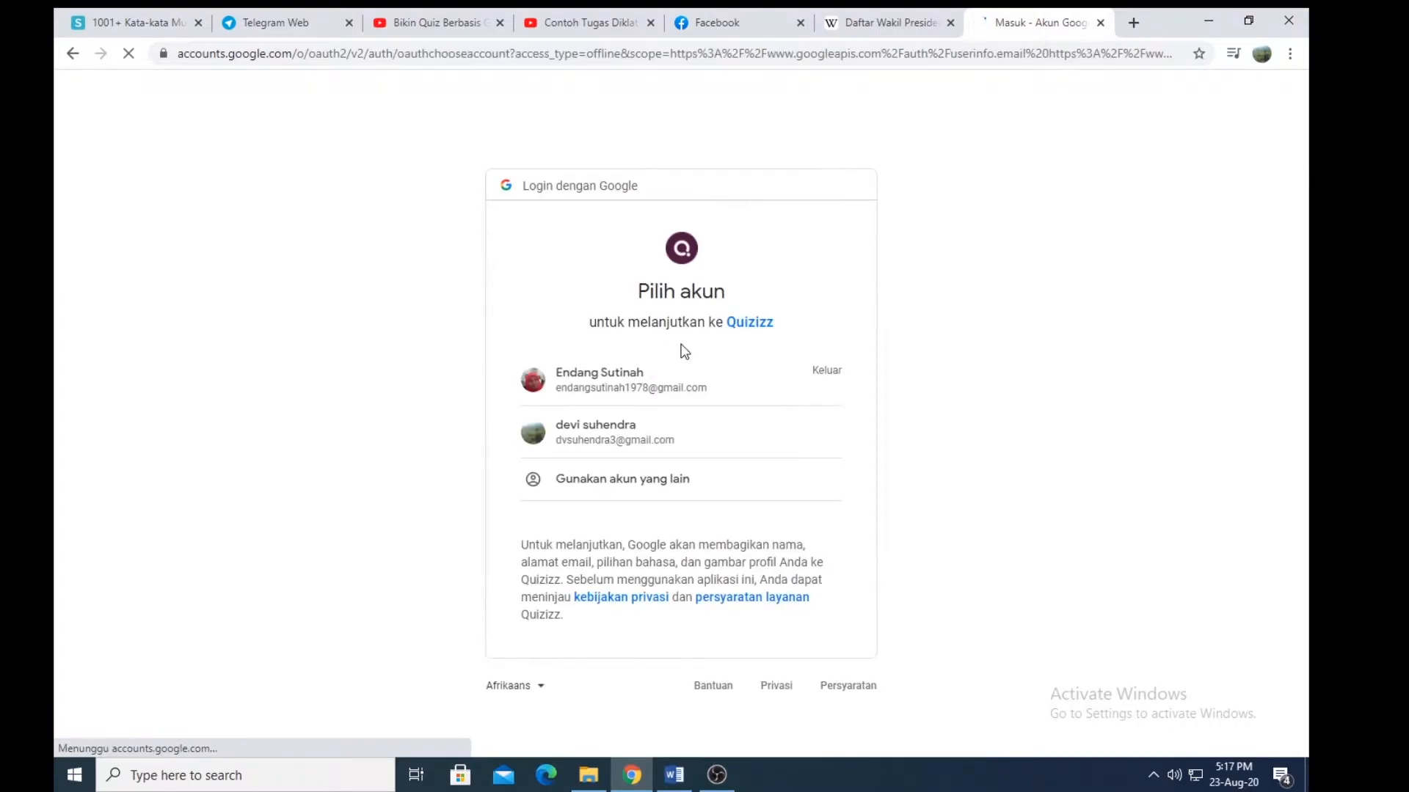
pyautogui.click(630, 442)
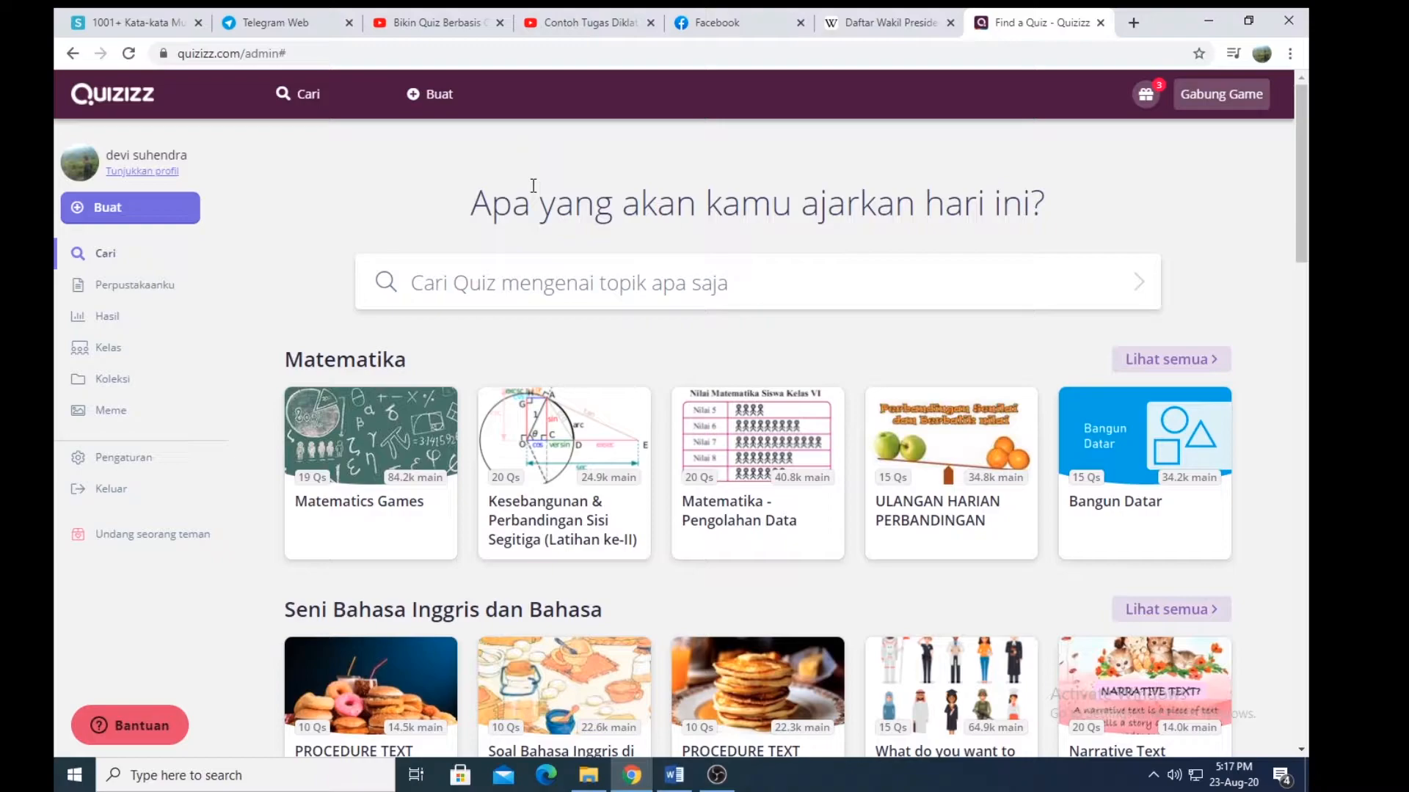
# Step: Look through the featured quizzes of all subject categories on the home page
pyautogui.click(562, 278)
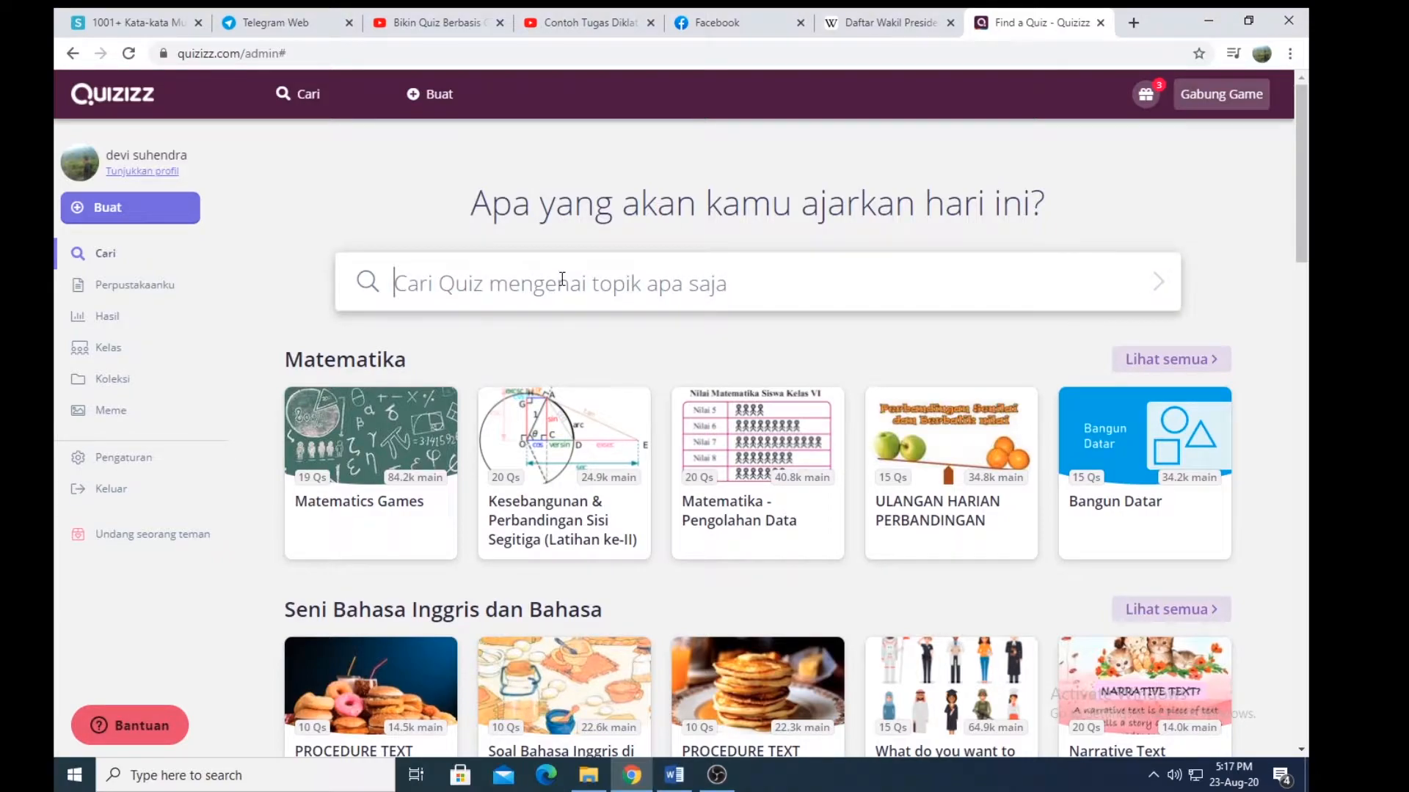
pyautogui.scroll(-10, 724, 513)
pyautogui.scroll(-11, 725, 519)
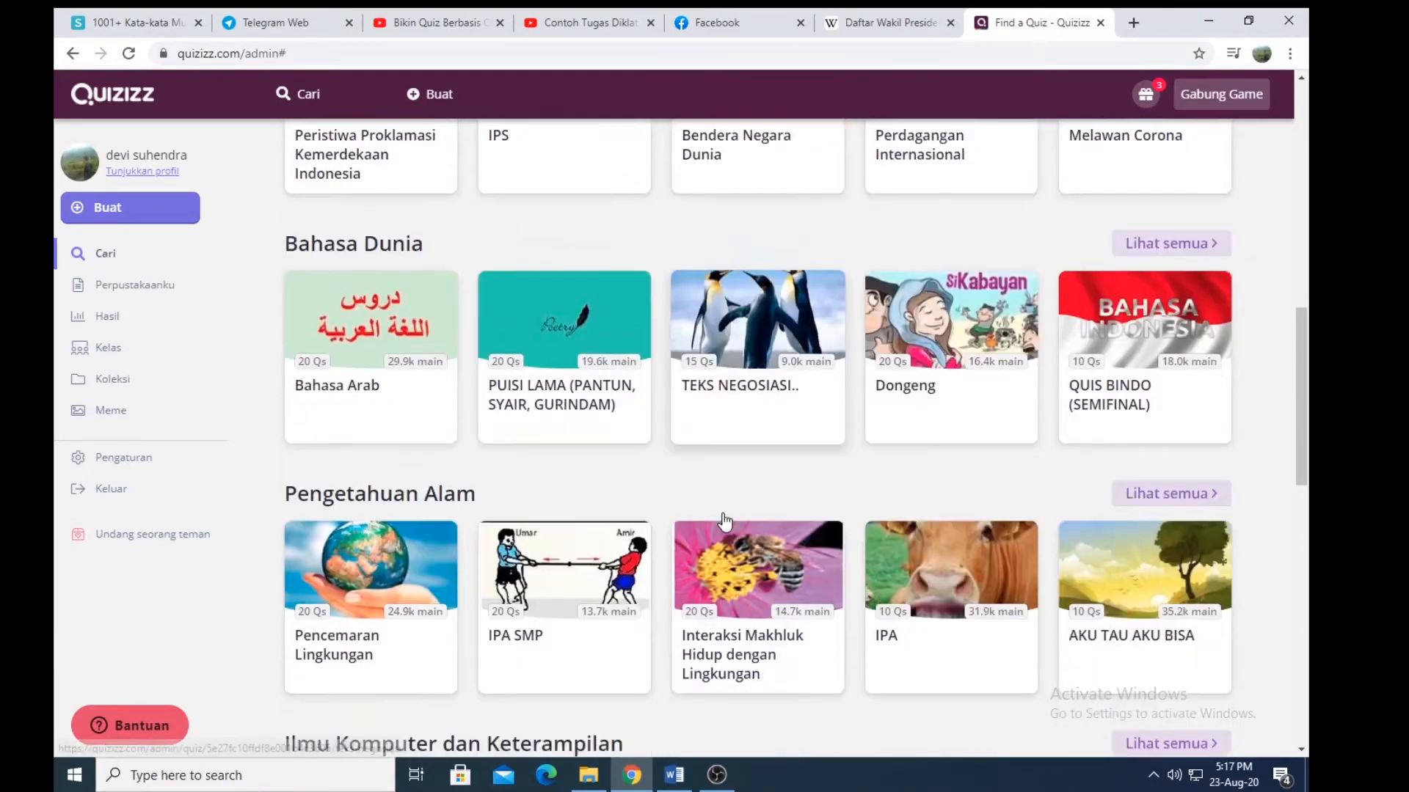
pyautogui.scroll(-3, 725, 519)
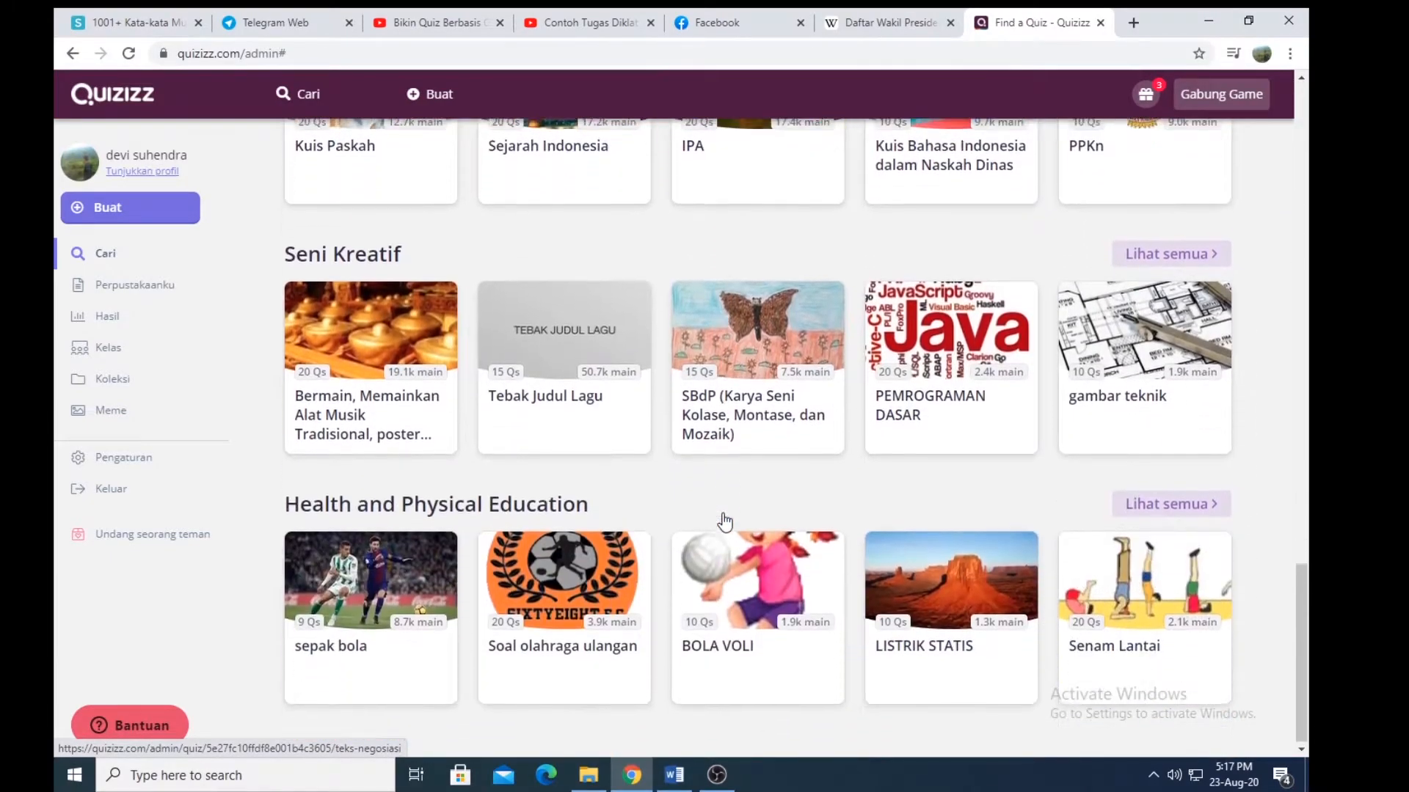
pyautogui.scroll(4, 723, 518)
pyautogui.scroll(7, 724, 521)
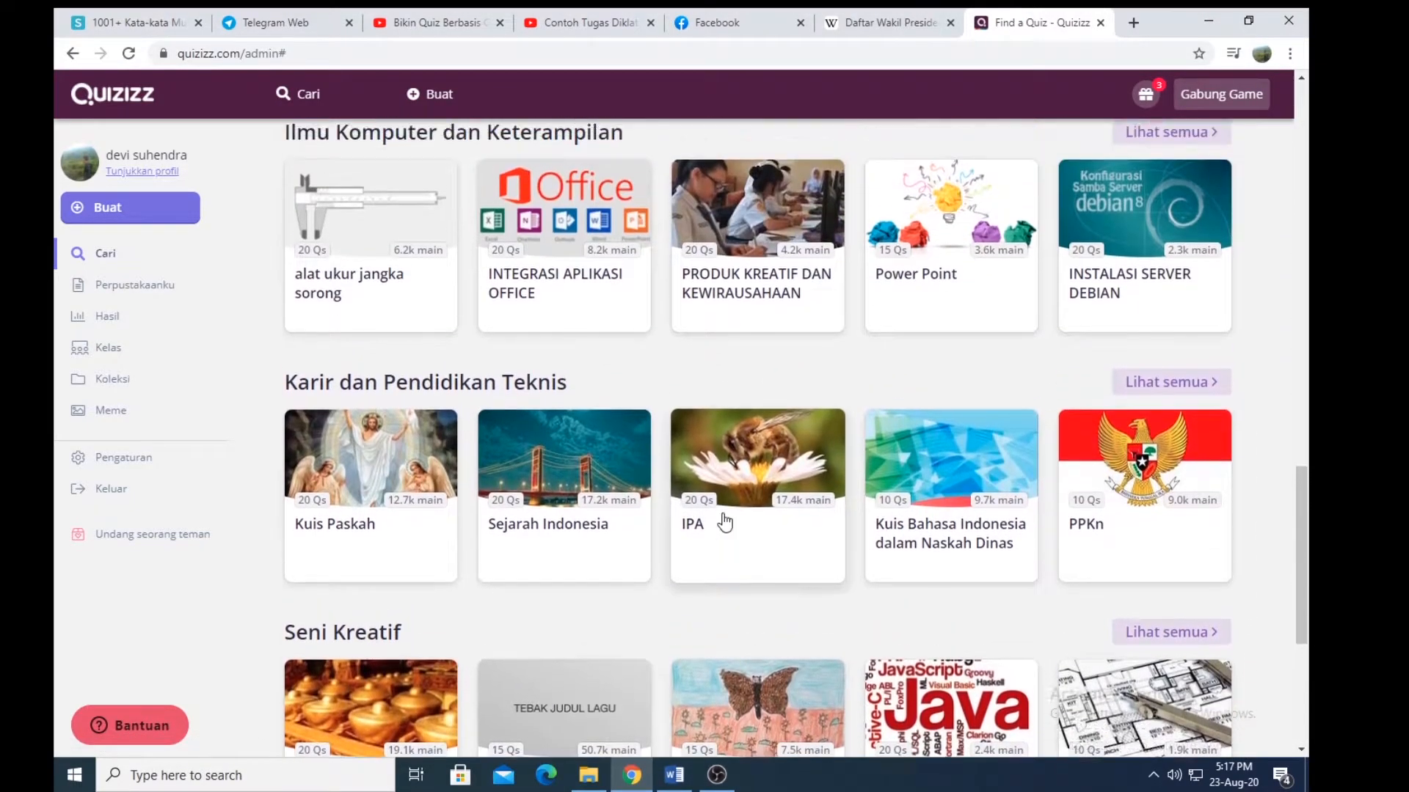
pyautogui.scroll(14, 724, 522)
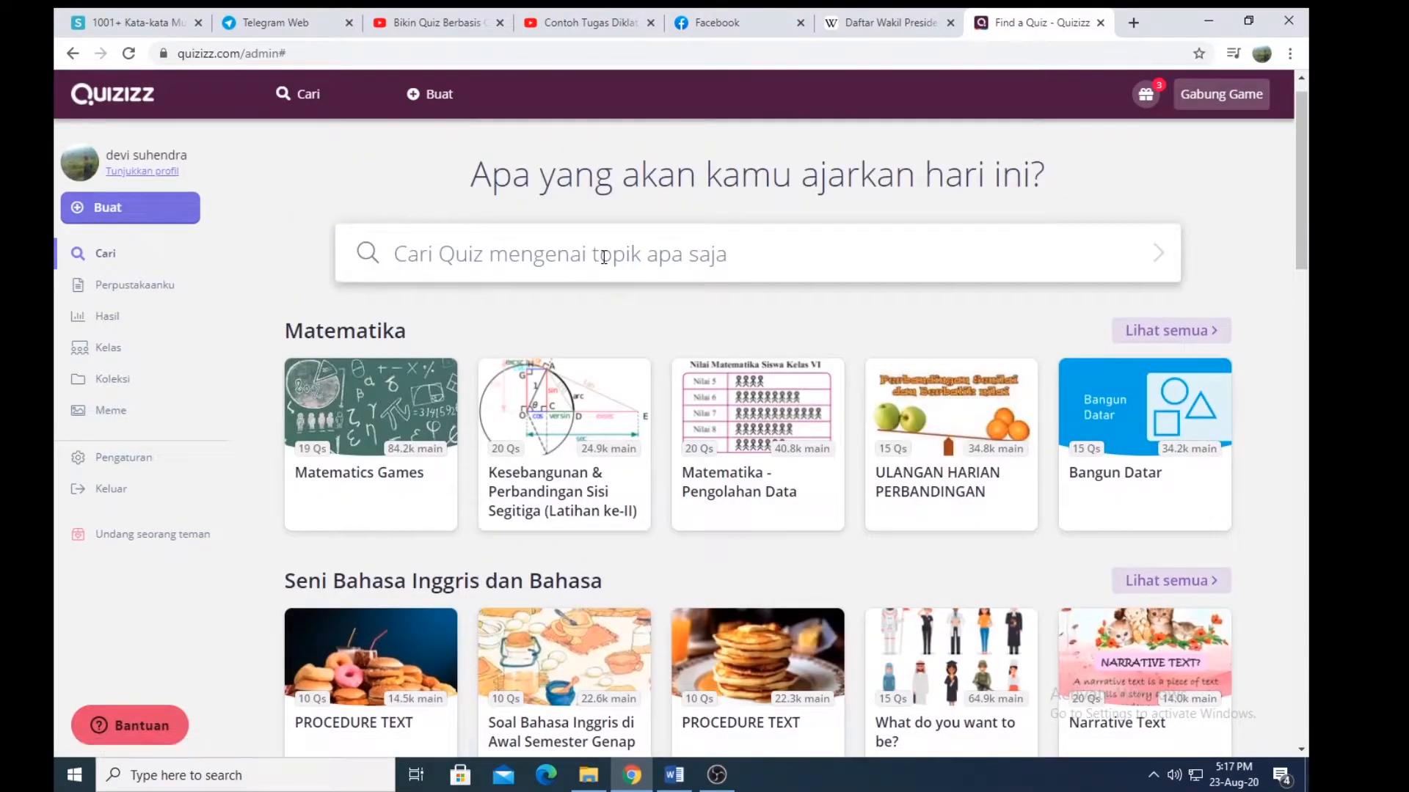
# Step: Search the public quiz library for "sejarah" and look through the matching quizzes
pyautogui.write('sejarah')
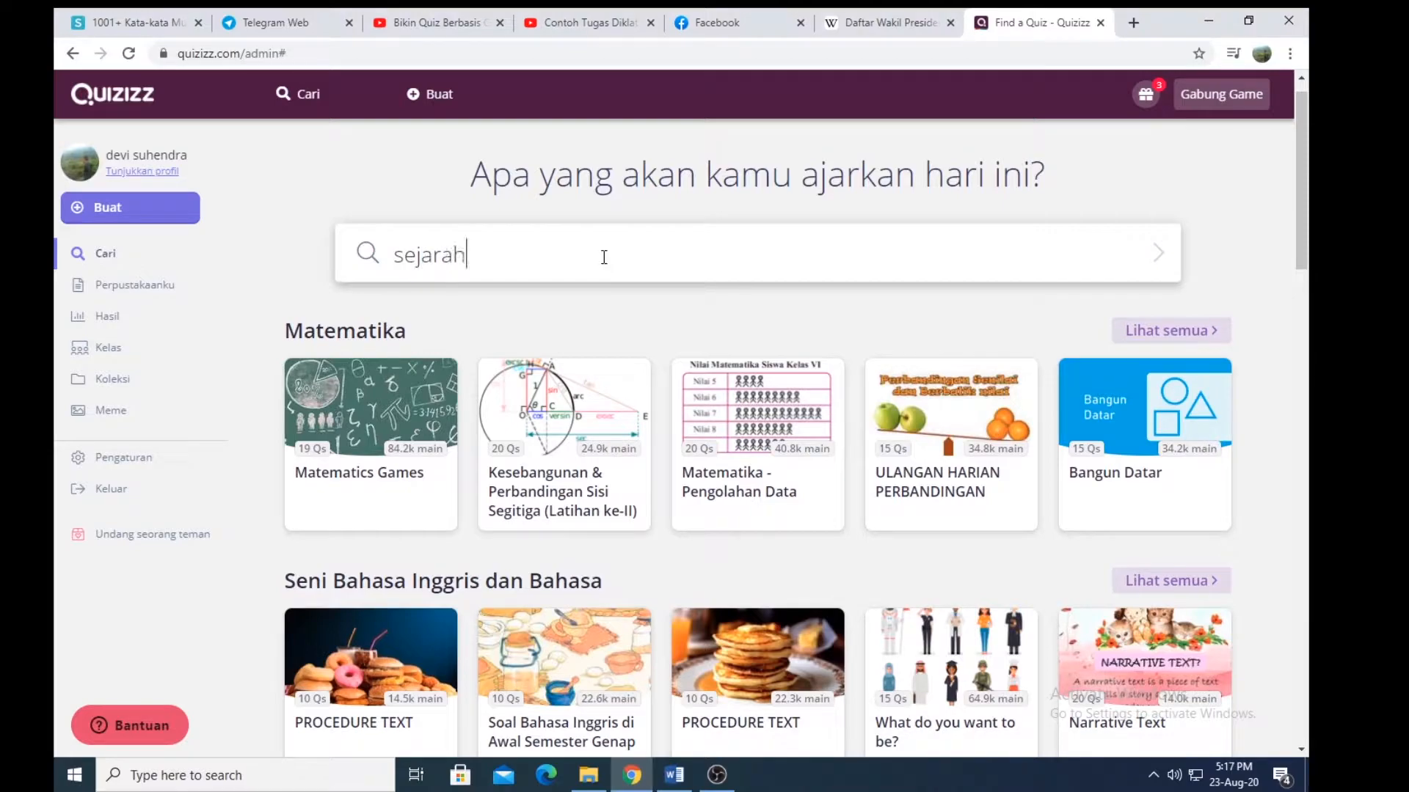
pyautogui.press('Return')
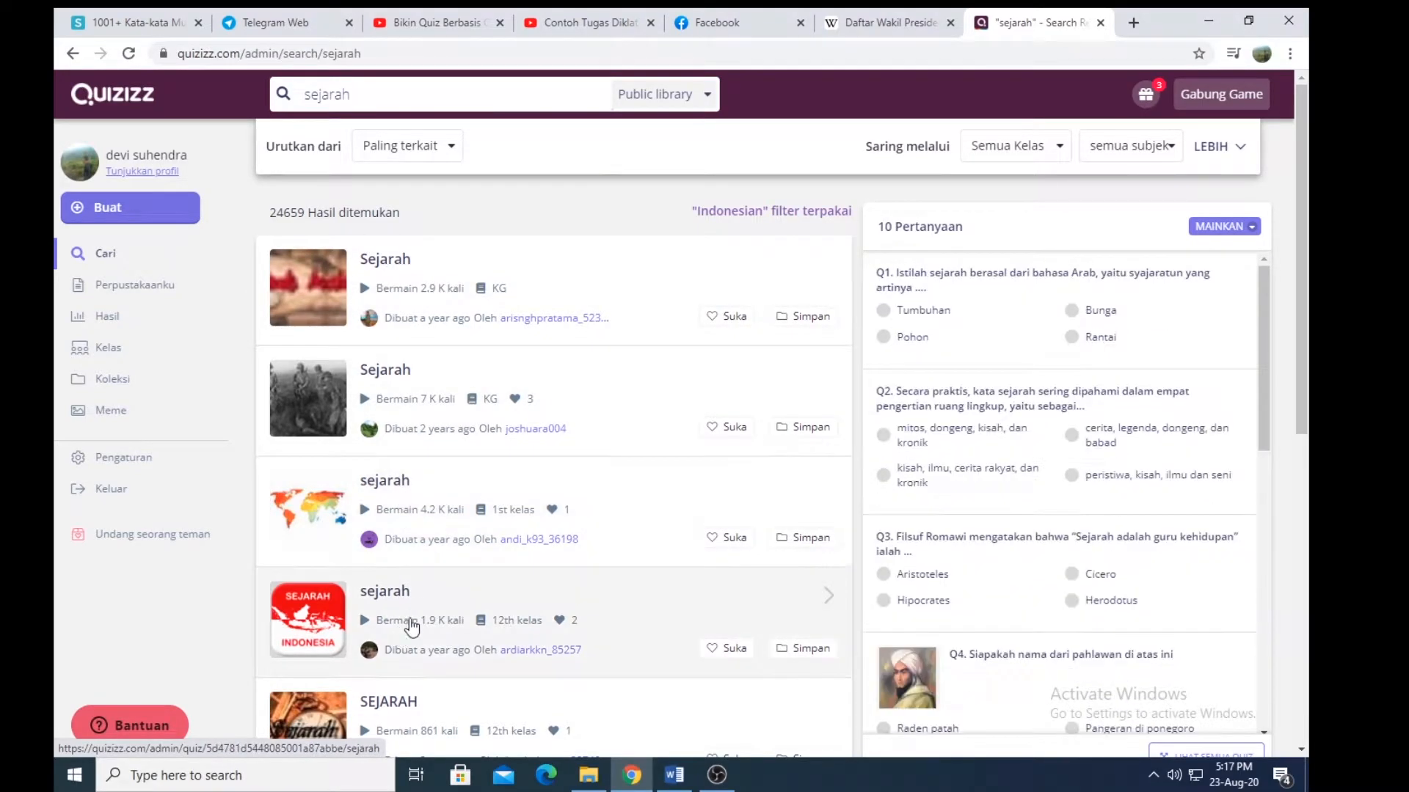
pyautogui.scroll(-3, 412, 616)
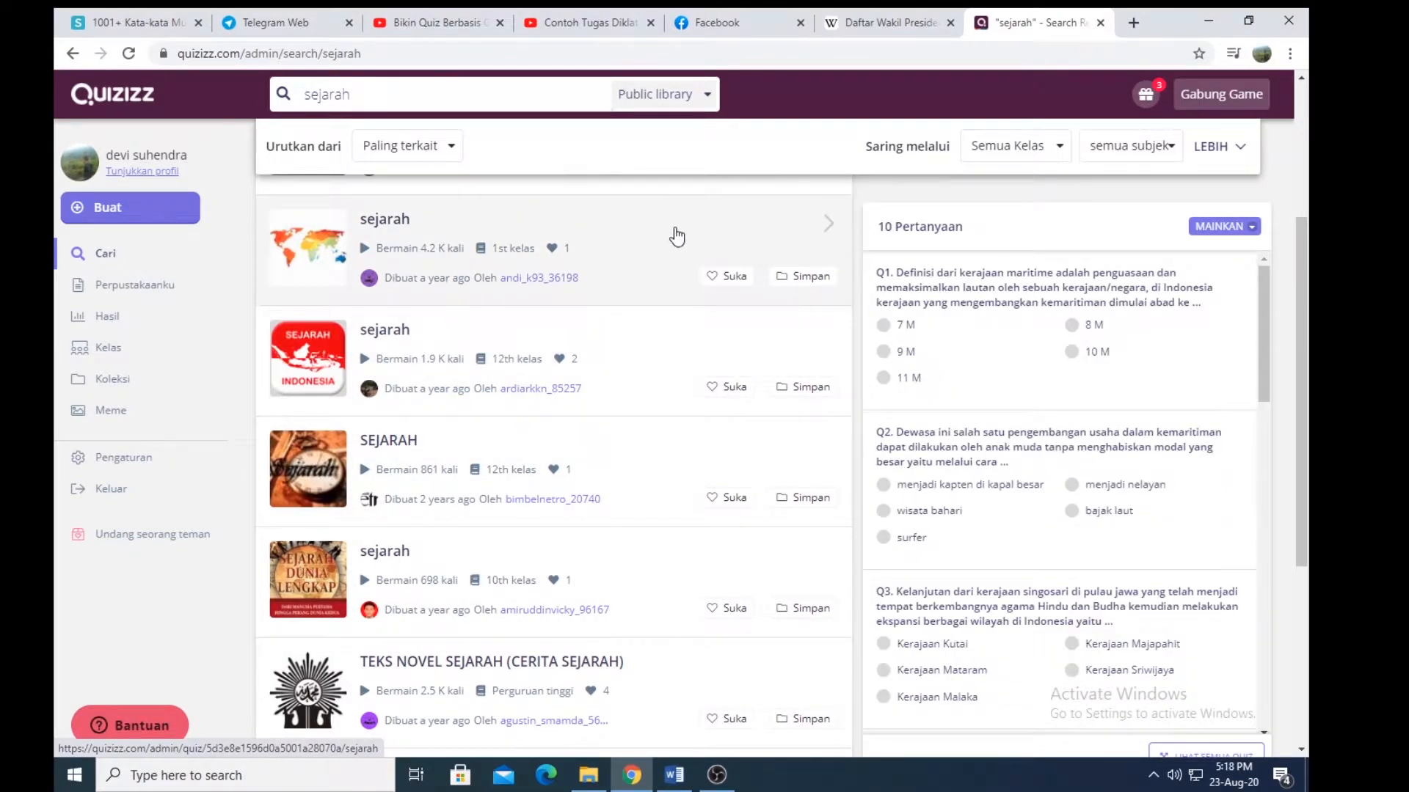
pyautogui.scroll(3, 570, 389)
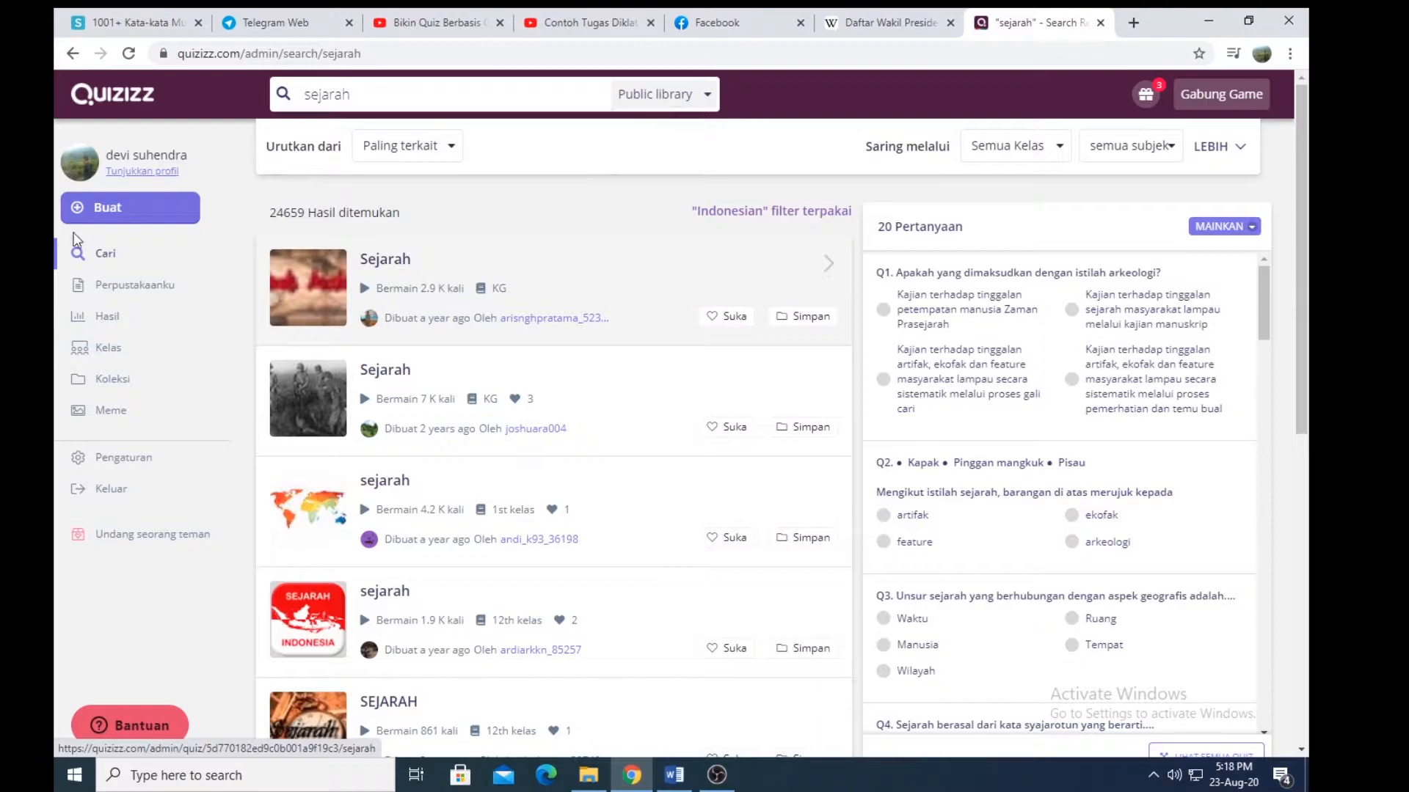
# Step: Start creating a new quiz and name it "Latihan Soal Nilai-Nilai Pancasila"
pyautogui.click(95, 213)
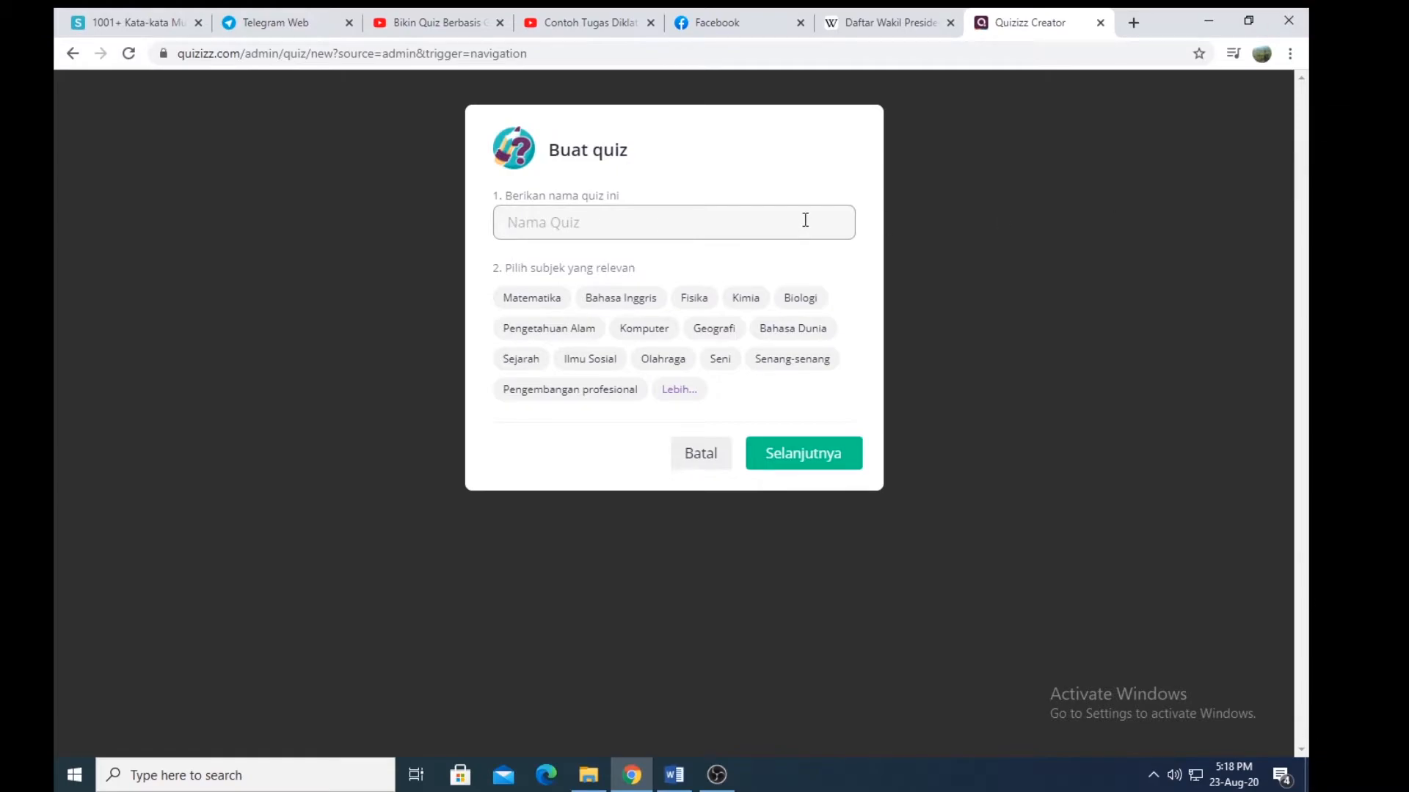
pyautogui.write('Latihan Soal Pendidikan ')
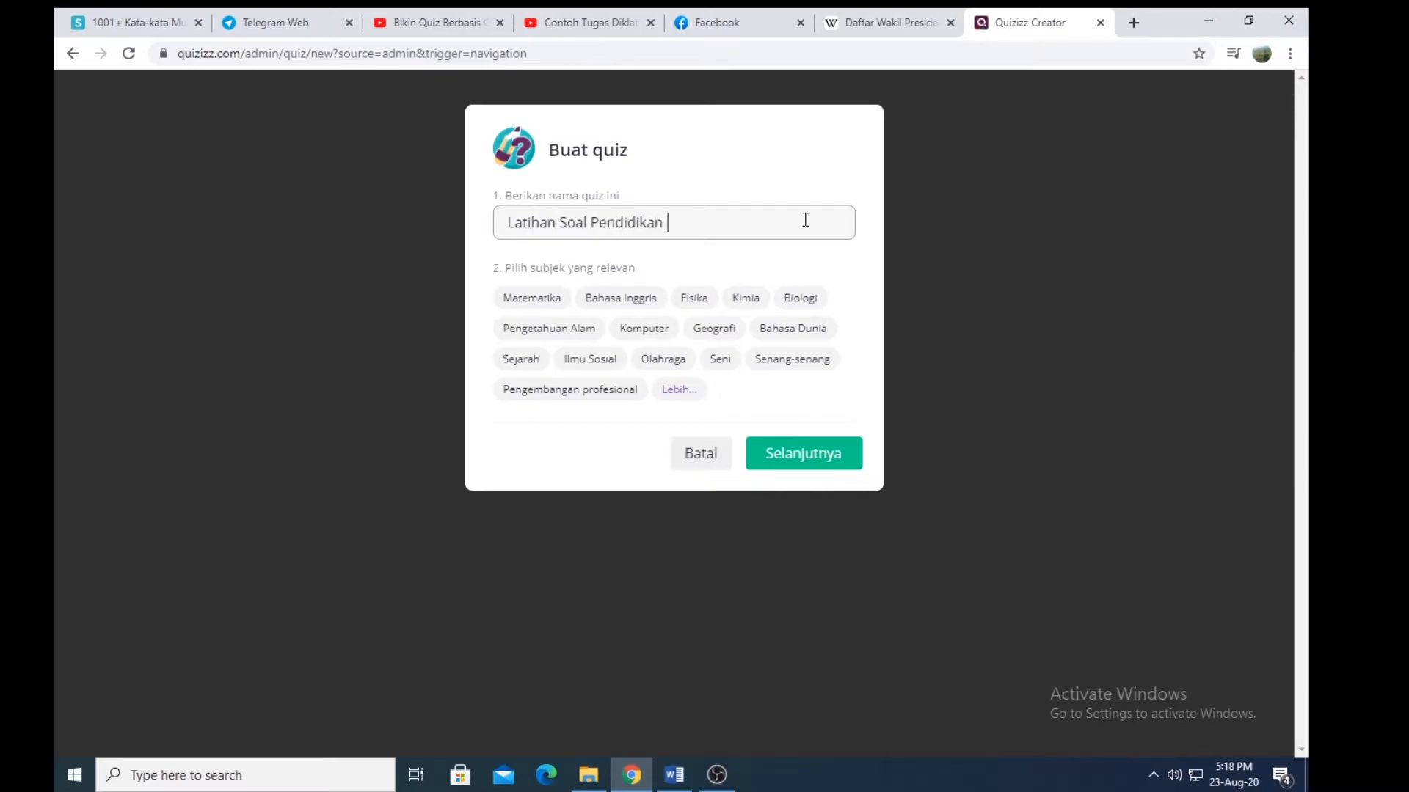
pyautogui.write('Kew')
pyautogui.press('BackSpace')
pyautogui.press('BackSpace')
pyautogui.press('BackSpace')
pyautogui.press('BackSpace')
pyautogui.press('BackSpace')
pyautogui.press('BackSpace')
pyautogui.press('BackSpace')
pyautogui.press('BackSpace')
pyautogui.press('BackSpace')
pyautogui.press('BackSpace')
pyautogui.press('BackSpace')
pyautogui.press('BackSpace')
pyautogui.press('BackSpace')
pyautogui.write('Nilai-Nilai Pancasila')
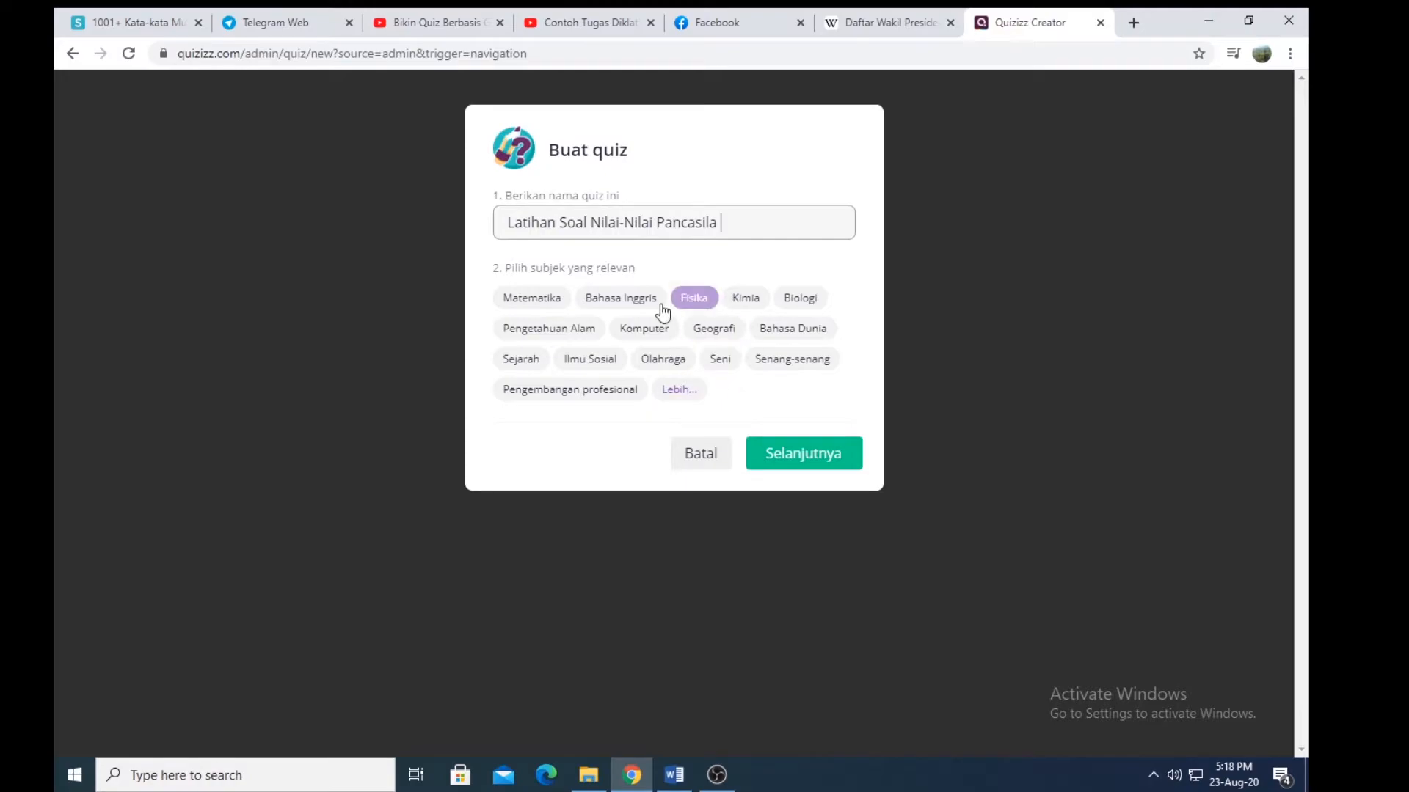
# Step: Assign the subjects Lainnya and Ilmu Sosial to the quiz and continue to the quiz editor
pyautogui.click(682, 391)
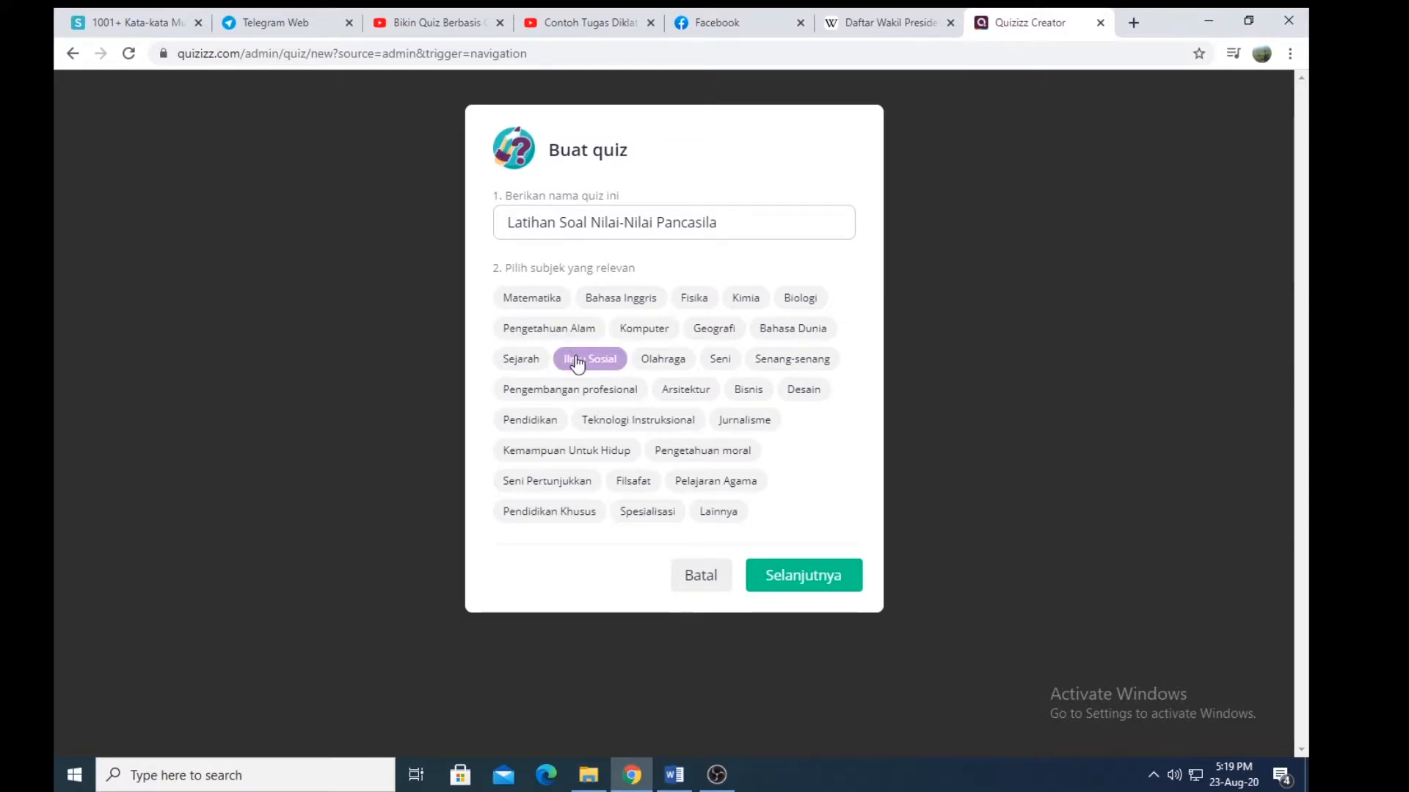
pyautogui.click(720, 512)
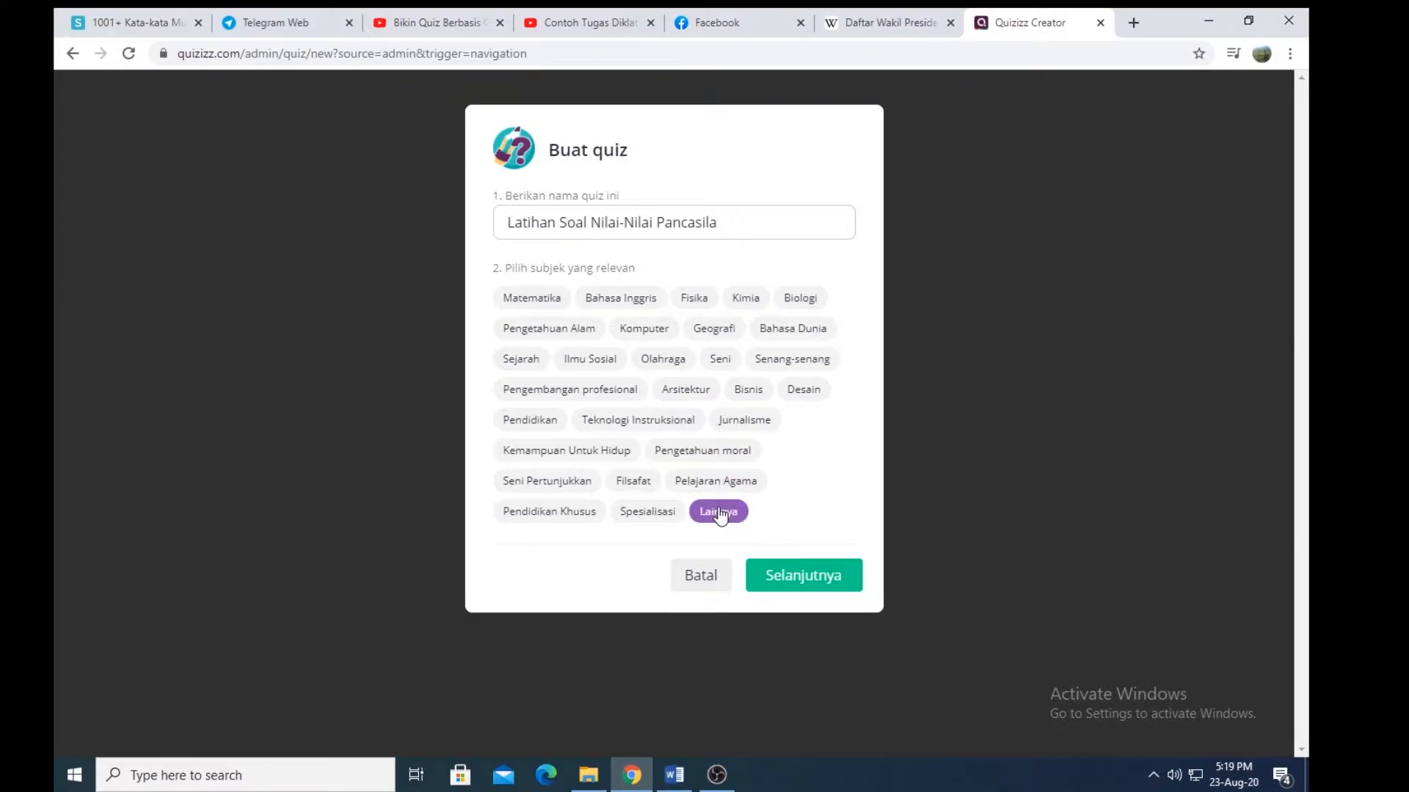
pyautogui.click(604, 366)
pyautogui.click(812, 575)
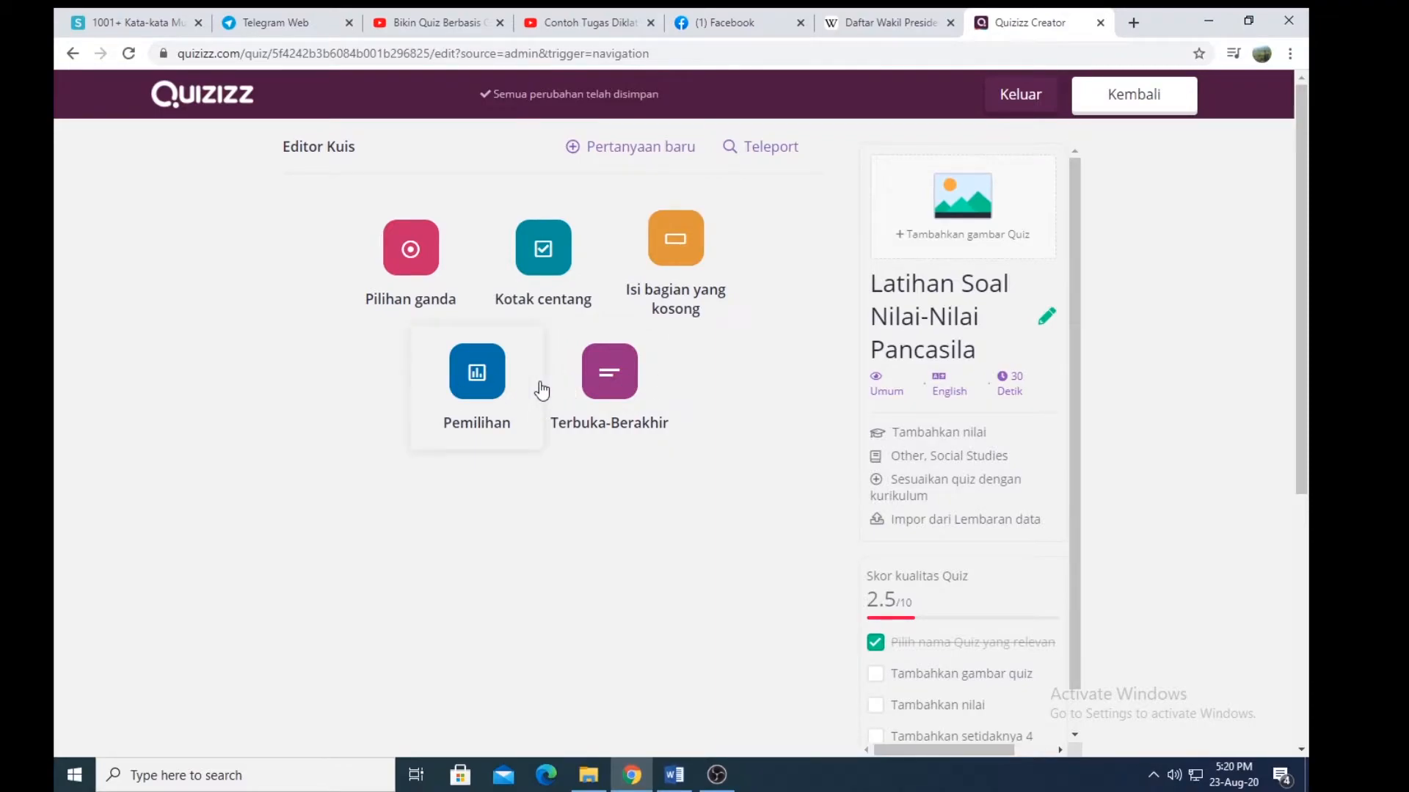
# Step: Add a multiple-choice question with the text "Siapakah Presiden Pertama Indonesia"
pyautogui.click(429, 250)
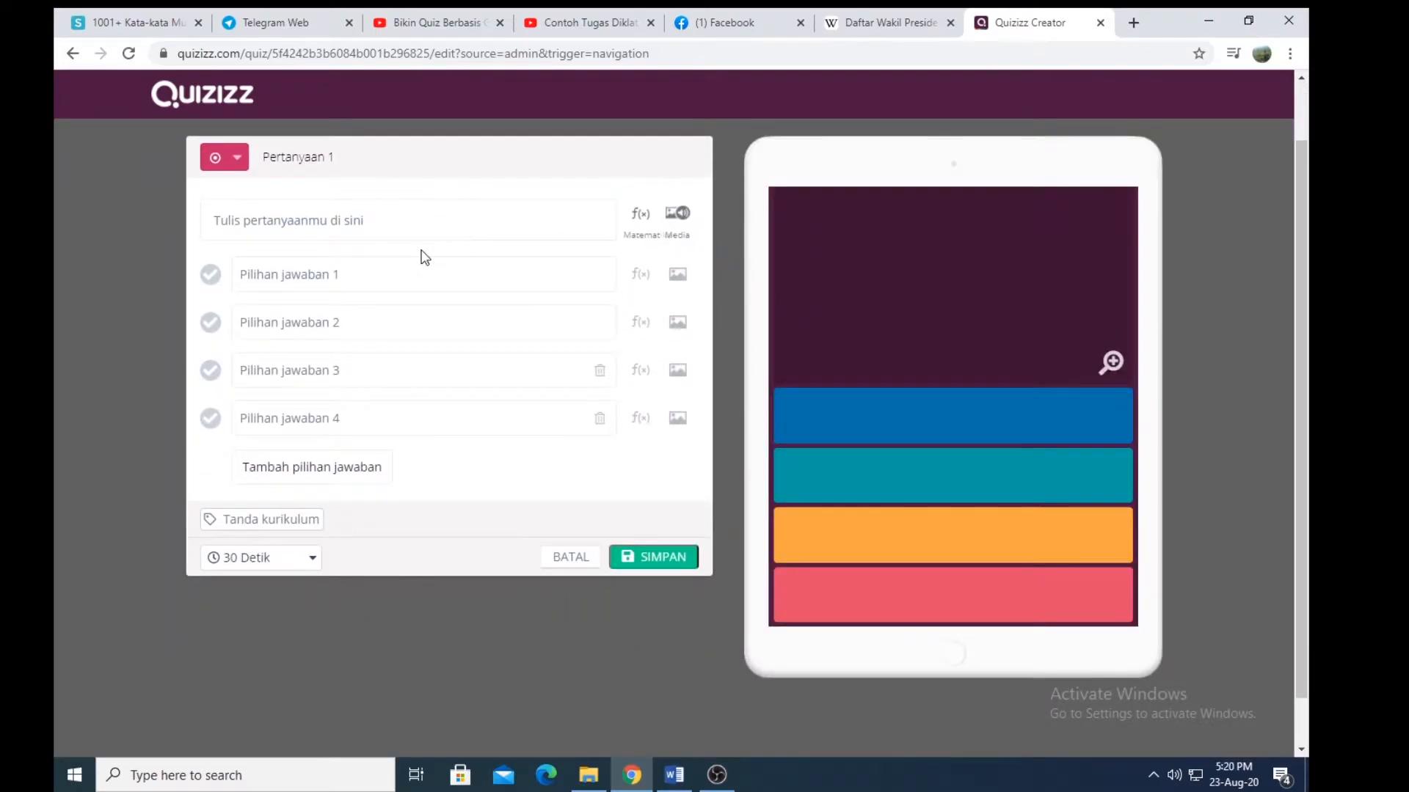
pyautogui.click(320, 221)
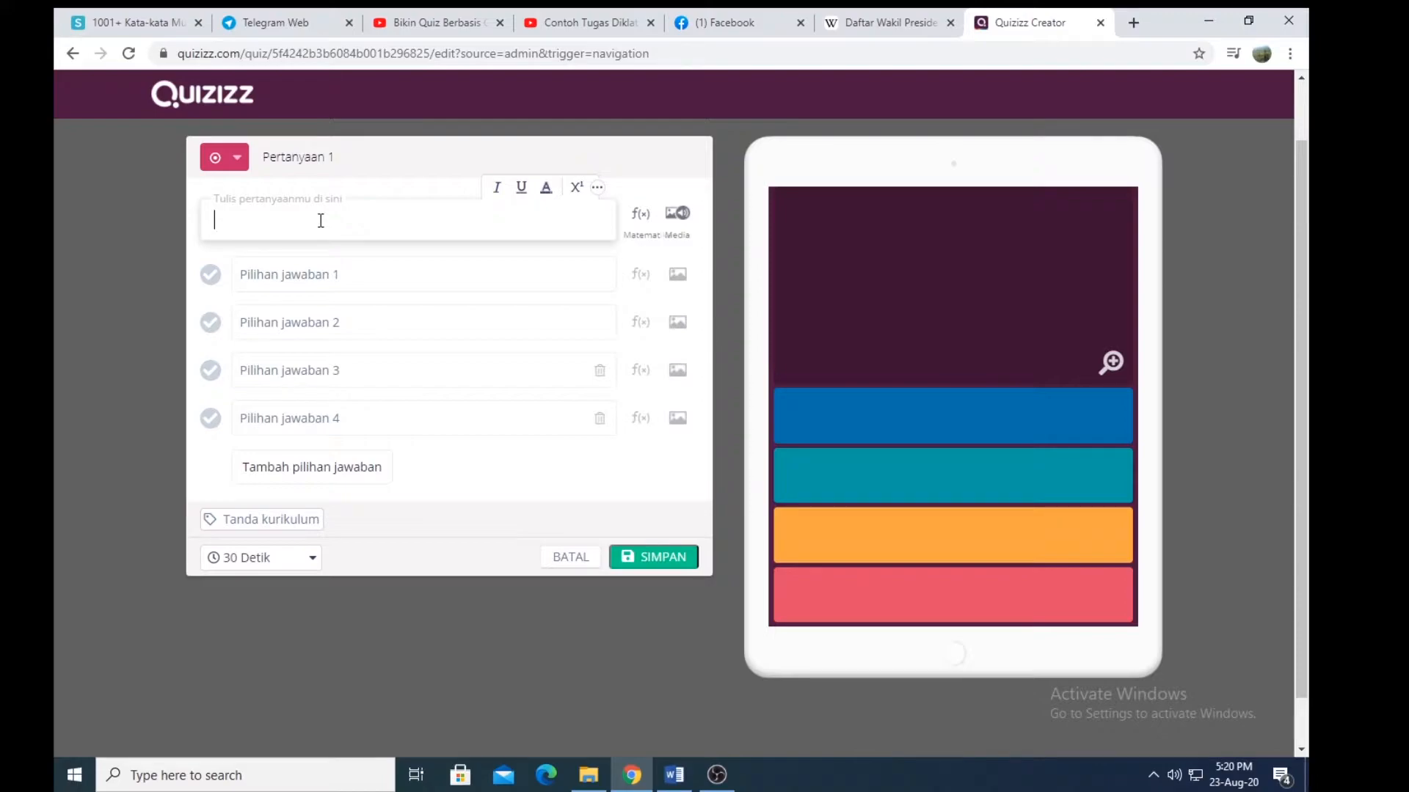
pyautogui.write('Siapakah P')
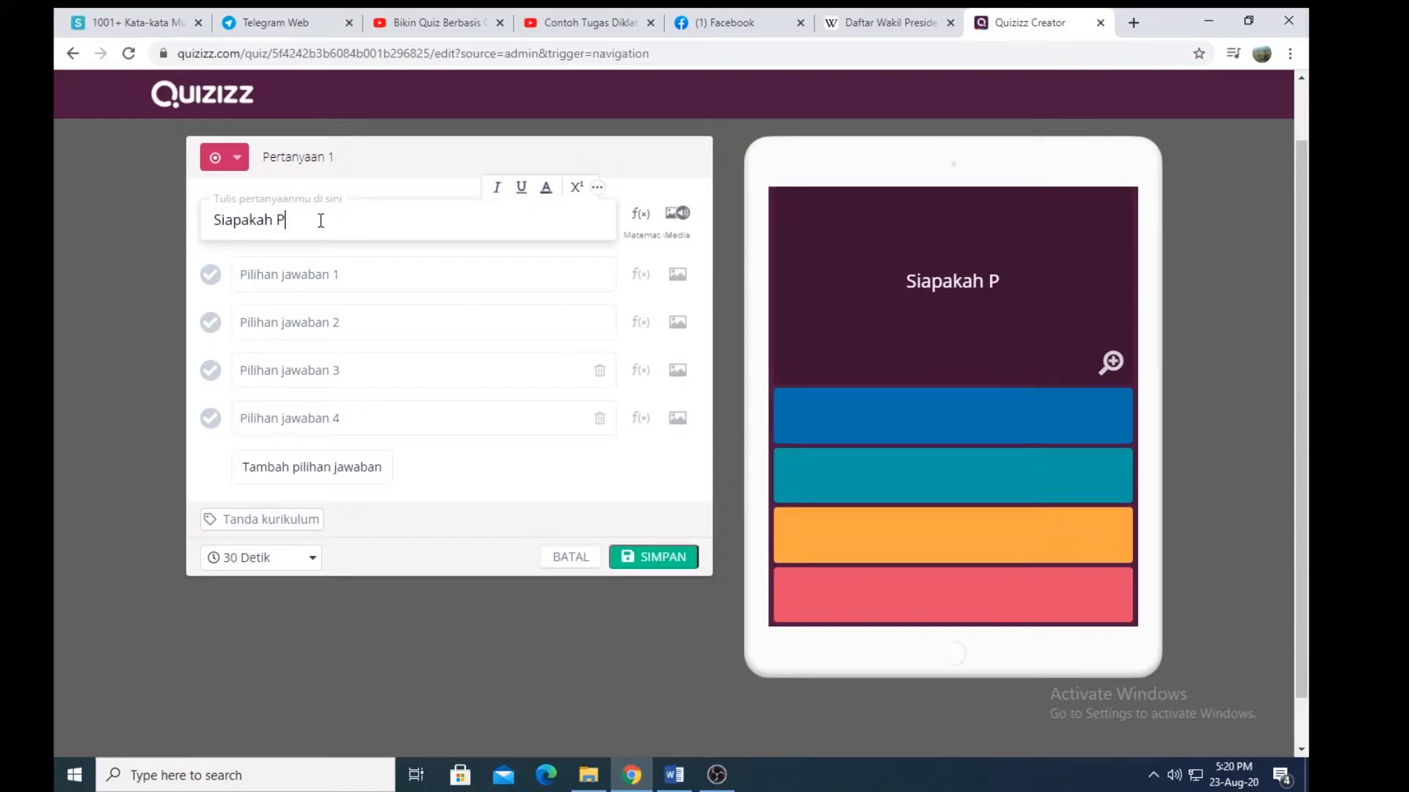
pyautogui.write('reseiden')
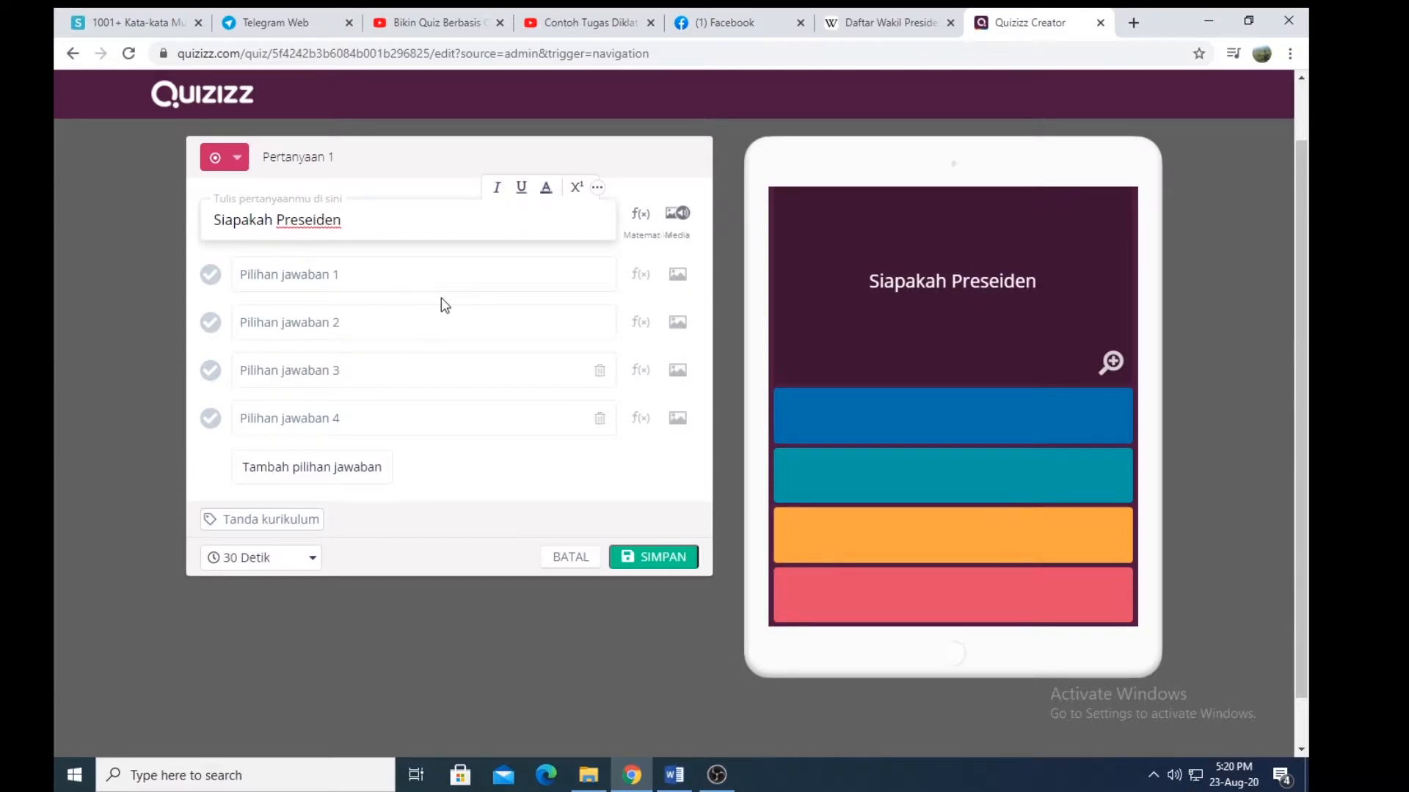
pyautogui.press('BackSpace')
pyautogui.press('BackSpace')
pyautogui.press('BackSpace')
pyautogui.press('BackSpace')
pyautogui.press('BackSpace')
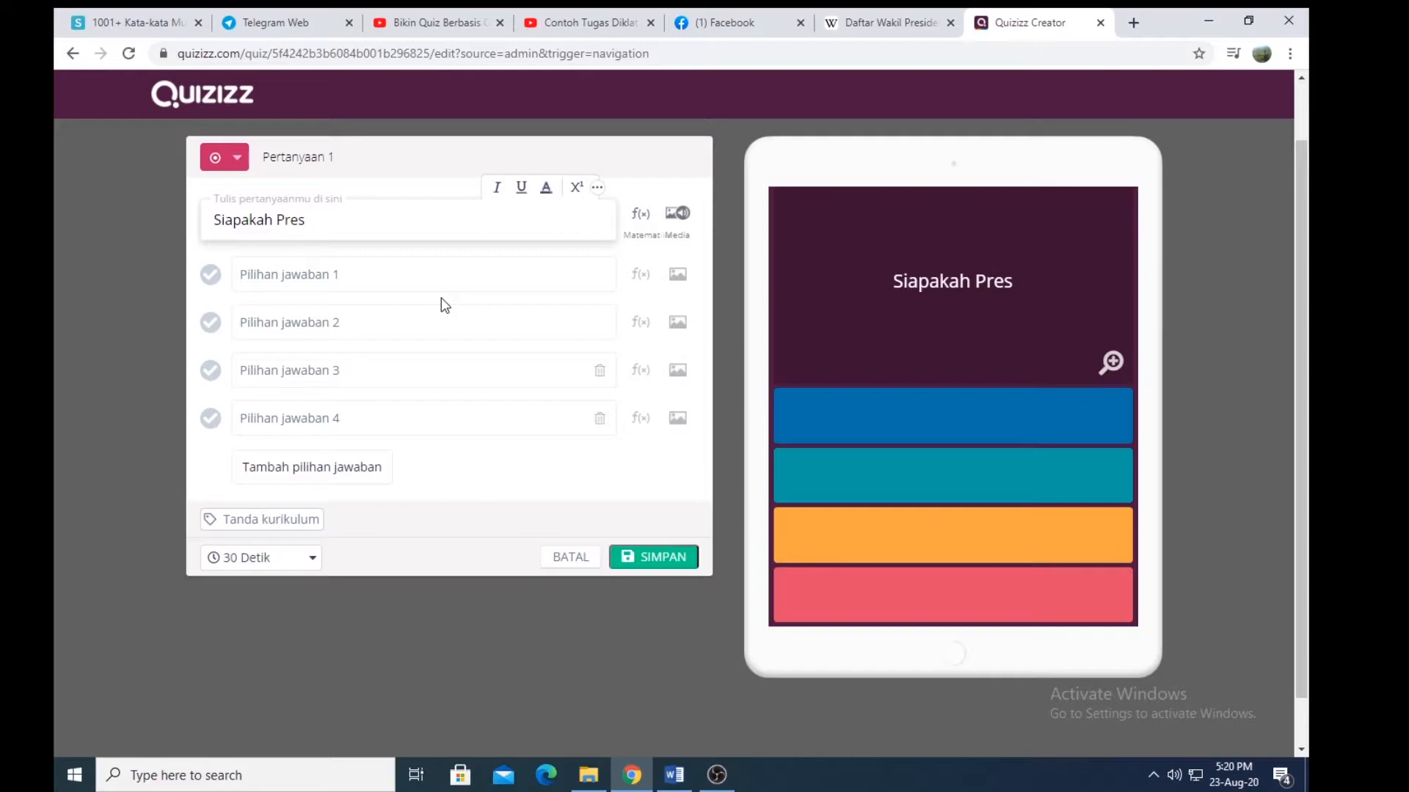
pyautogui.write('IDEN')
pyautogui.press('BackSpace')
pyautogui.press('BackSpace')
pyautogui.press('BackSpace')
pyautogui.press('BackSpace')
pyautogui.write('i')
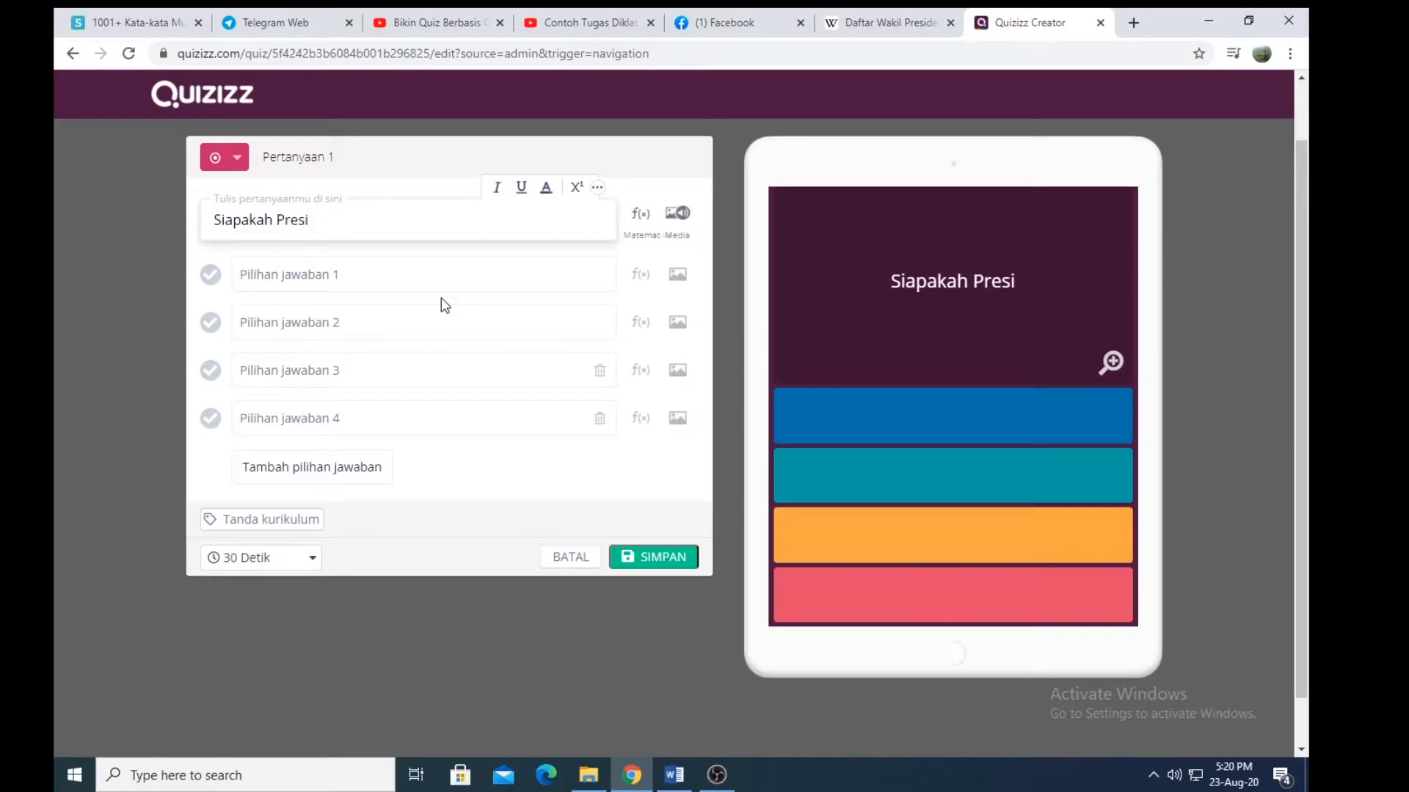
pyautogui.write('den Per')
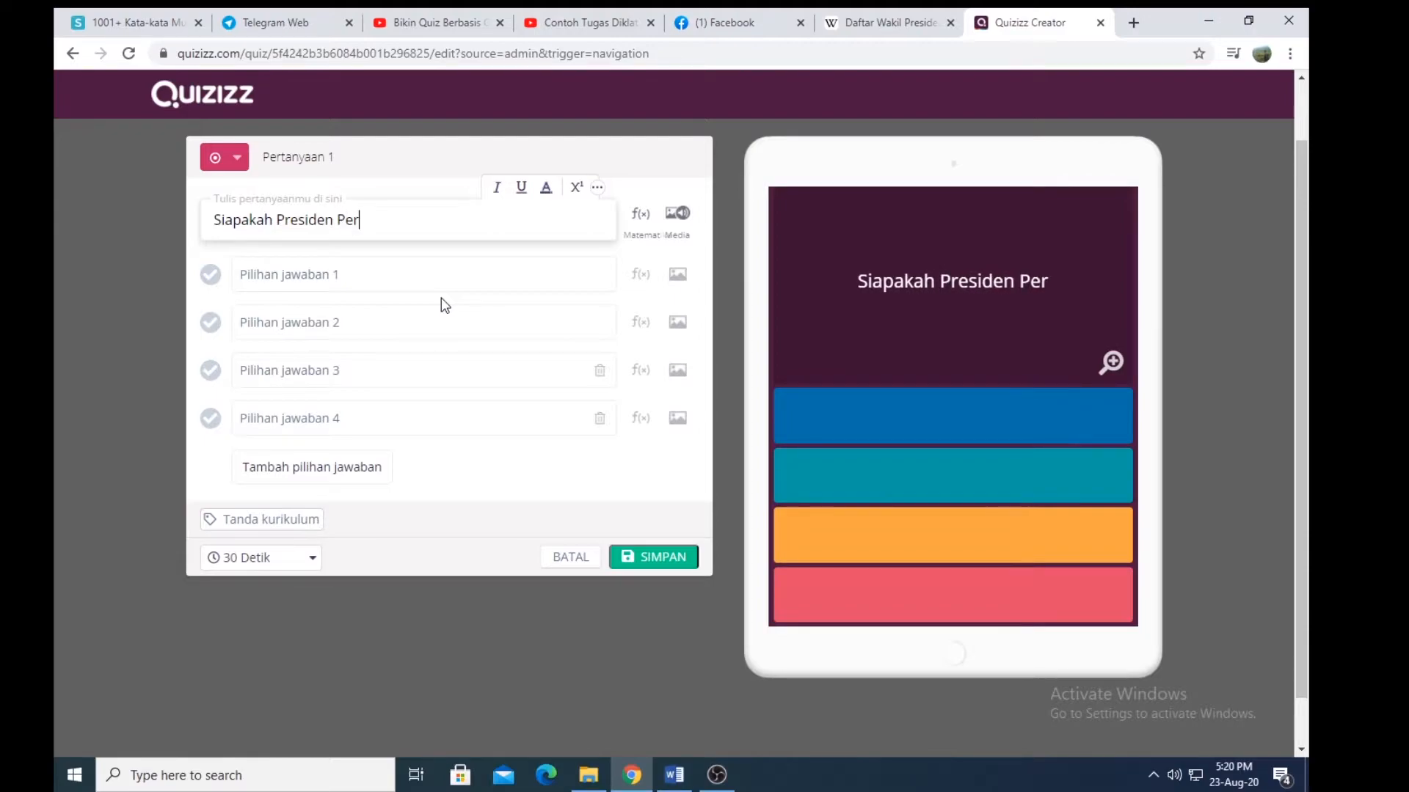
pyautogui.write('tama In')
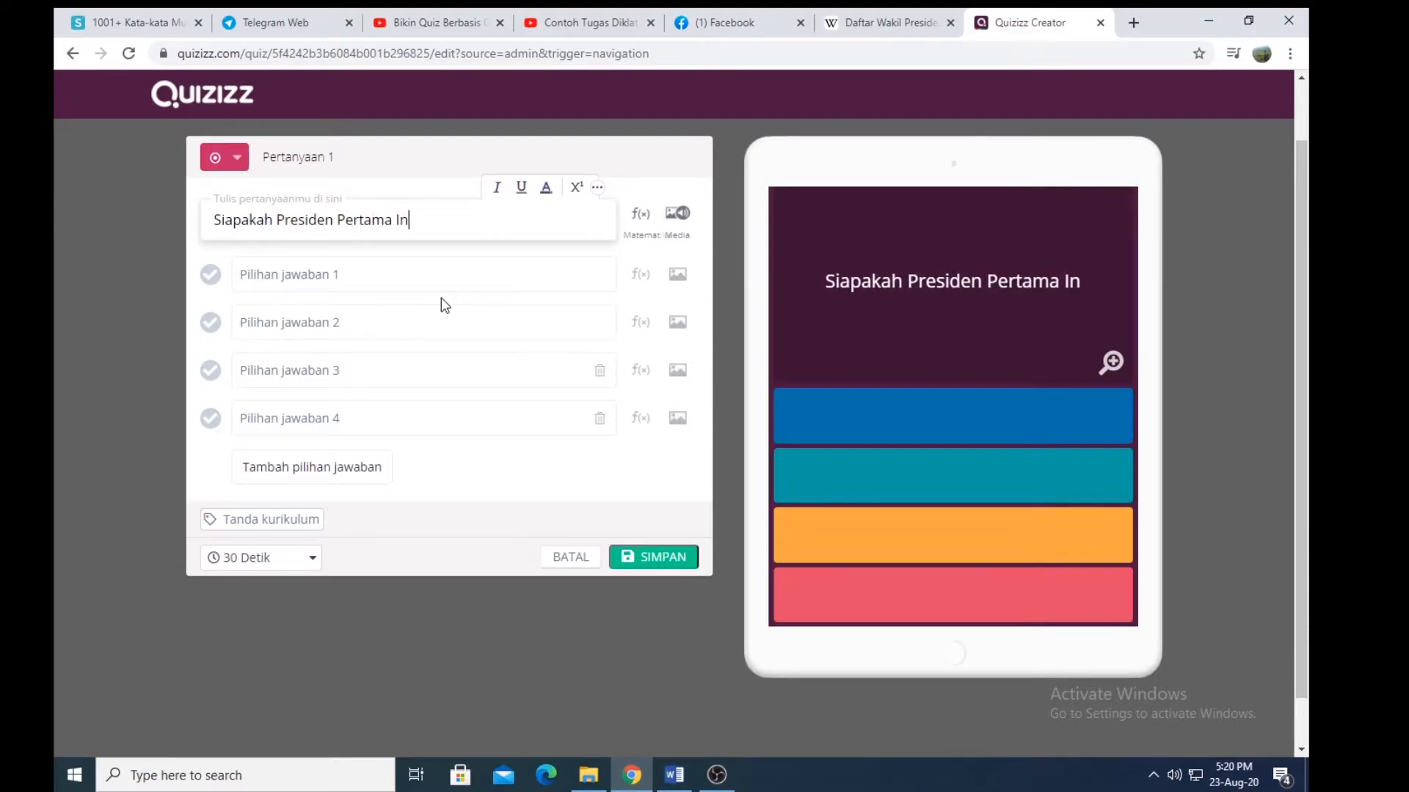
pyautogui.write('donesia')
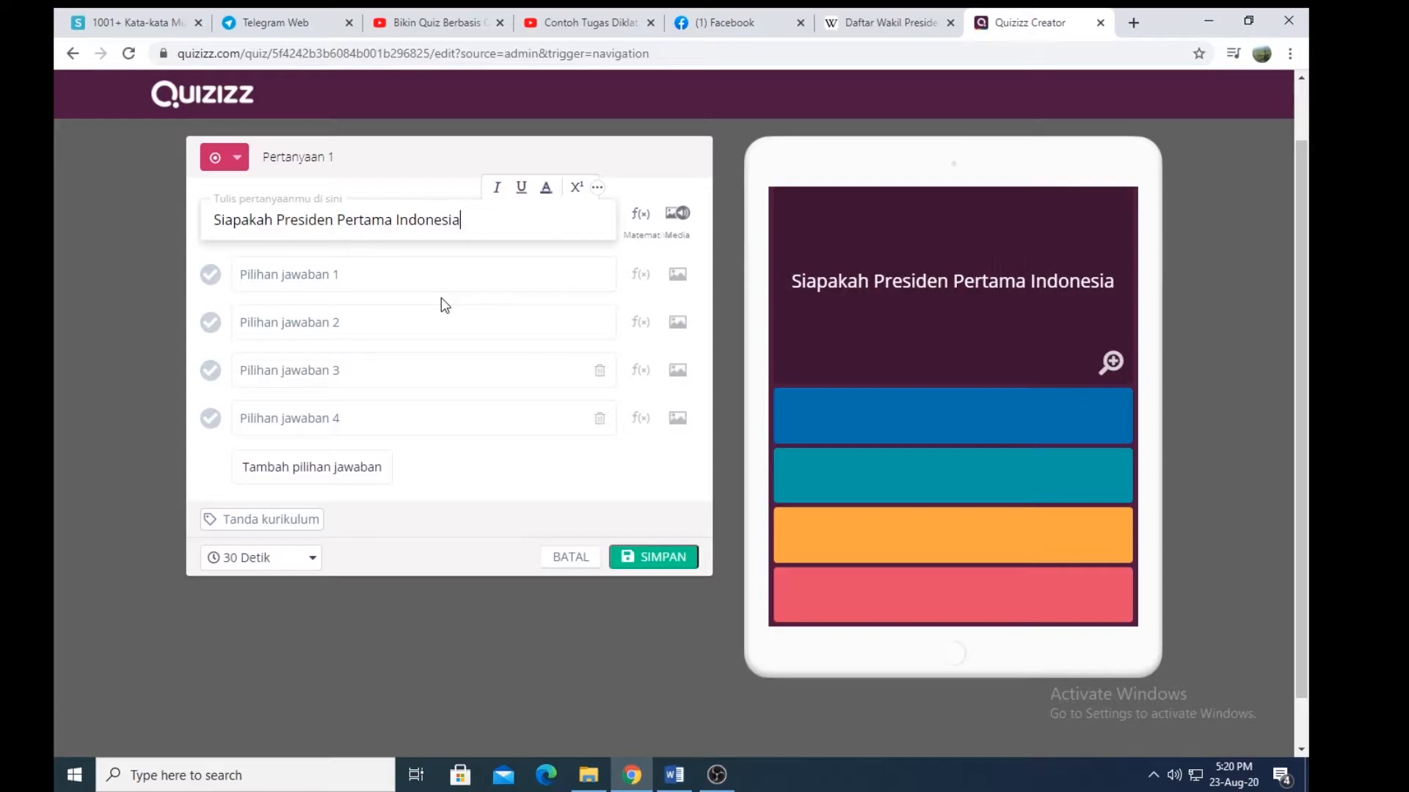
# Step: Enter "Ir.Soekarno" as answer option 1 and "M.Hatta" as answer option 2
pyautogui.click(363, 274)
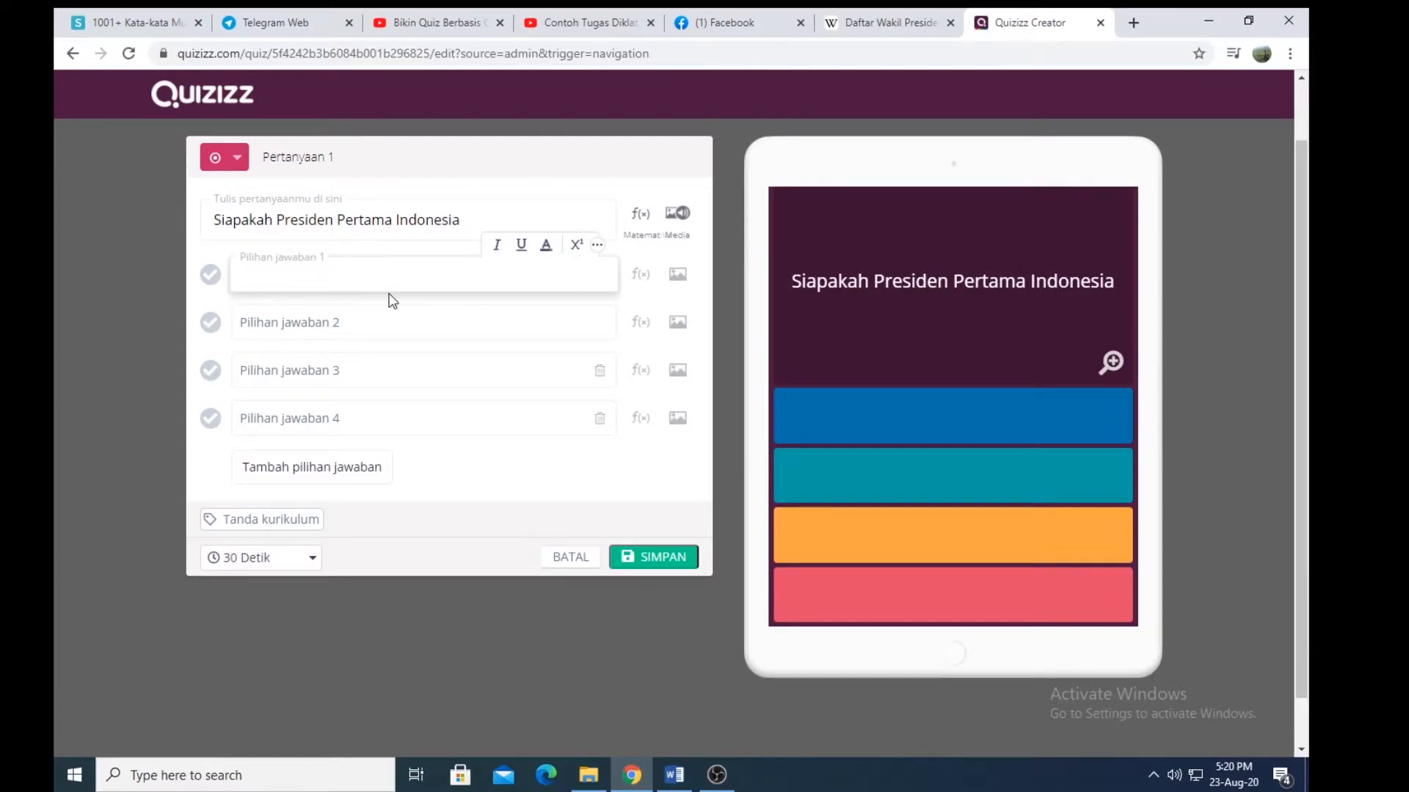
pyautogui.write('Ir.Soekarno')
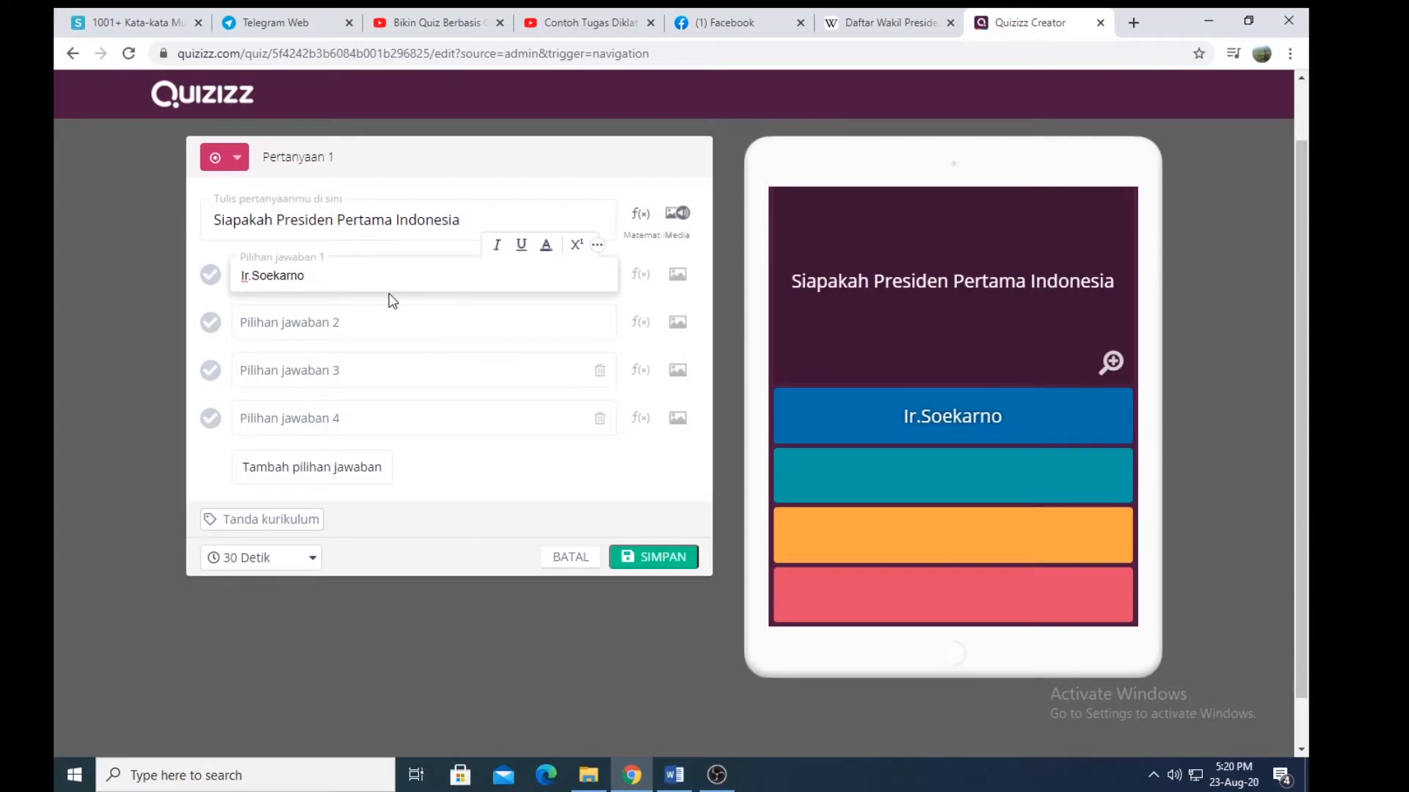
pyautogui.click(396, 318)
pyautogui.write('Muh')
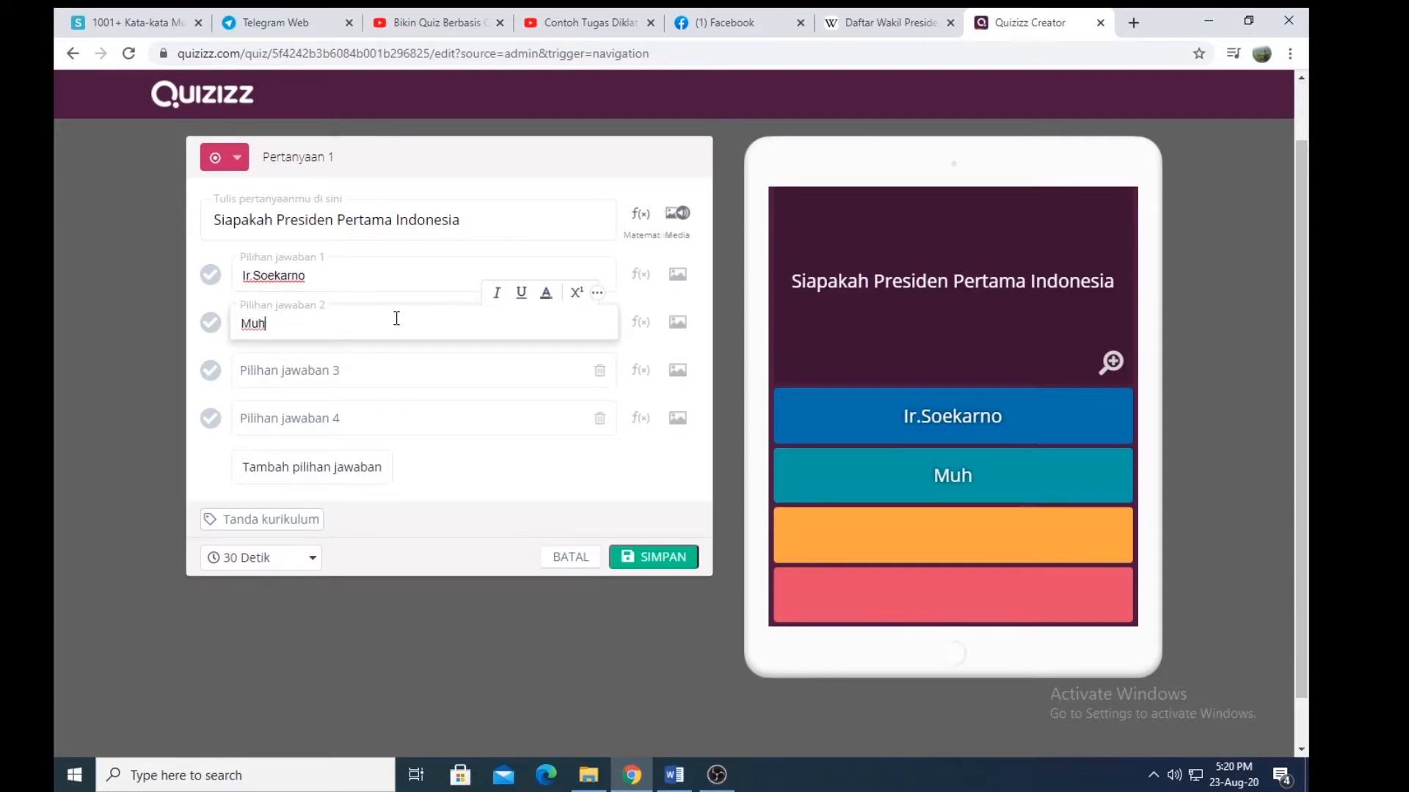
pyautogui.press('BackSpace')
pyautogui.press('BackSpace')
pyautogui.write('.Hatta')
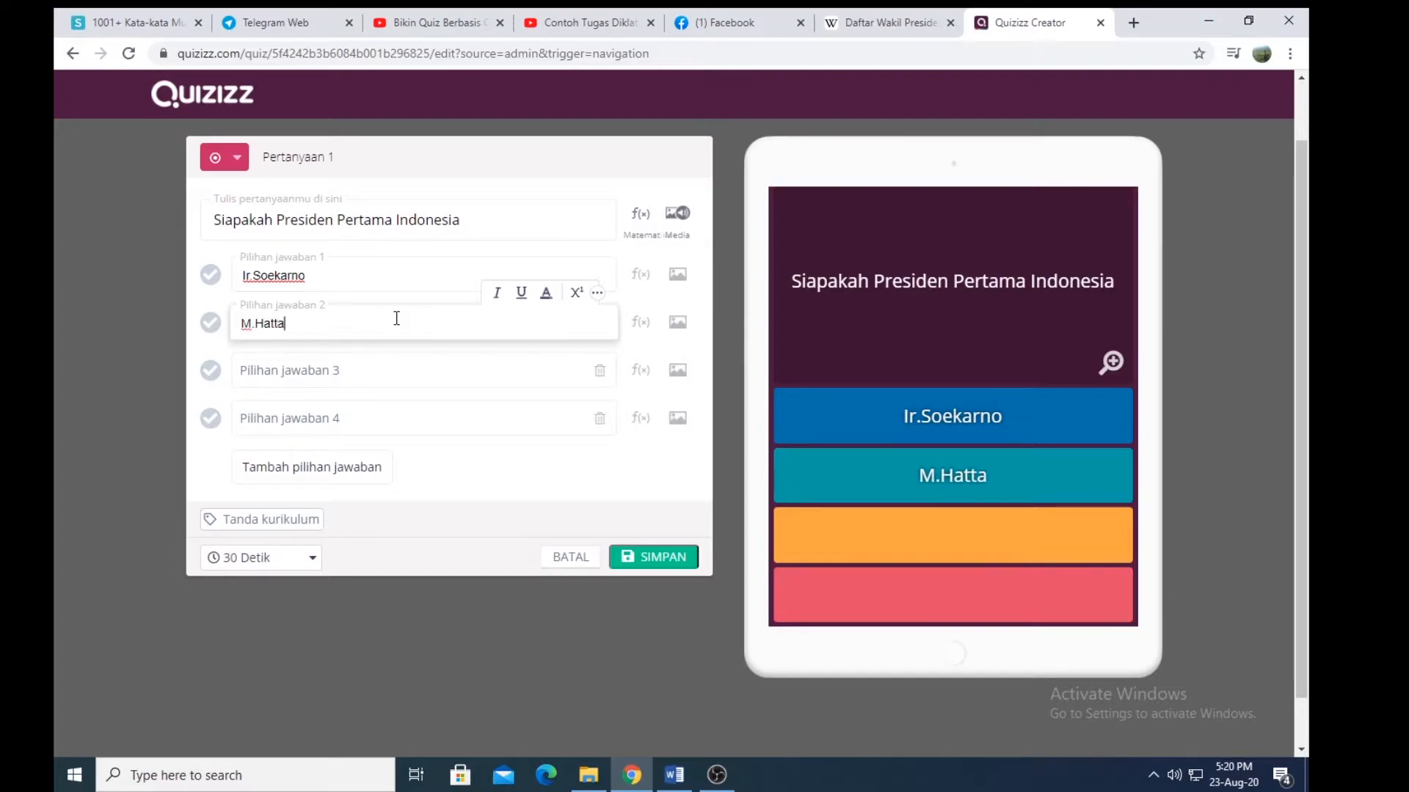
# Step: Enter "Tri Sutrisno" as answer option 3 and "Susilo Bambang Yudhoyono" as answer option 4
pyautogui.click(363, 373)
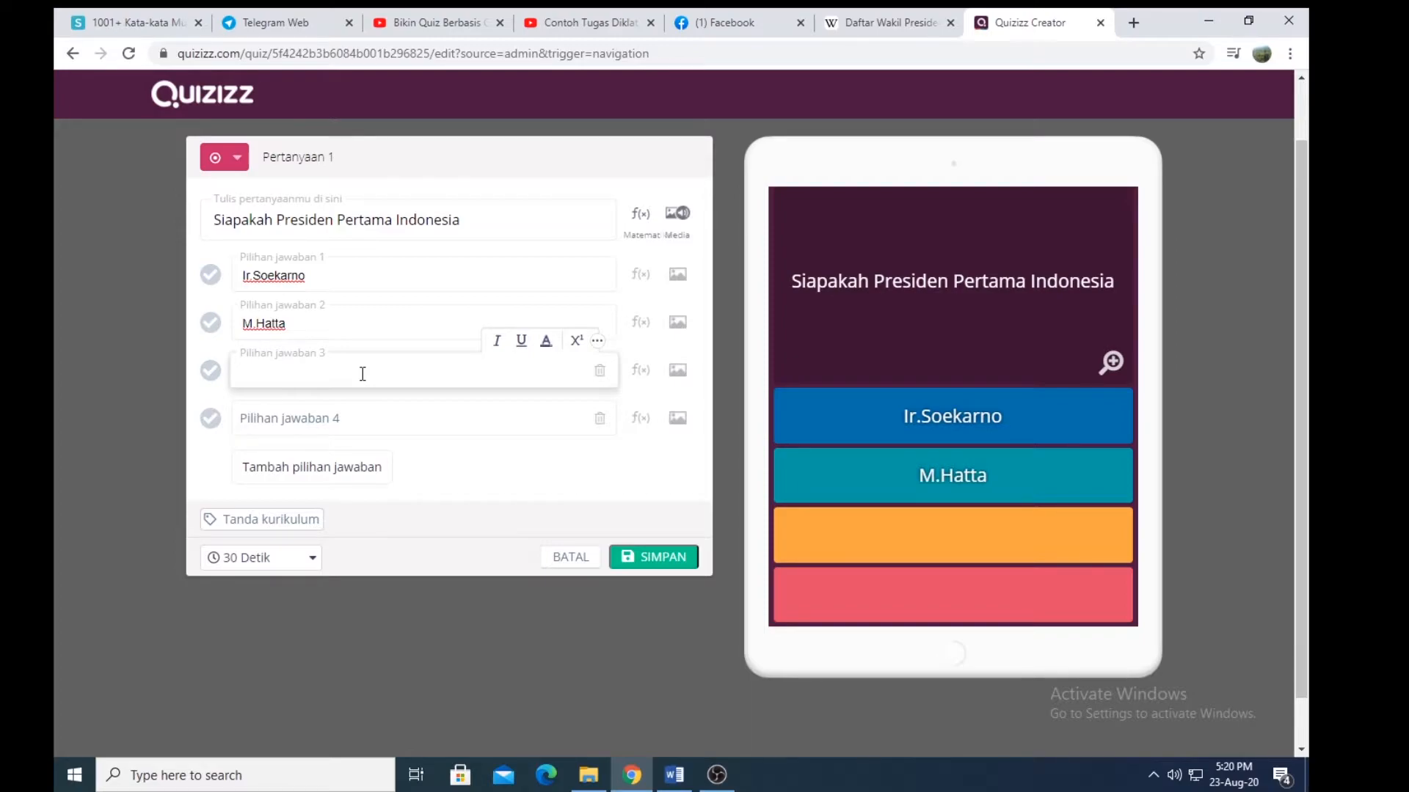
pyautogui.write('Tri Sutrisno')
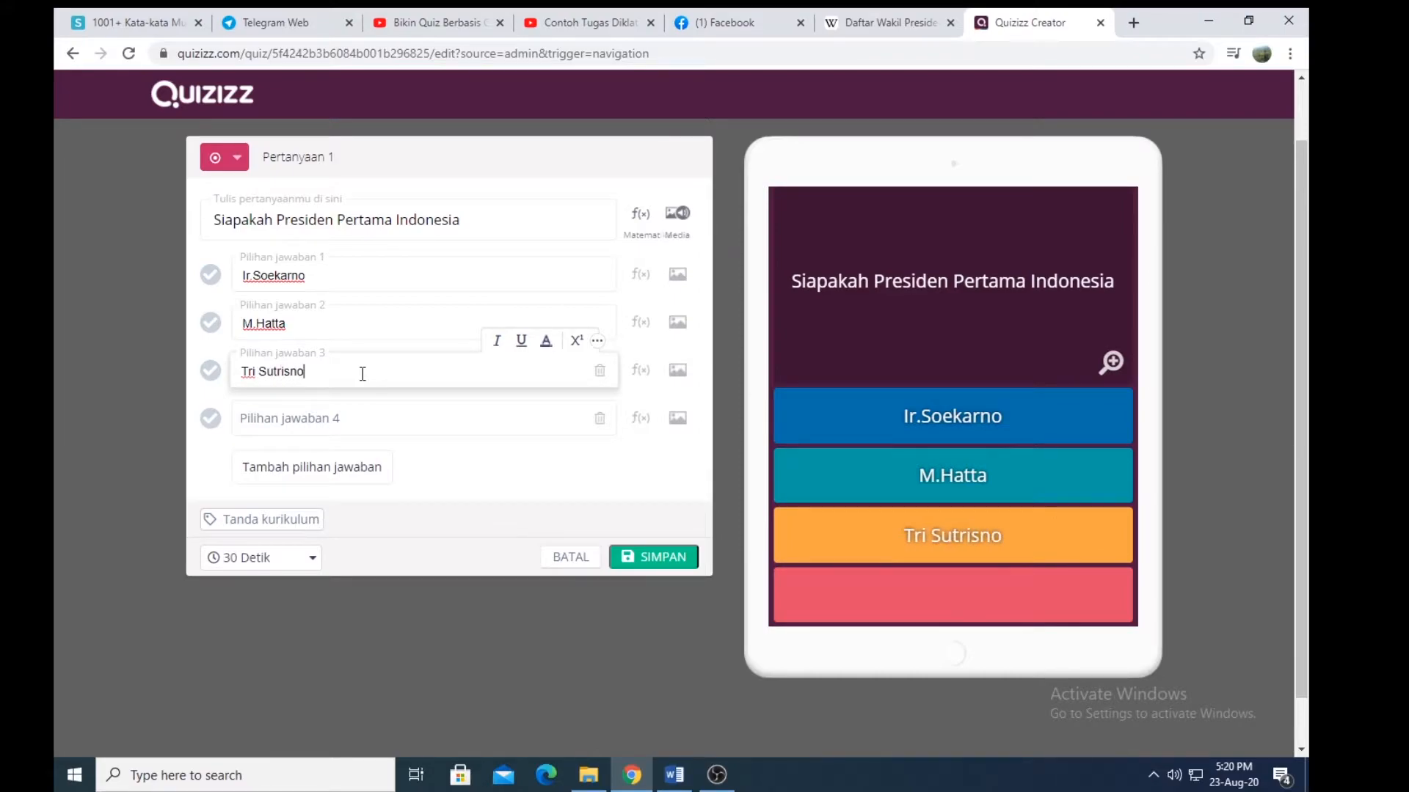
pyautogui.click(362, 424)
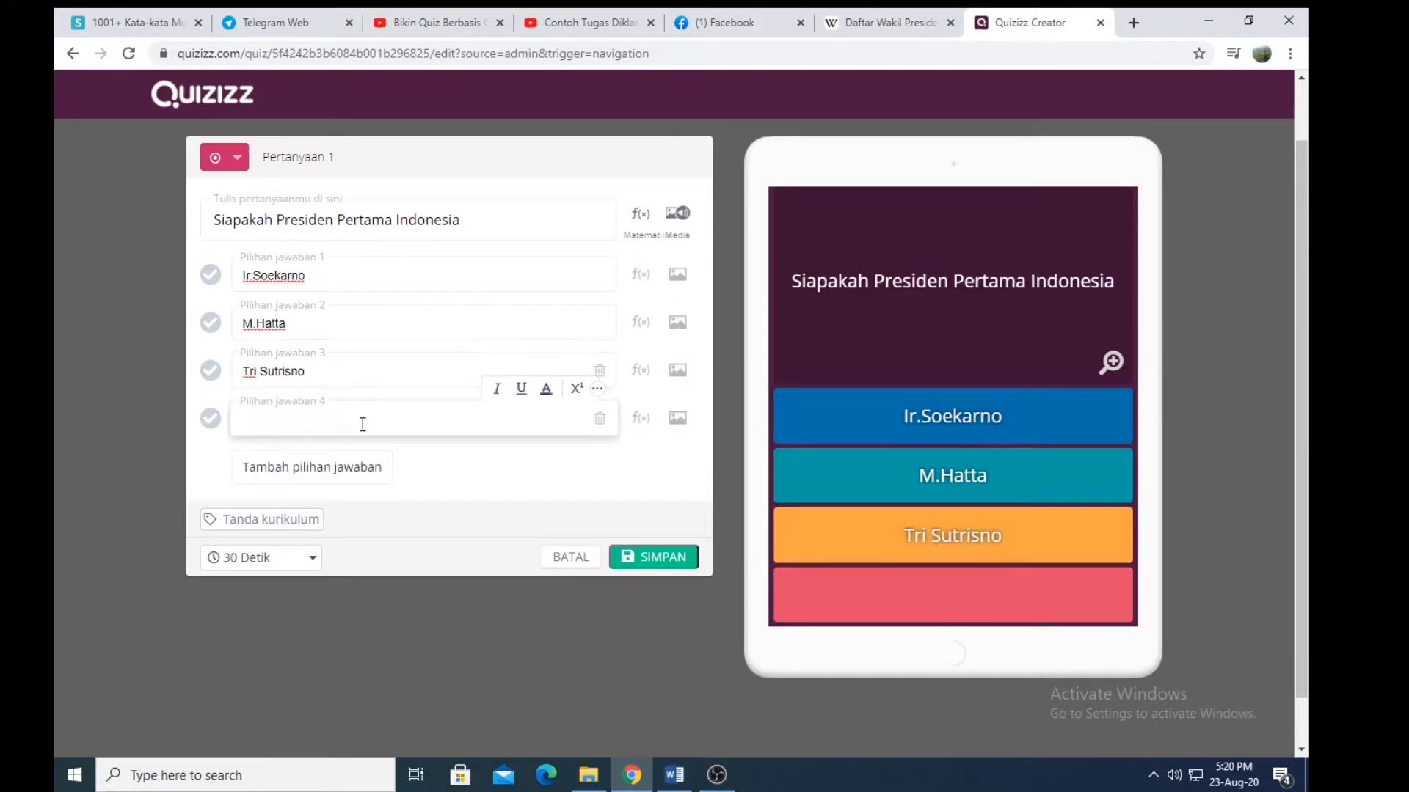
pyautogui.write('Susilo Ba')
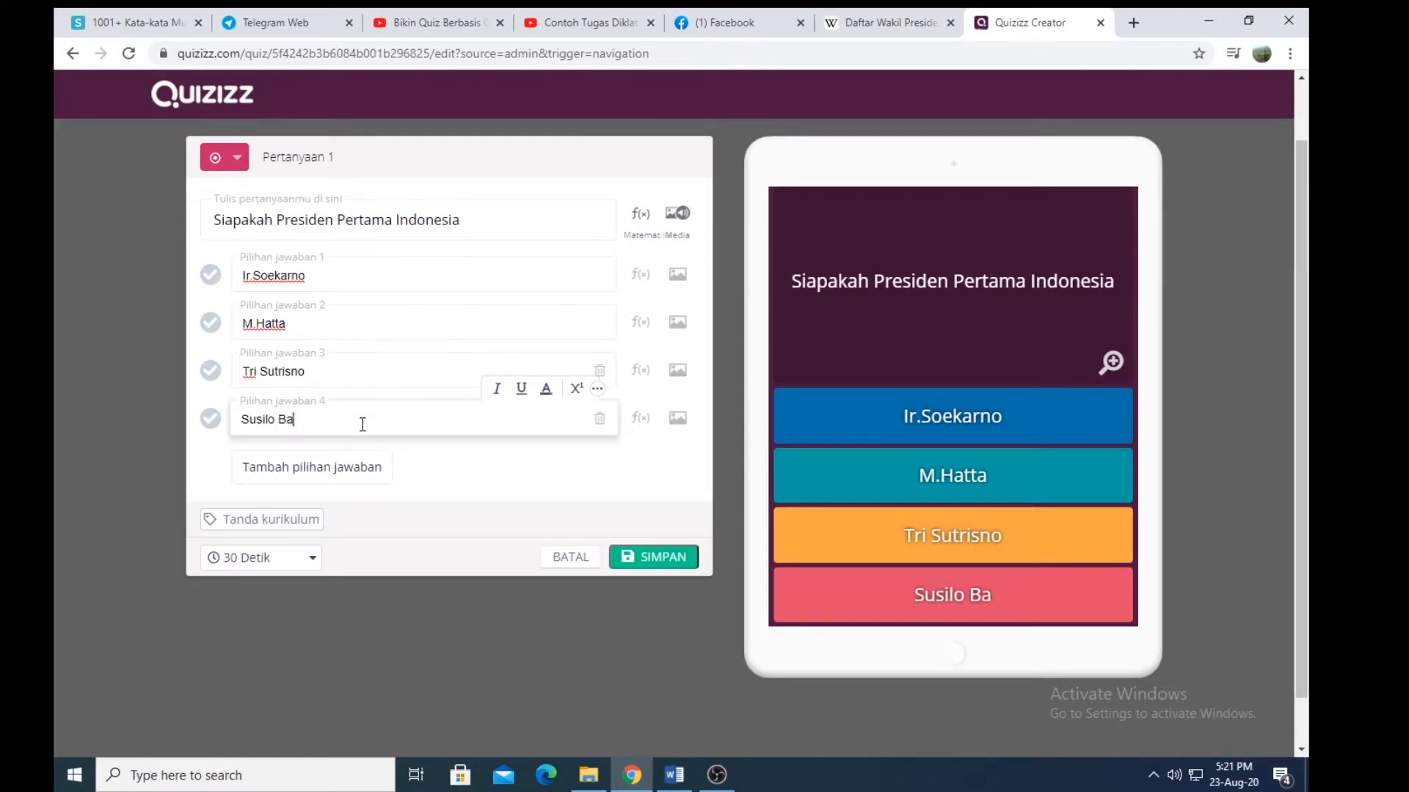
pyautogui.write('mbang y')
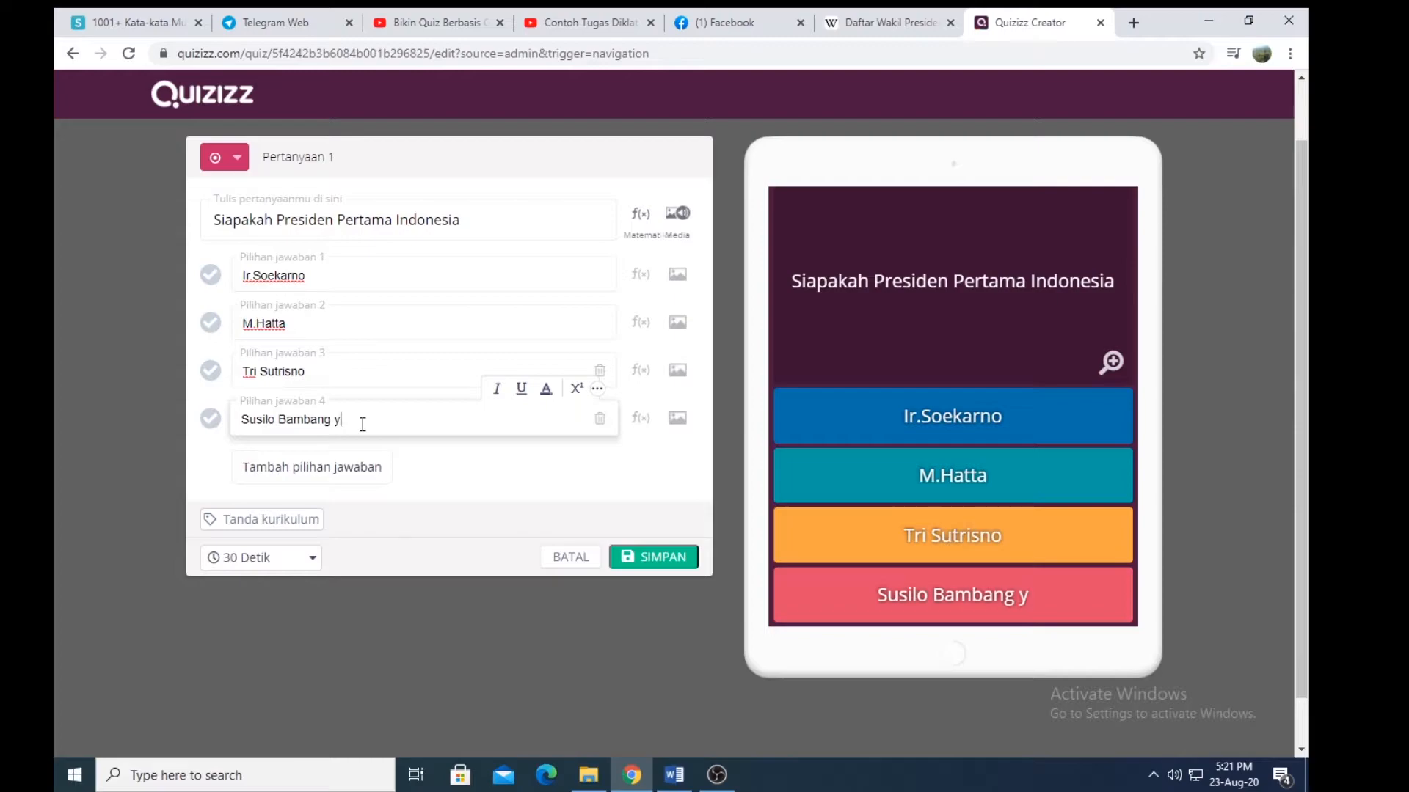
pyautogui.write('udhoy')
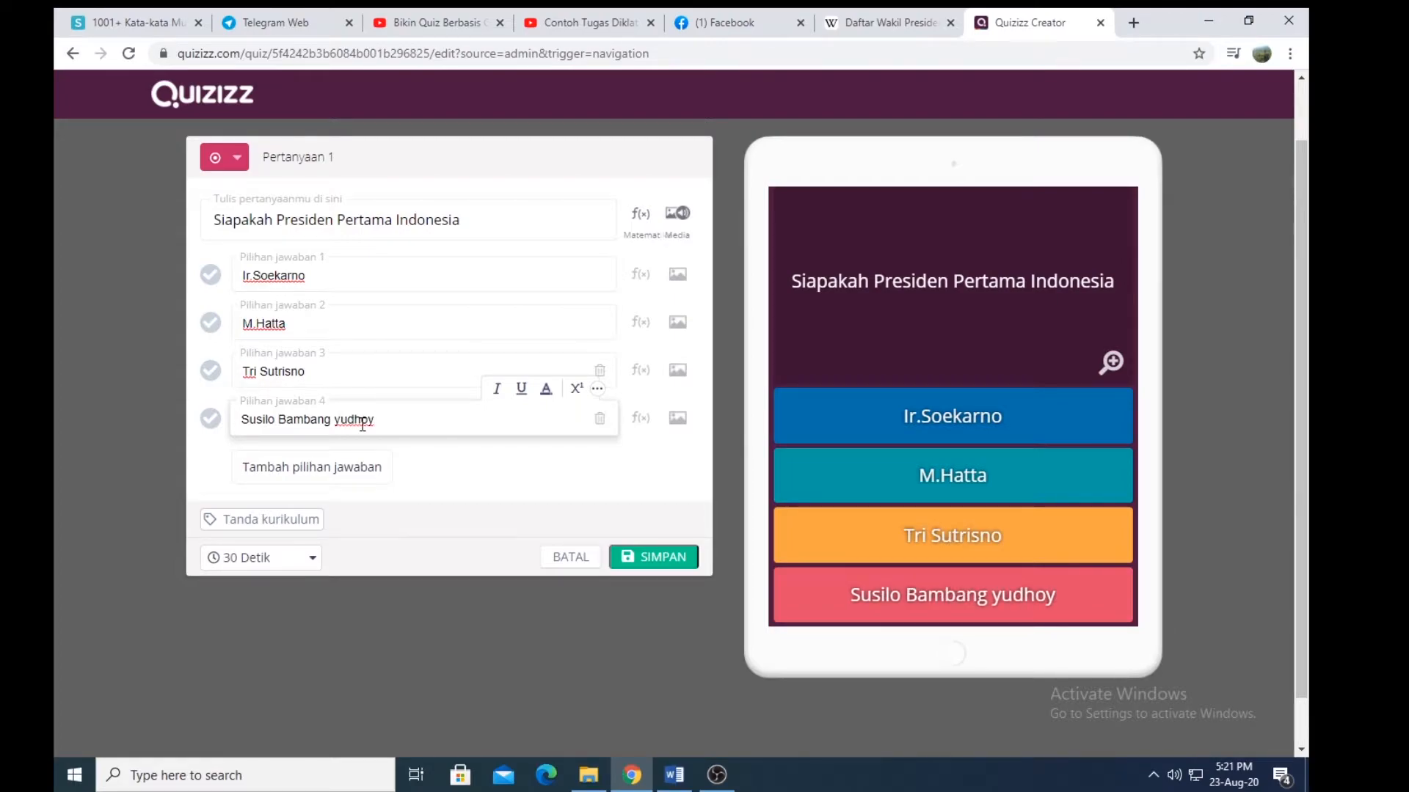
pyautogui.press('BackSpace')
pyautogui.press('BackSpace')
pyautogui.press('BackSpace')
pyautogui.press('BackSpace')
pyautogui.press('BackSpace')
pyautogui.press('BackSpace')
pyautogui.write('Y')
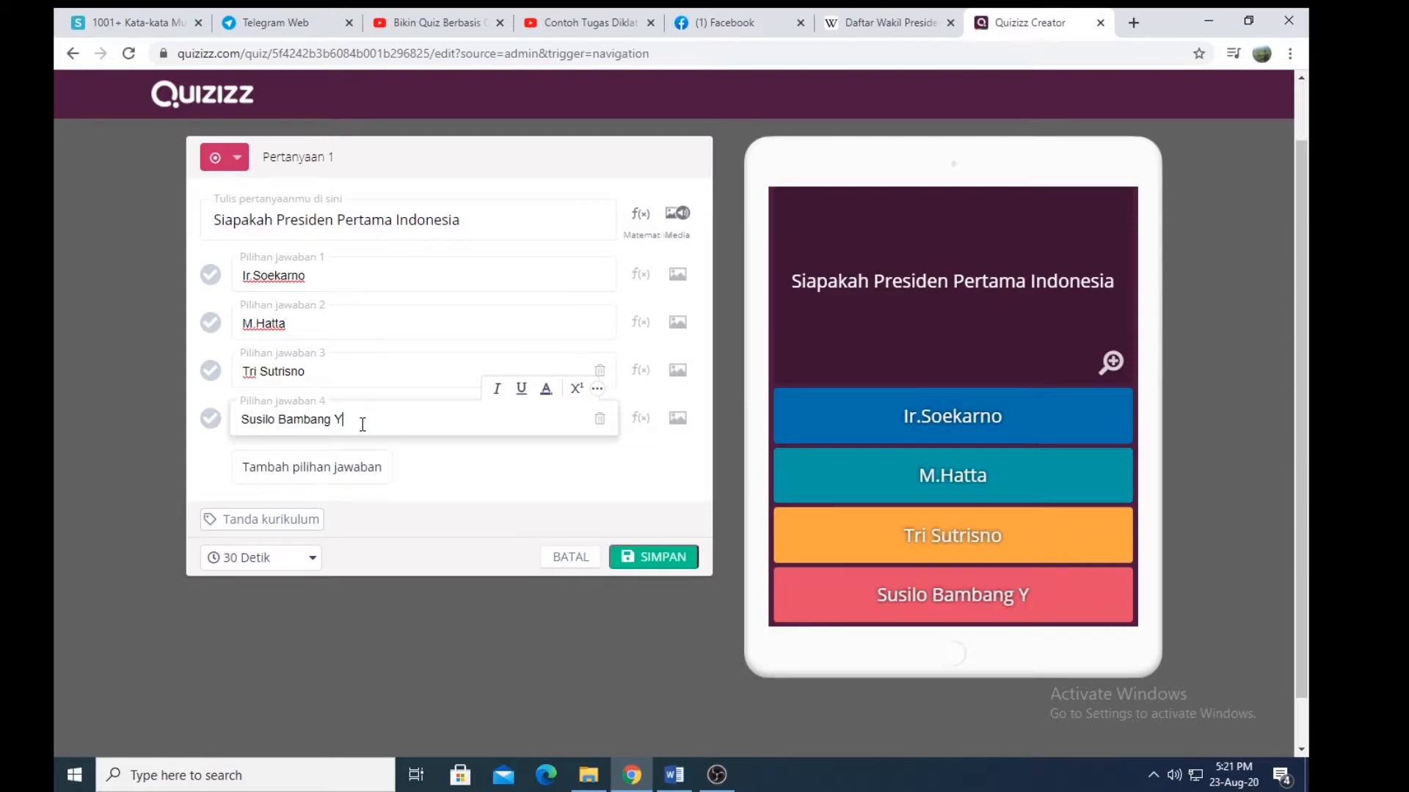
pyautogui.write('udhoy')
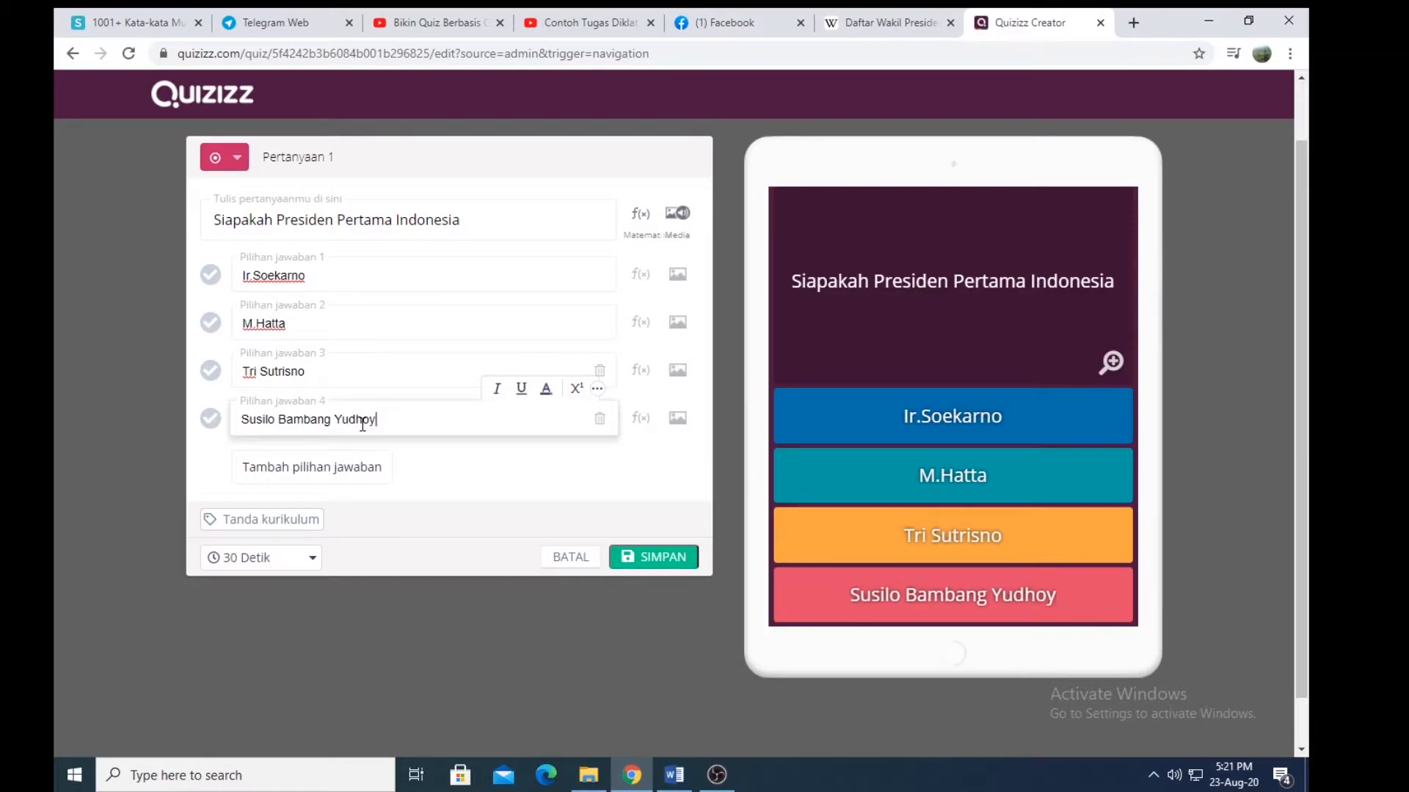
pyautogui.write('ono')
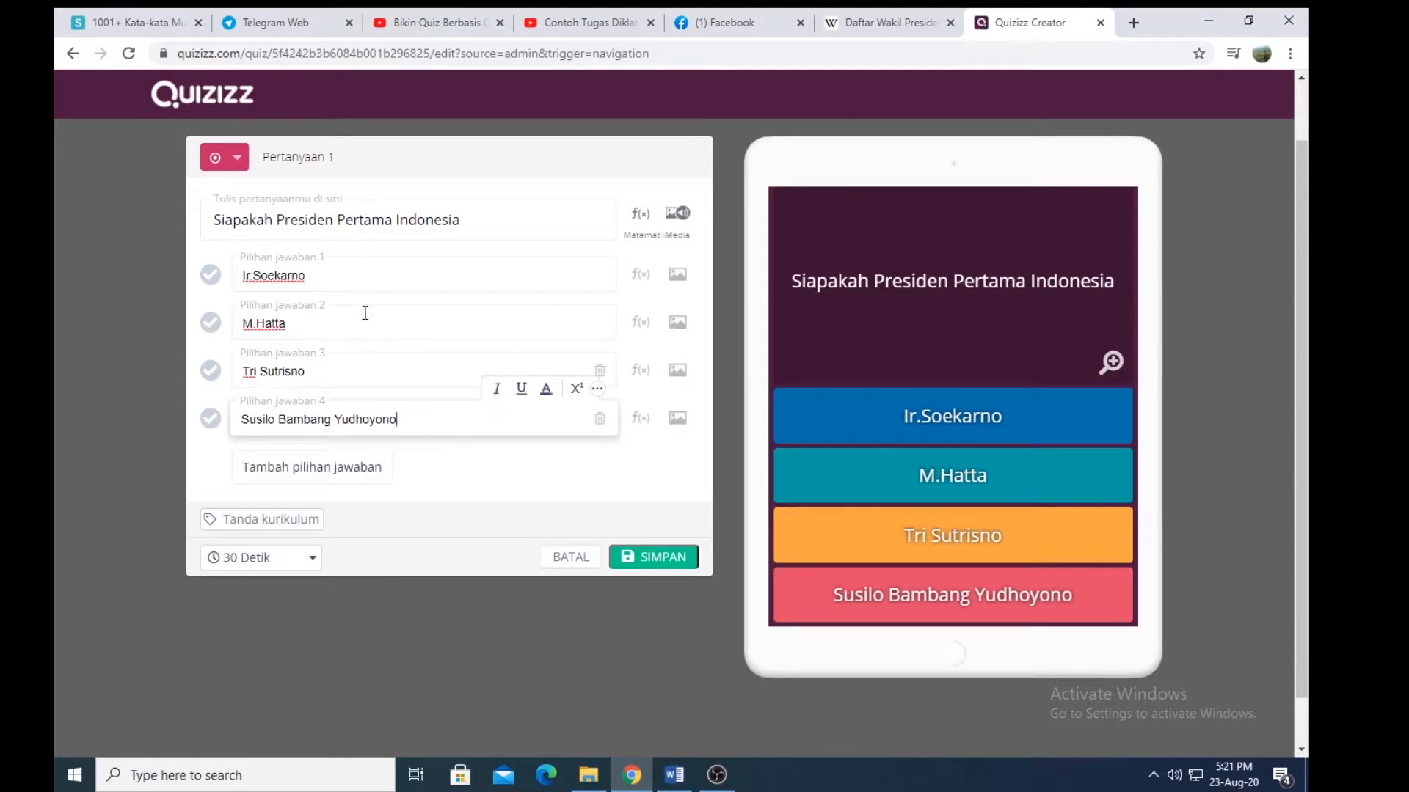
# Step: Add a fifth answer option to the question and enter "Joko Widodo" in it
pyautogui.click(335, 475)
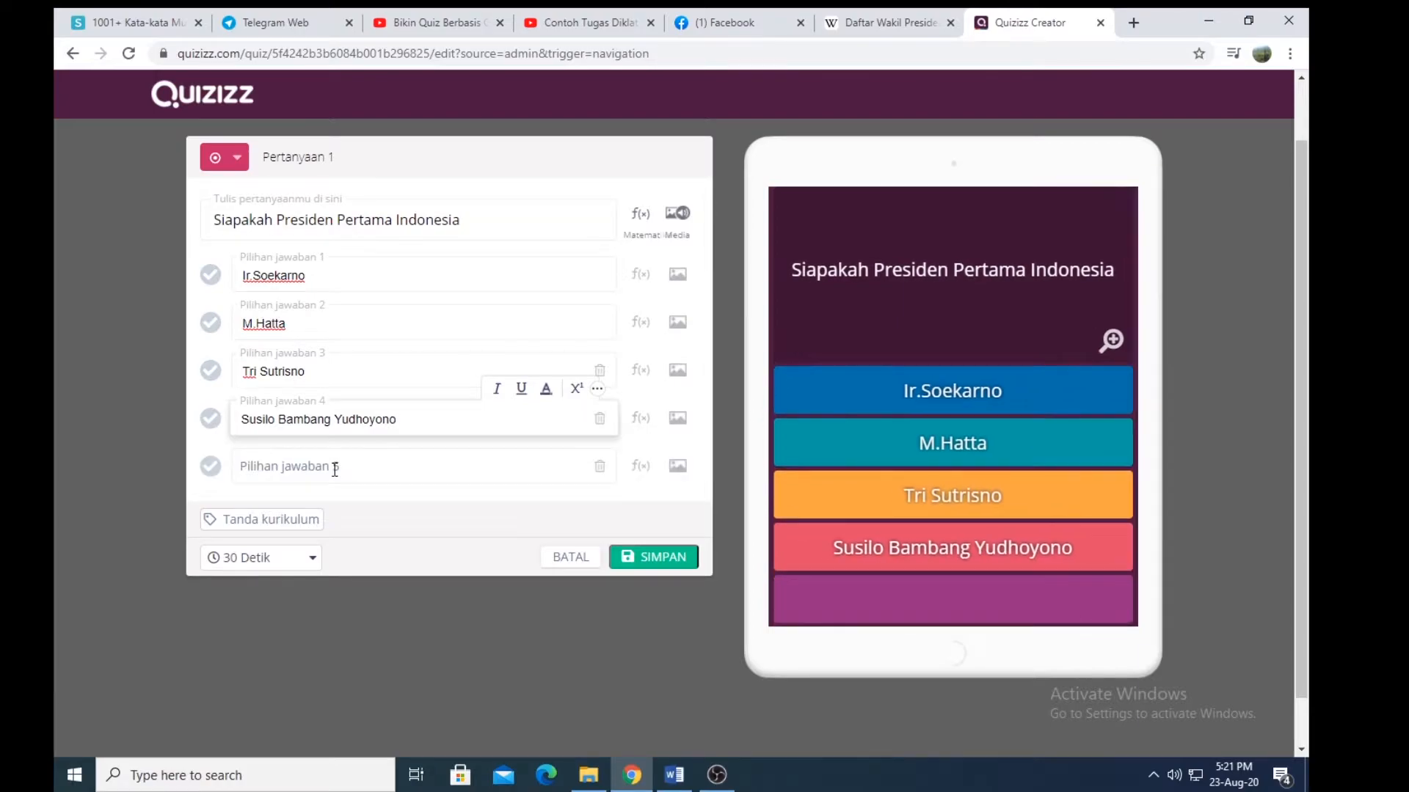
pyautogui.click(389, 470)
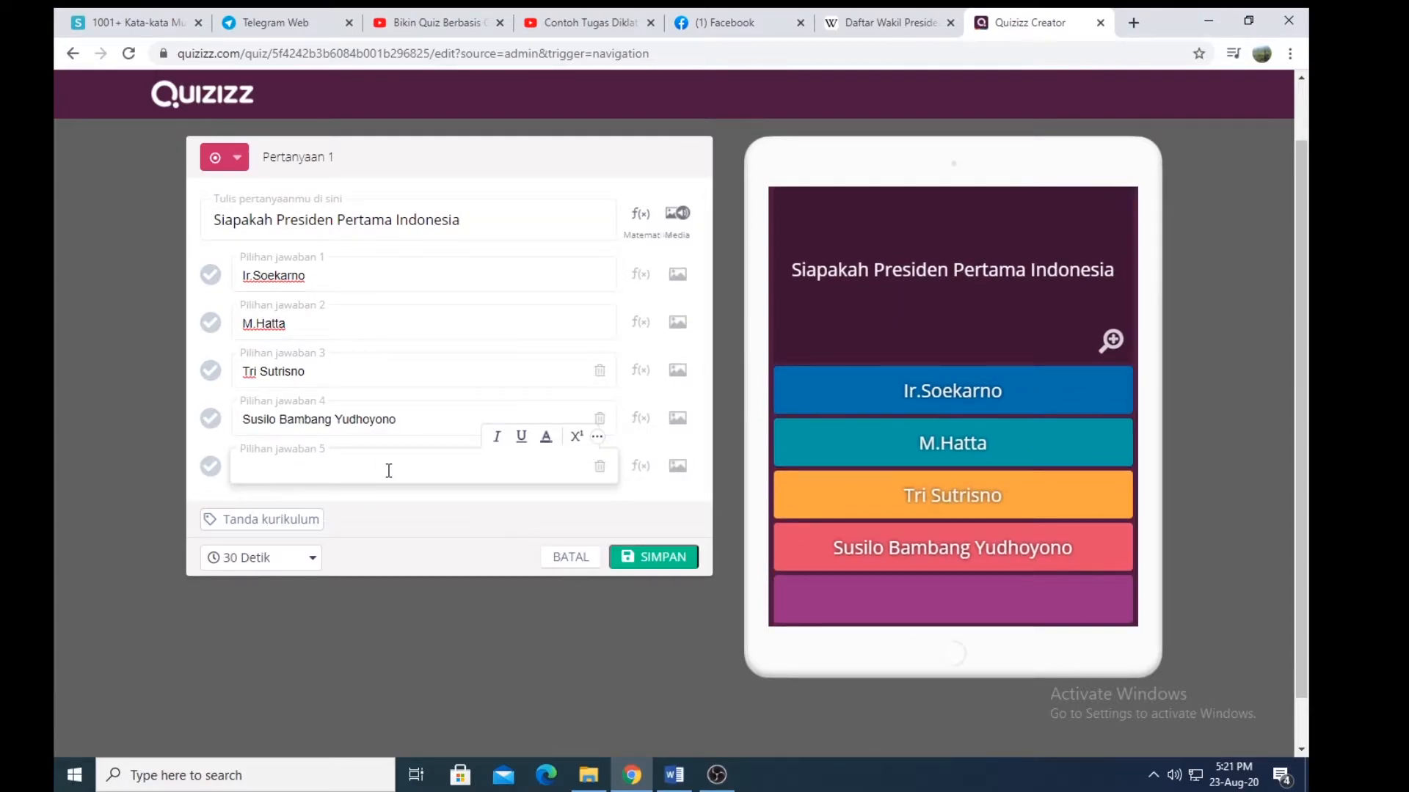
pyautogui.write('J')
pyautogui.press('BackSpace')
pyautogui.write('Ir.')
pyautogui.press('BackSpace')
pyautogui.press('BackSpace')
pyautogui.press('BackSpace')
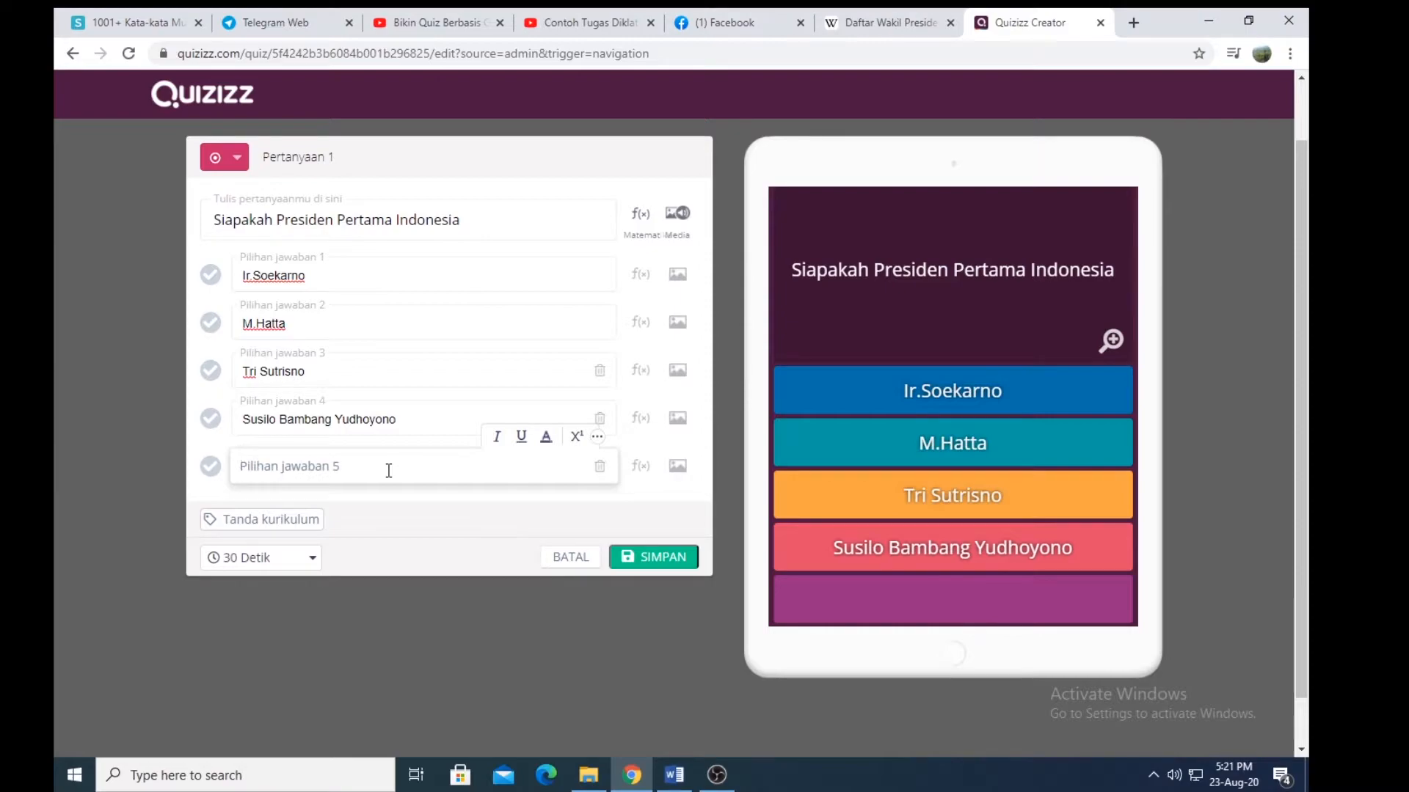
pyautogui.write('Joko W')
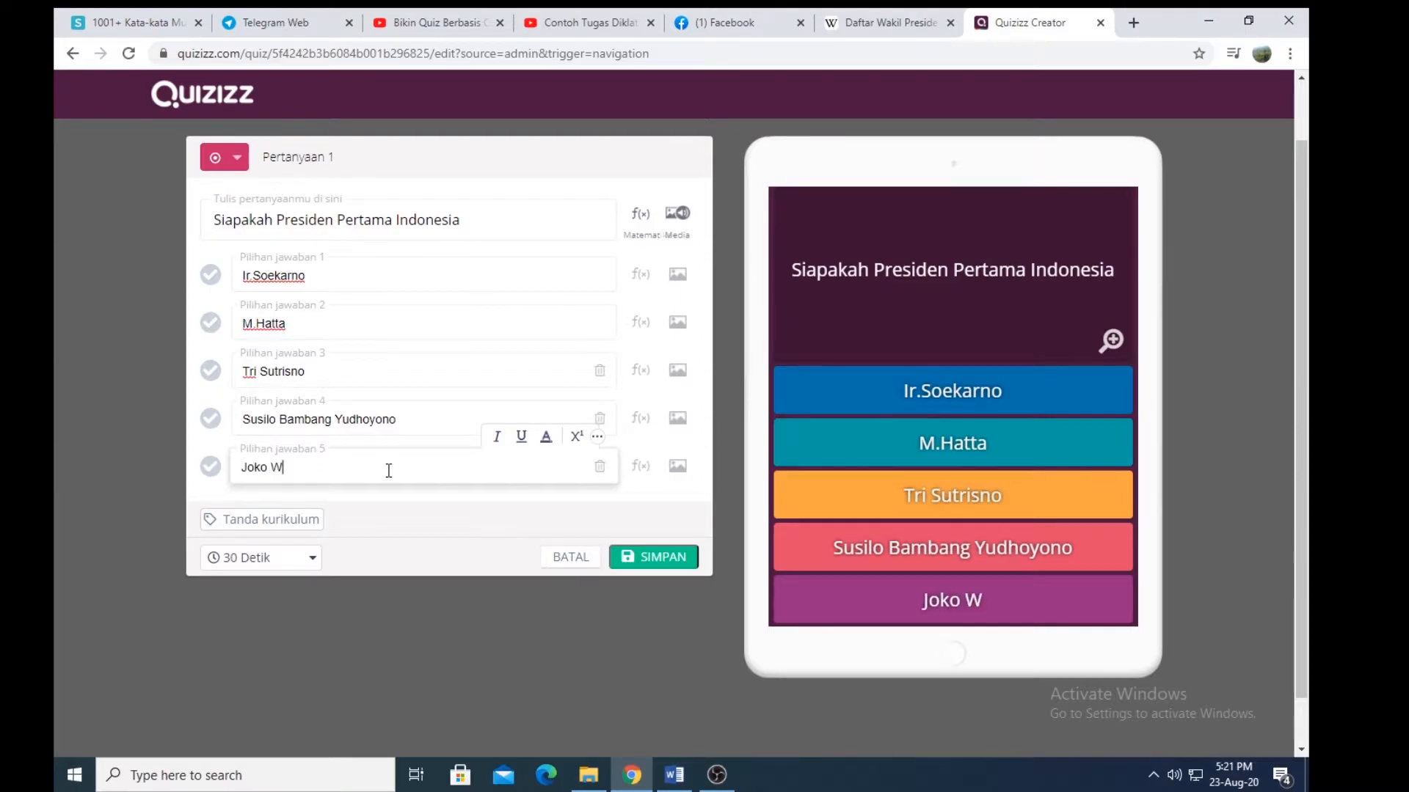
pyautogui.write('idodo')
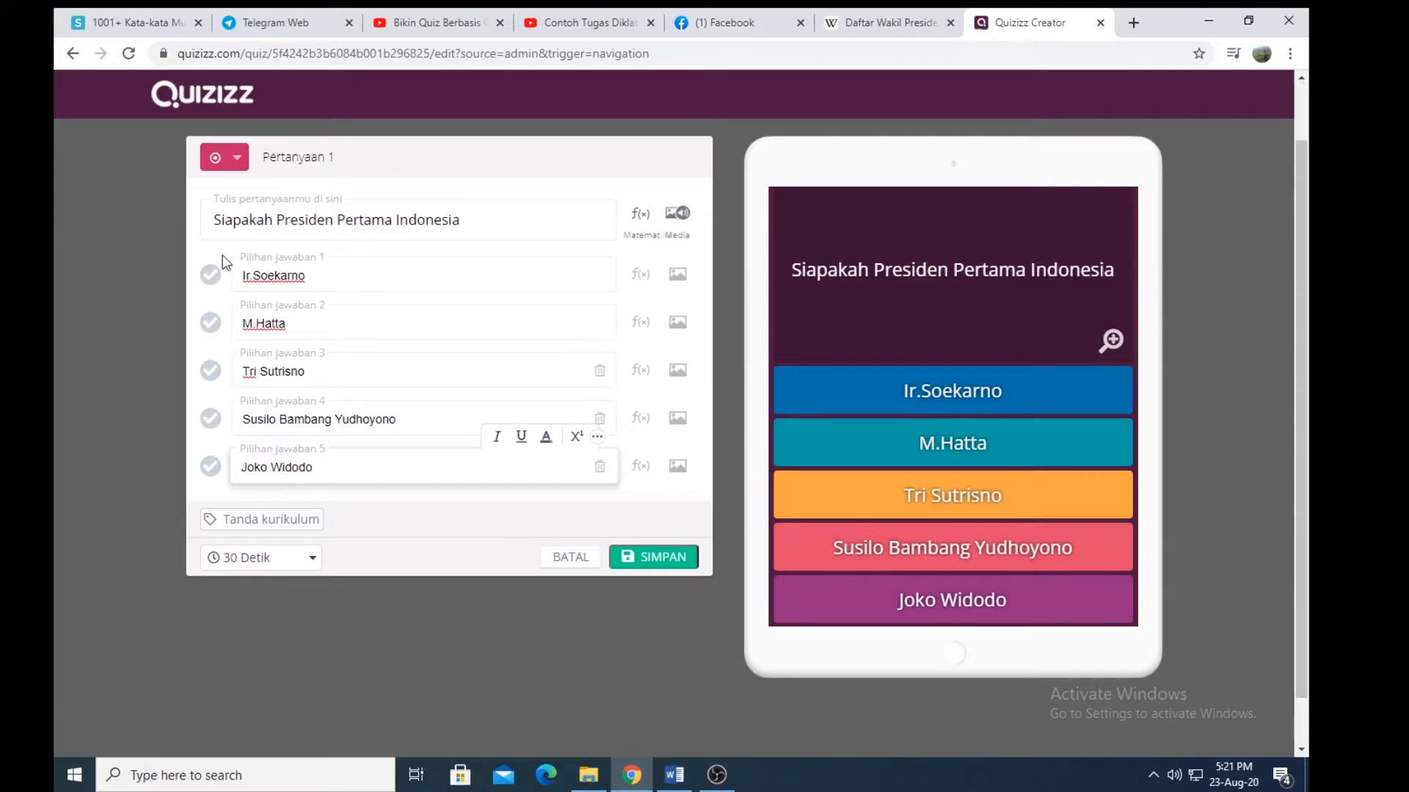
# Step: Save the question with "Ir.Soekarno" marked as the correct answer and a time limit of 20 Detik
pyautogui.click(211, 276)
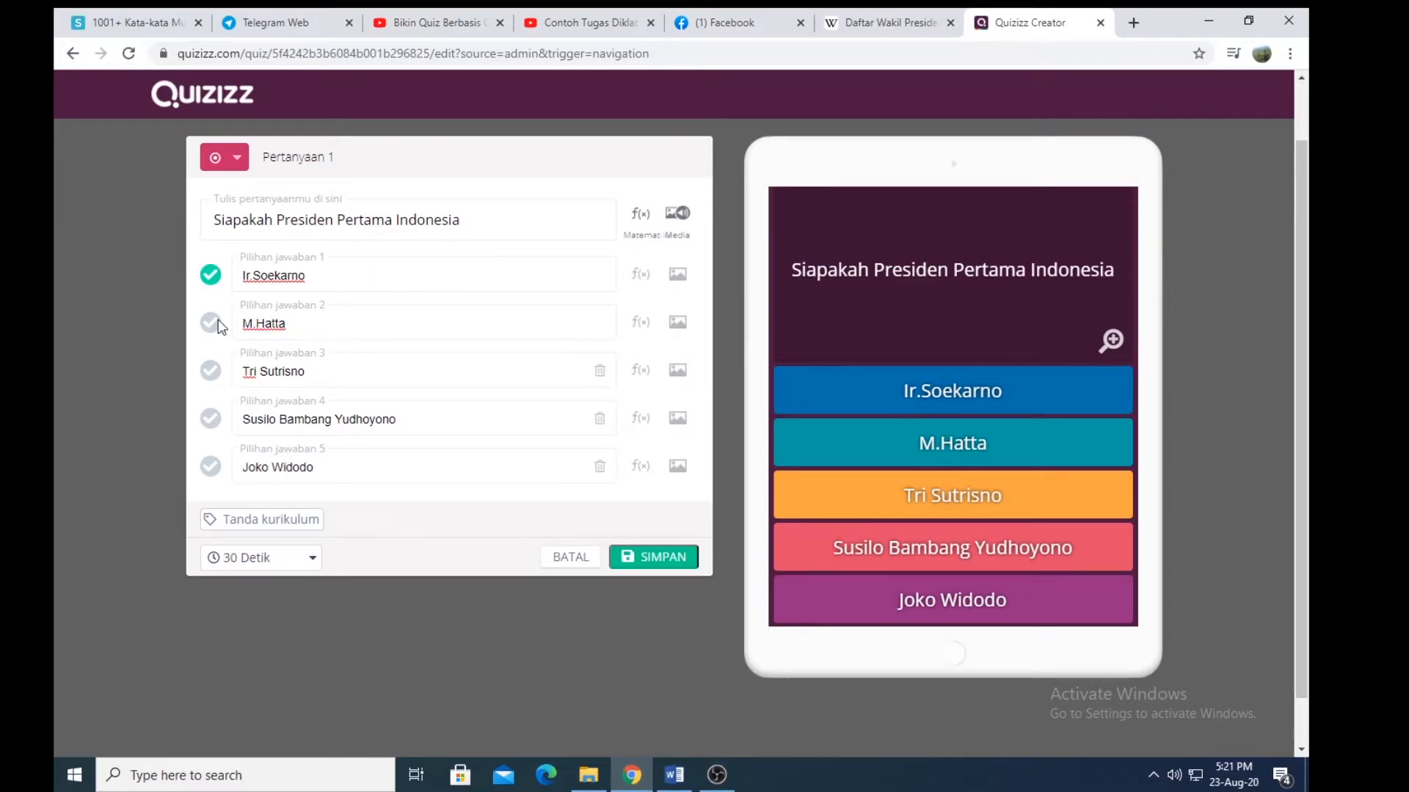
pyautogui.click(314, 564)
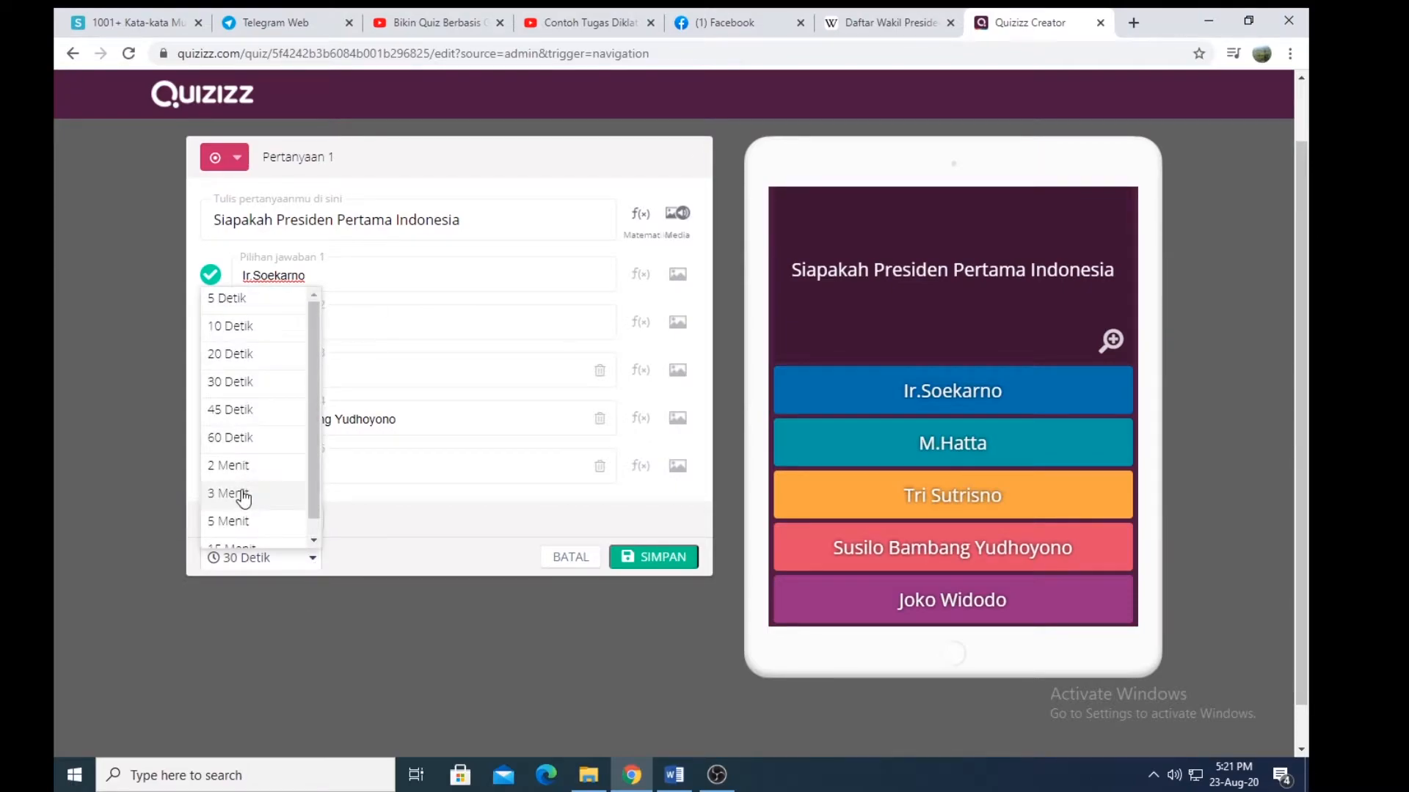
pyautogui.scroll(1, 269, 396)
pyautogui.scroll(-2, 277, 461)
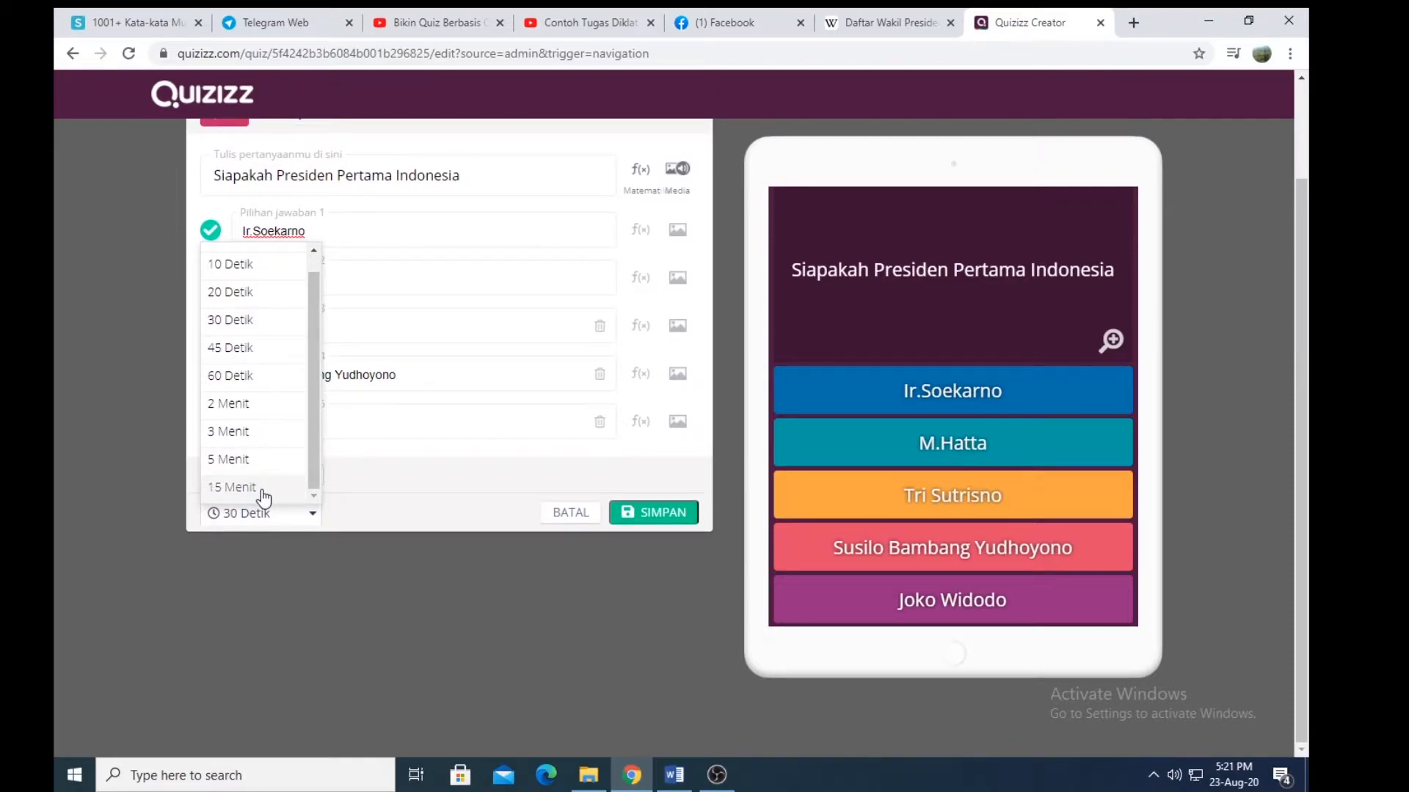
pyautogui.click(252, 292)
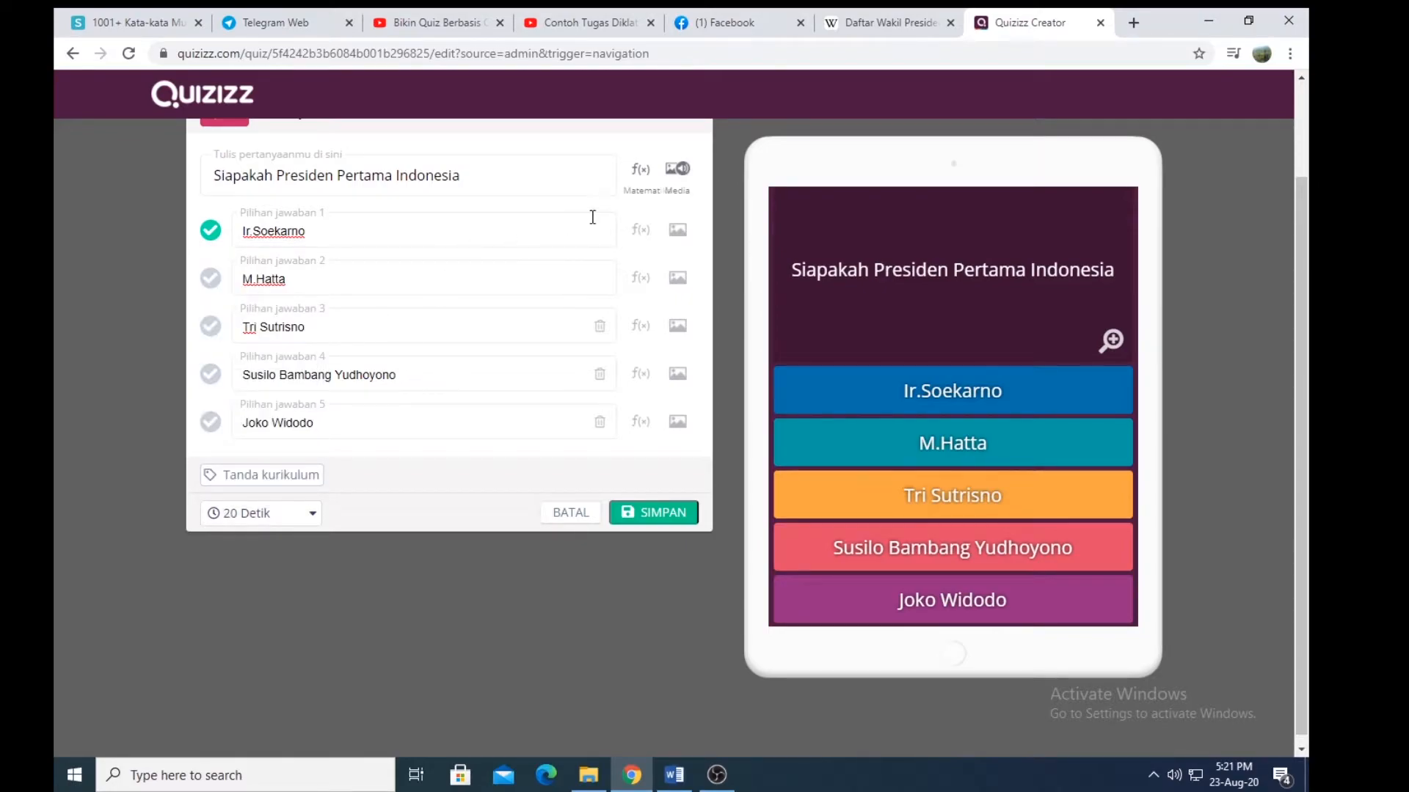
pyautogui.scroll(2, 488, 286)
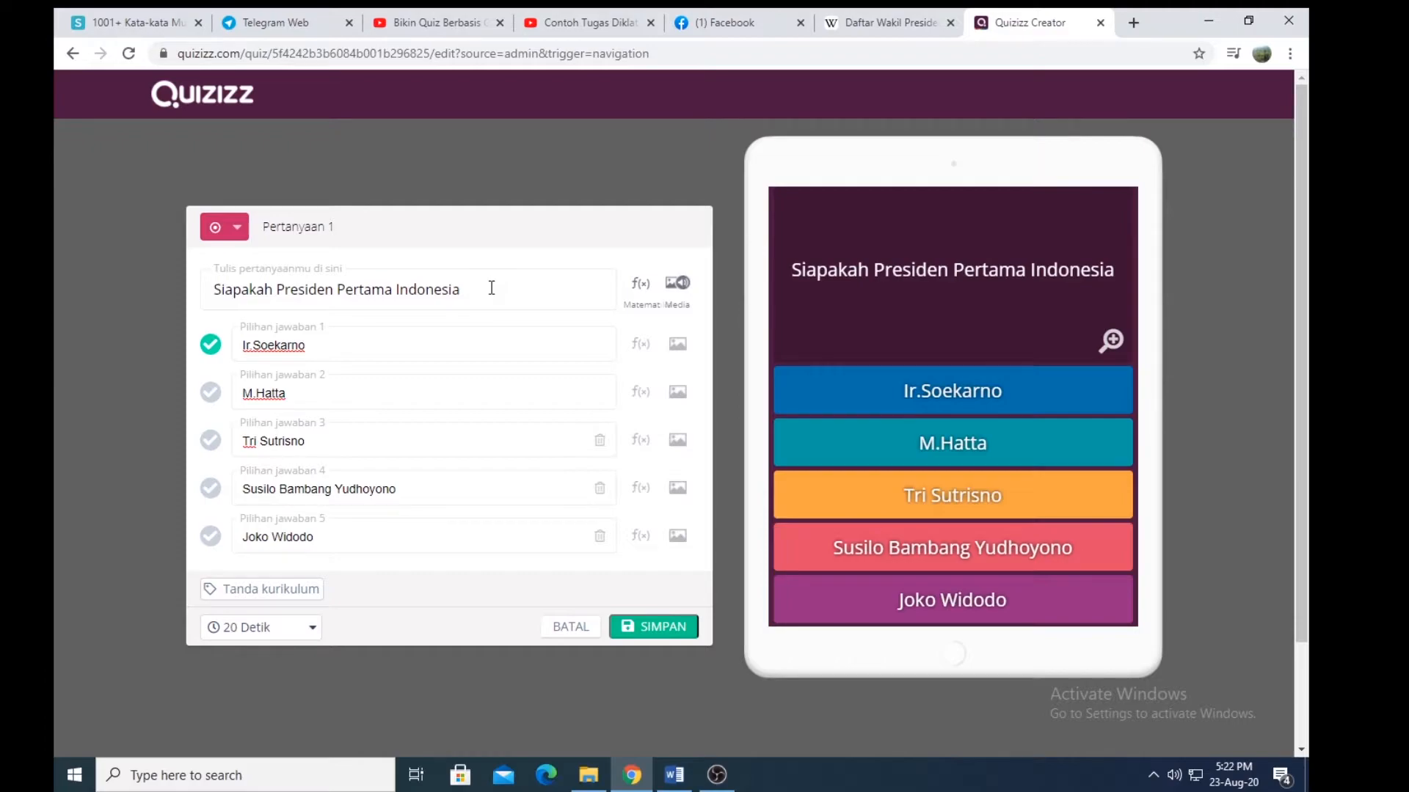
pyautogui.click(666, 634)
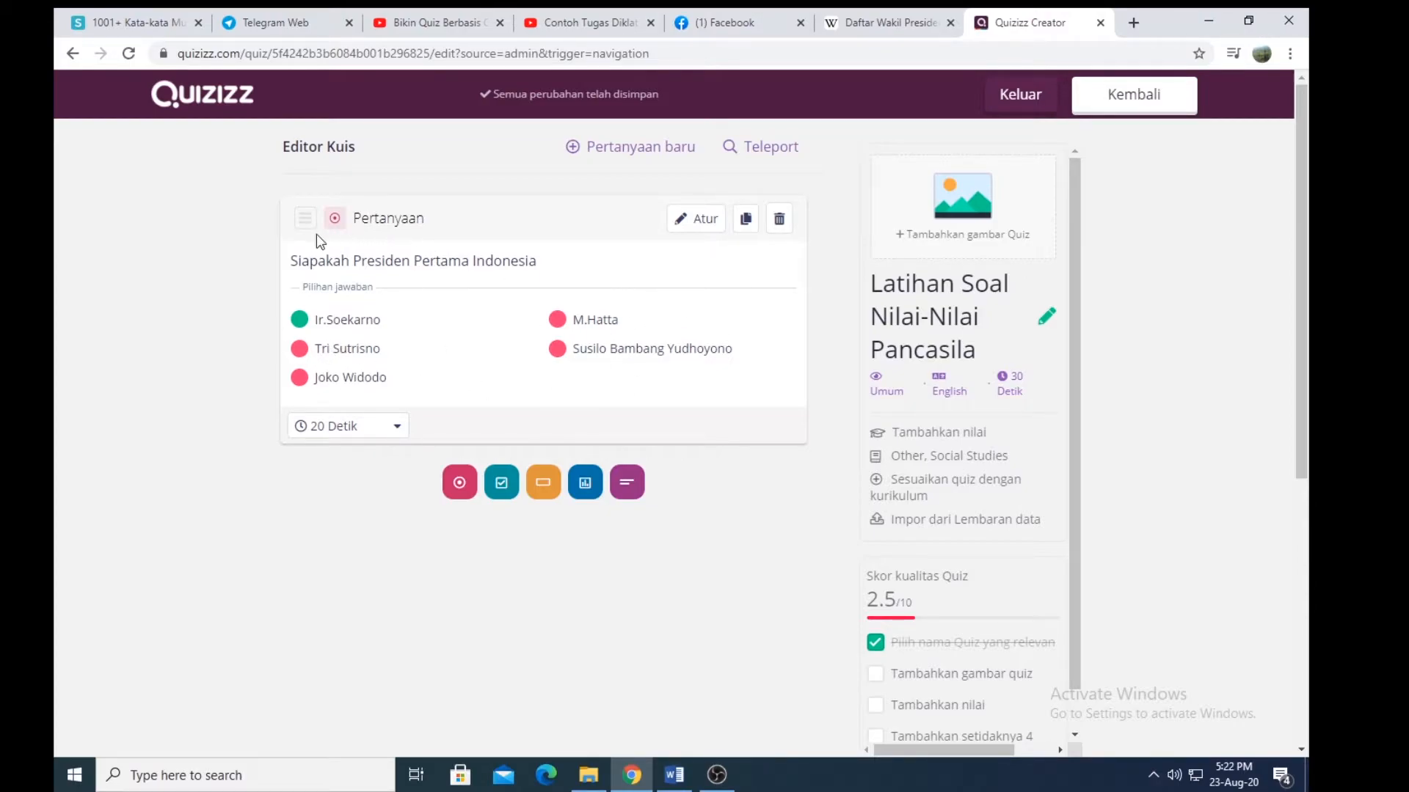
# Step: Add a second question of the checkbox type, which allows several correct answers, and start editing its question text
pyautogui.click(502, 484)
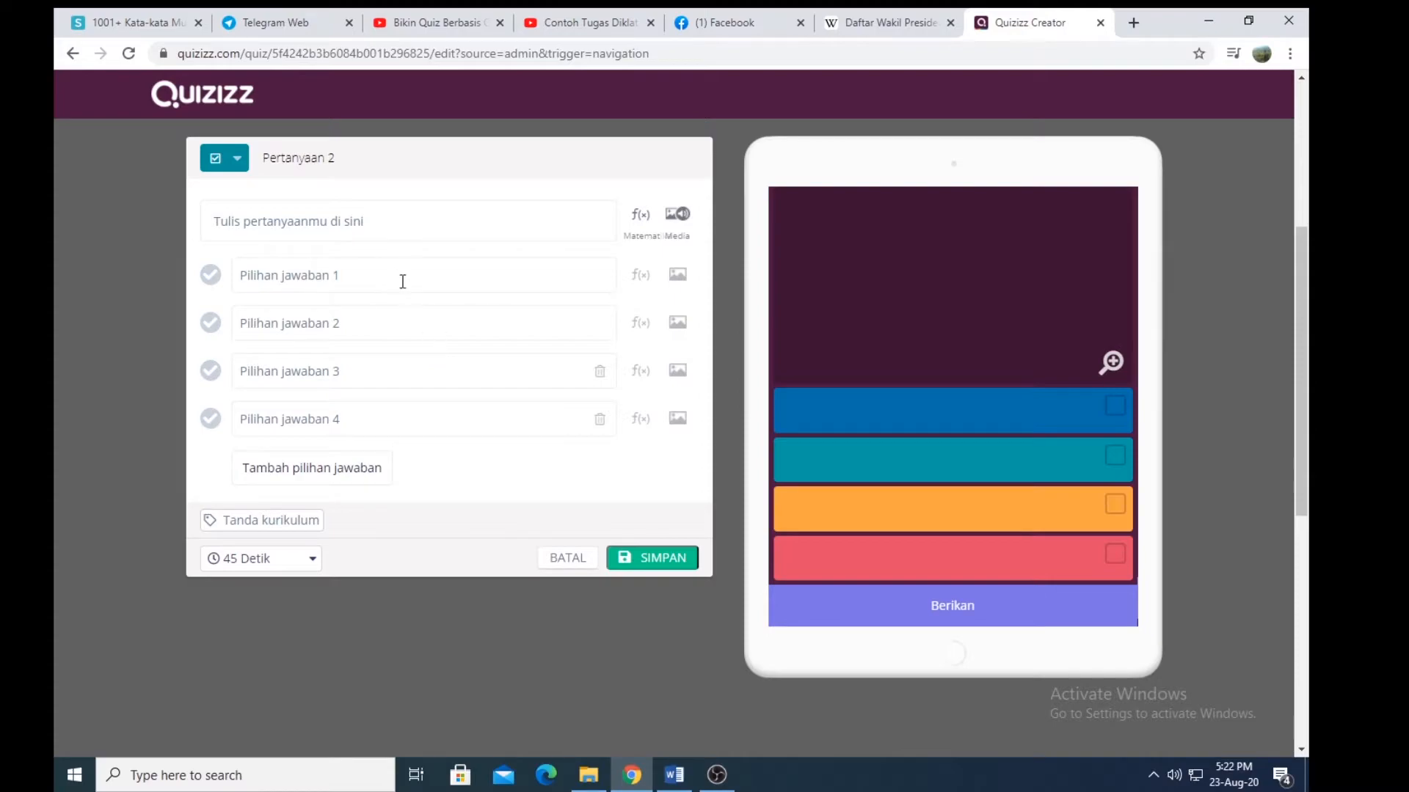
pyautogui.click(342, 214)
pyautogui.write('Siapa')
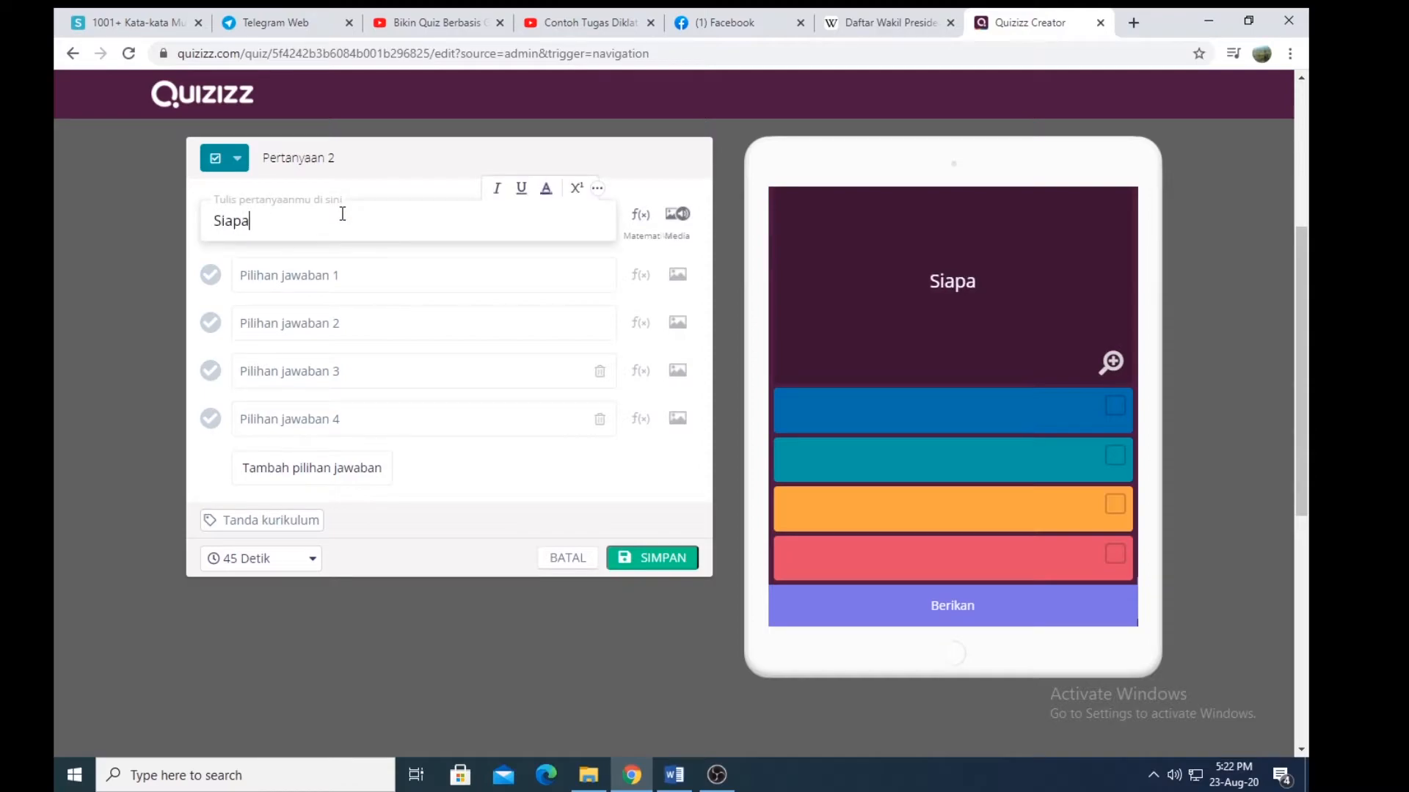
pyautogui.write(' Sajaka')
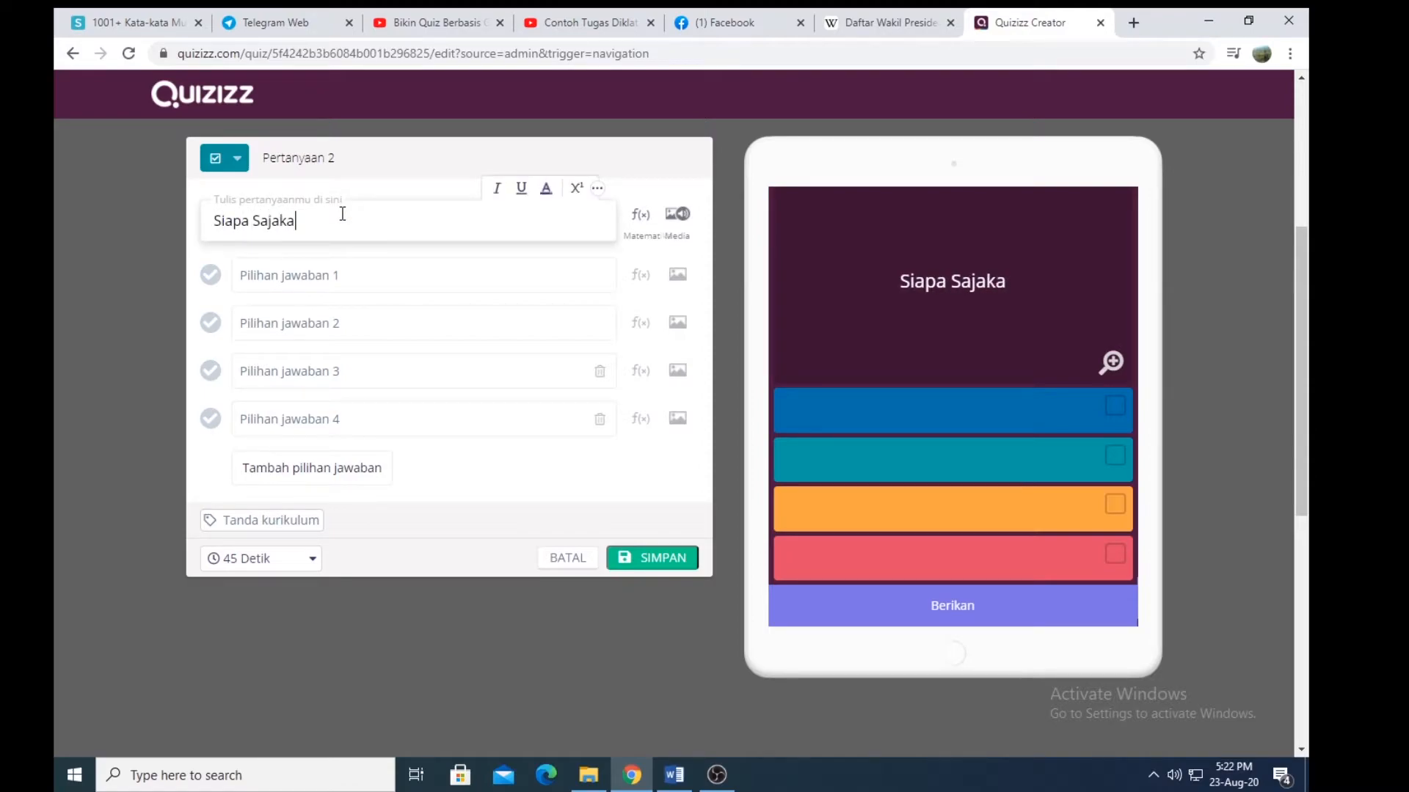
pyautogui.write('h')
pyautogui.press('BackSpace')
pyautogui.press('BackSpace')
pyautogui.press('BackSpace')
pyautogui.press('BackSpace')
pyautogui.press('BackSpace')
pyautogui.press('BackSpace')
pyautogui.write('saja')
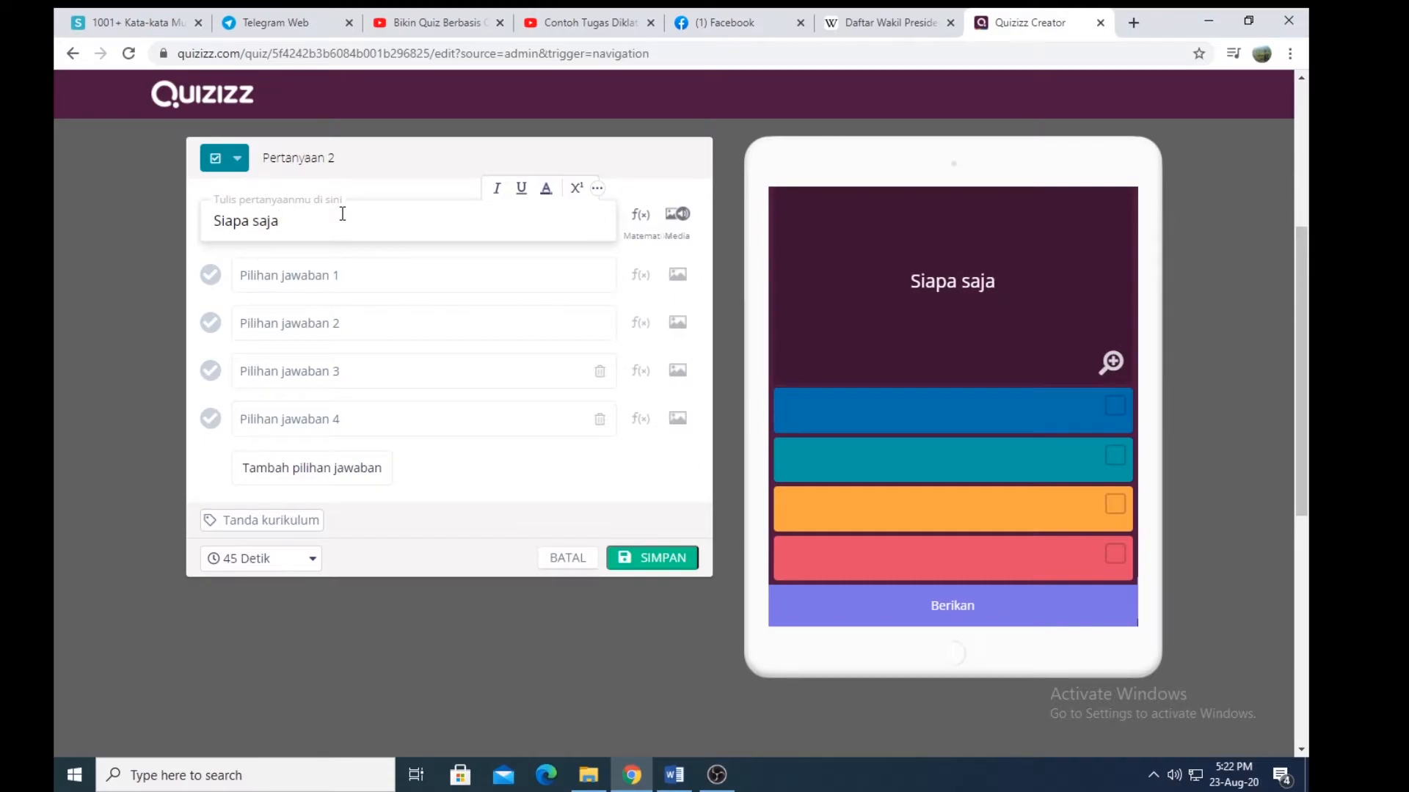
pyautogui.press('BackSpace')
pyautogui.press('BackSpace')
pyautogui.press('BackSpace')
pyautogui.press('BackSpace')
pyautogui.press('BackSpace')
pyautogui.press('BackSpace')
pyautogui.press('BackSpace')
pyautogui.press('BackSpace')
pyautogui.press('BackSpace')
pyautogui.press('BackSpace')
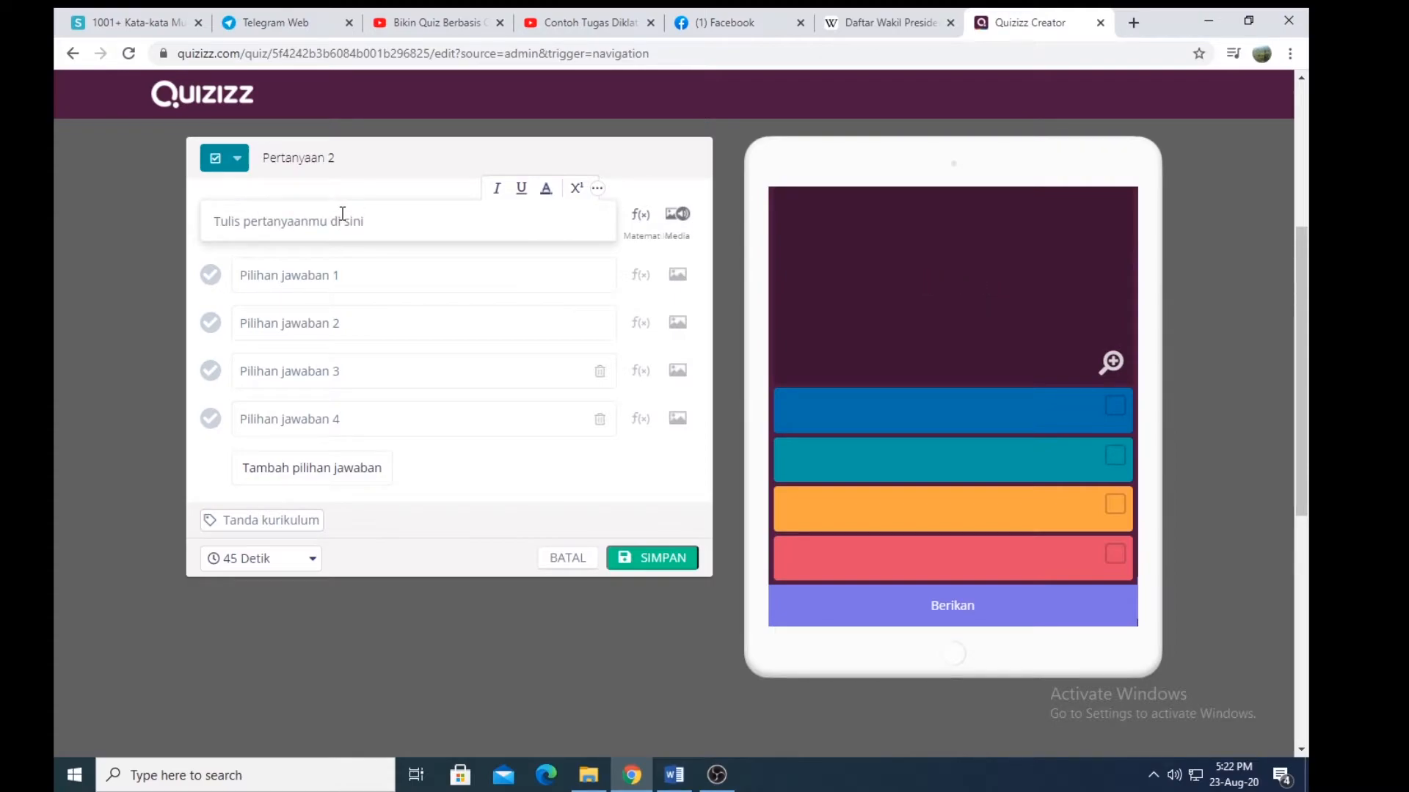
# Step: Enter "Siapakah Yang Menjadi Wakil Presiden Era Soeharto" as the text of question 2
pyautogui.write('Siapa')
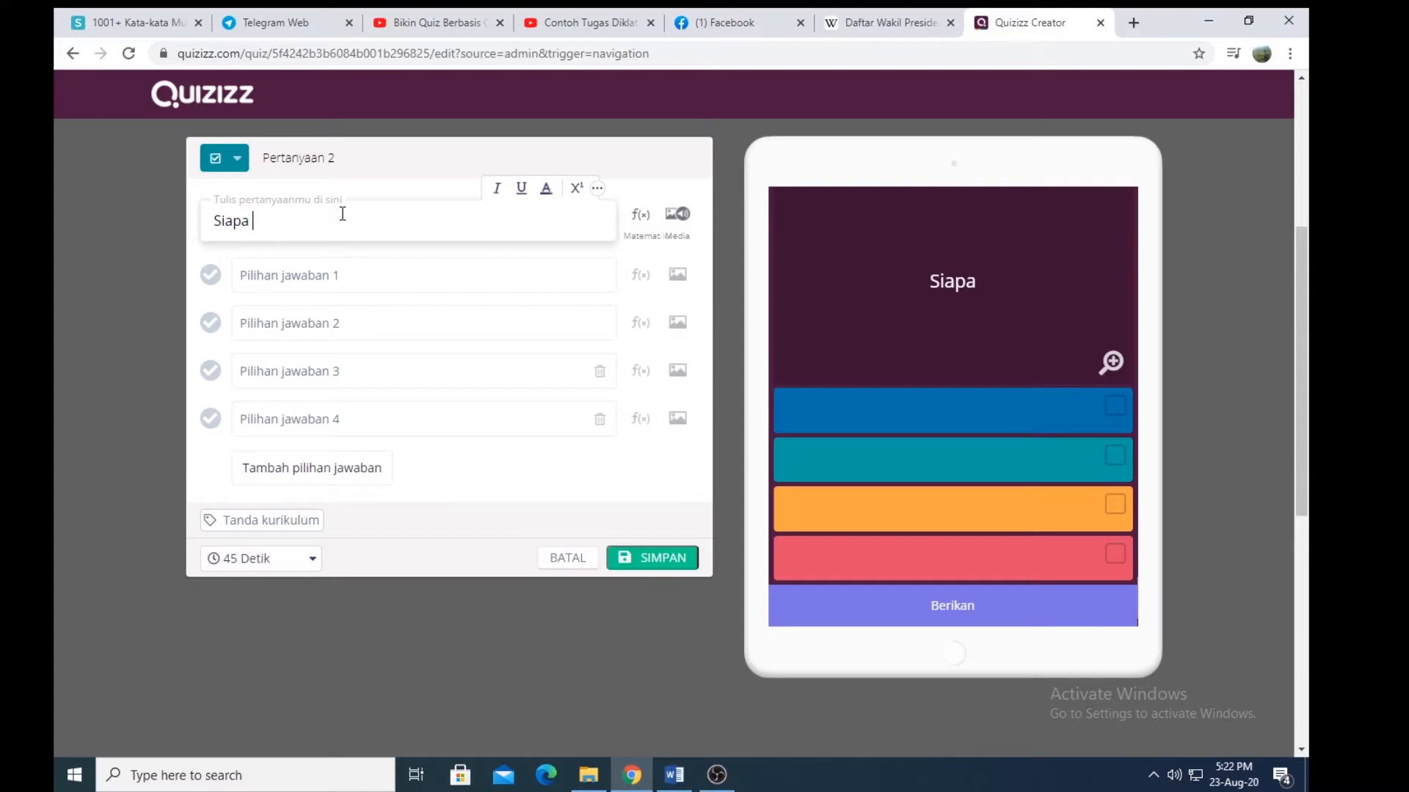
pyautogui.write('kah W')
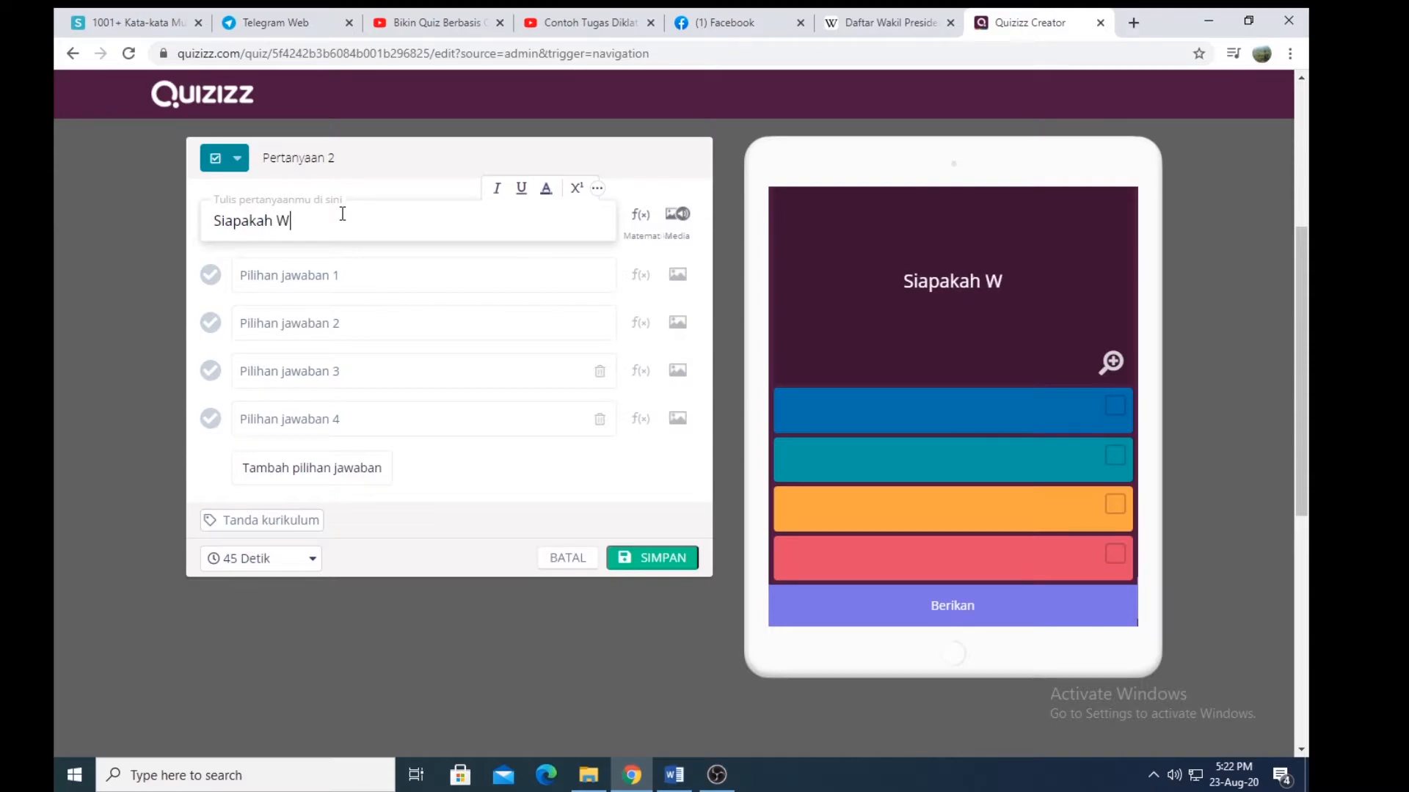
pyautogui.press('BackSpace')
pyautogui.write('Yang')
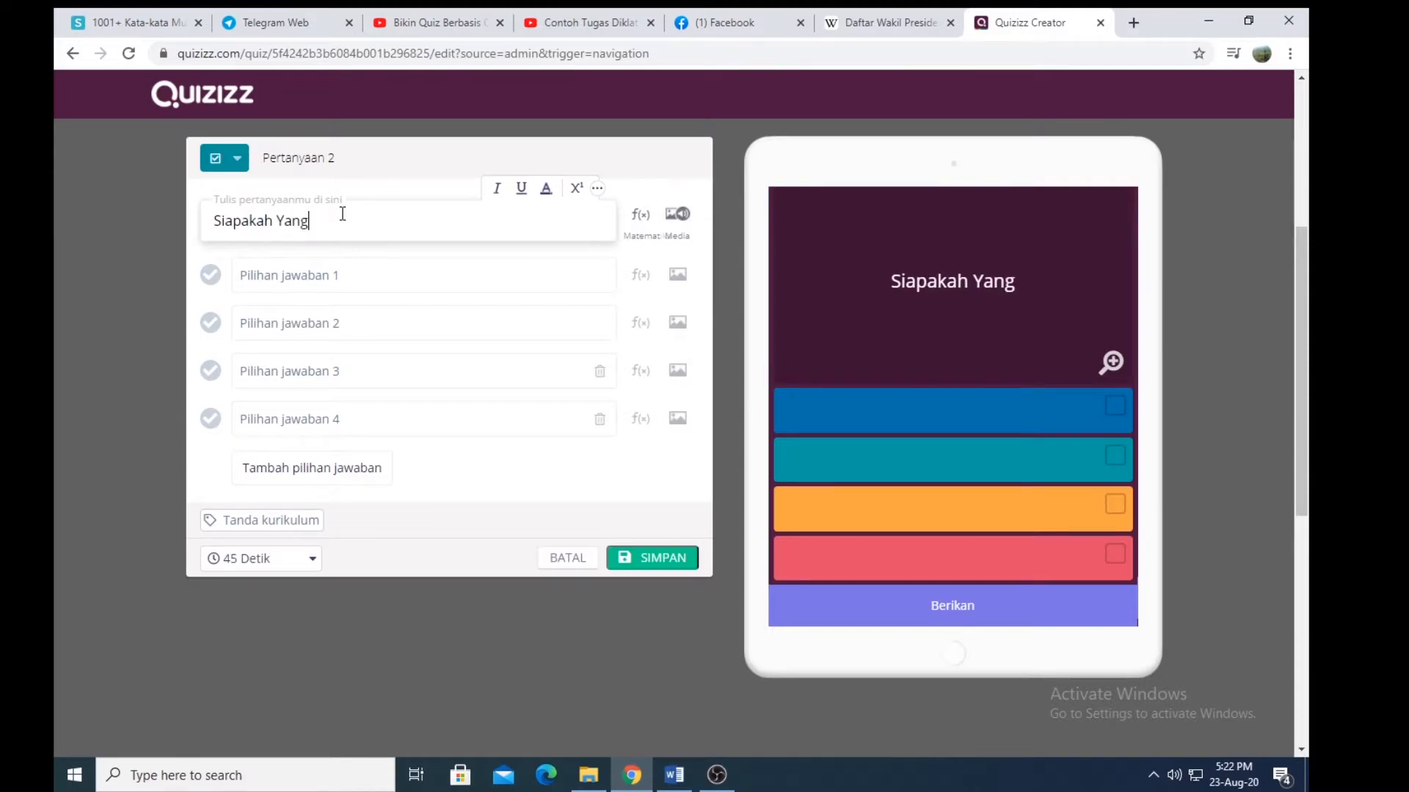
pyautogui.write(' Menjadi')
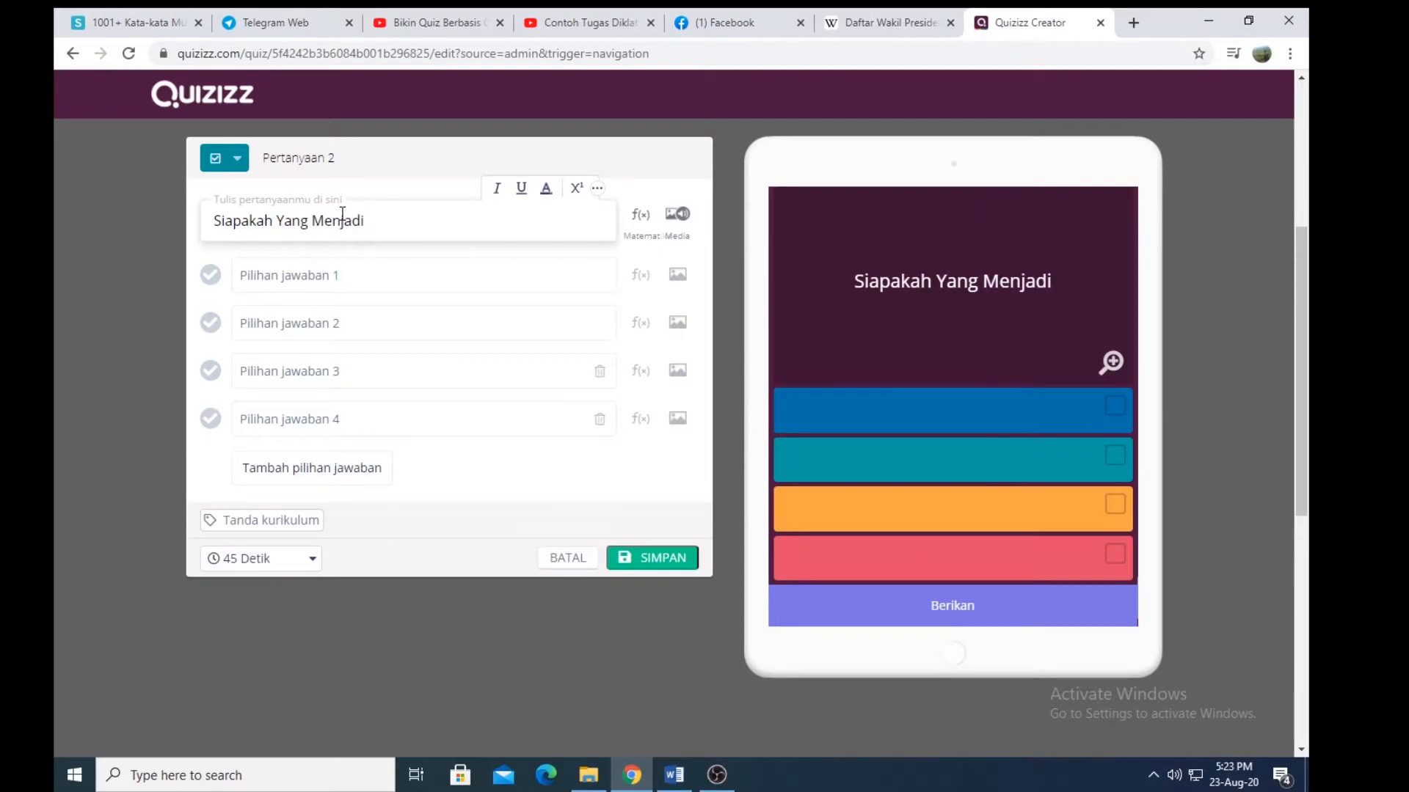
pyautogui.write(' Wakil')
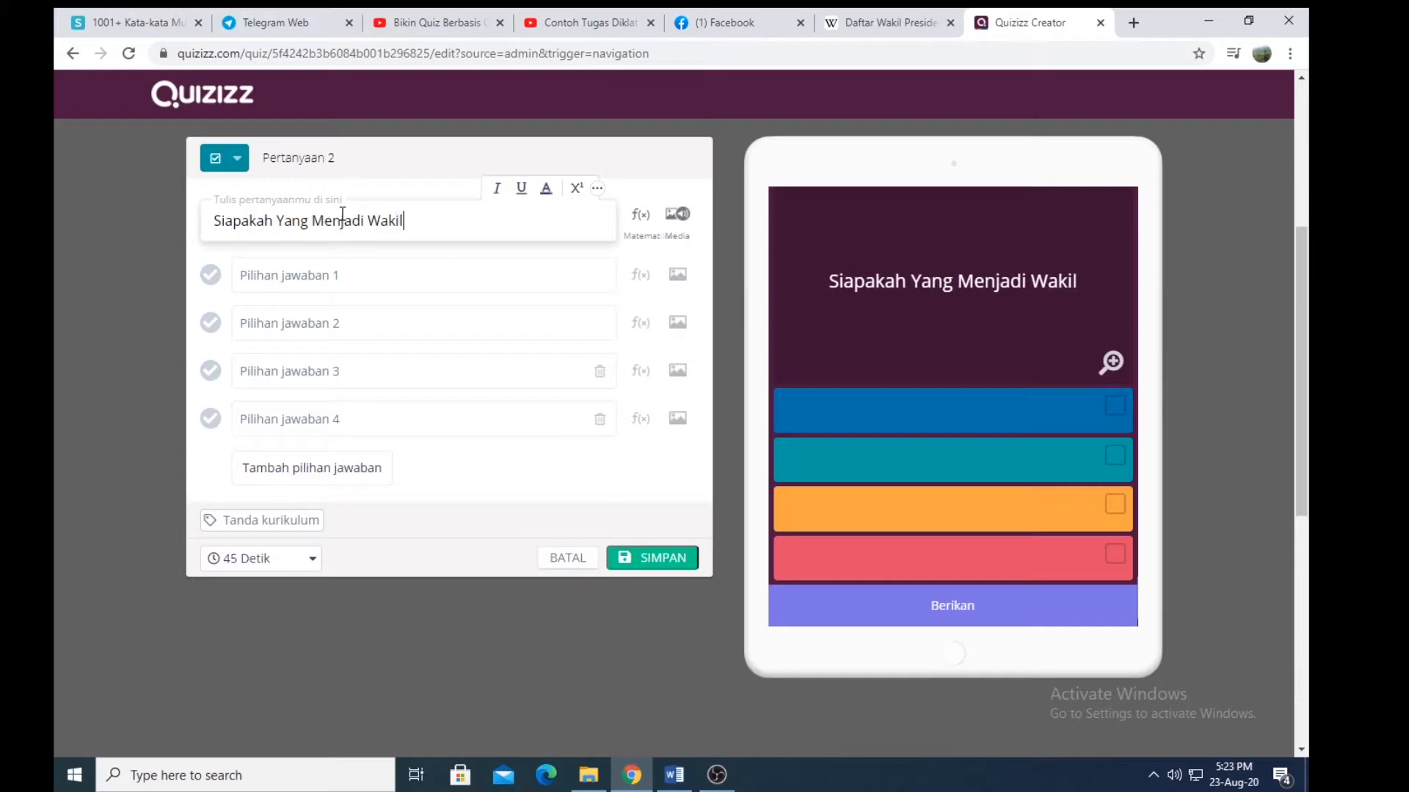
pyautogui.write(' Pres')
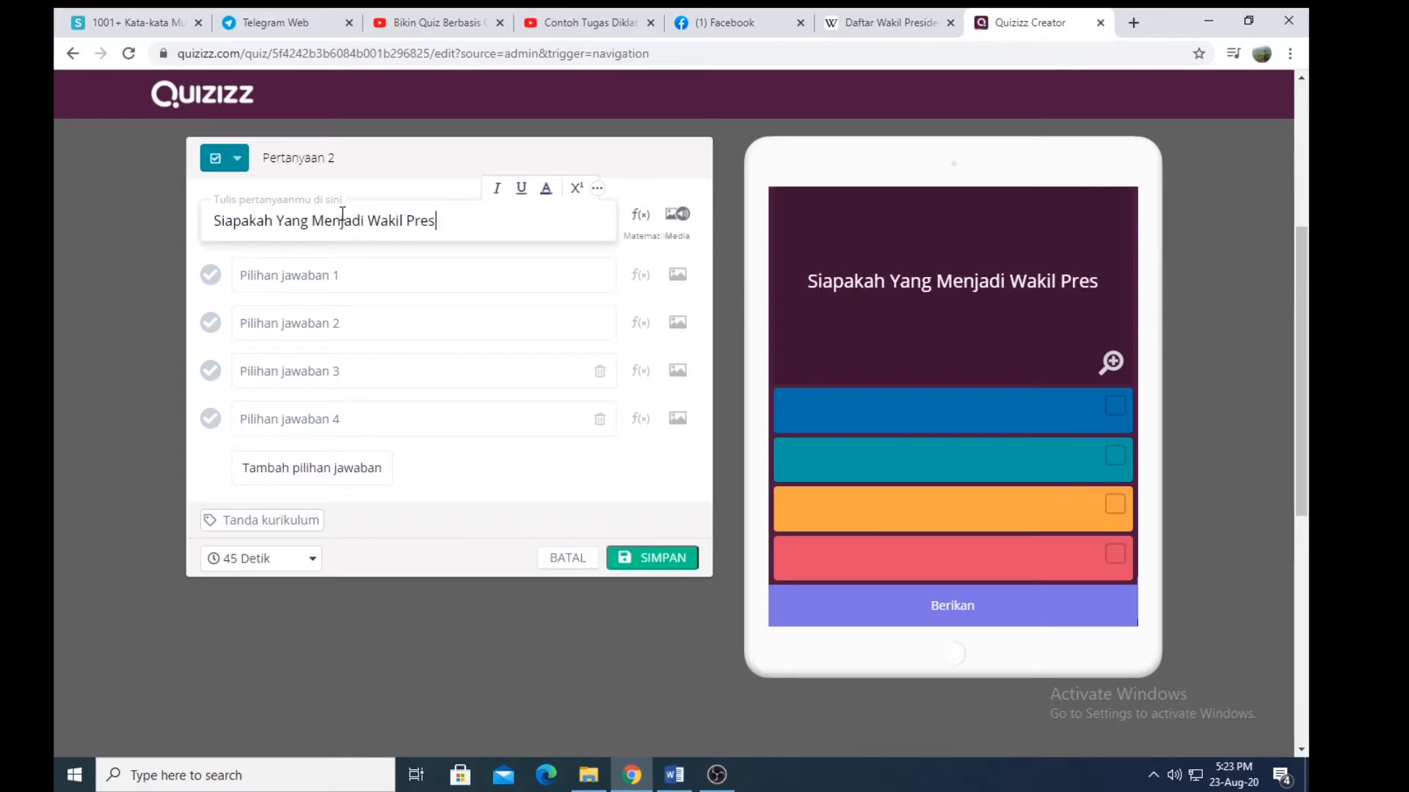
pyautogui.write('iden Era S')
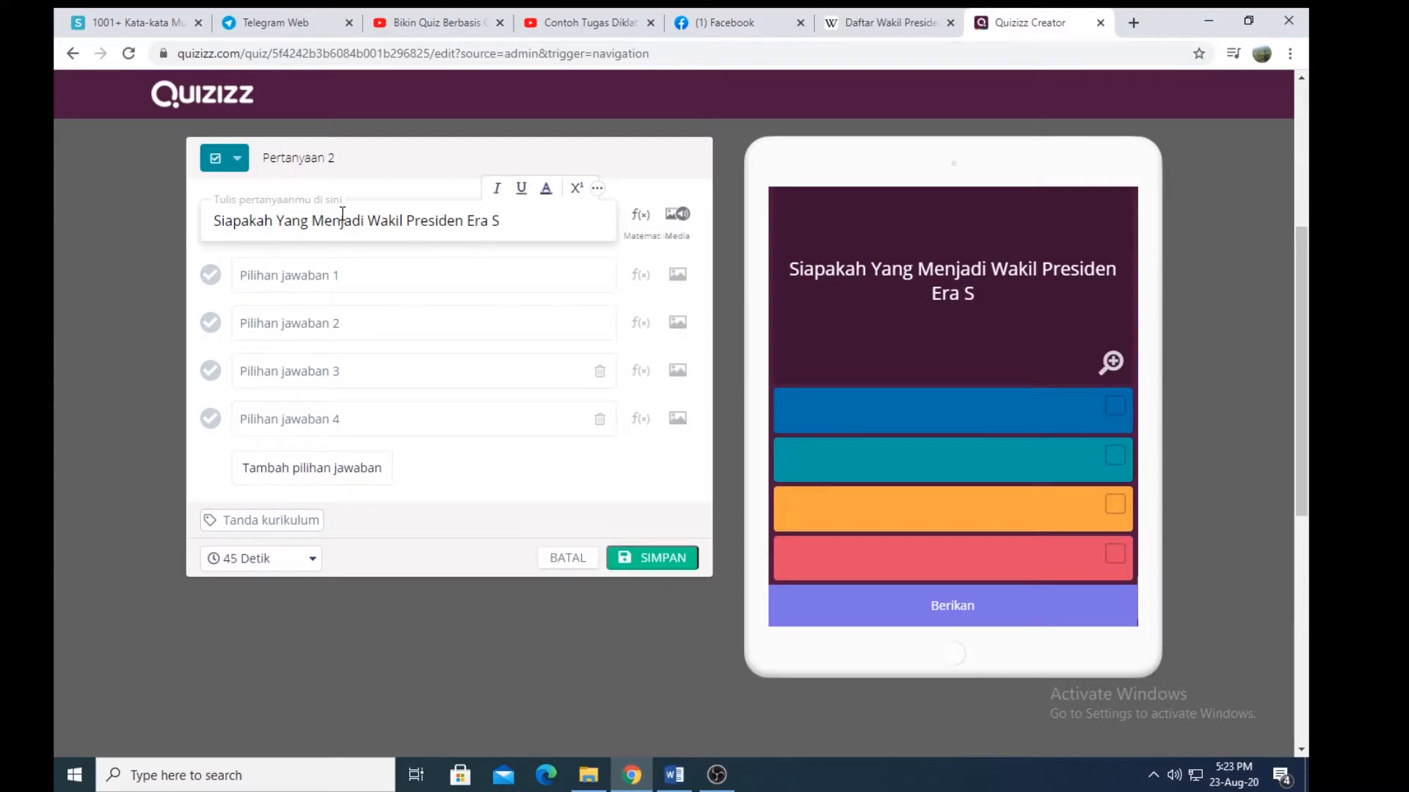
pyautogui.write('oeharto')
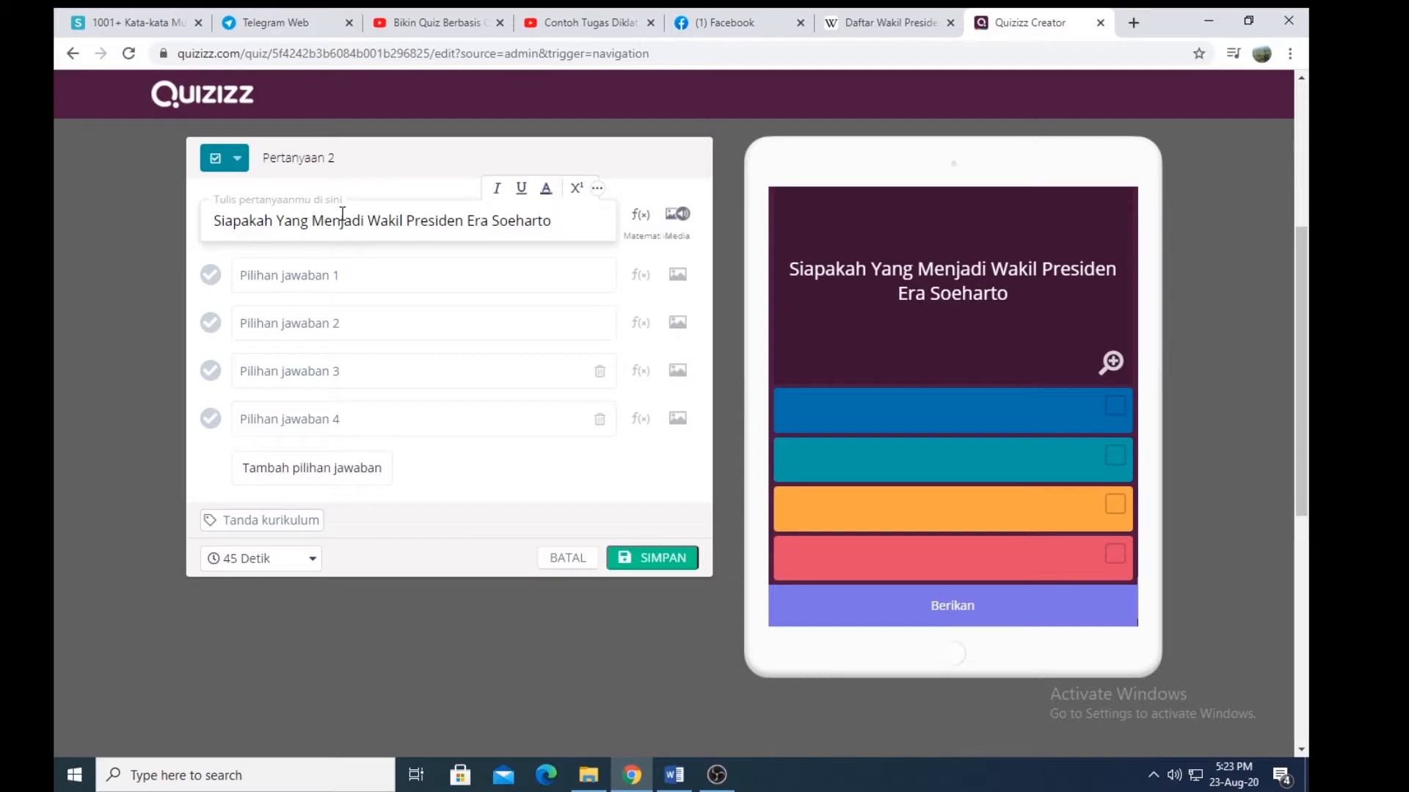
# Step: Change the end of question 2's text so it reads "Siapakah Yang Menjadi Wakil Presiden Era Presiden Soeharto"
pyautogui.click(490, 222)
pyautogui.click(521, 257)
pyautogui.click(490, 220)
pyautogui.write('p')
pyautogui.press('BackSpace')
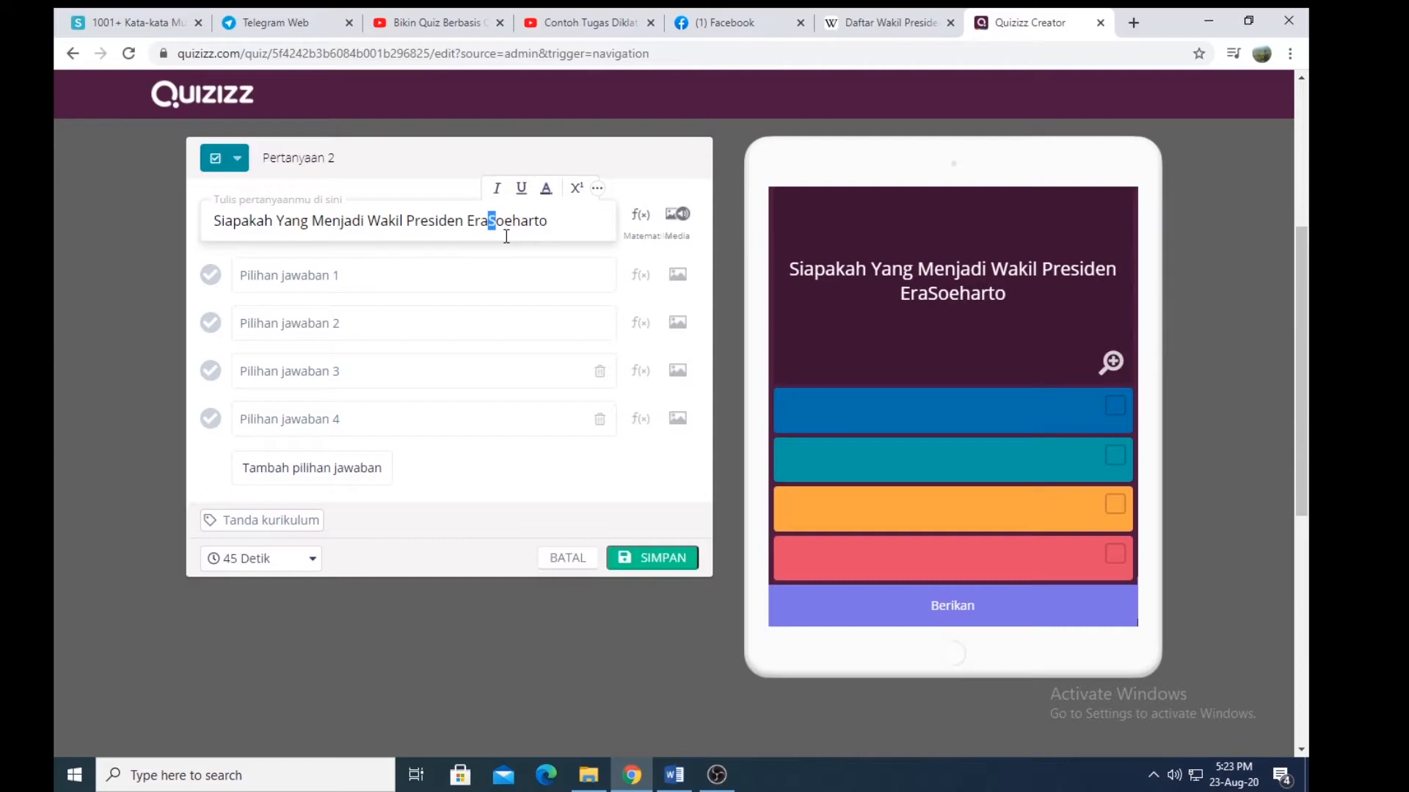
pyautogui.write('p')
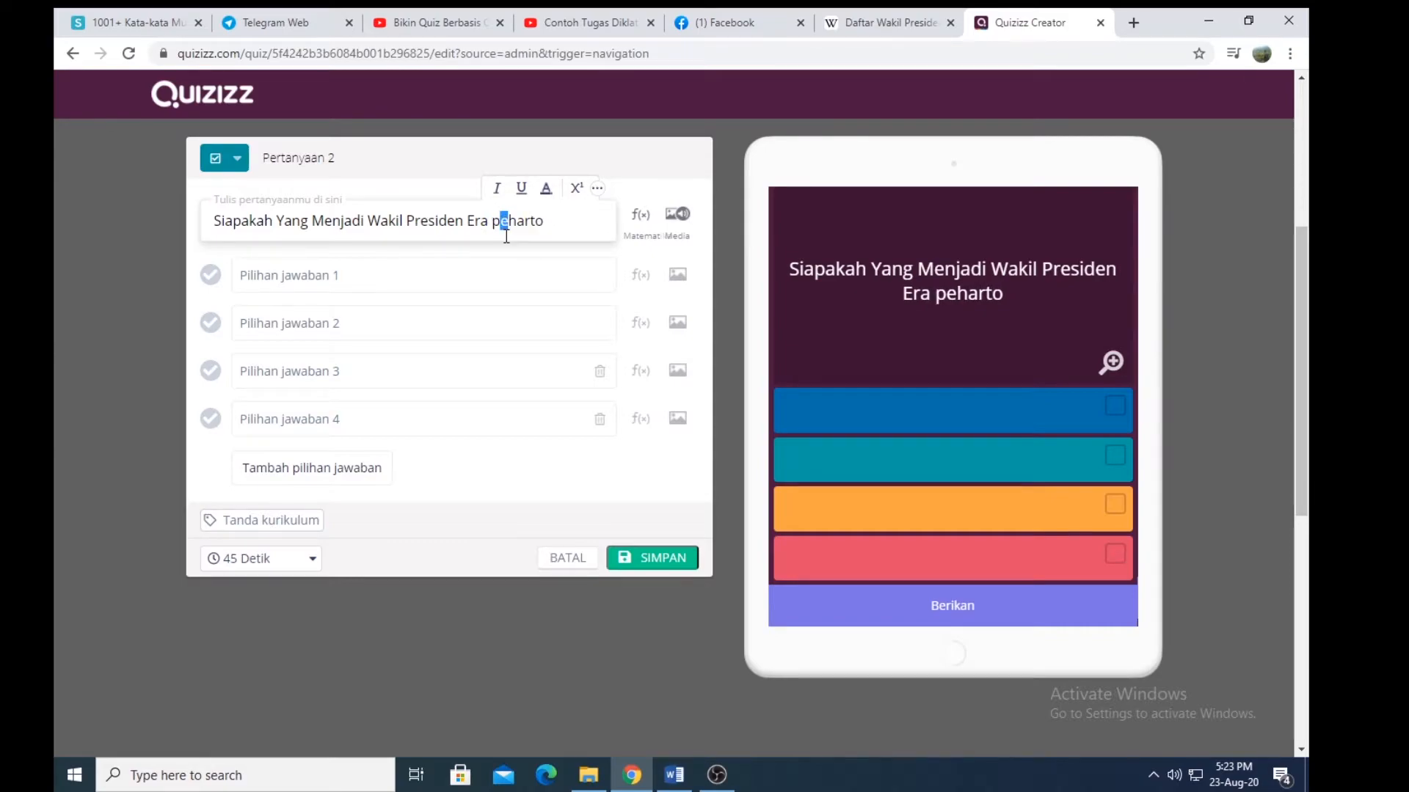
pyautogui.press('BackSpace')
pyautogui.write('Presiden ')
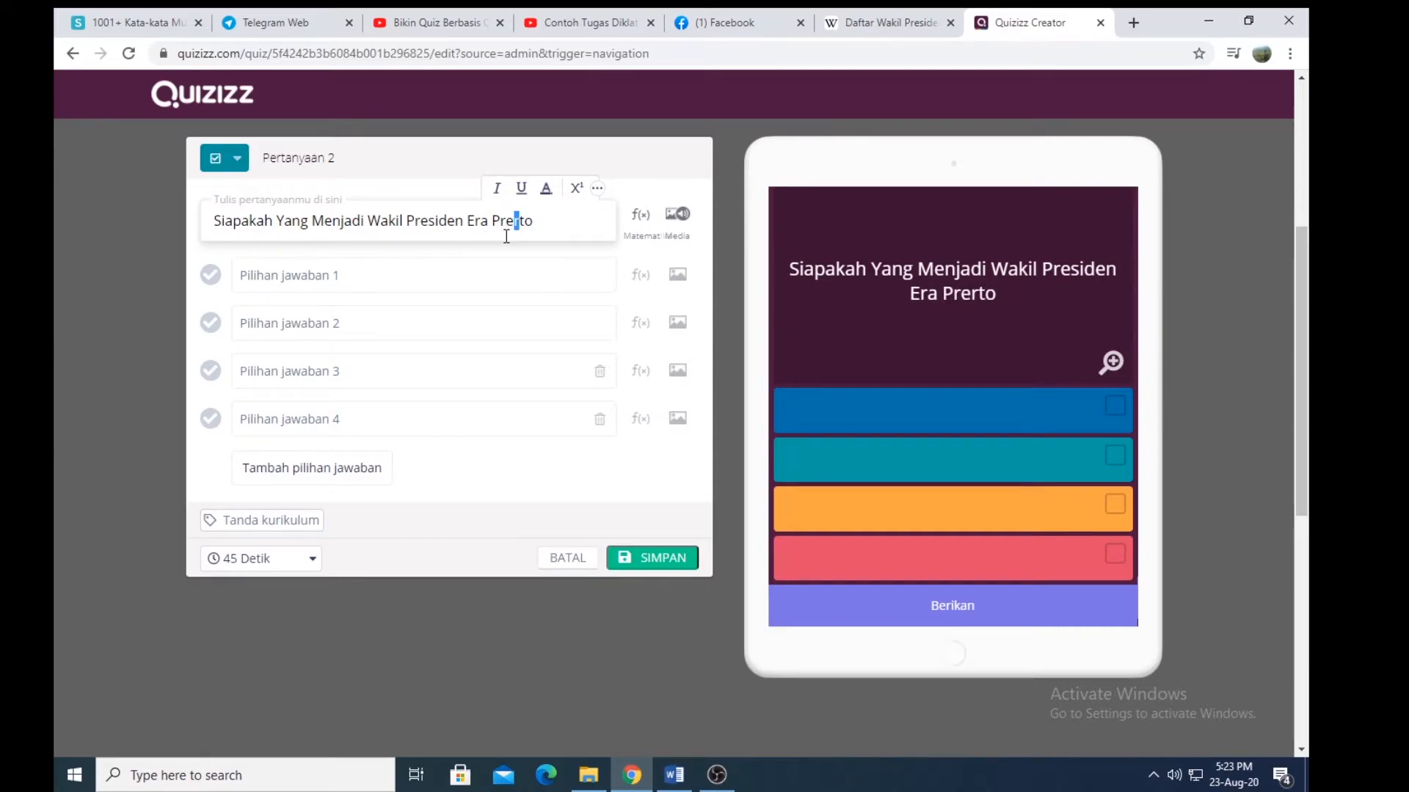
pyautogui.write('S')
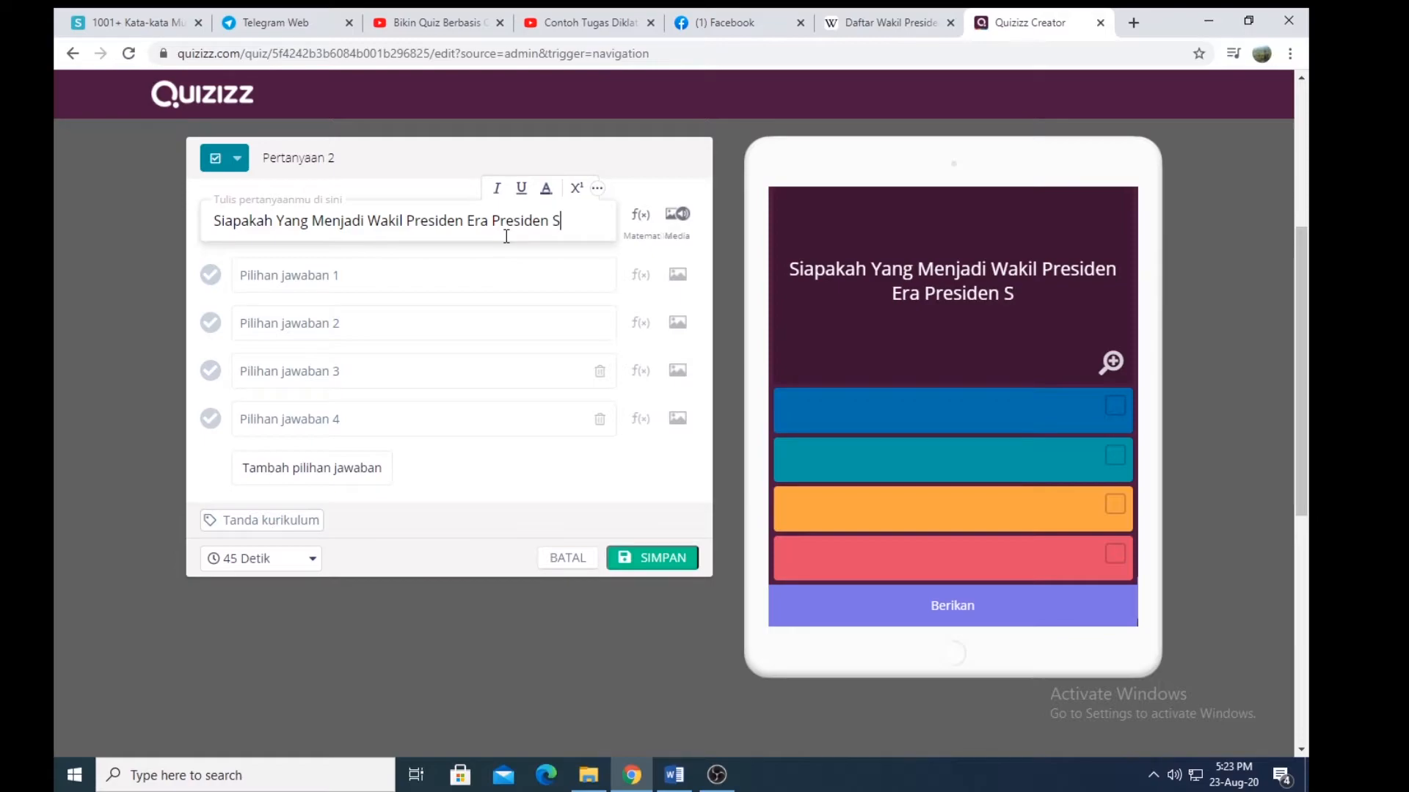
pyautogui.write('oeharto')
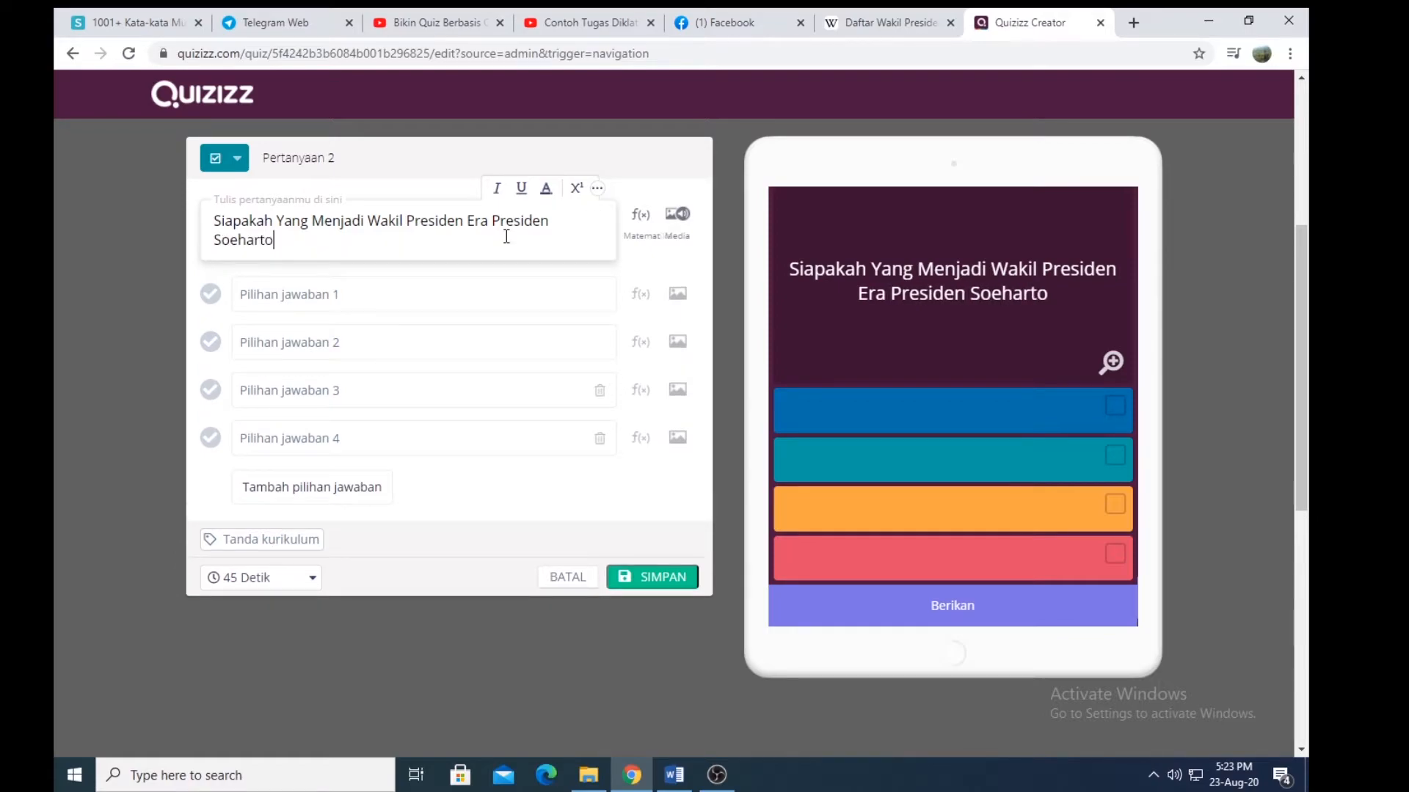
# Step: Enter "Tri Sutrisno" and "BJ. Habibie" as answer options 1 and 2 of question 2
pyautogui.click(469, 302)
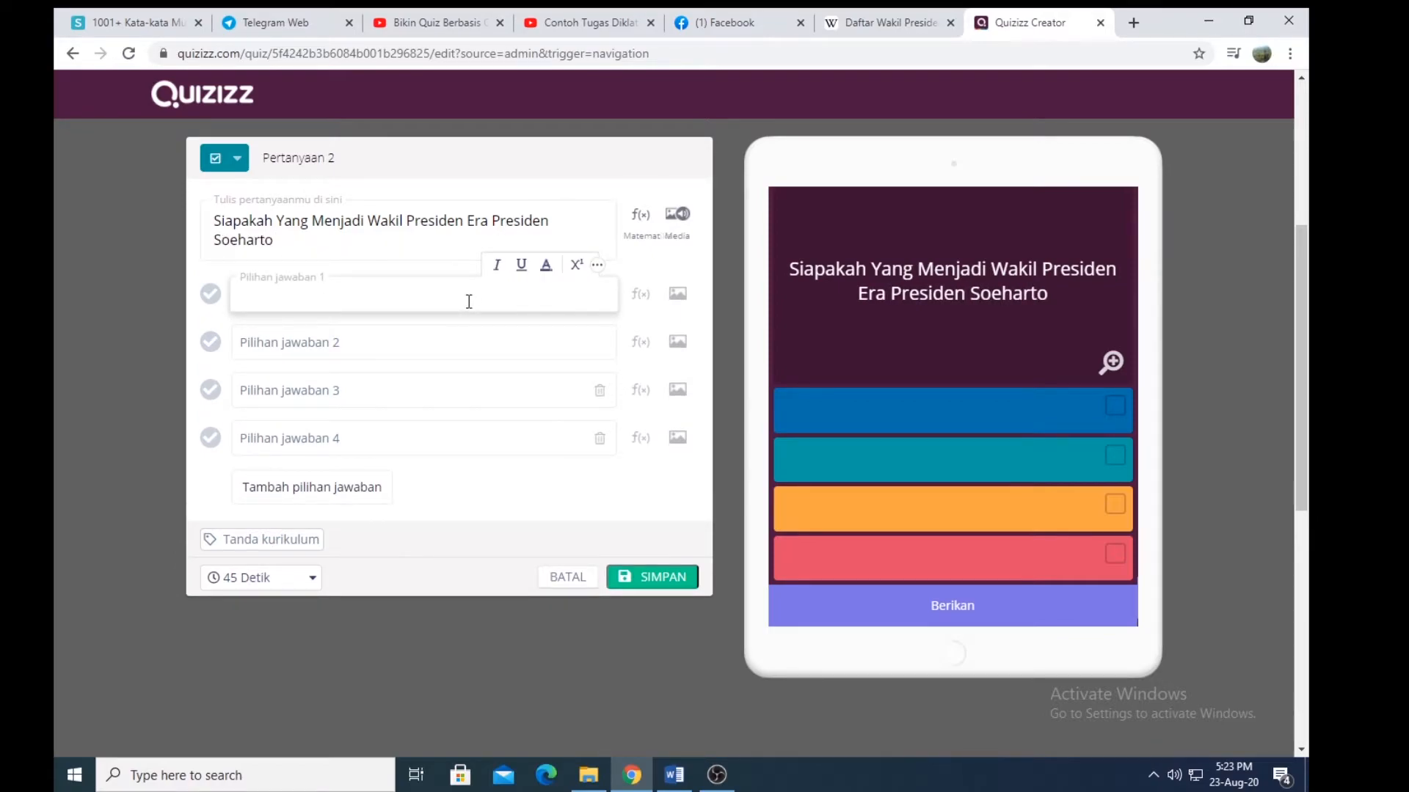
pyautogui.write('Tri Sutrisno')
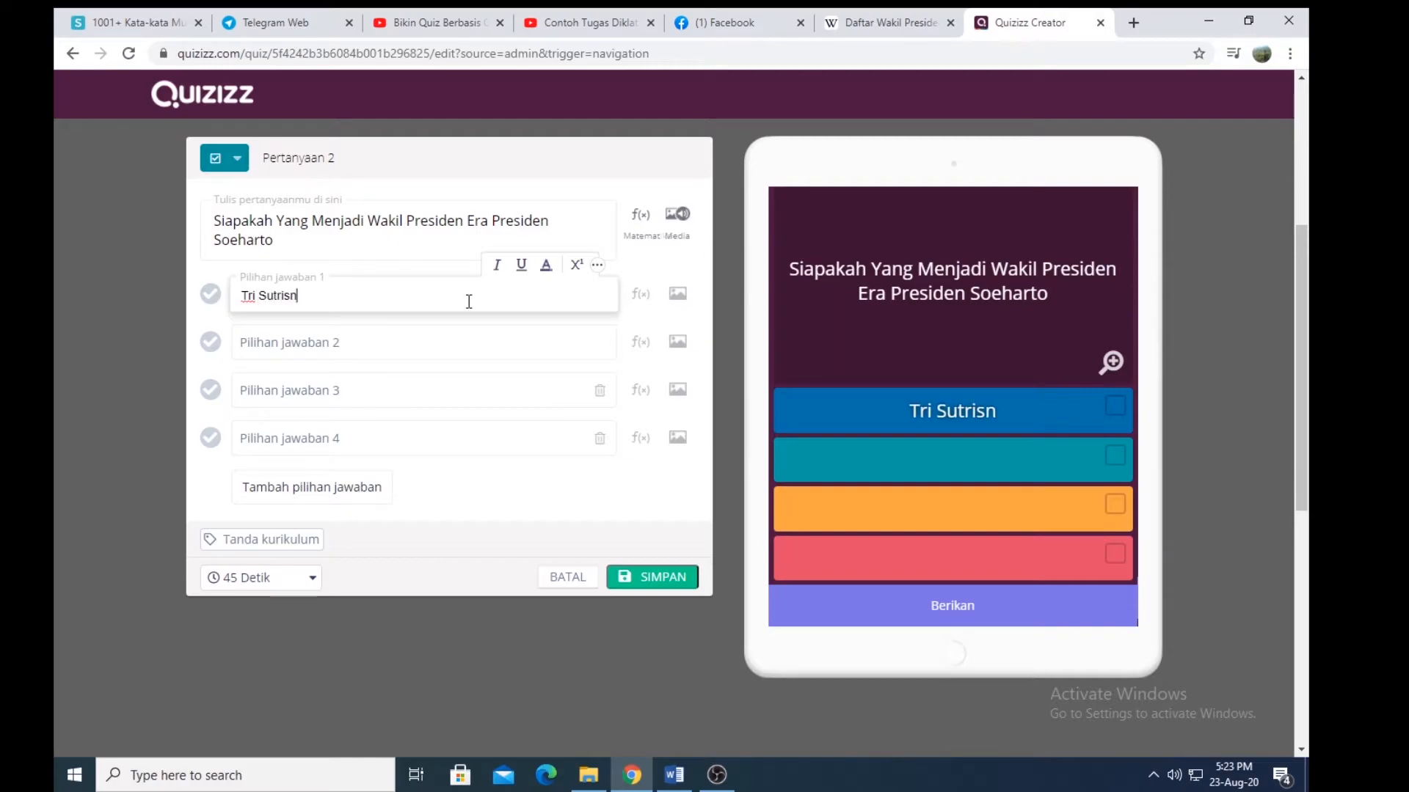
pyautogui.click(456, 328)
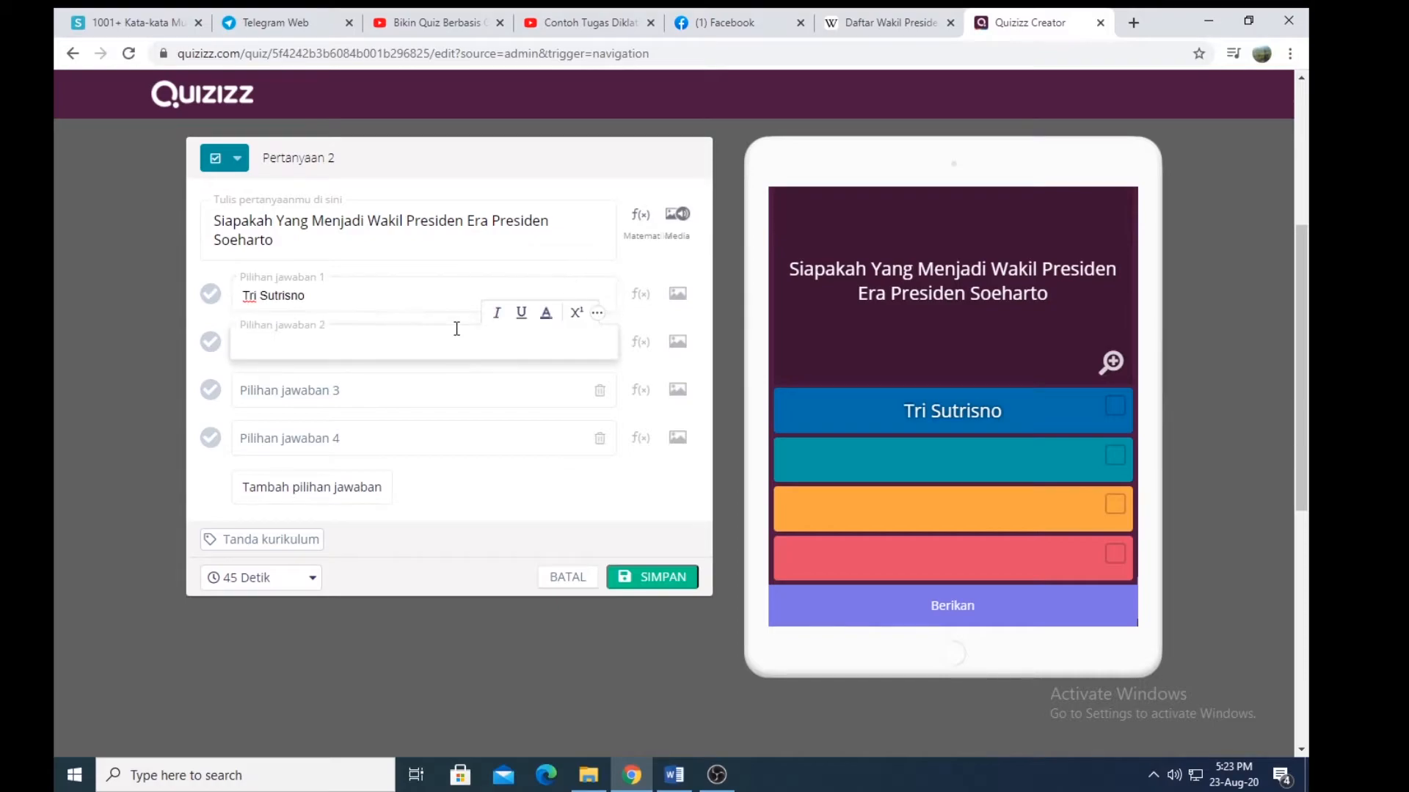
pyautogui.write('BJ. Hab')
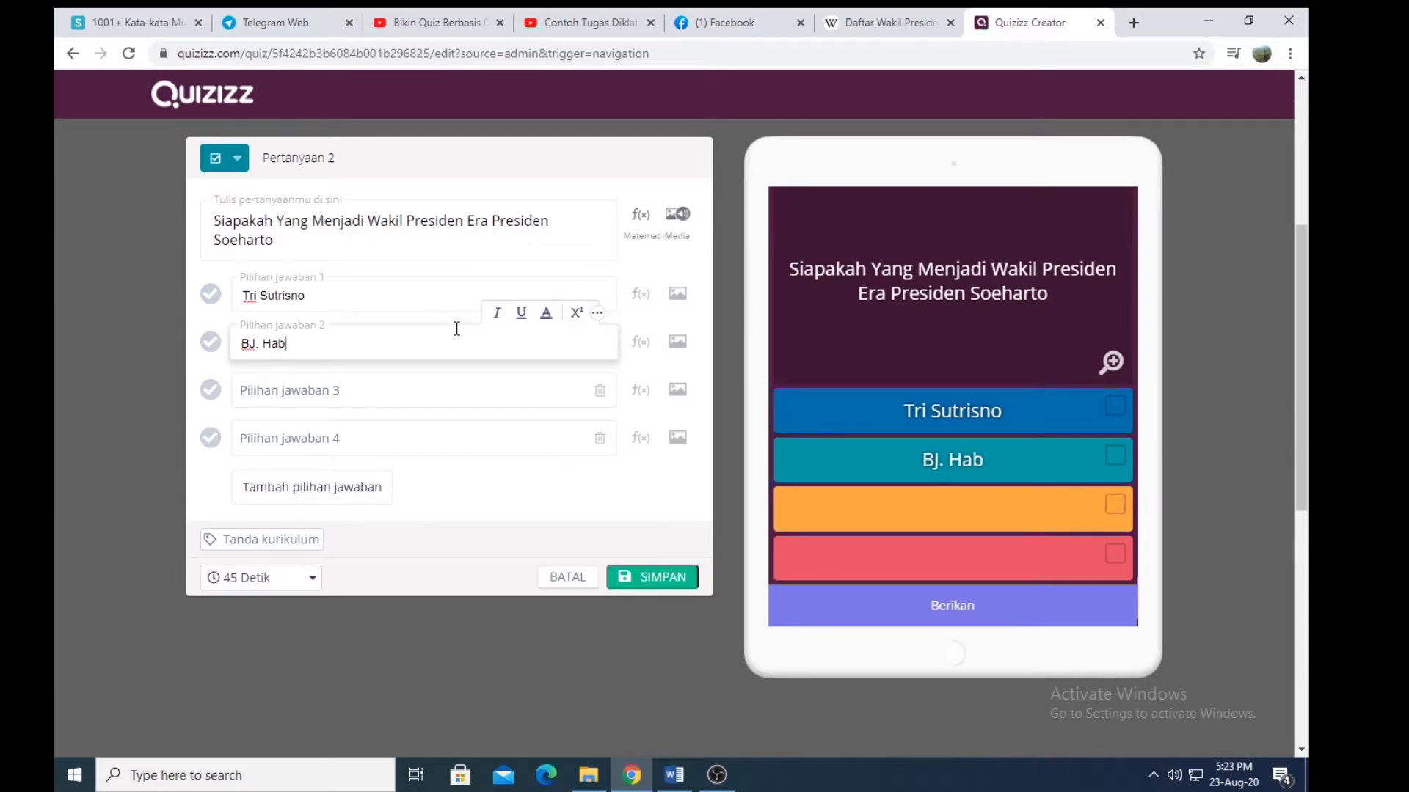
pyautogui.write('ibie')
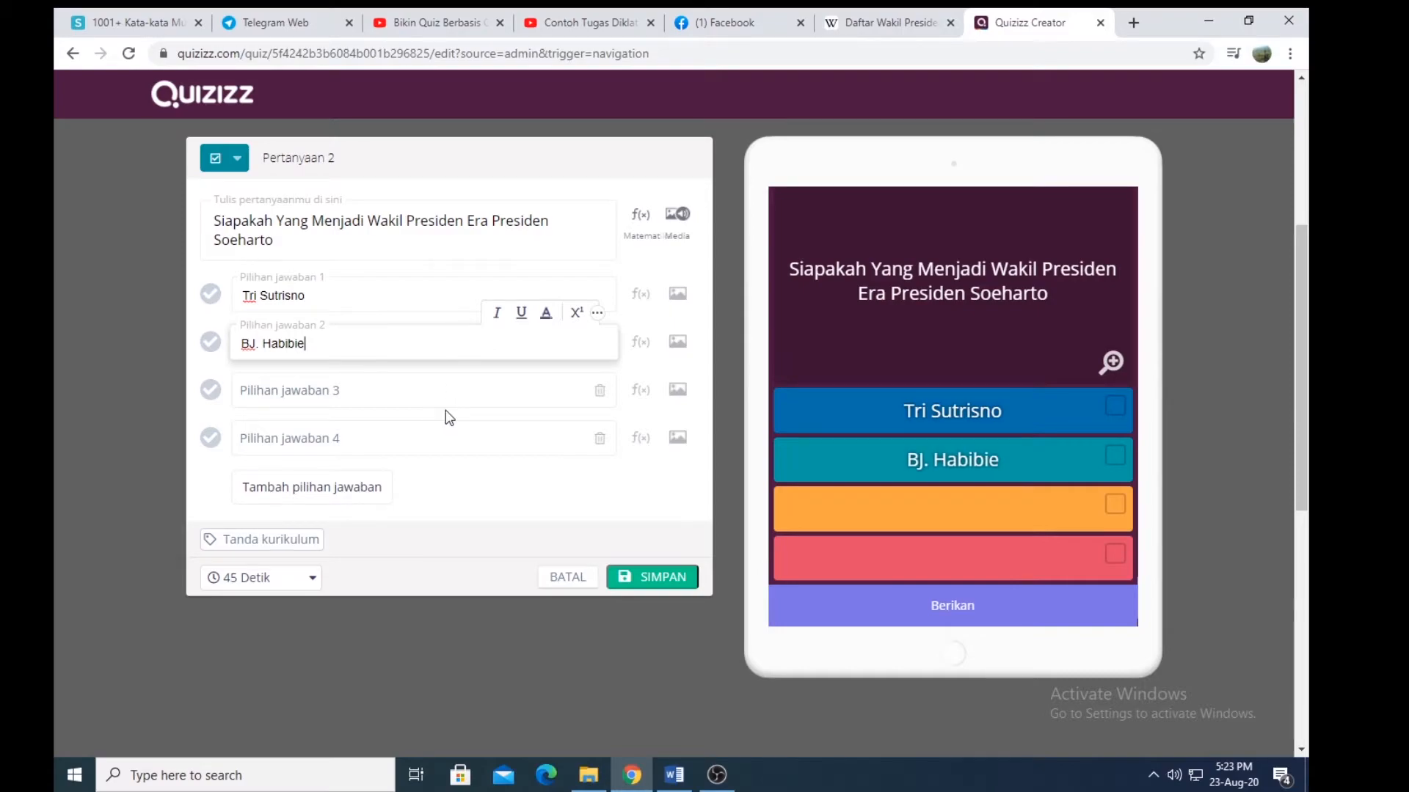
# Step: Enter "Megawati" and "Jusuf Kalla" as answer options 3 and 4 of question 2
pyautogui.click(445, 396)
pyautogui.write('Me')
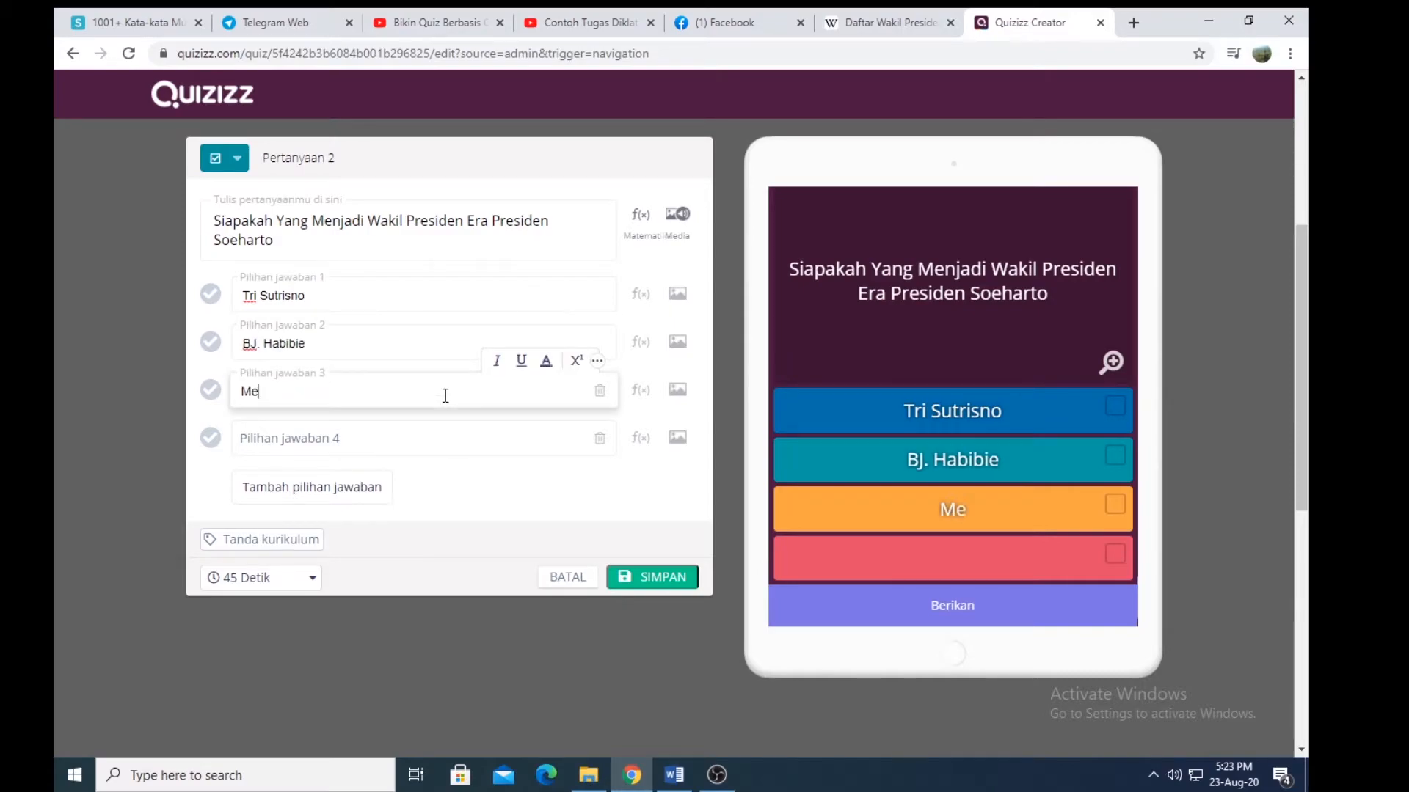
pyautogui.write('gawati')
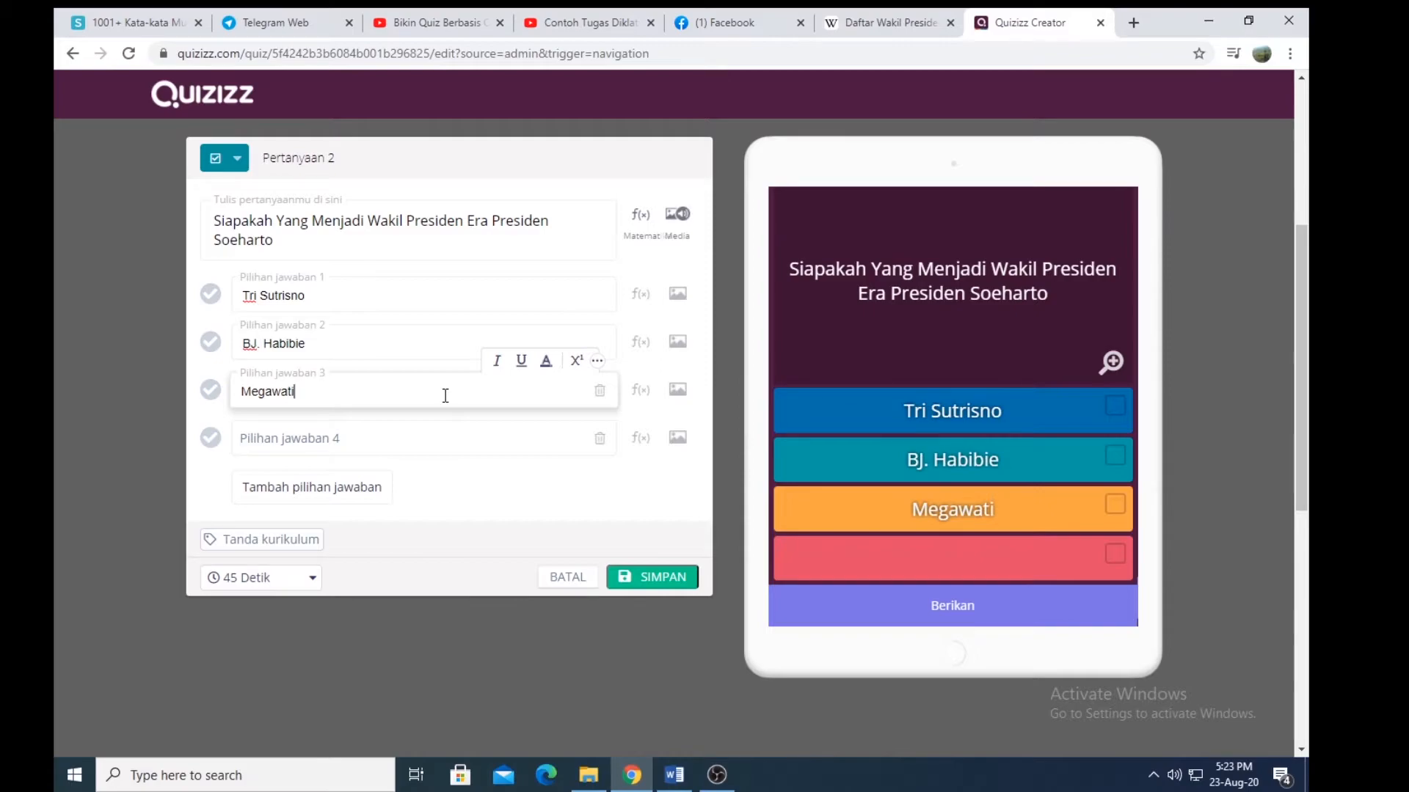
pyautogui.click(352, 435)
pyautogui.write('Jusu')
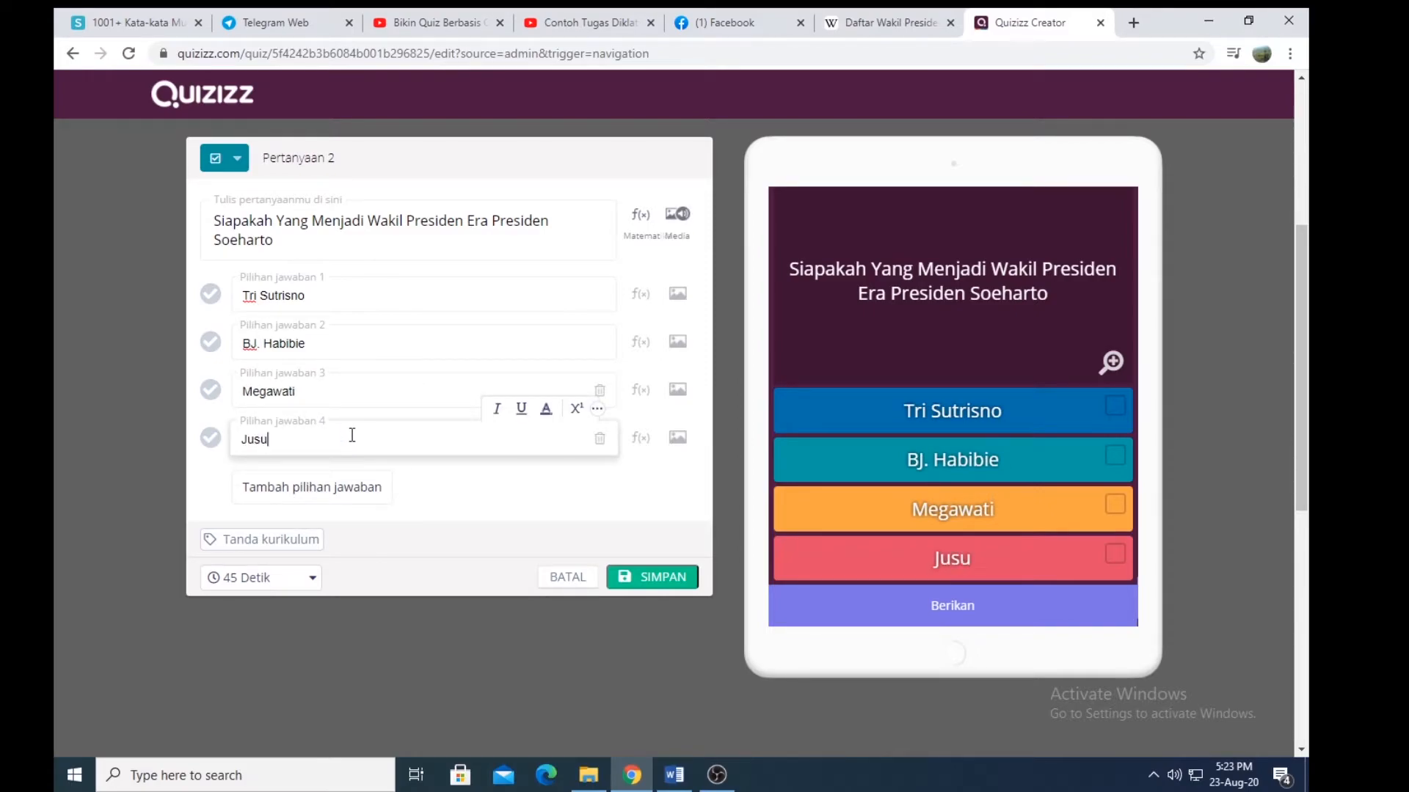
pyautogui.write('f Kalla')
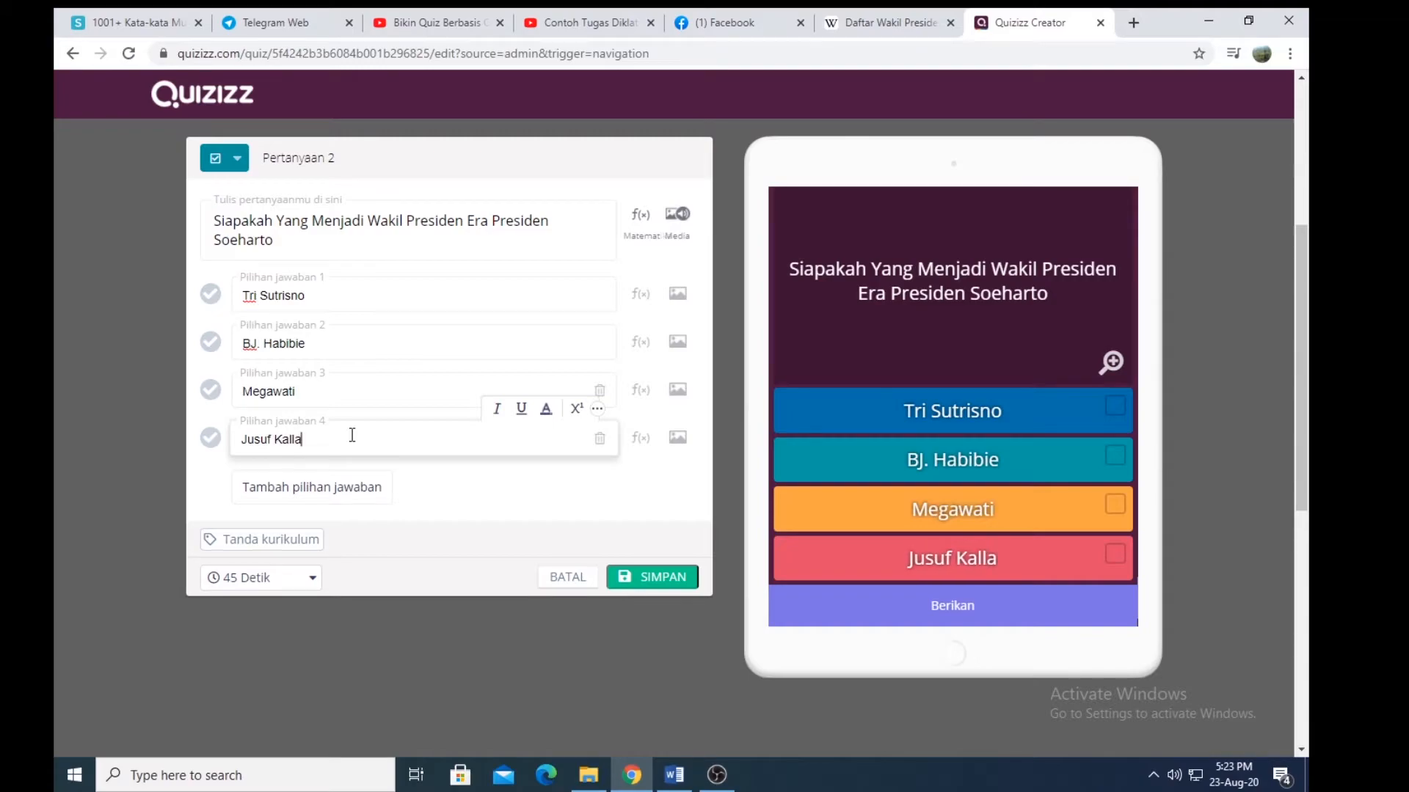
# Step: Add a fifth answer option to question 2 and enter "M.Hatta" in it
pyautogui.click(340, 487)
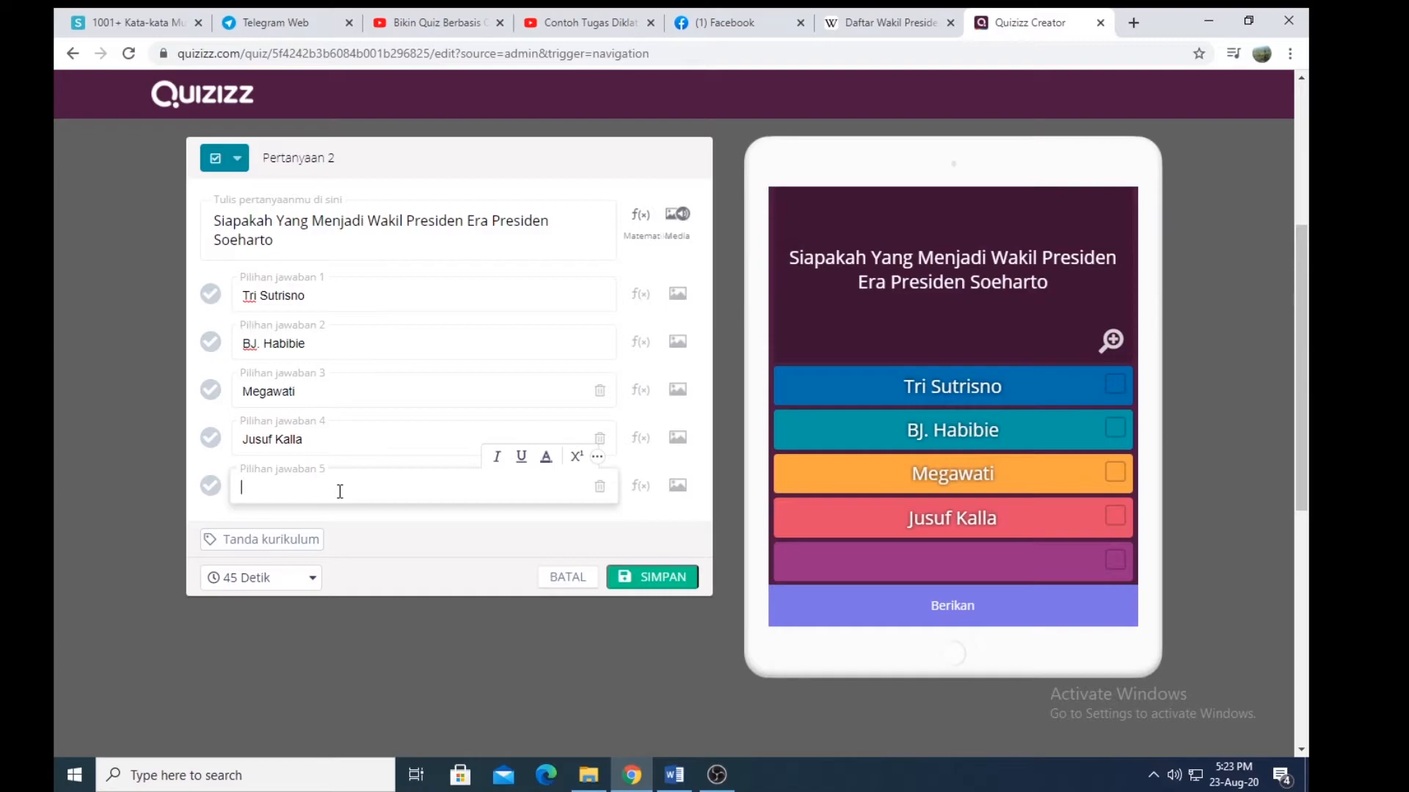
pyautogui.write('M.ha')
pyautogui.press('BackSpace')
pyautogui.press('BackSpace')
pyautogui.write('Hatta')
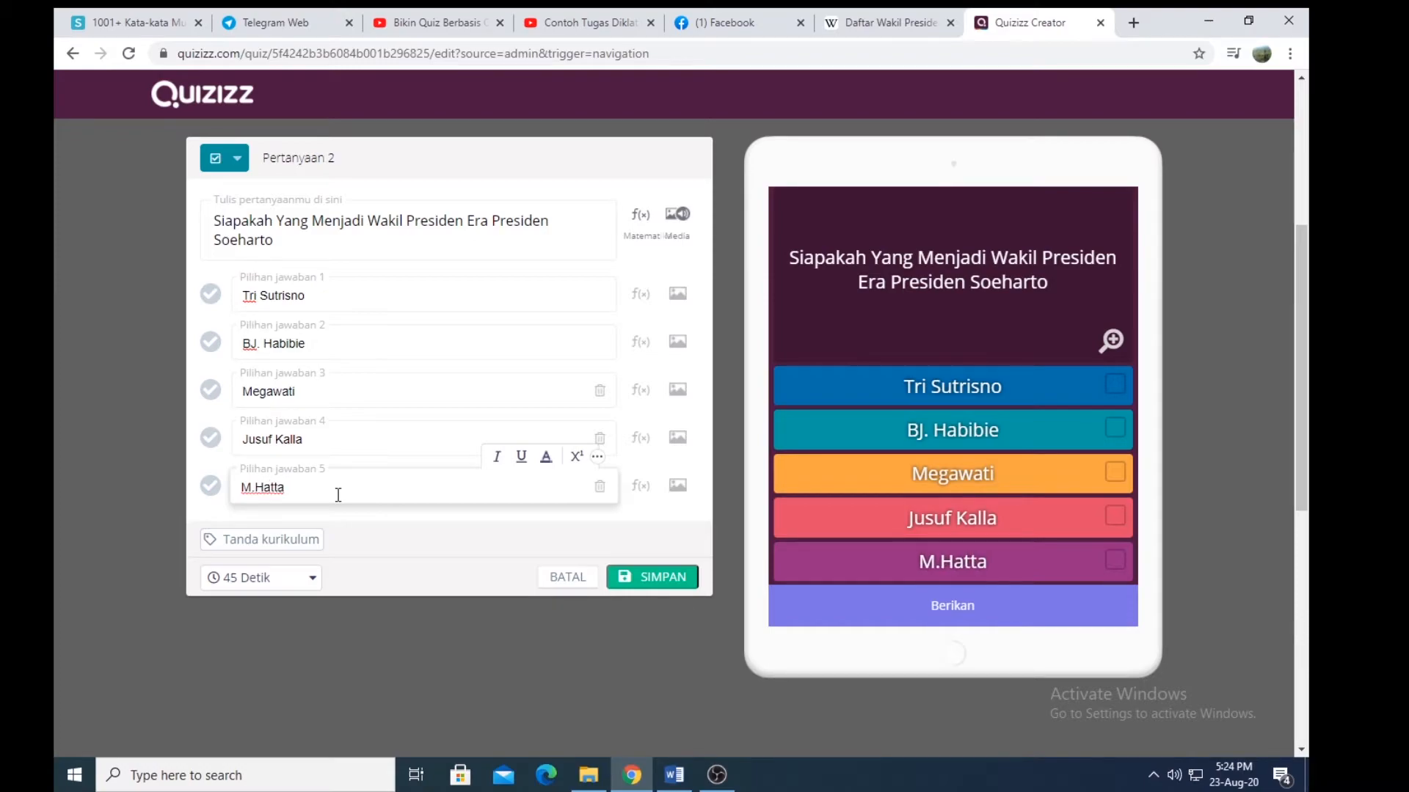
# Step: Set question 2's time limit to 30 Detik and append "......" to the end of its question text
pyautogui.click(315, 586)
pyautogui.click(252, 383)
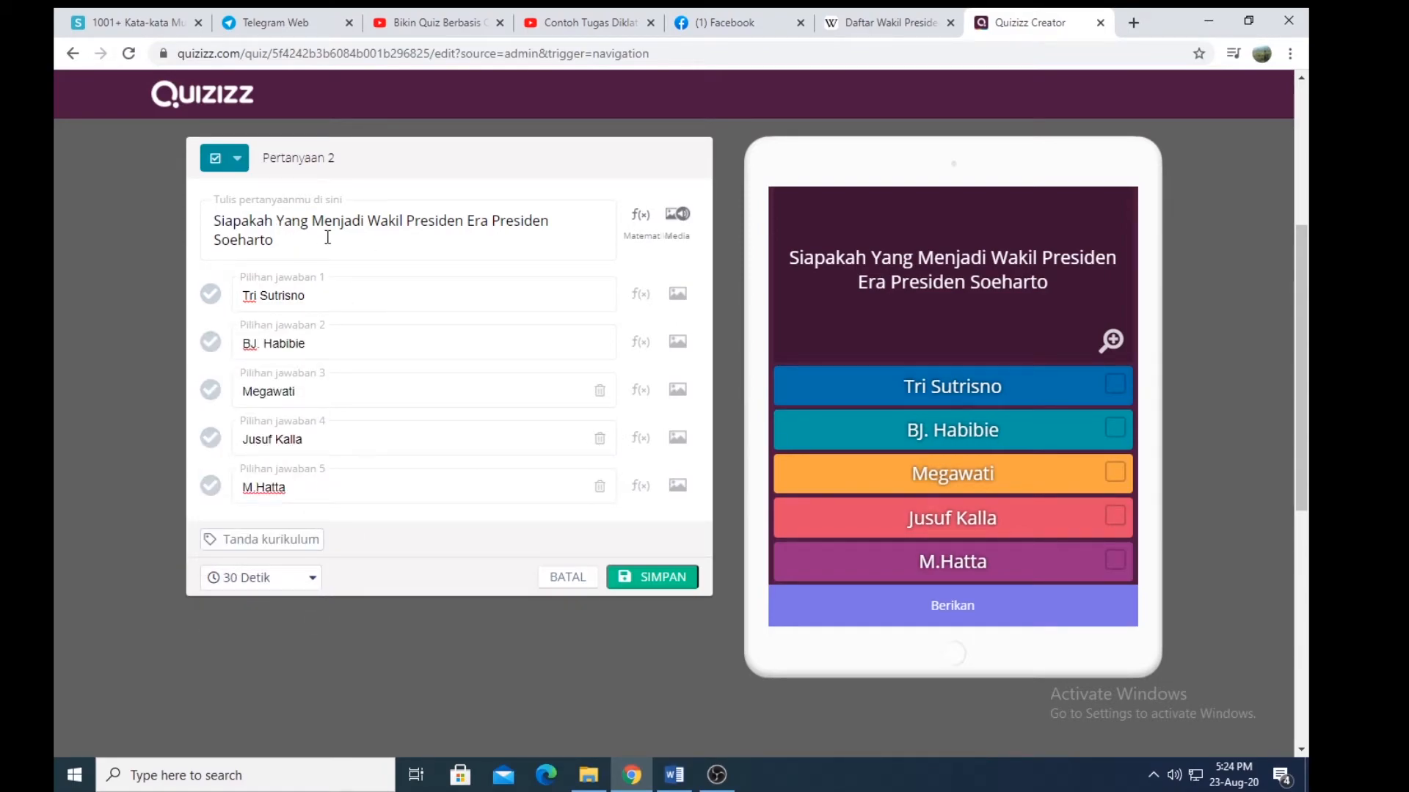
pyautogui.click(302, 242)
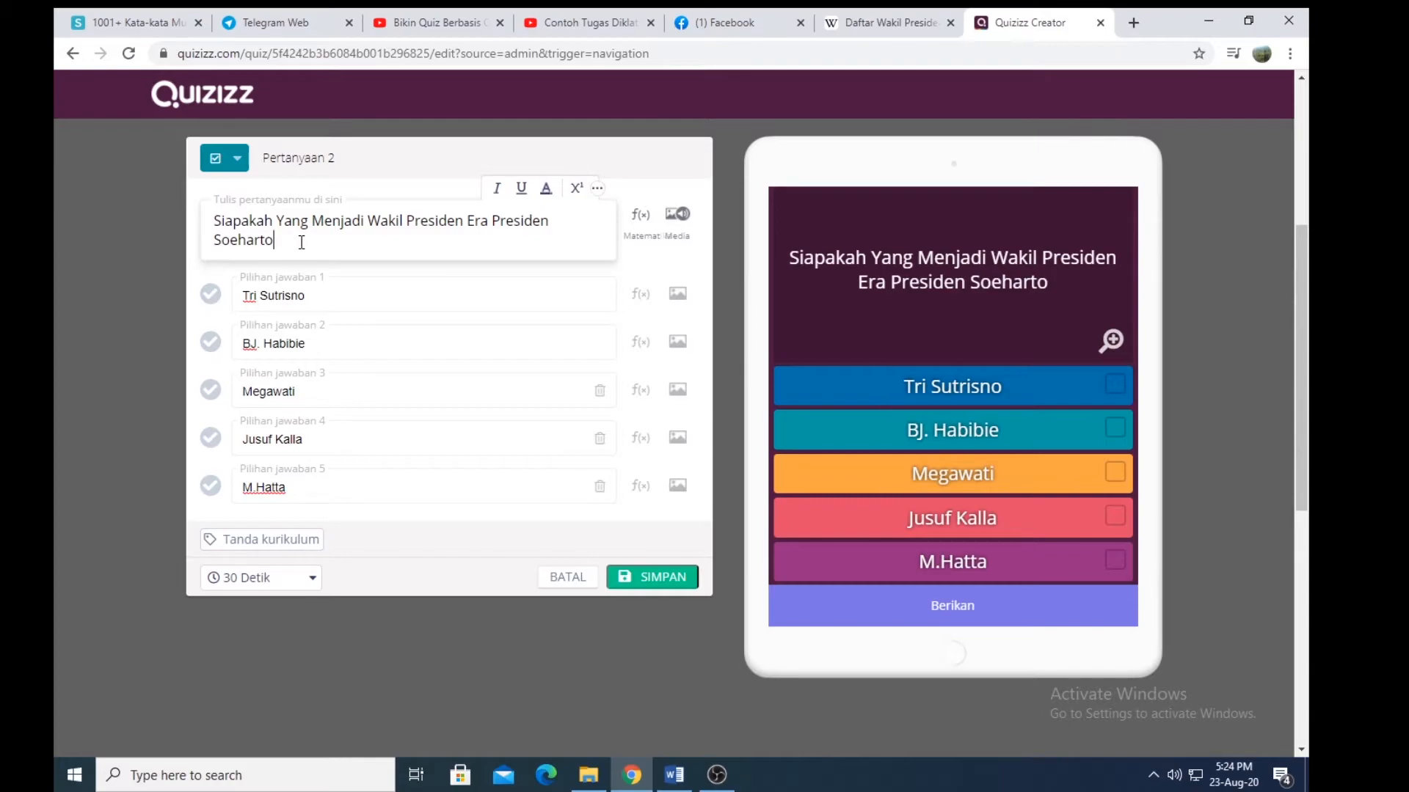
pyautogui.write('......')
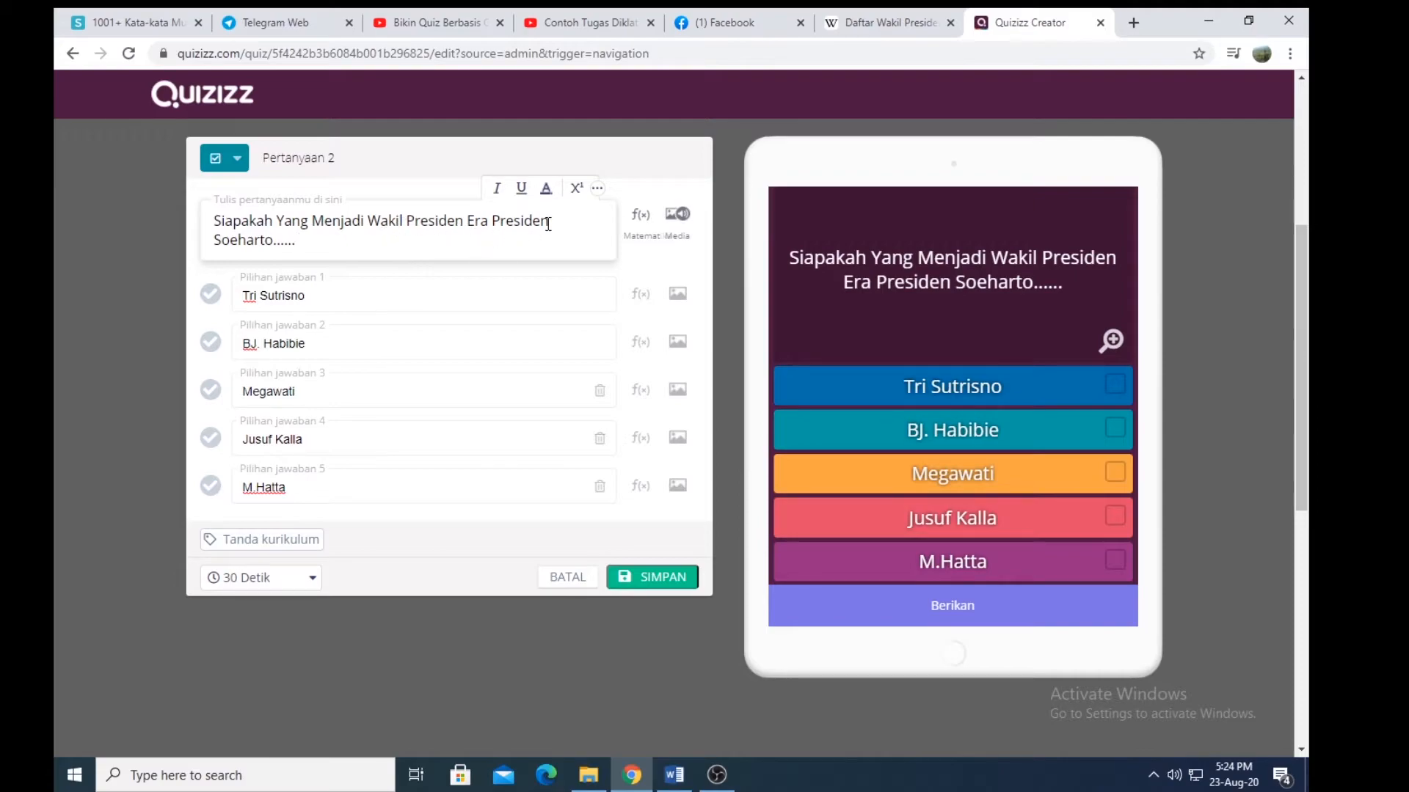
# Step: Mark "Tri Sutrisno" and "BJ. Habibie" as the correct answers and save question 2
pyautogui.click(214, 293)
pyautogui.click(211, 342)
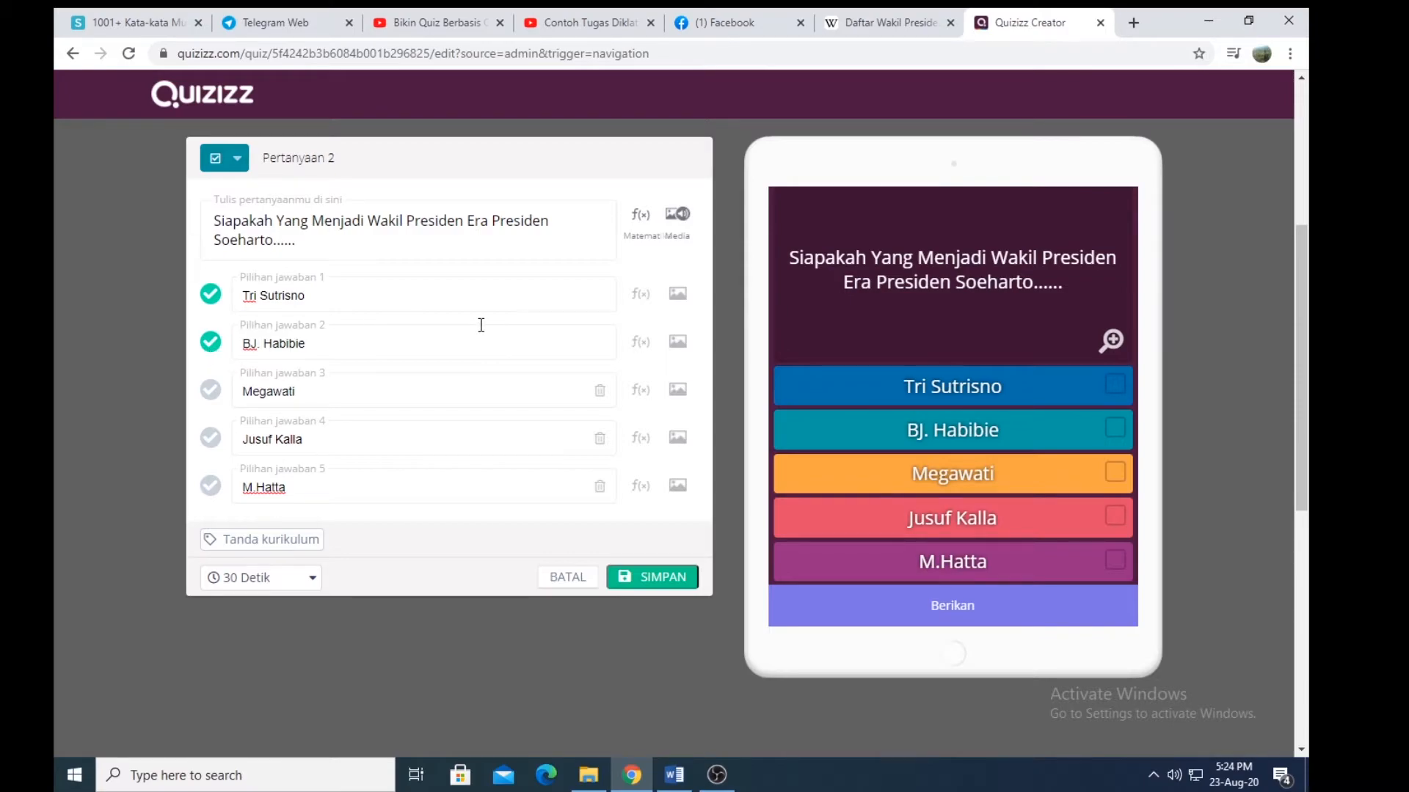
pyautogui.click(648, 578)
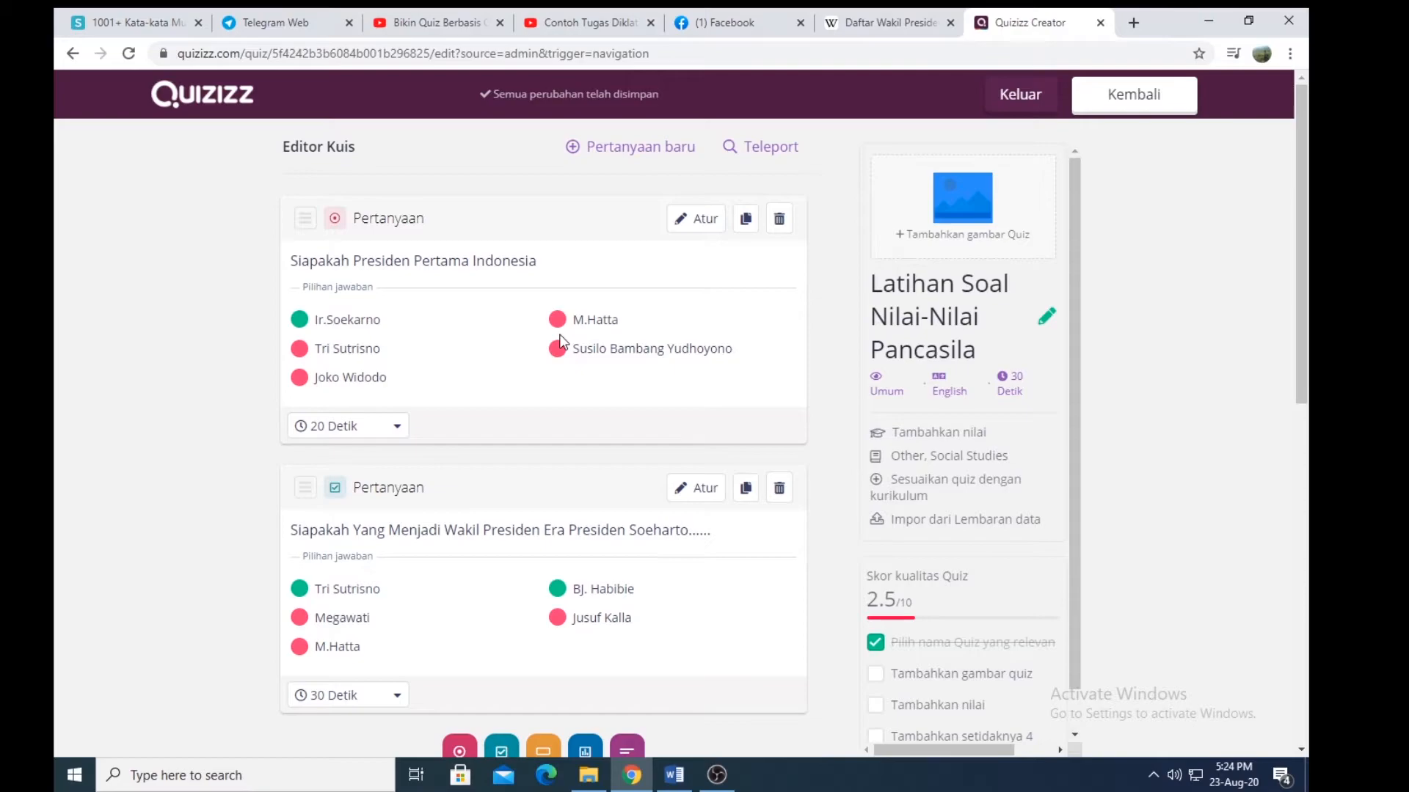
# Step: Add a third question of the fill-in-the-blank type below the two saved questions
pyautogui.scroll(-3, 561, 341)
pyautogui.scroll(-2, 561, 341)
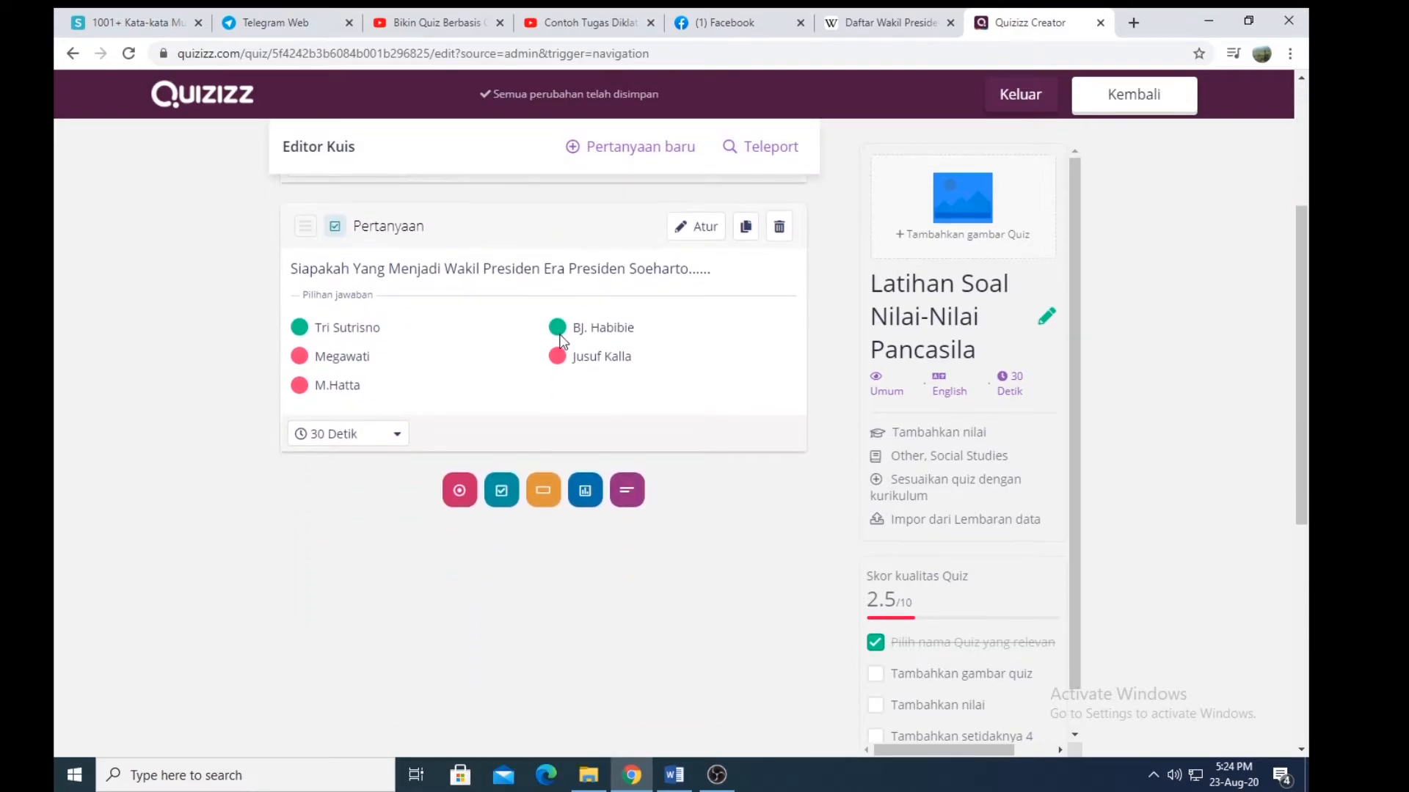
pyautogui.scroll(4, 450, 393)
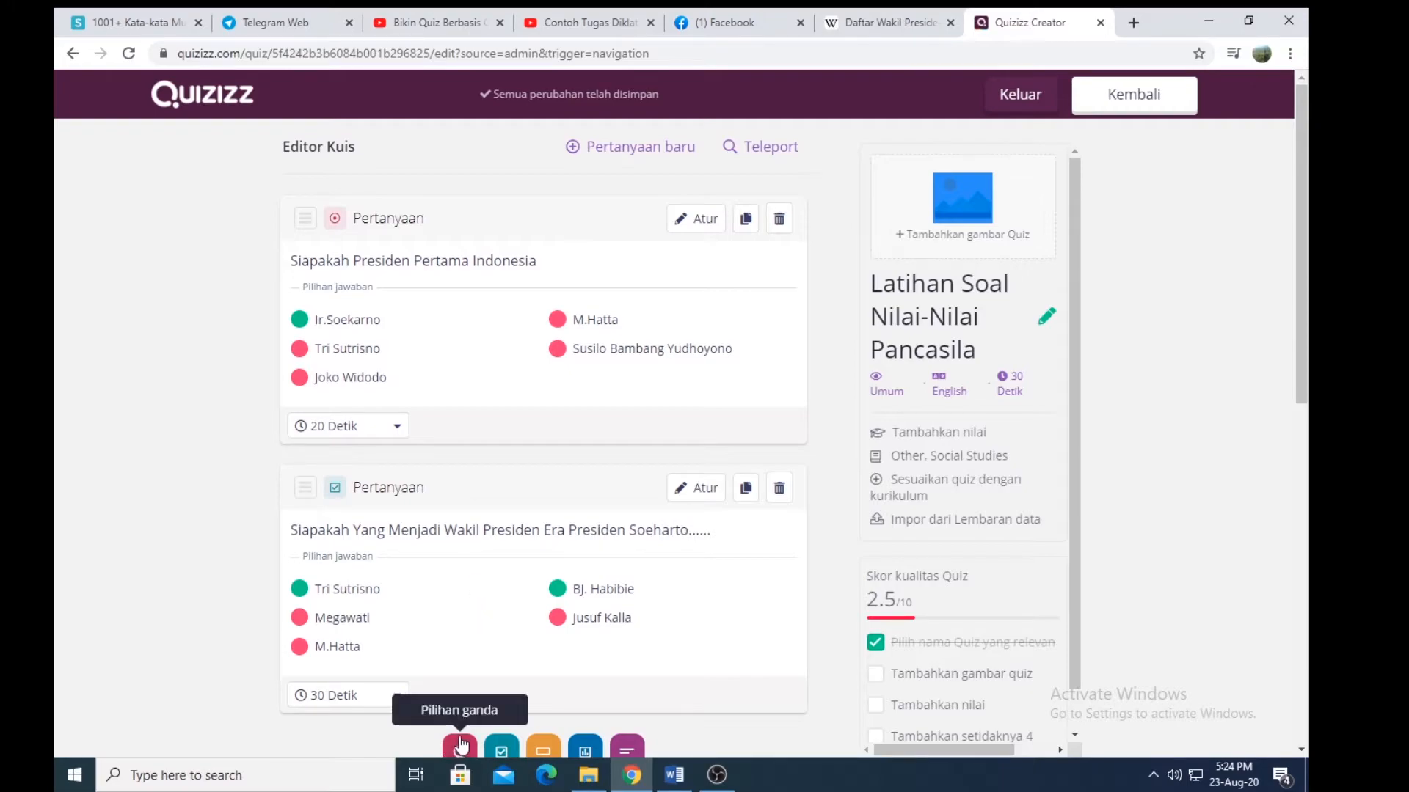
pyautogui.scroll(-1, 498, 500)
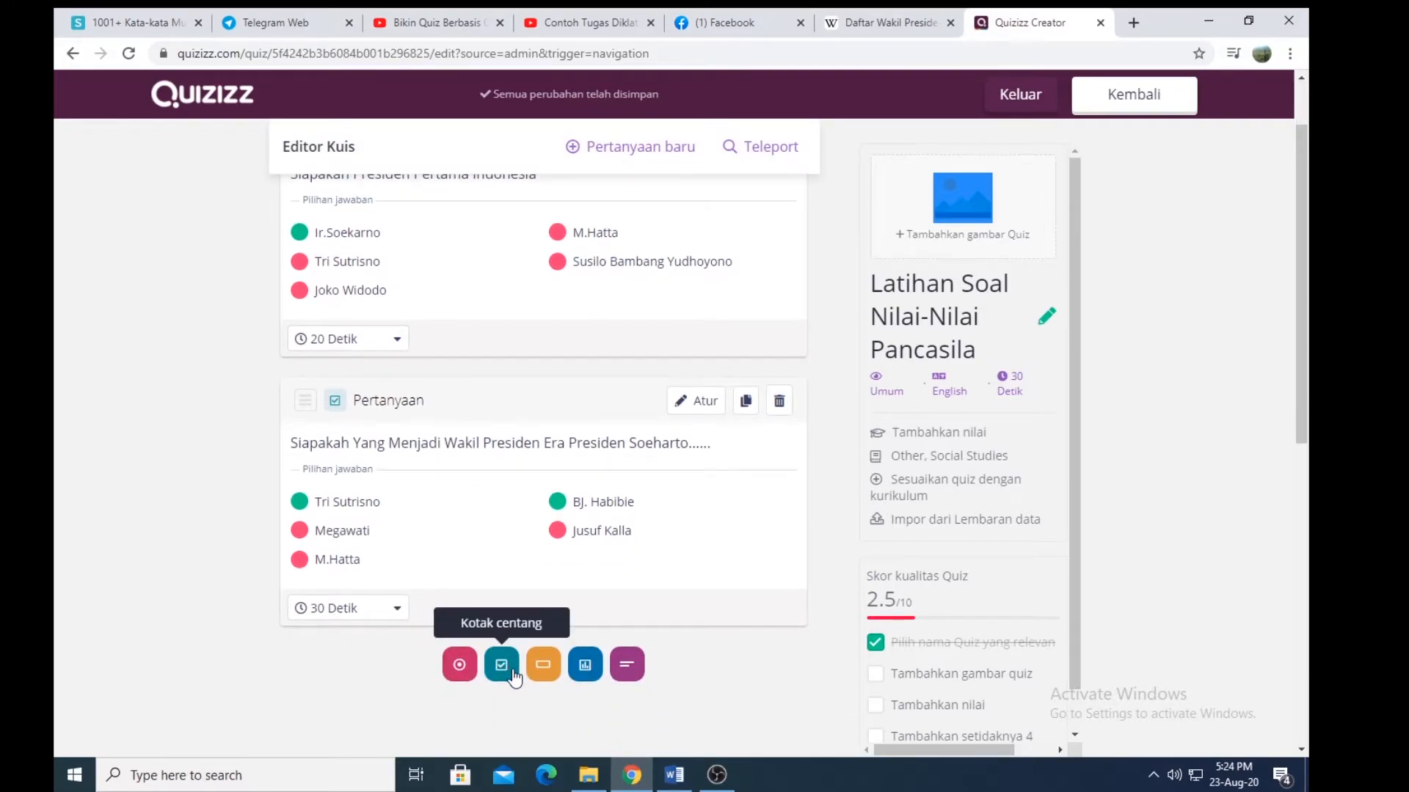
pyautogui.click(541, 668)
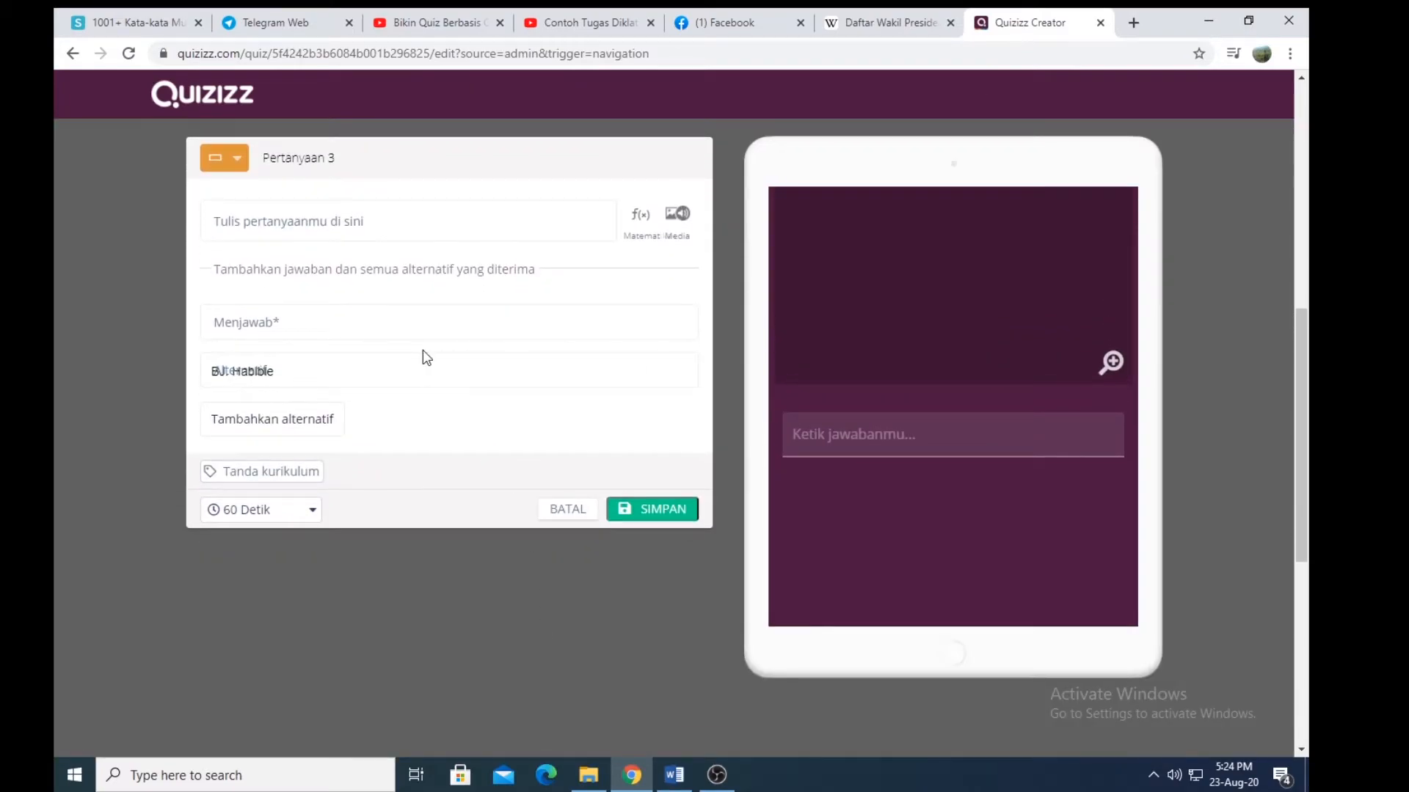
# Step: Enter "Kota ................... Merupakan Ibu Kota Dari Provinsi Sumatera Utara" as the text of question 3
pyautogui.click(340, 223)
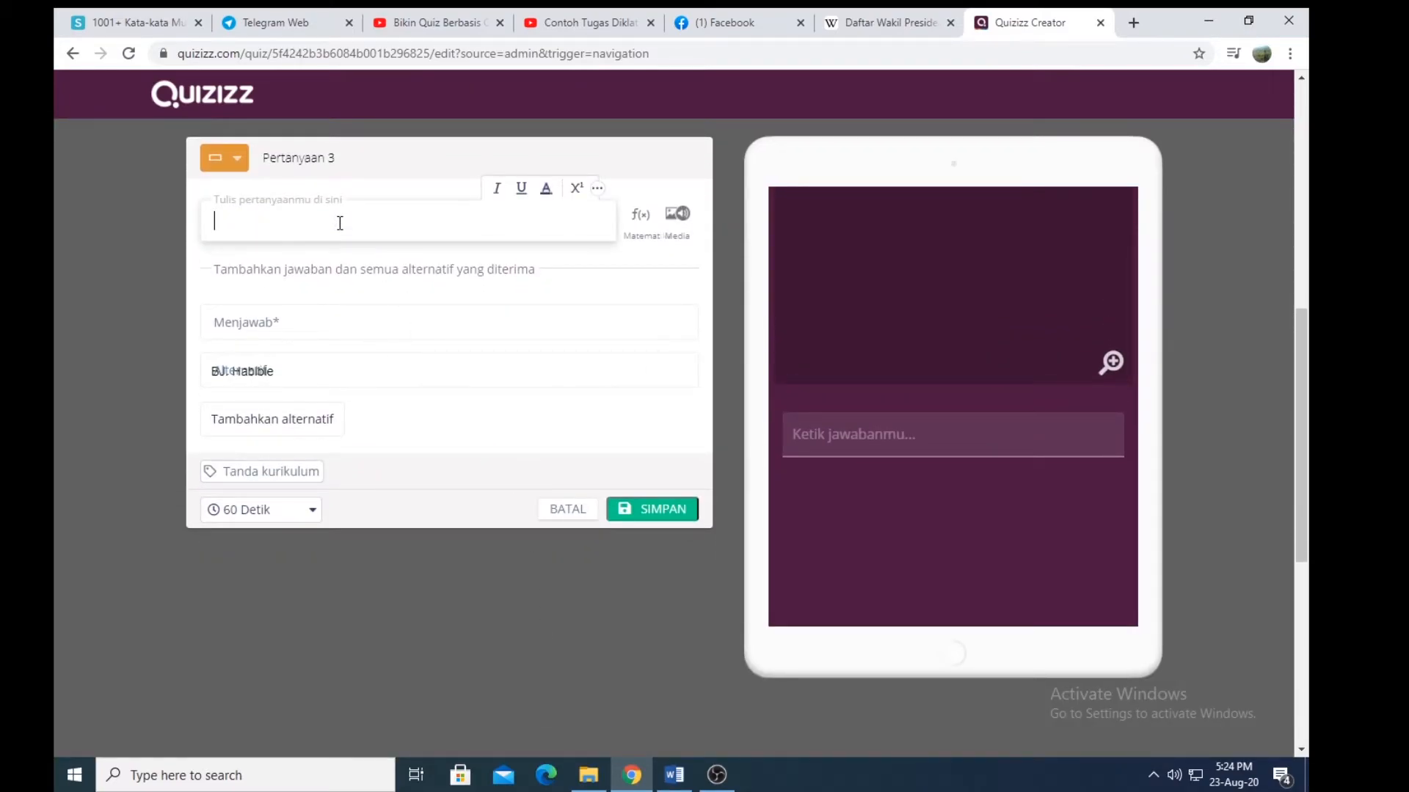
pyautogui.write('Kota ..................')
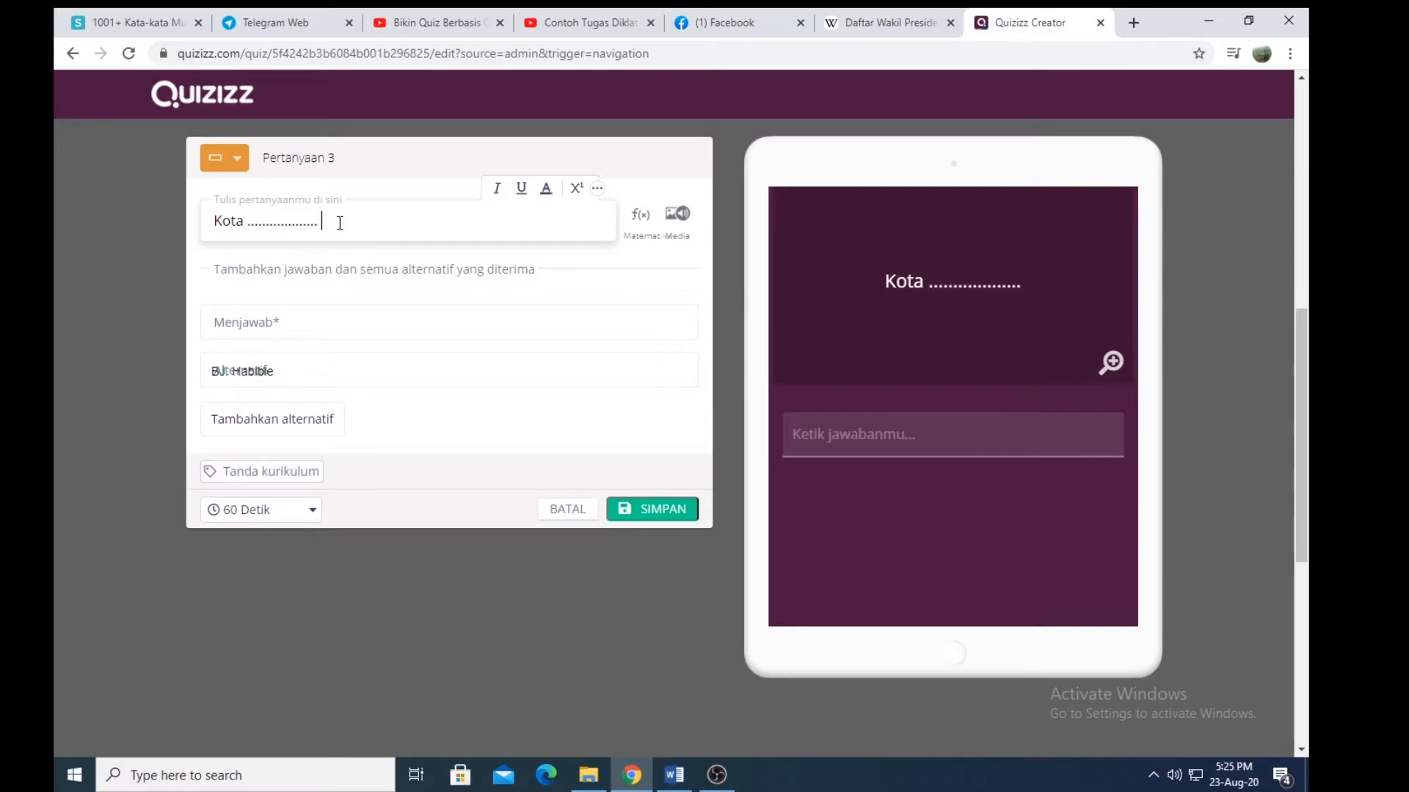
pyautogui.write(' Merupaka')
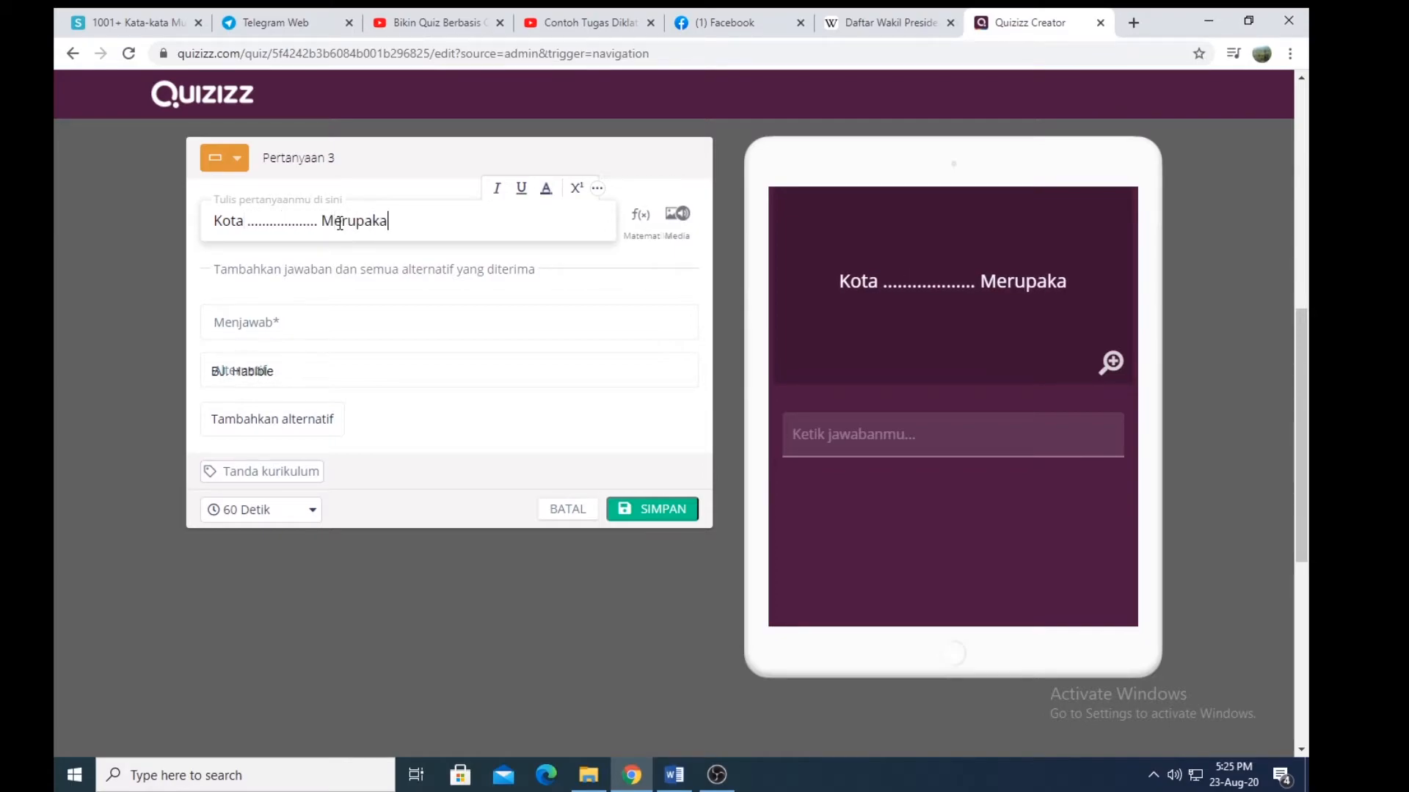
pyautogui.write('n Ibu')
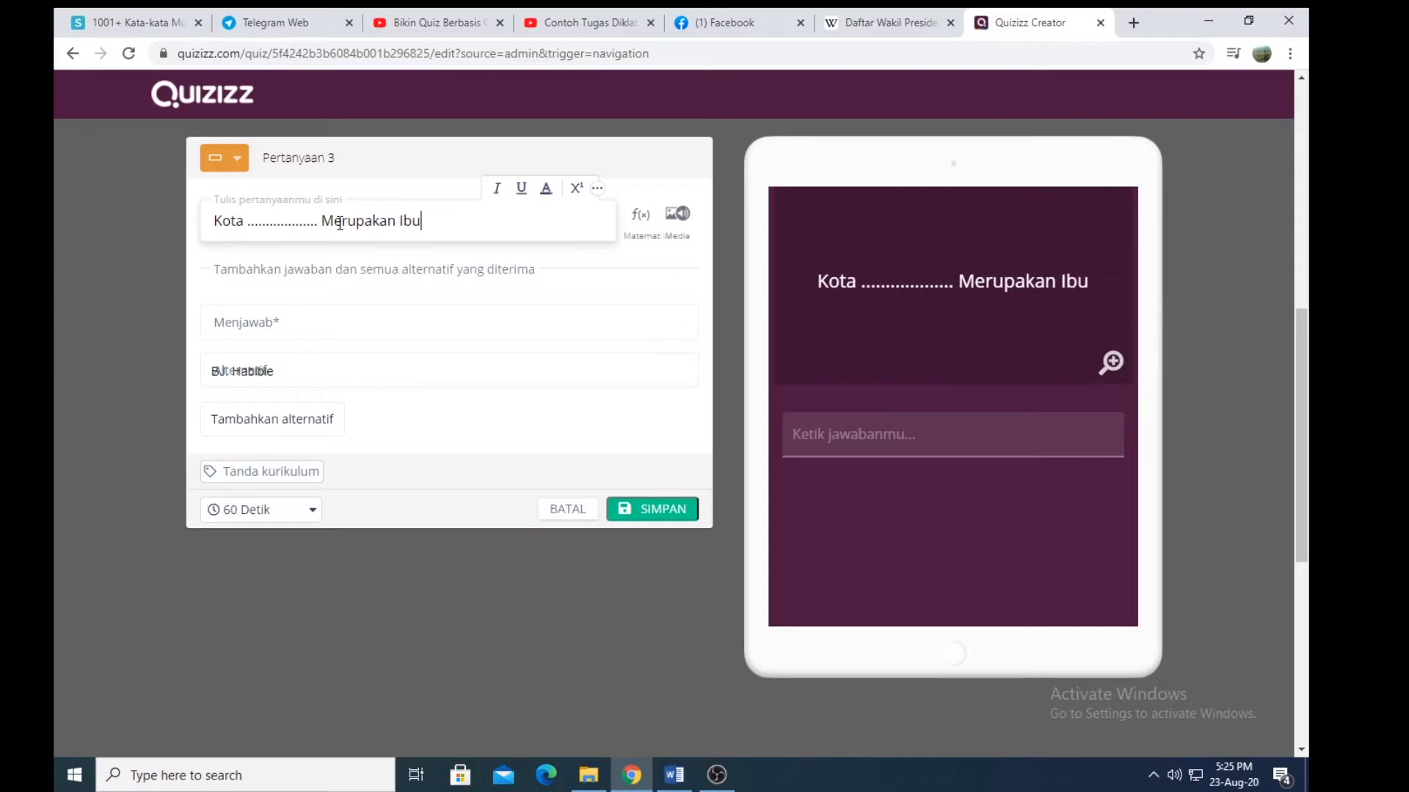
pyautogui.write(' Kota ')
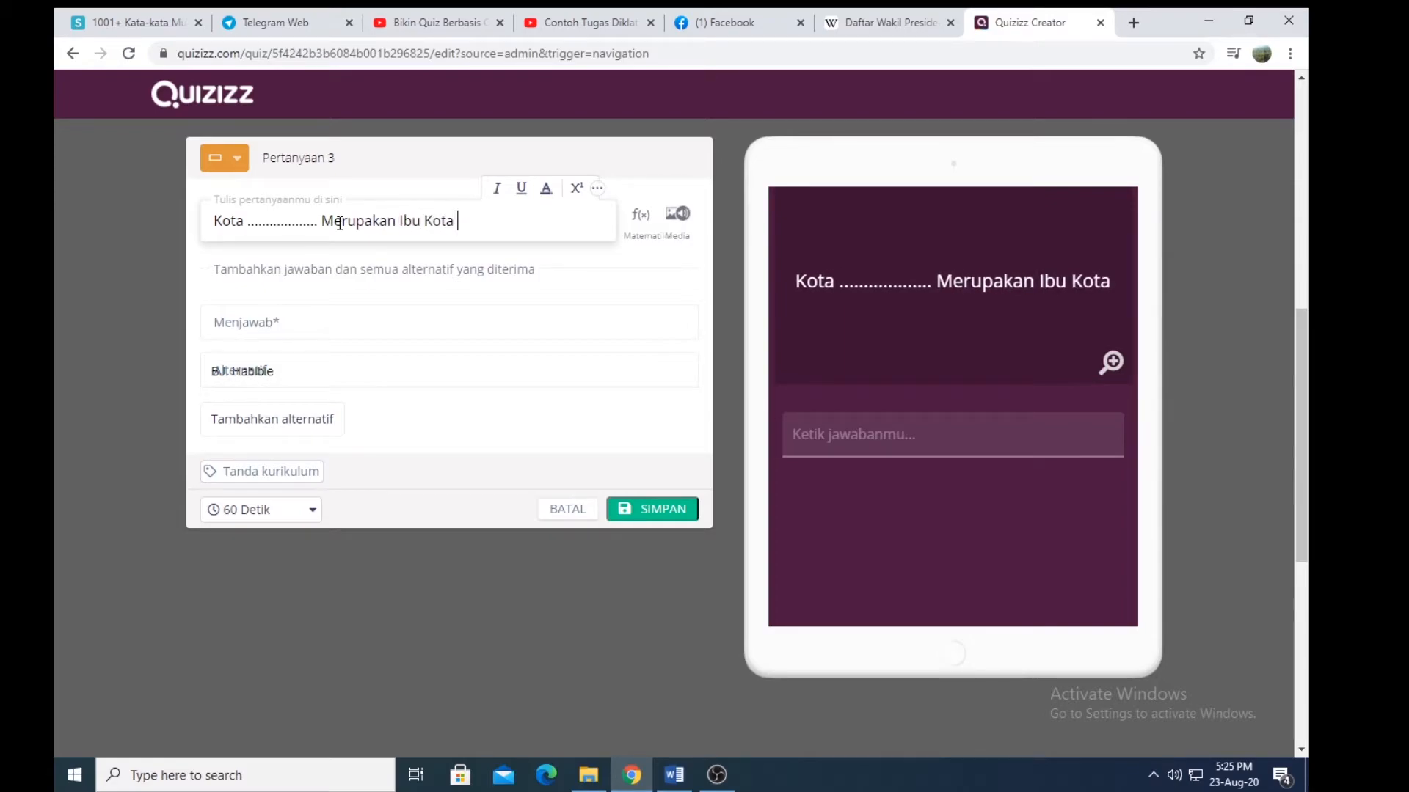
pyautogui.write('Dari')
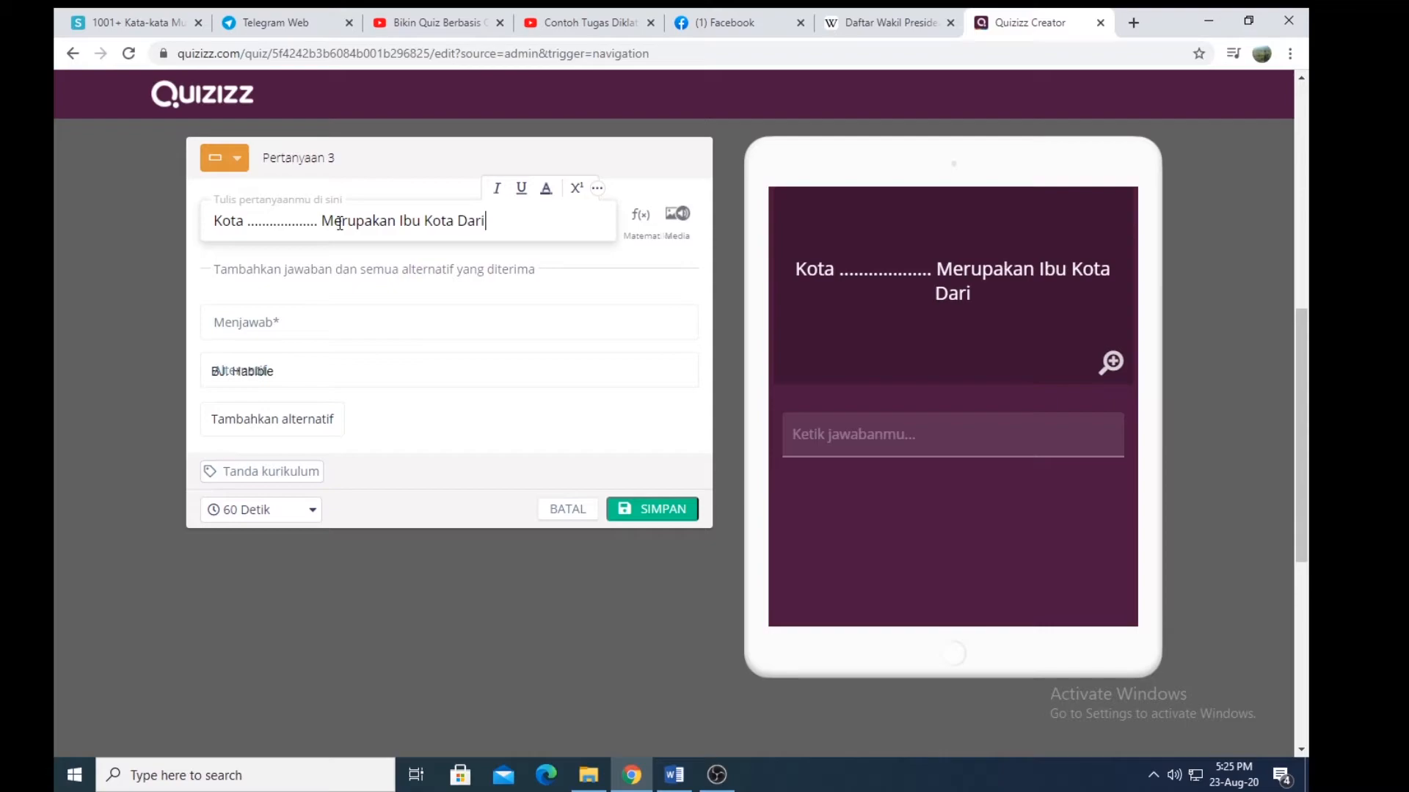
pyautogui.write(' Provi')
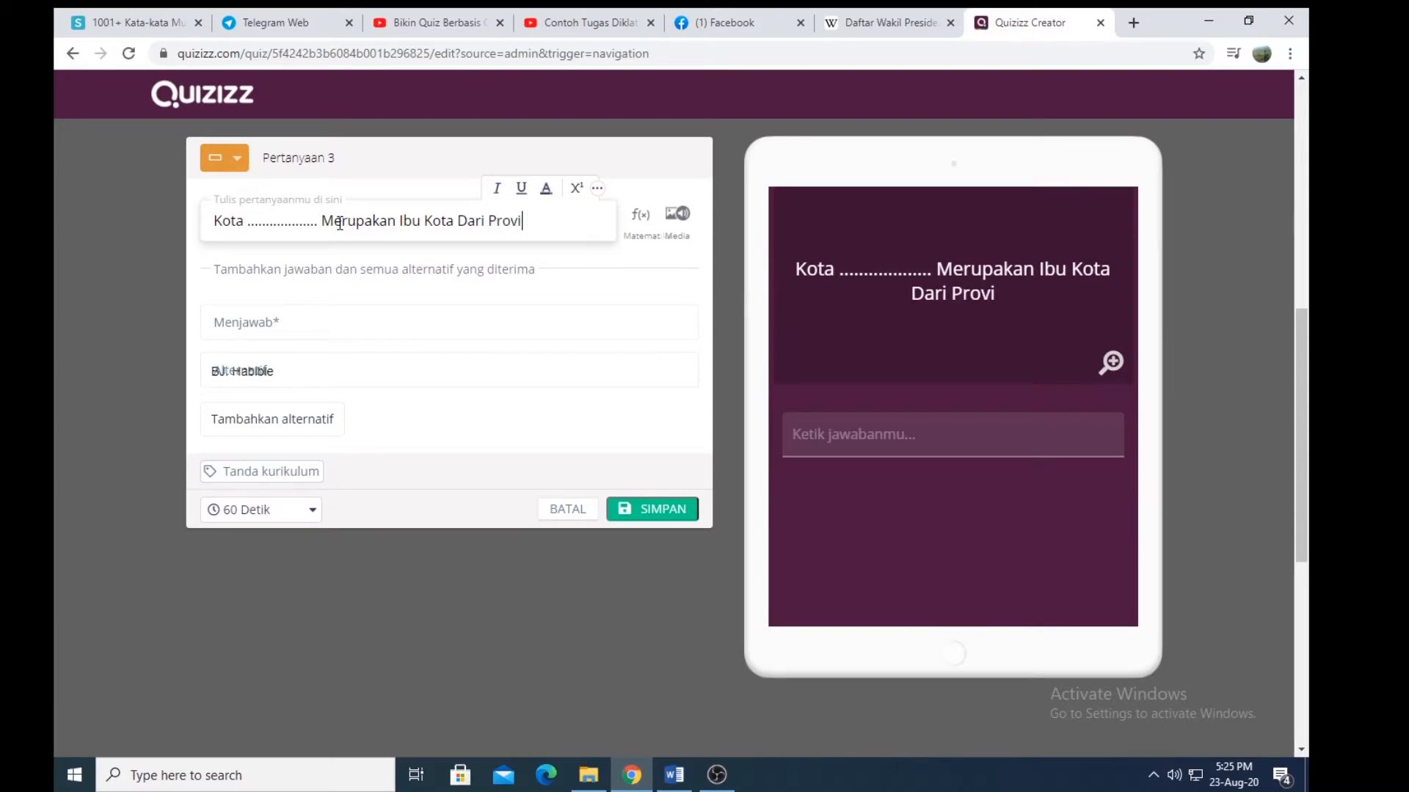
pyautogui.write('nsi Su')
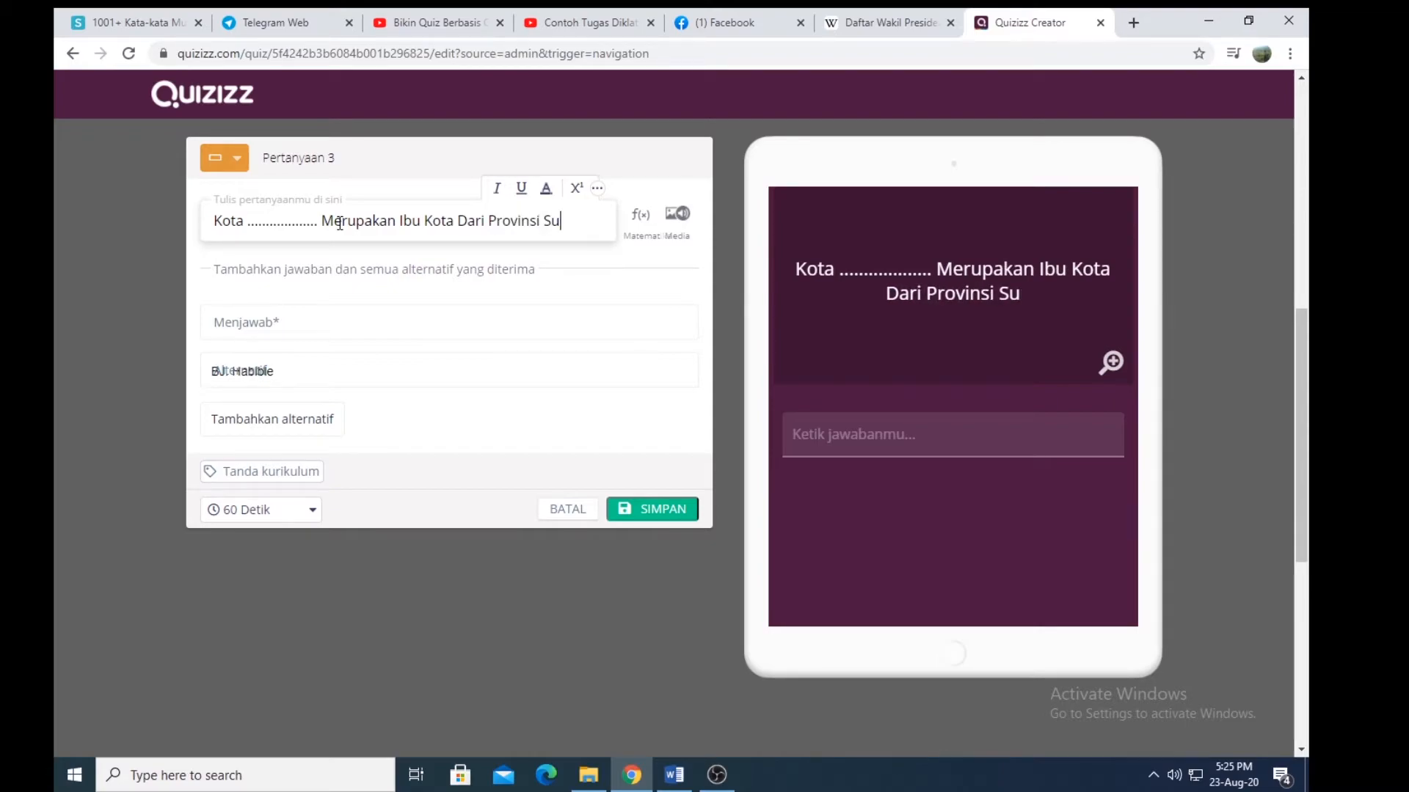
pyautogui.write('matera UtARA')
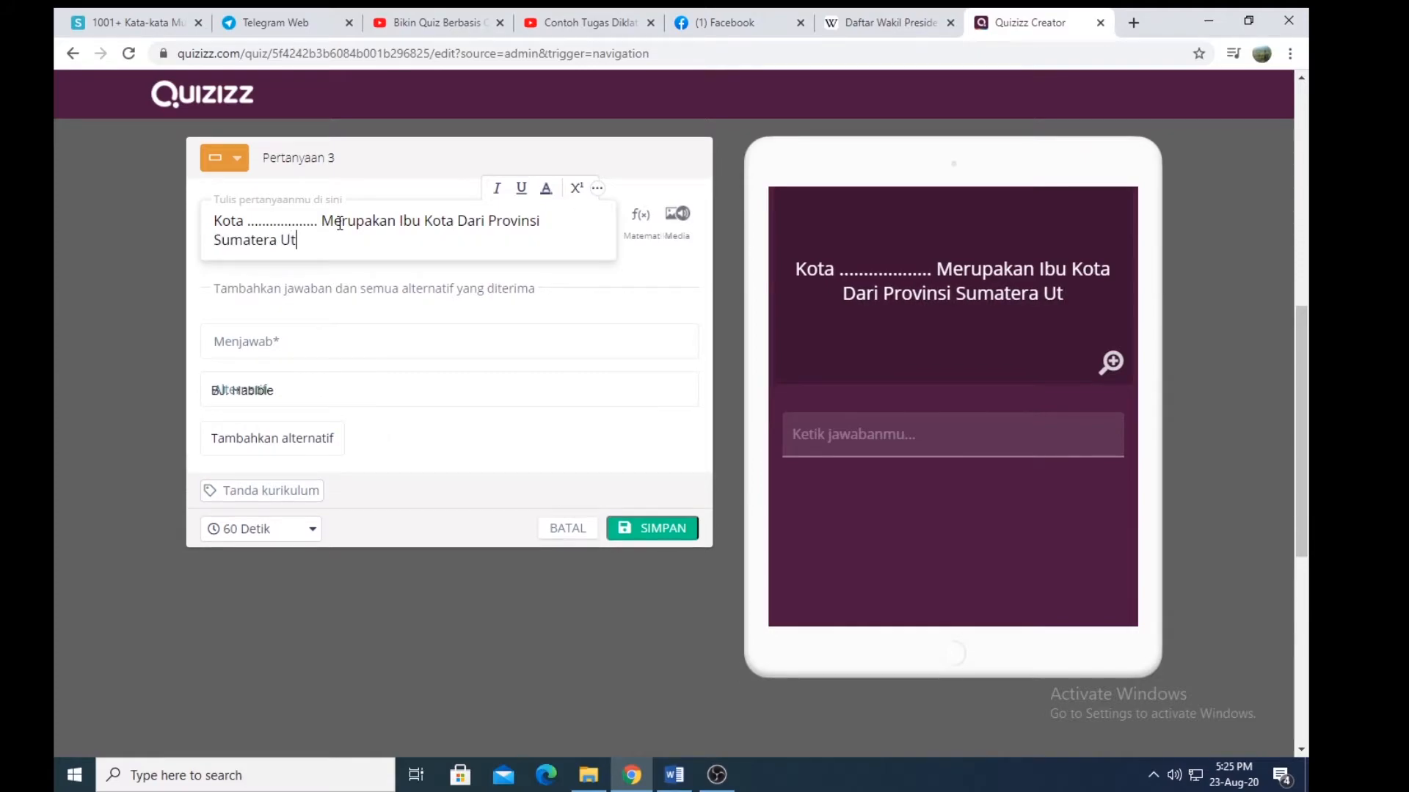
pyautogui.press('BackSpace')
pyautogui.press('BackSpace')
pyautogui.press('BackSpace')
pyautogui.write('ara')
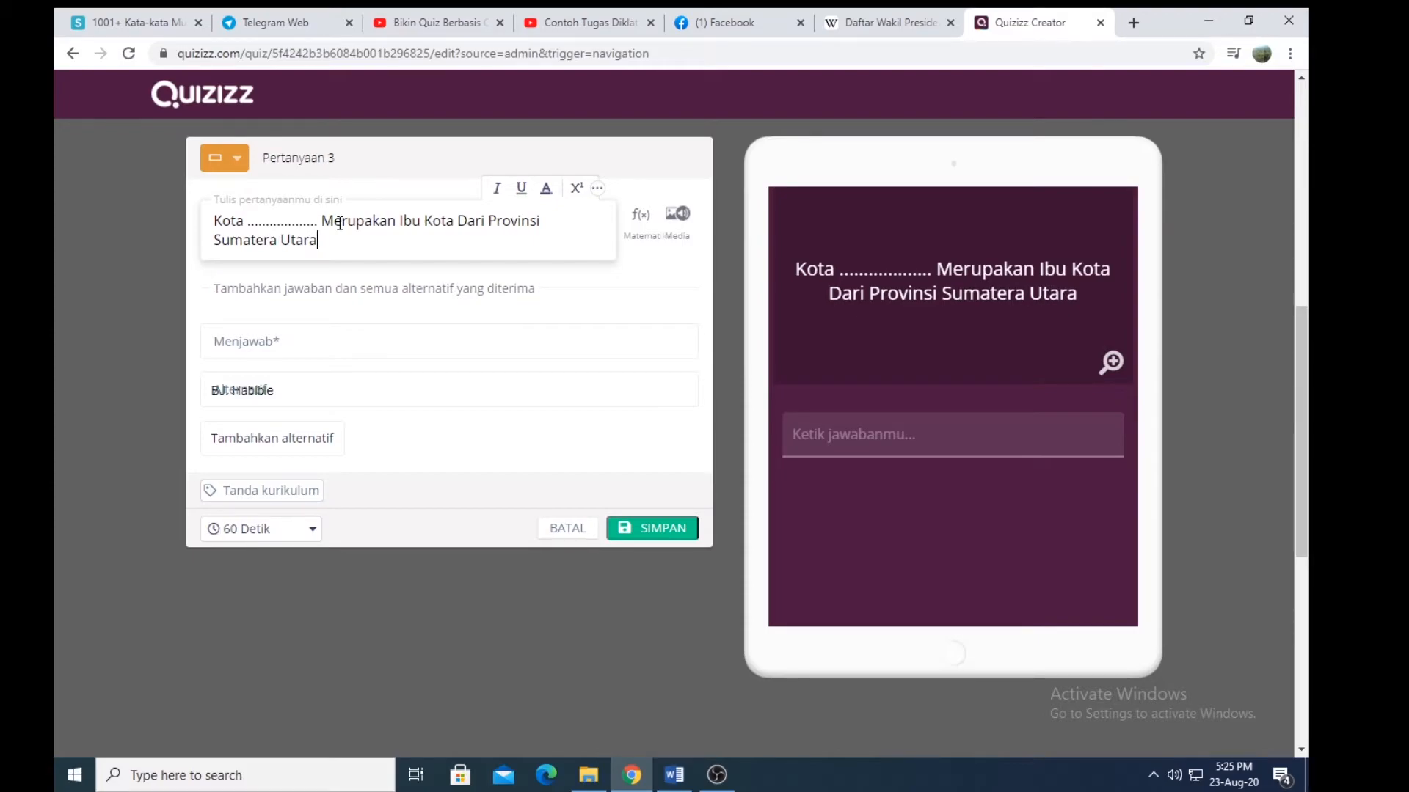
# Step: End the text of question 3 with a period and enter "Medan" as its answer
pyautogui.write('.')
pyautogui.click(307, 348)
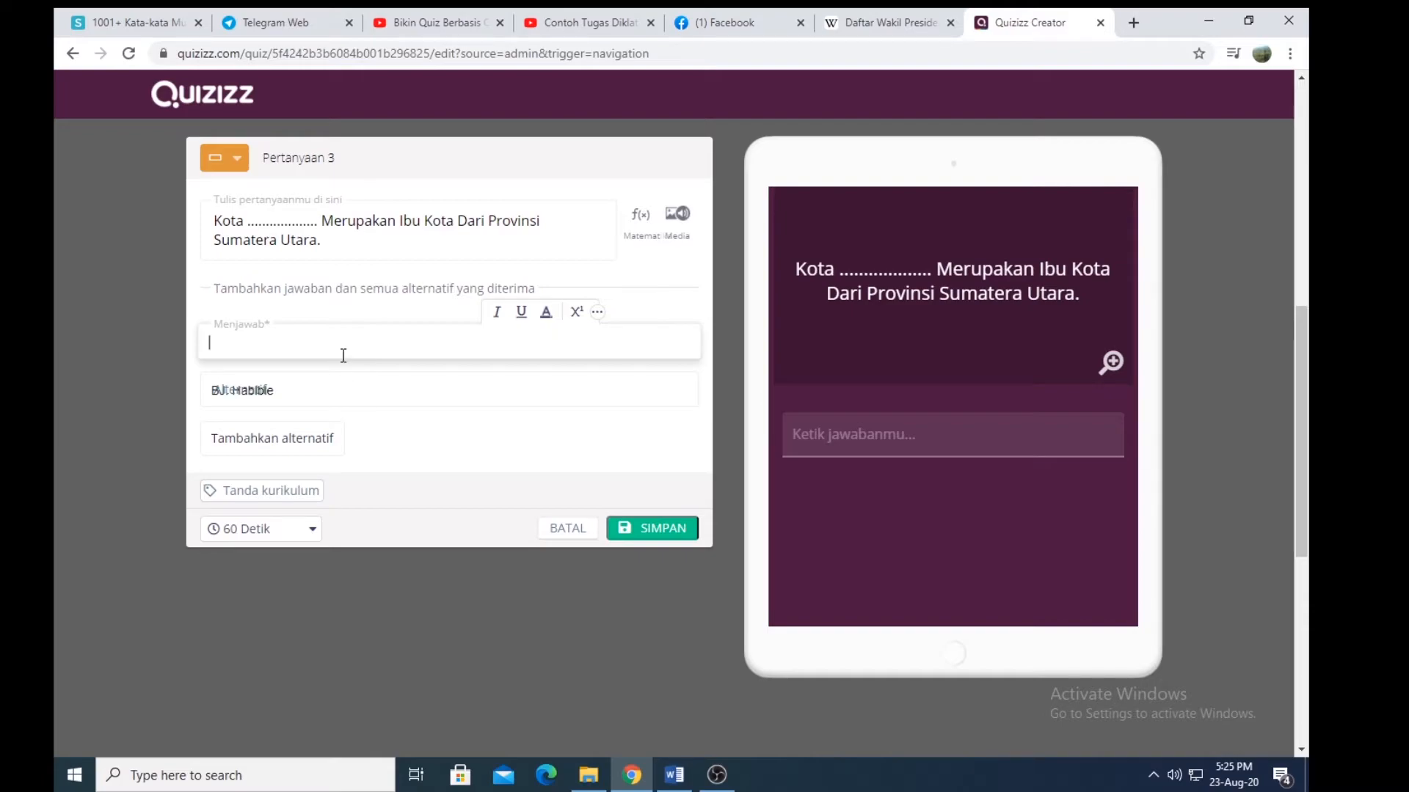
pyautogui.write('M')
pyautogui.write('ea')
pyautogui.write('an')
pyautogui.scroll(-2, 362, 344)
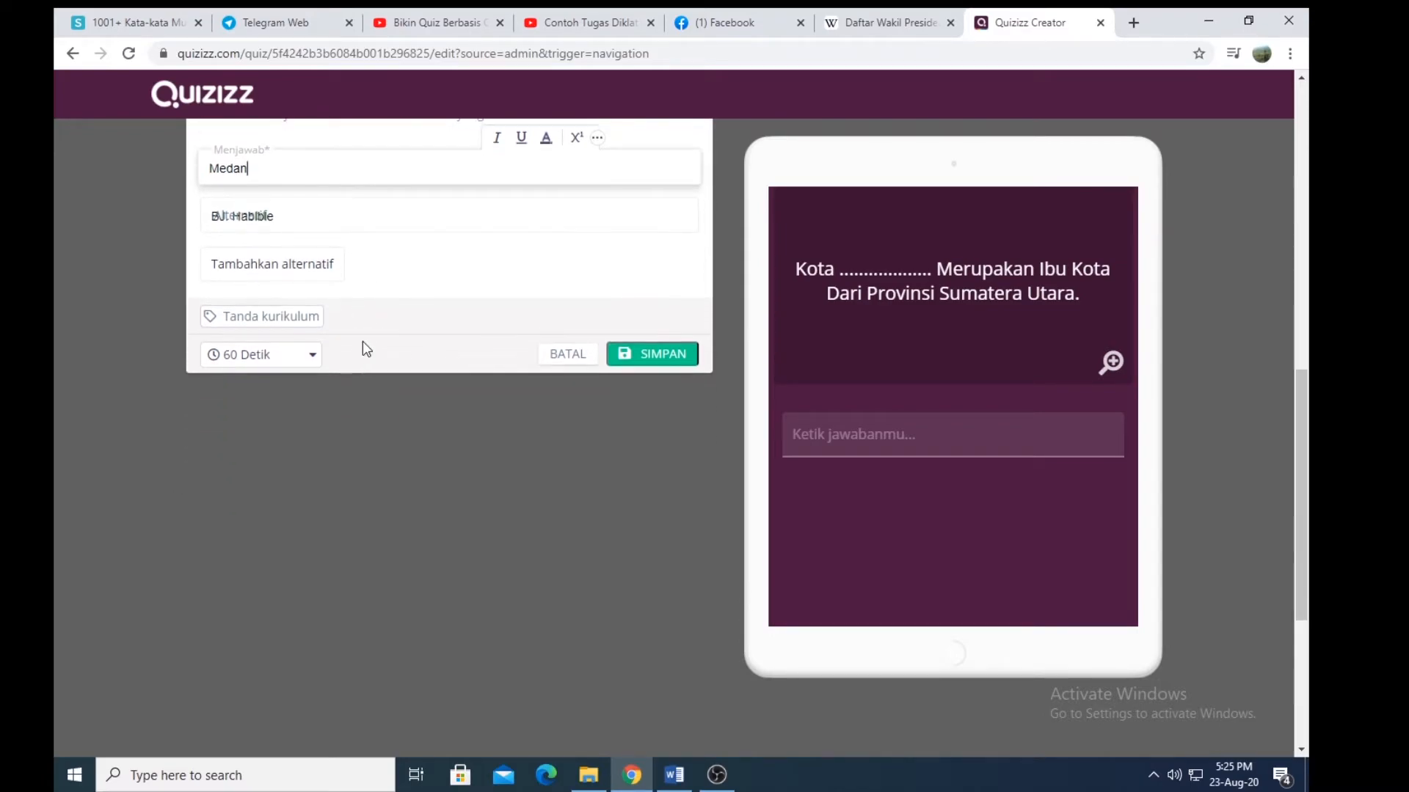
# Step: Replace the leftover "BJ. Habibie" in question 3's alternative answer with "medan"
pyautogui.scroll(1, 364, 341)
pyautogui.click(300, 302)
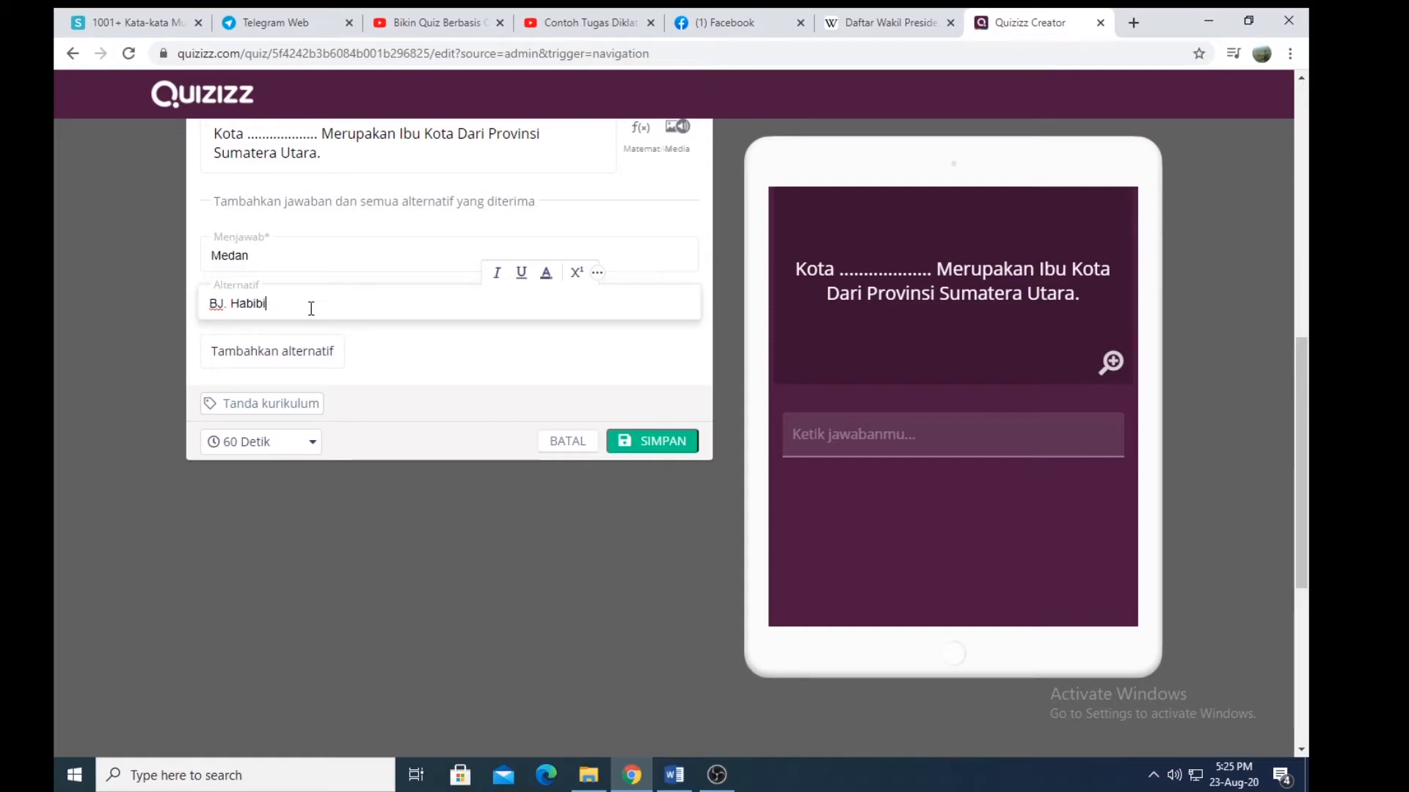
pyautogui.press('BackSpace')
pyautogui.press('BackSpace')
pyautogui.press('BackSpace')
pyautogui.press('BackSpace')
pyautogui.press('BackSpace')
pyautogui.press('BackSpace')
pyautogui.press('BackSpace')
pyautogui.press('BackSpace')
pyautogui.press('BackSpace')
pyautogui.press('BackSpace')
pyautogui.write('medan')
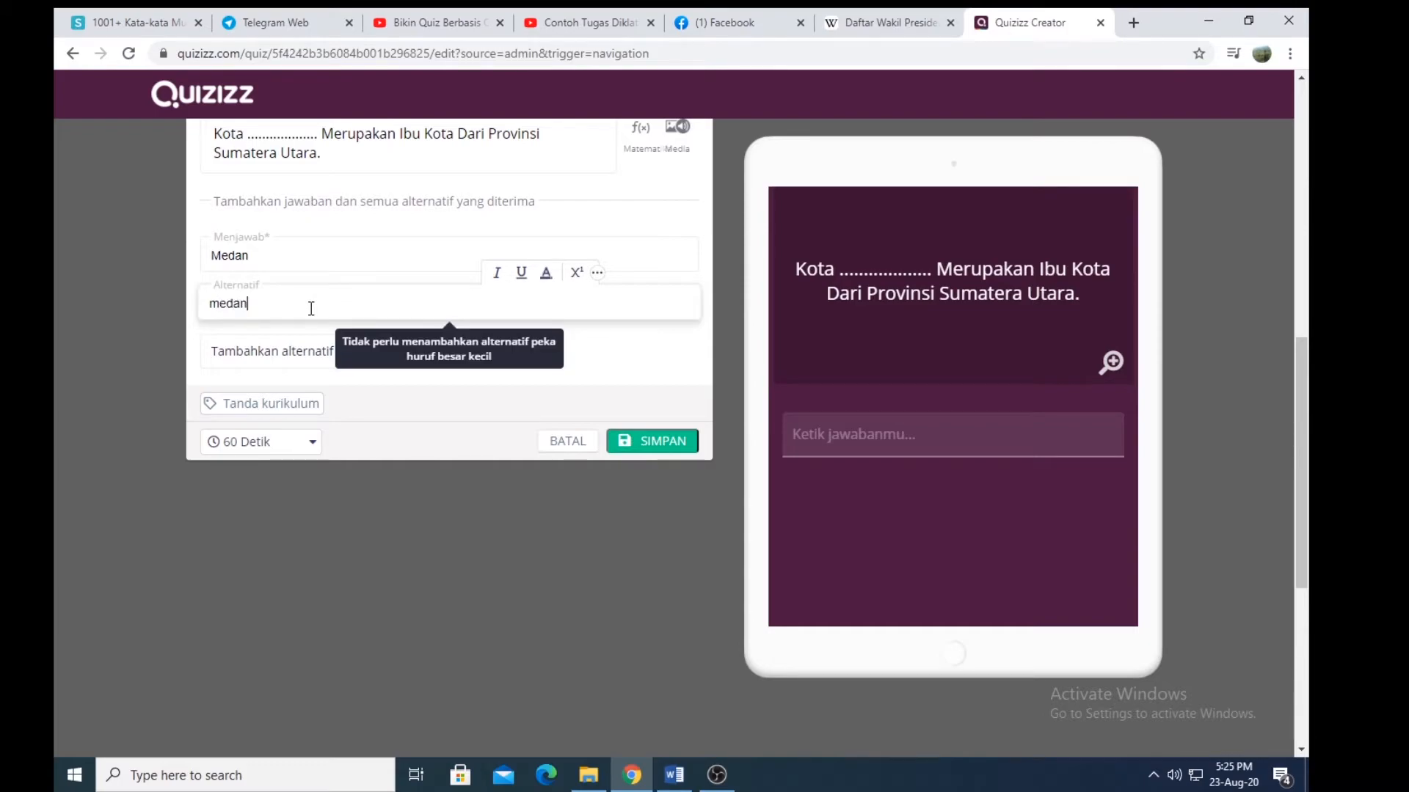
# Step: Add another alternative answer to question 3 and enter "MEDAN" in it
pyautogui.click(264, 361)
pyautogui.click(273, 348)
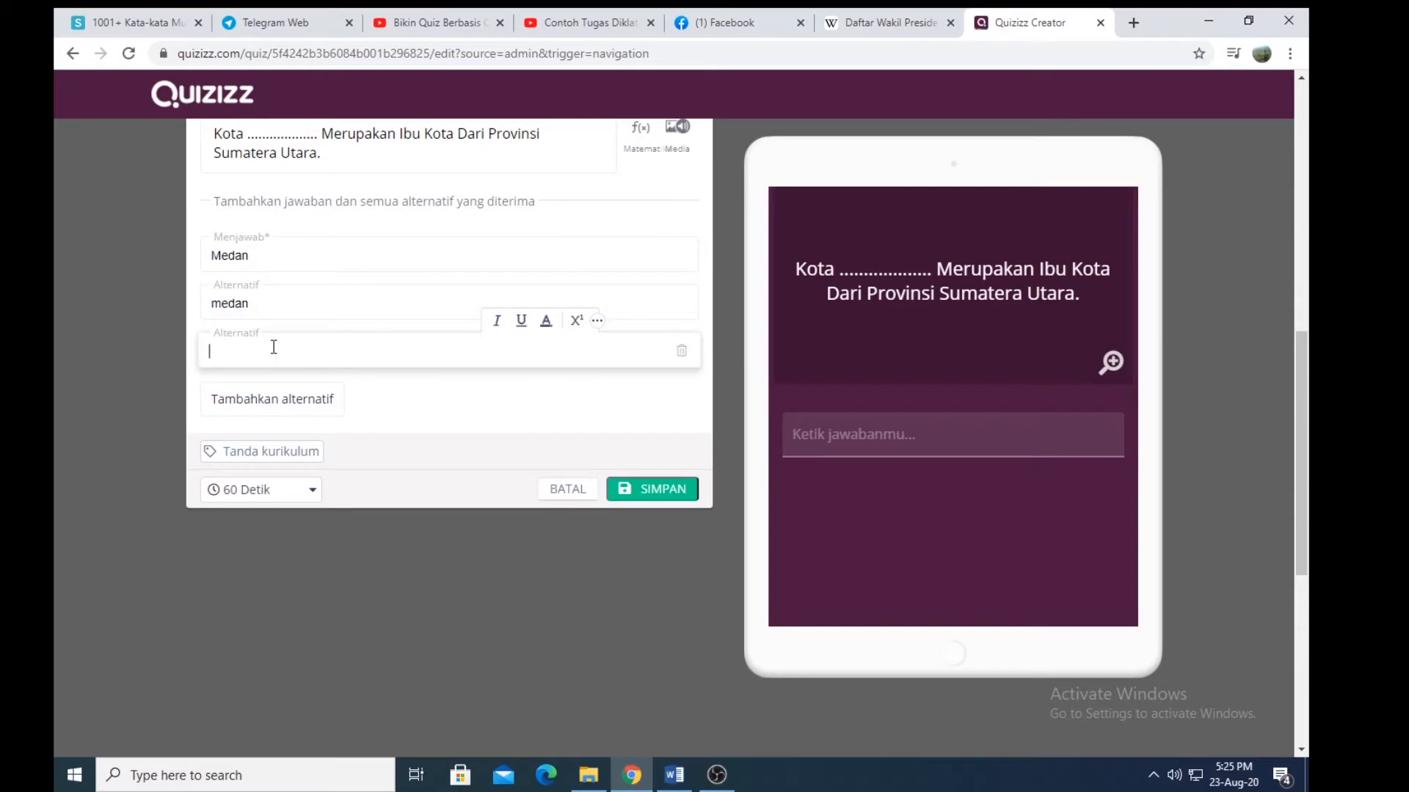
pyautogui.write('MEDAN')
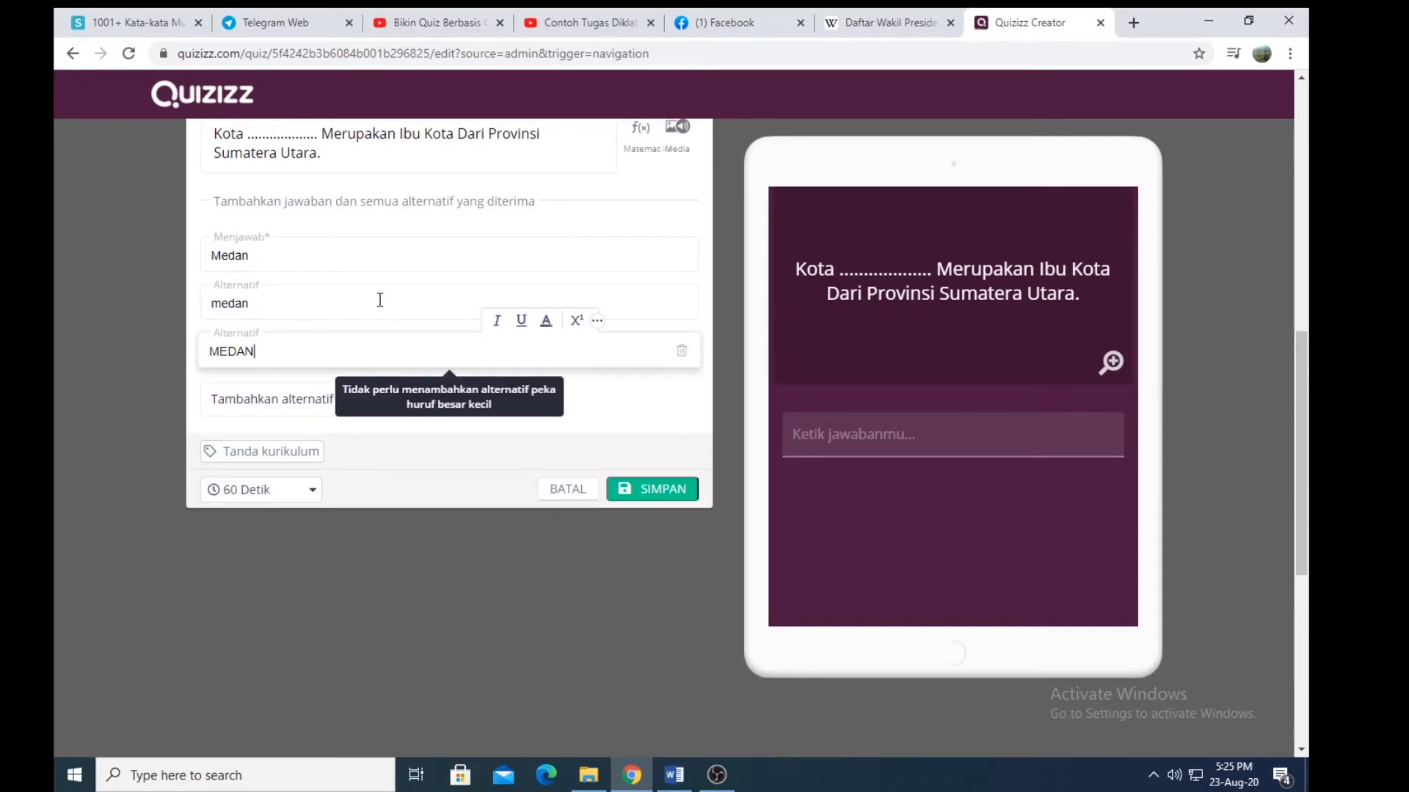
pyautogui.scroll(2, 491, 283)
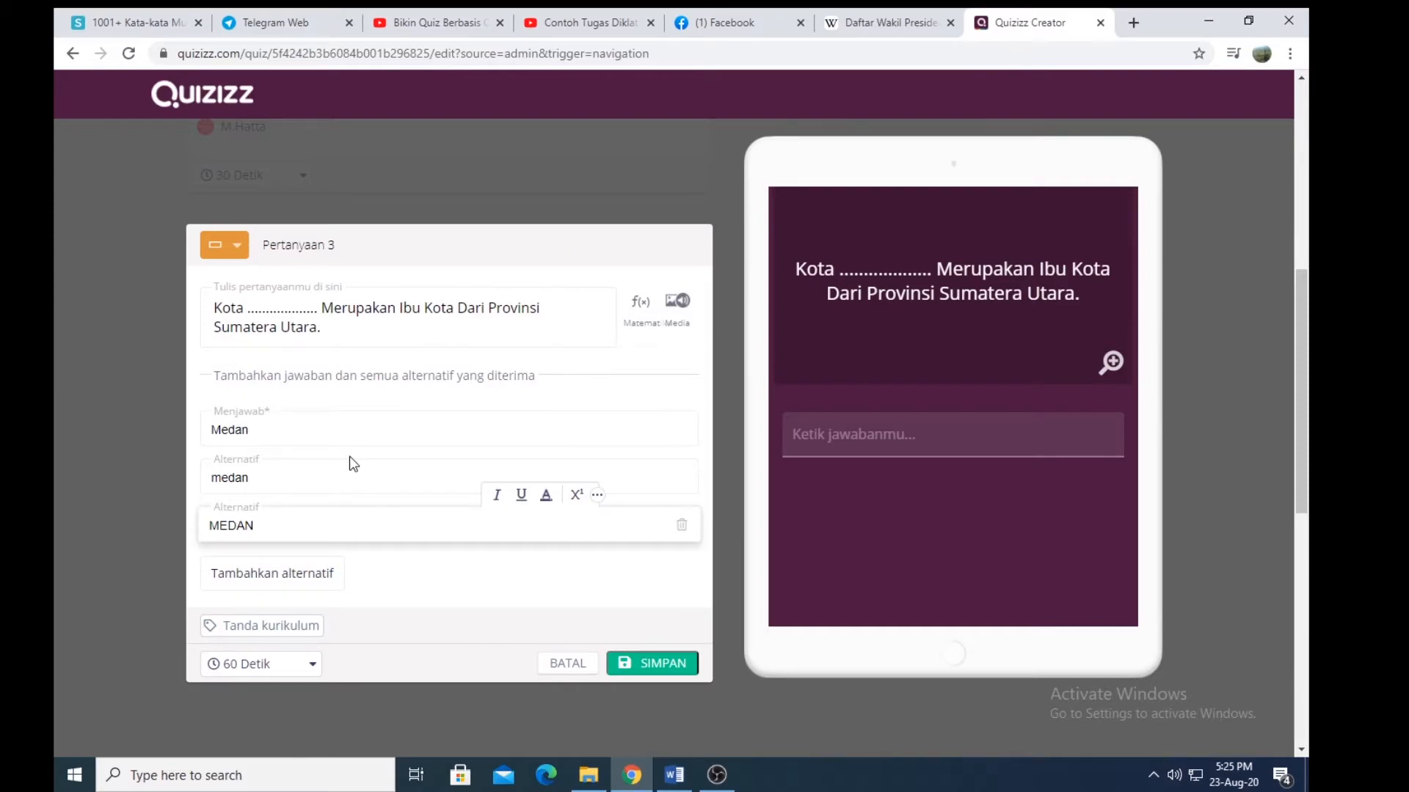
pyautogui.scroll(-1, 351, 464)
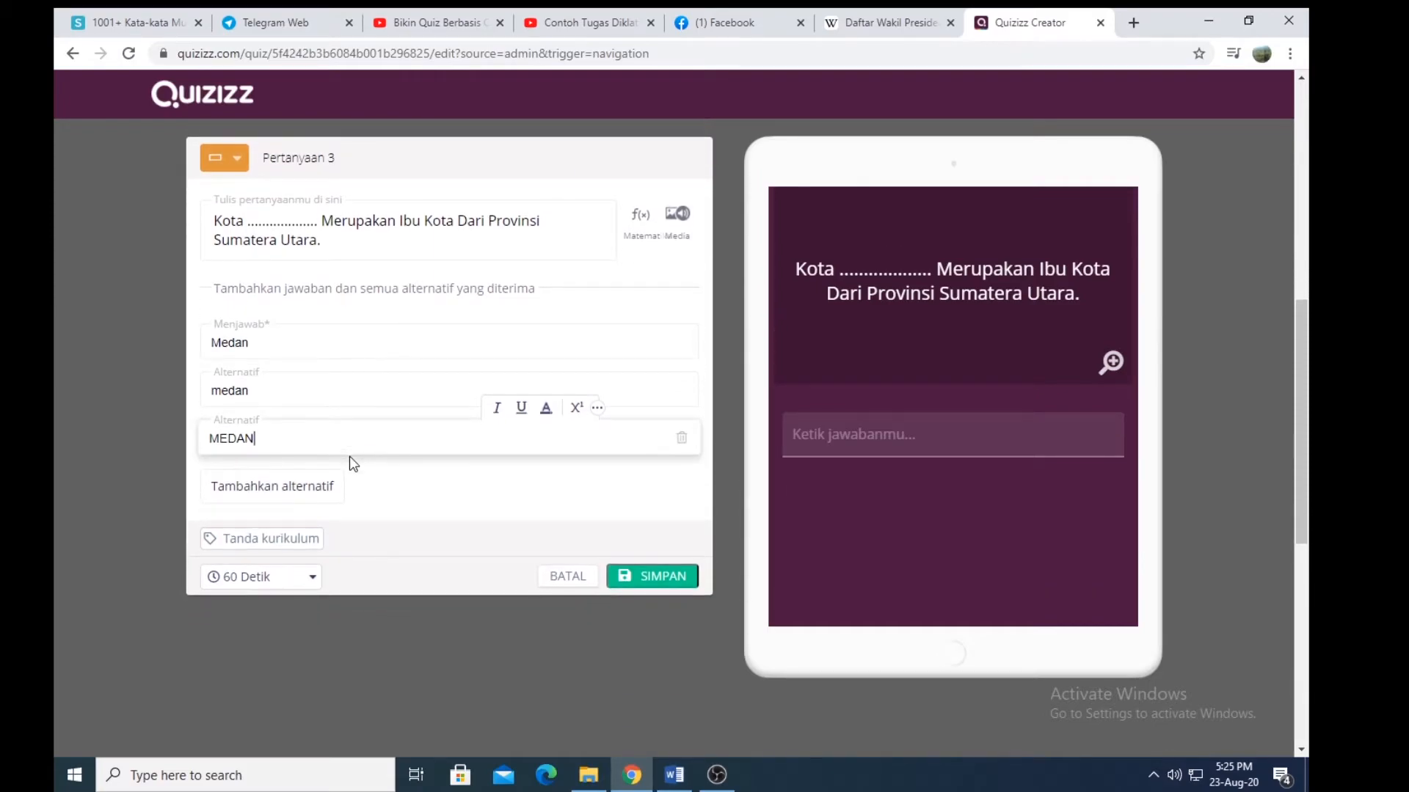
# Step: Set question 3's time limit to 30 Detik and save the question
pyautogui.click(303, 578)
pyautogui.click(250, 356)
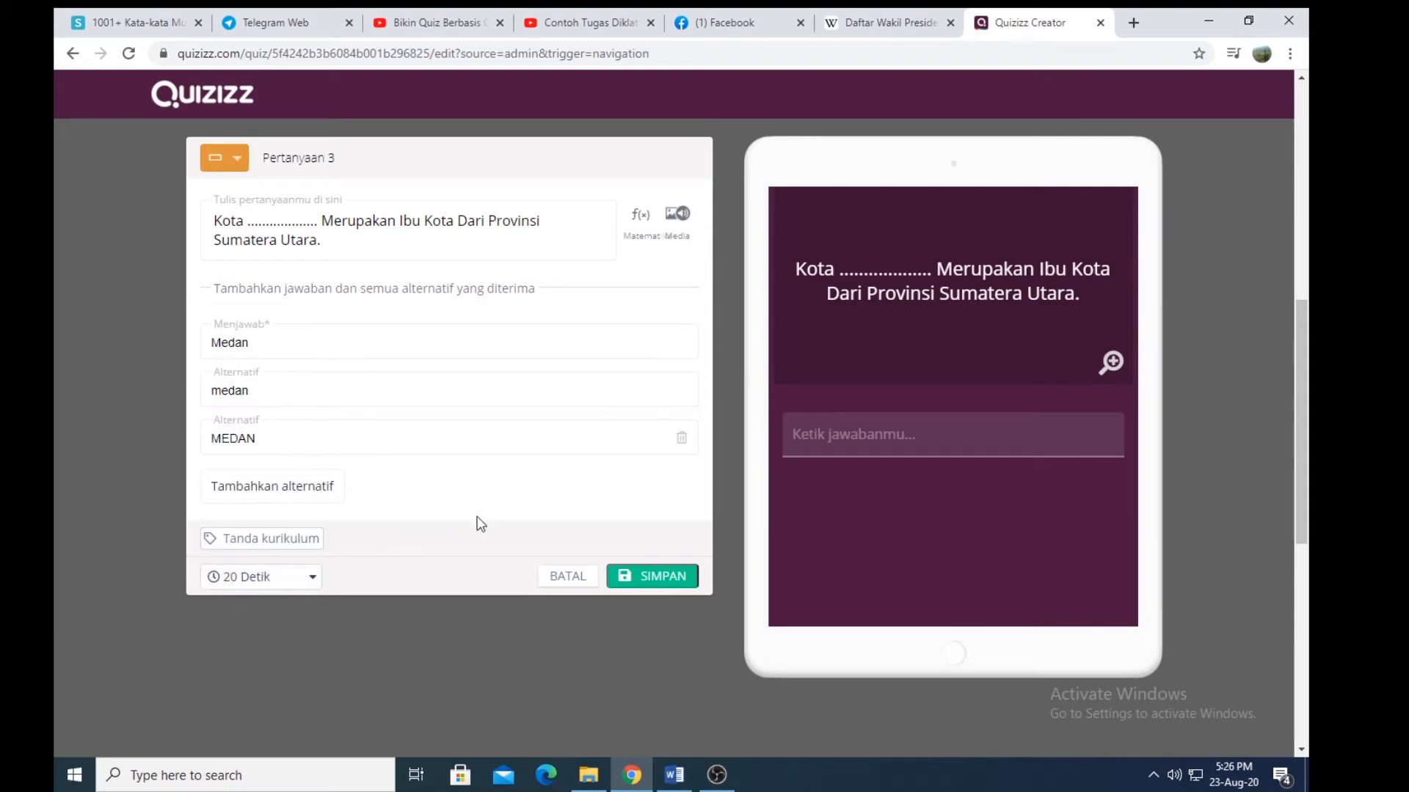
pyautogui.click(305, 579)
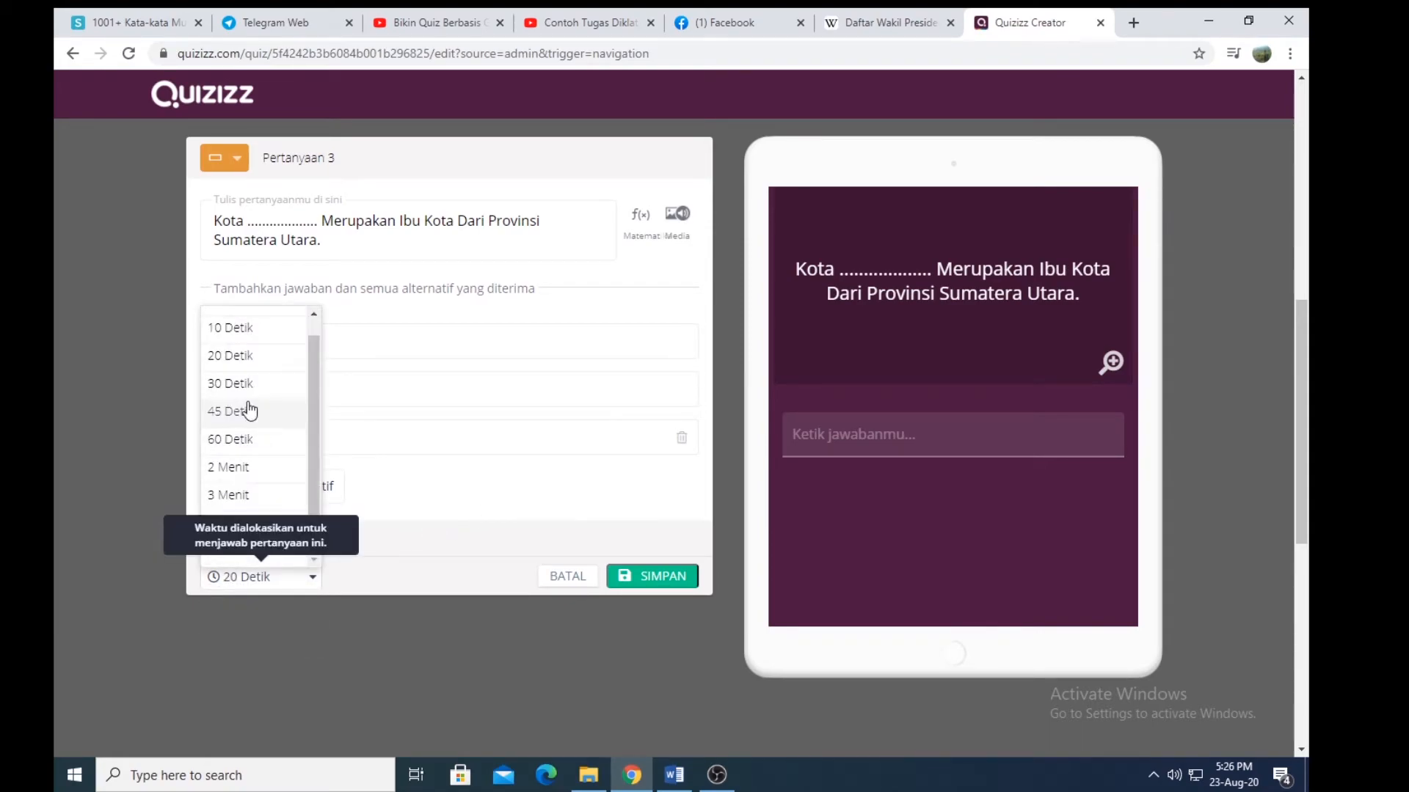
pyautogui.click(243, 383)
pyautogui.scroll(1, 496, 443)
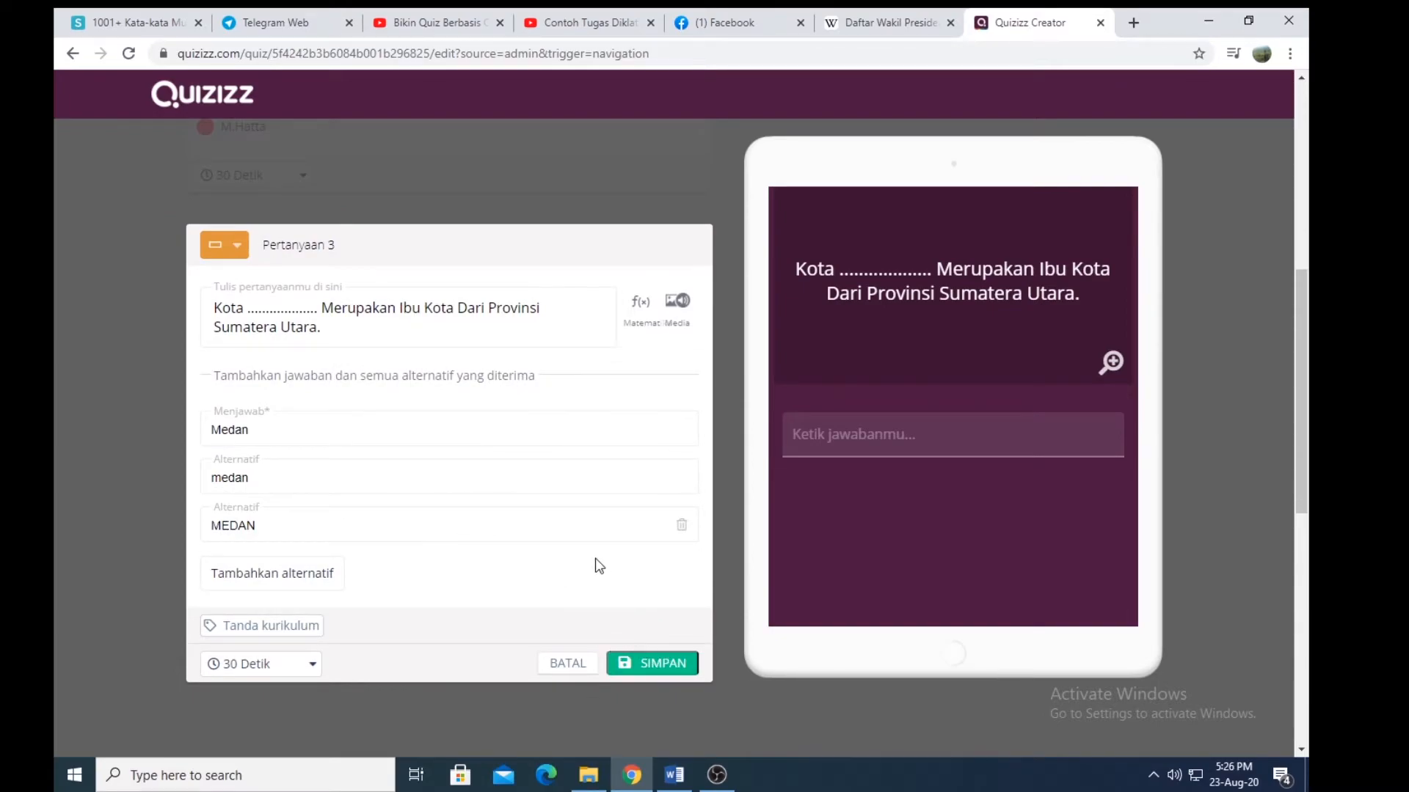
pyautogui.click(639, 664)
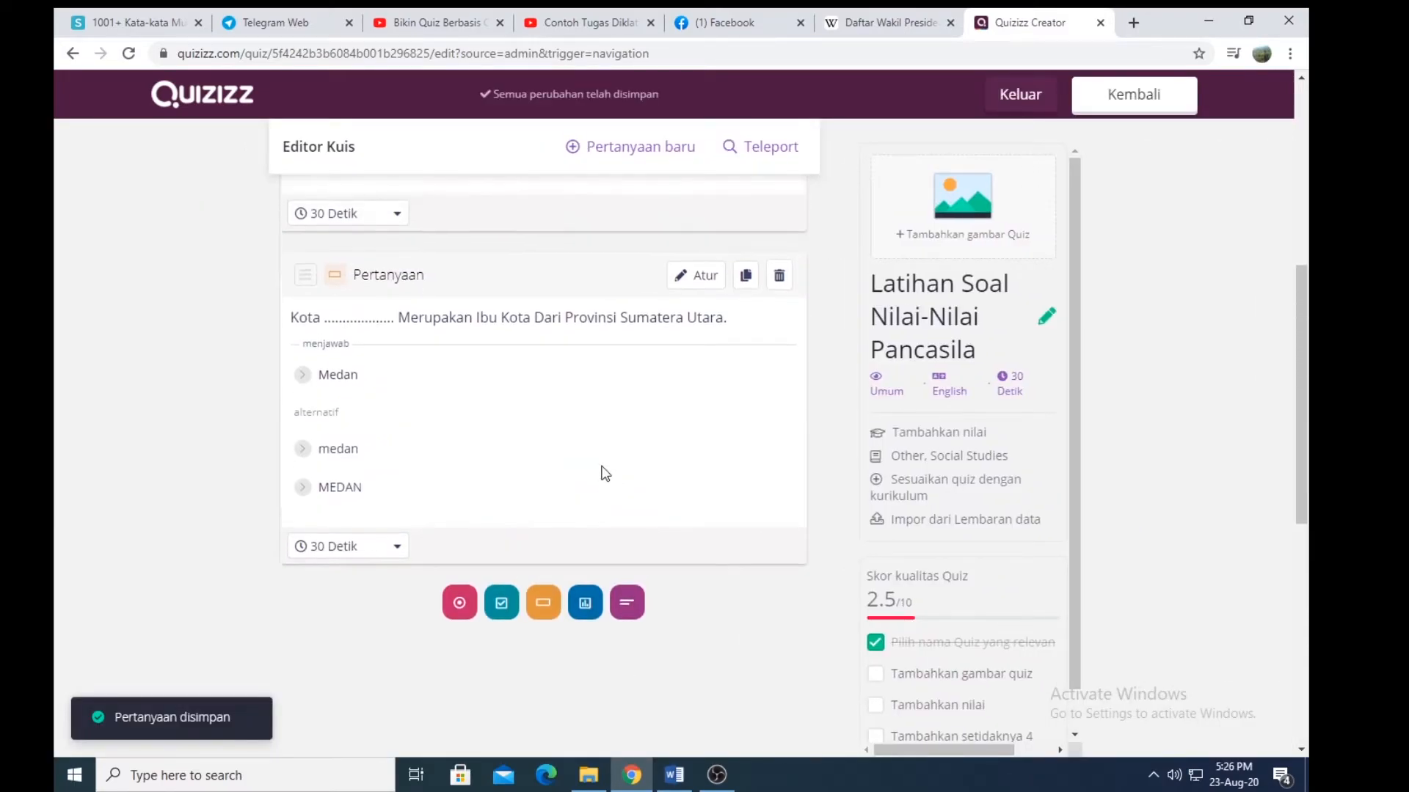
# Step: Review the three saved questions and add a fourth question of the multiple-choice type below them
pyautogui.scroll(3, 603, 471)
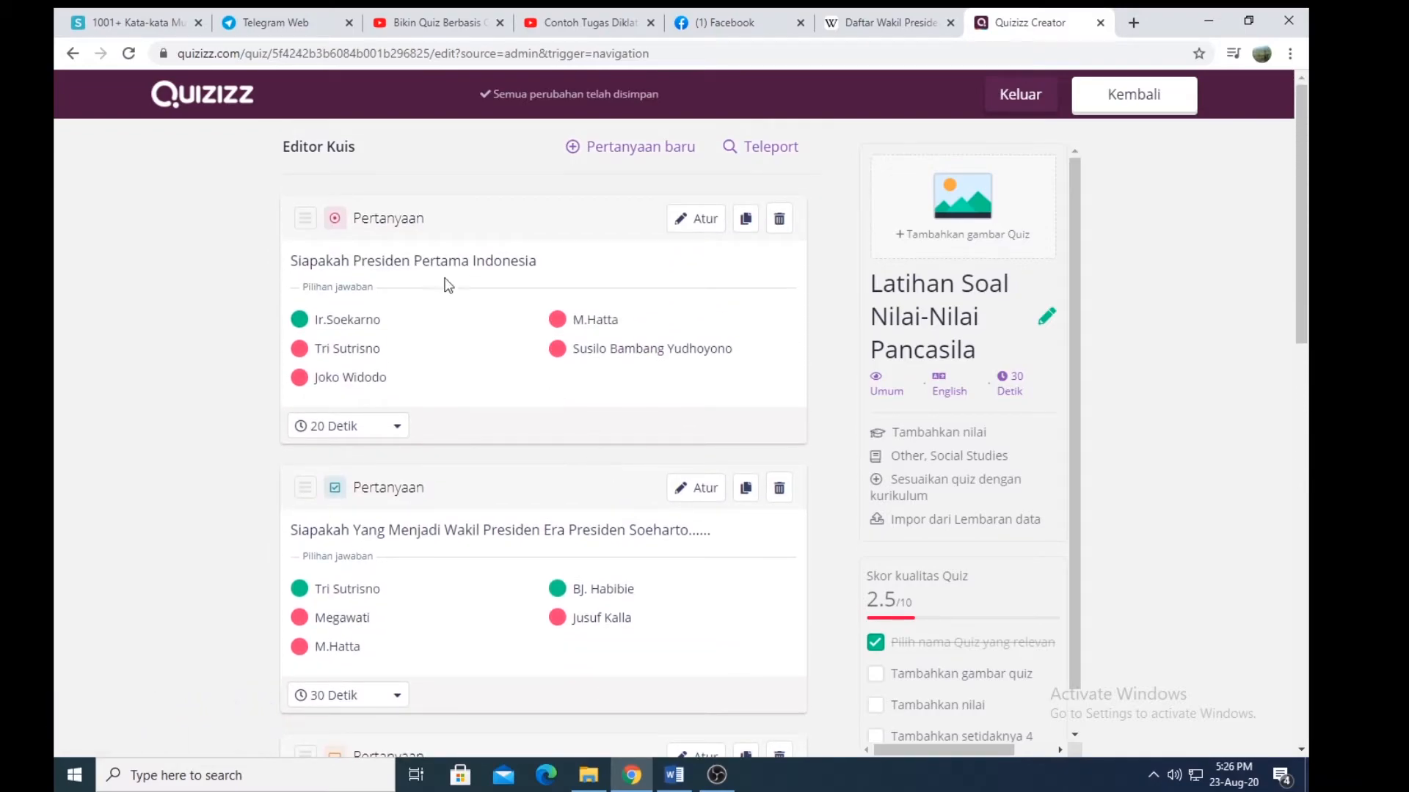
pyautogui.scroll(-3, 530, 413)
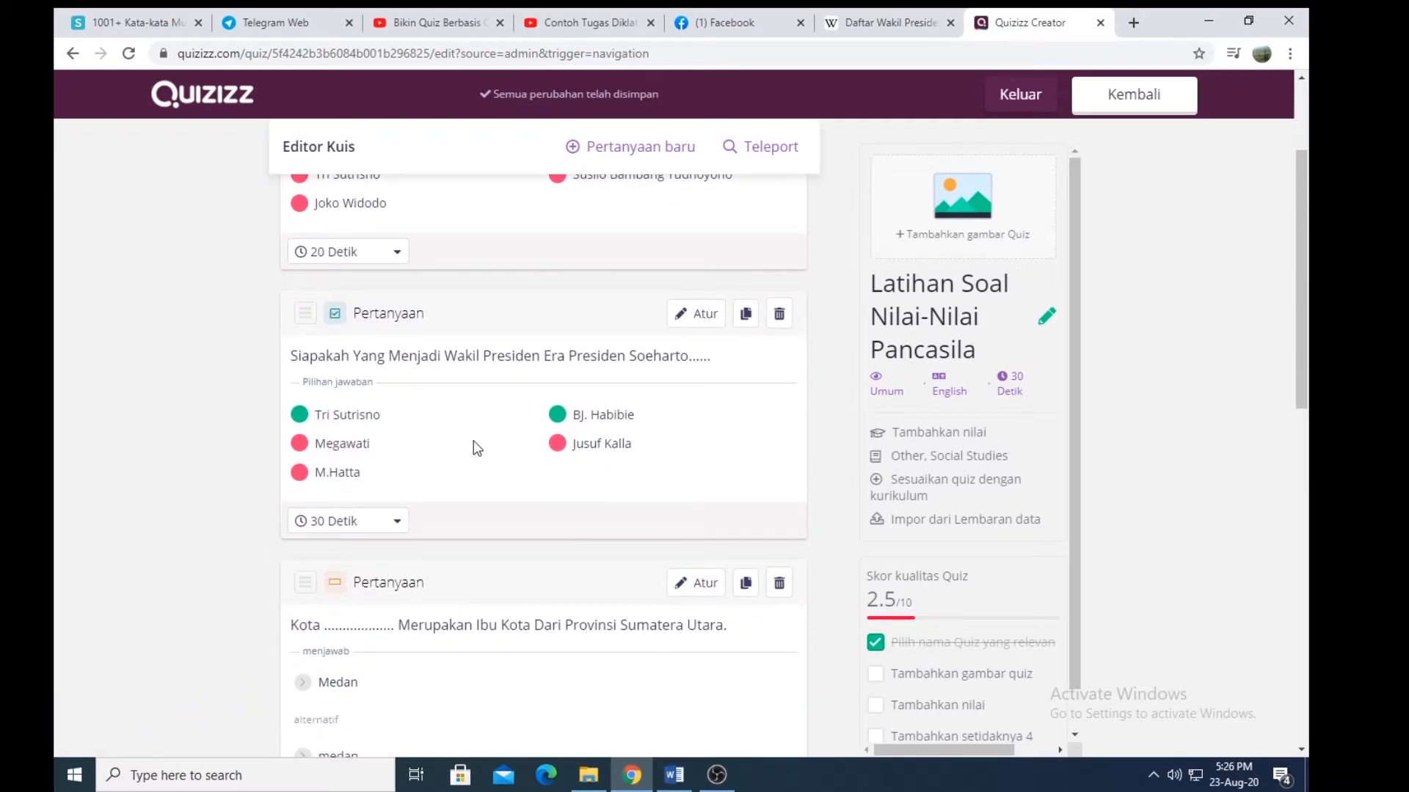
pyautogui.scroll(-1, 481, 432)
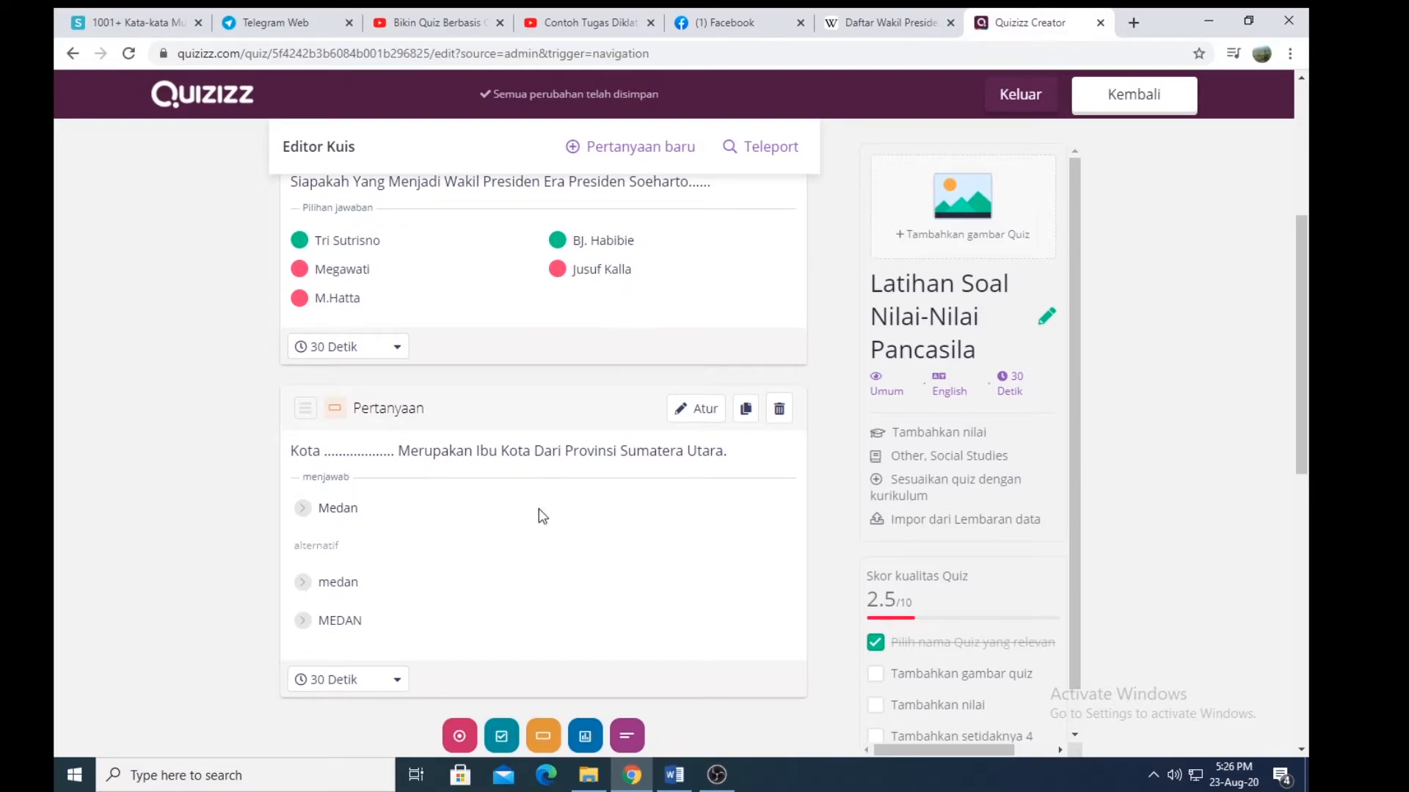
pyautogui.scroll(-2, 535, 560)
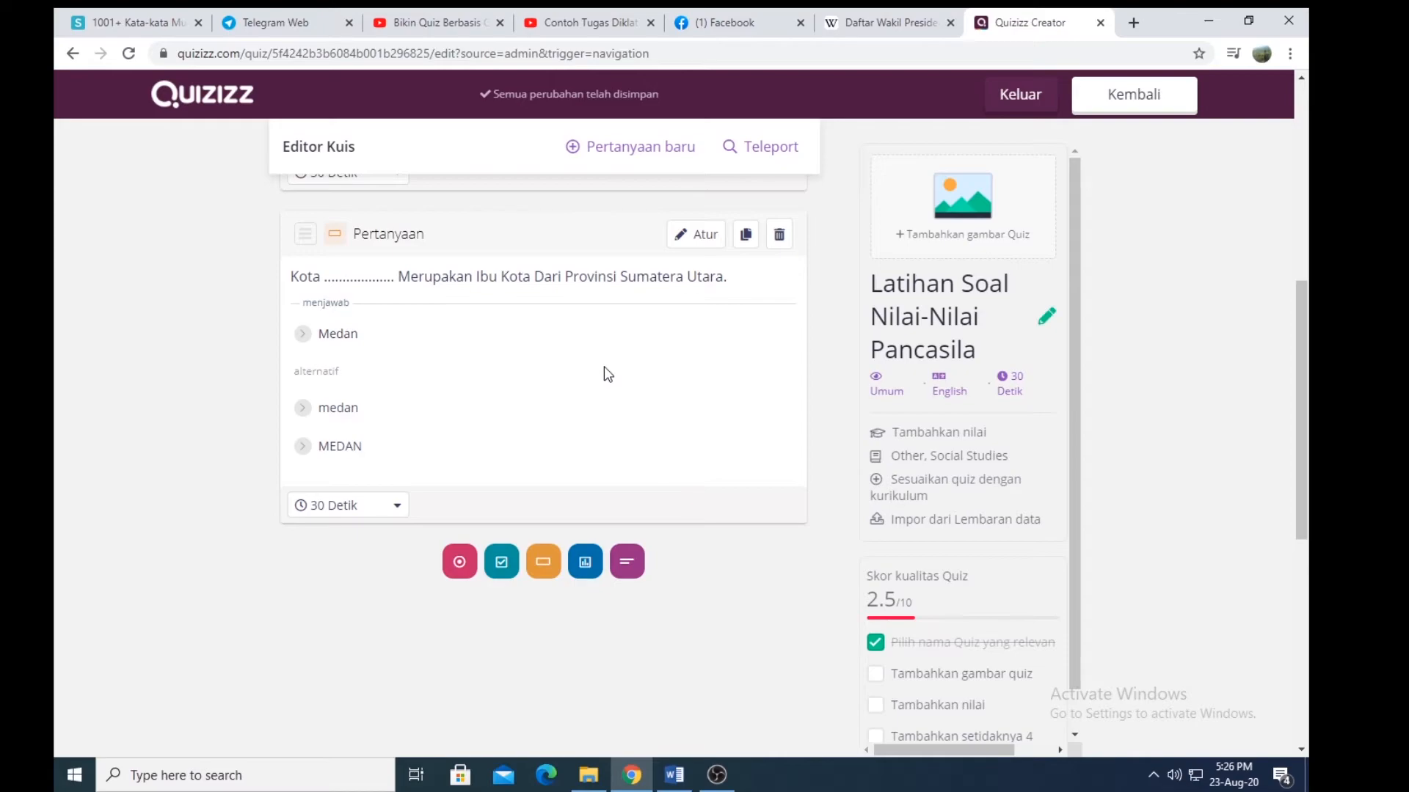
pyautogui.click(459, 562)
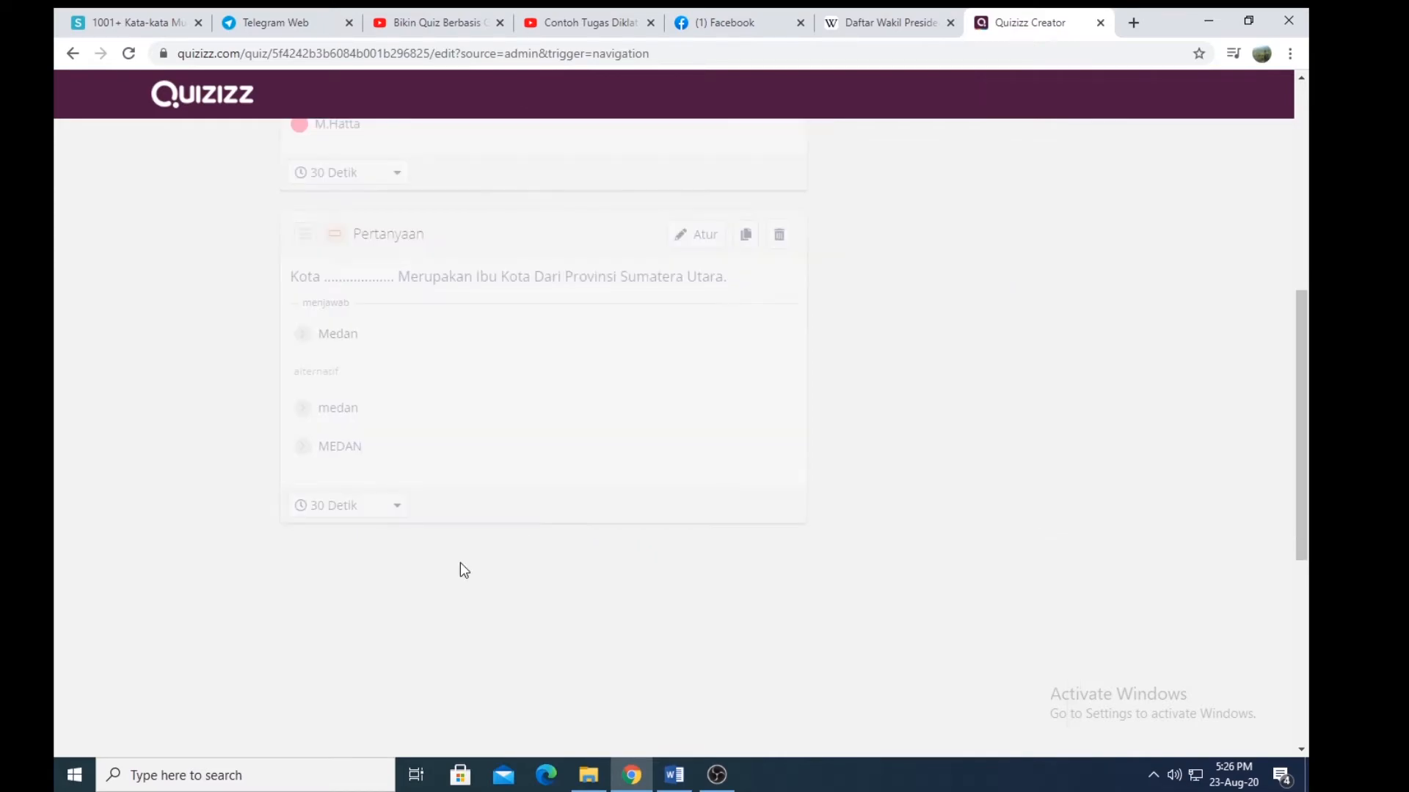
pyautogui.click(327, 224)
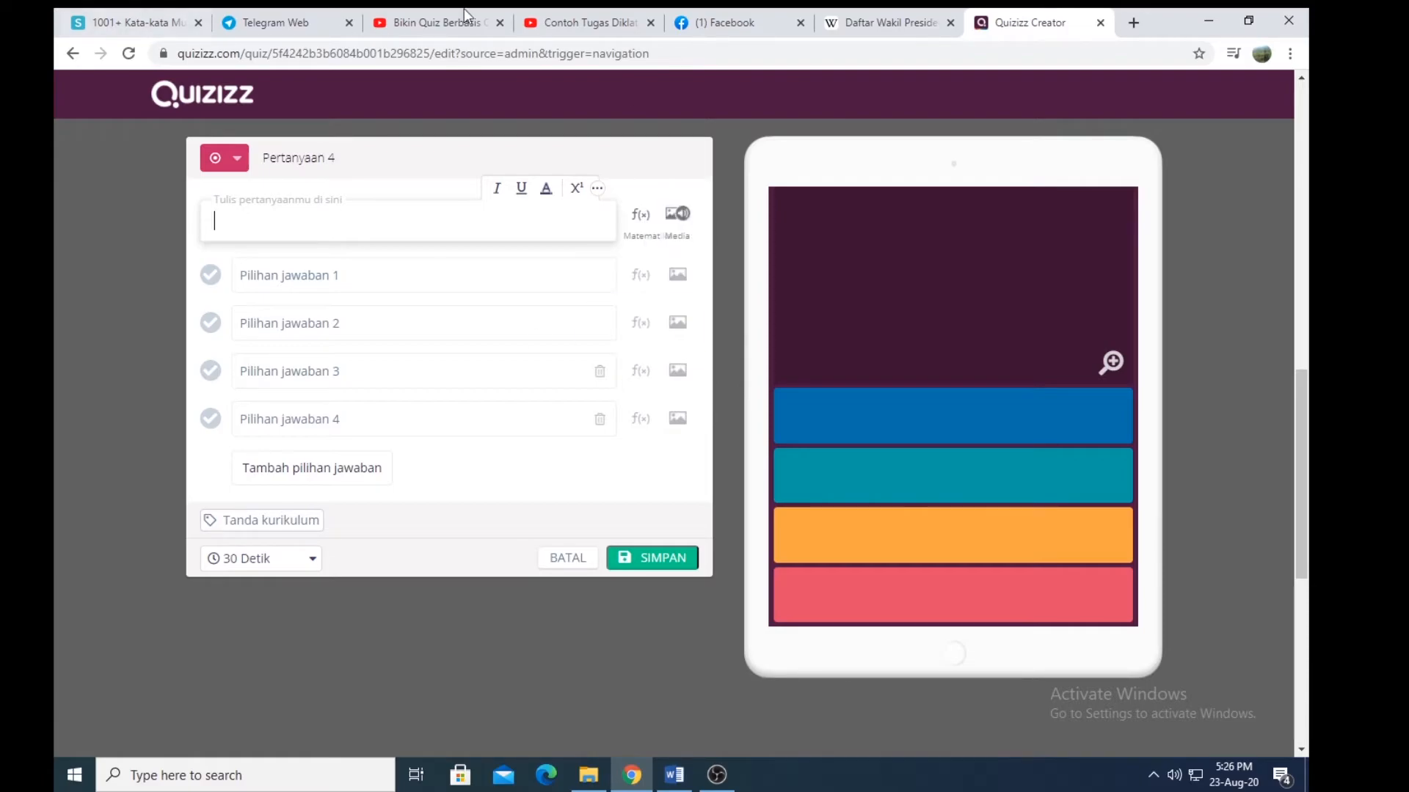
# Step: Copy the first question, "Penyerahan wewenang pemerintahan oleh pemerintah pusat... disebut....", from the Word document into question 4's text in Quizizz
pyautogui.click(674, 775)
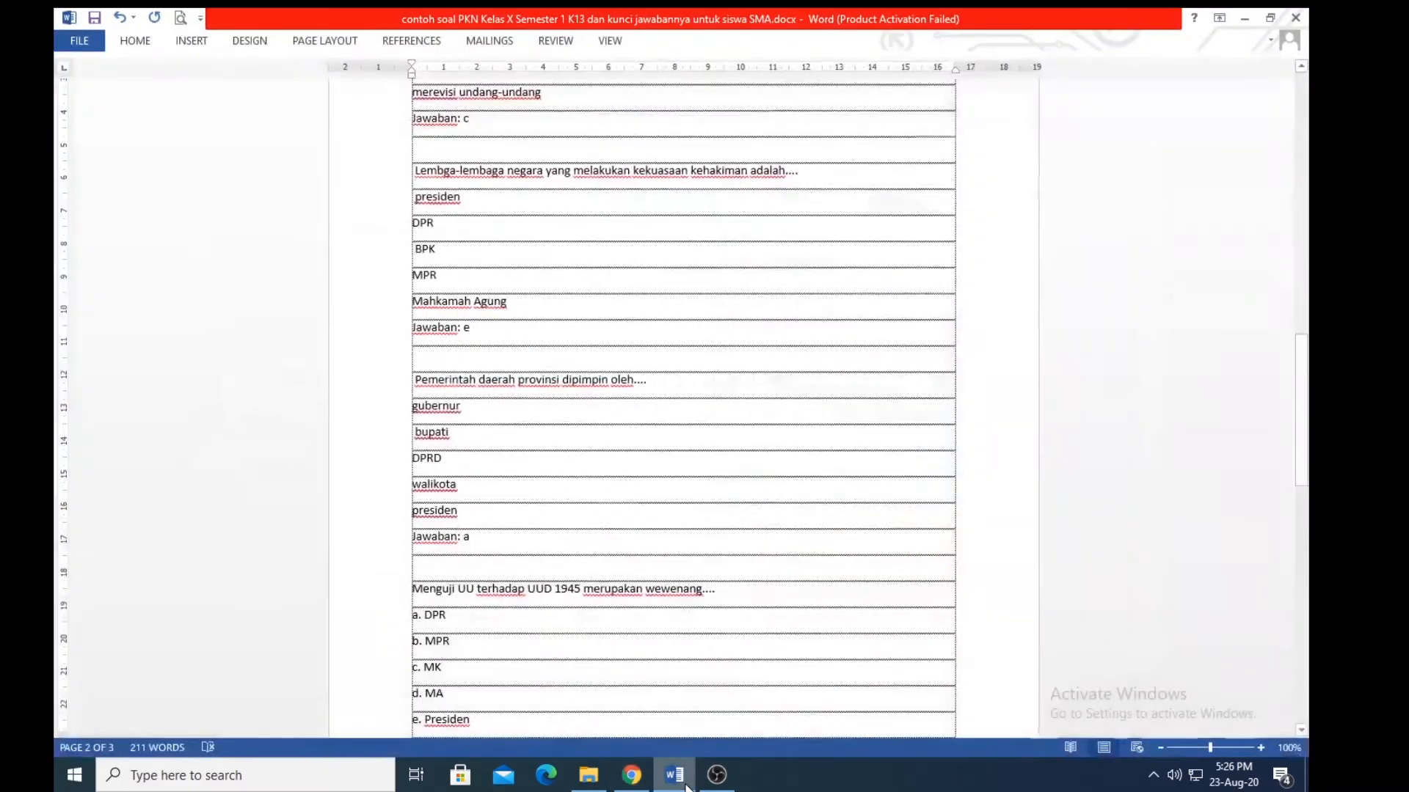
pyautogui.scroll(10, 740, 368)
pyautogui.scroll(6, 739, 367)
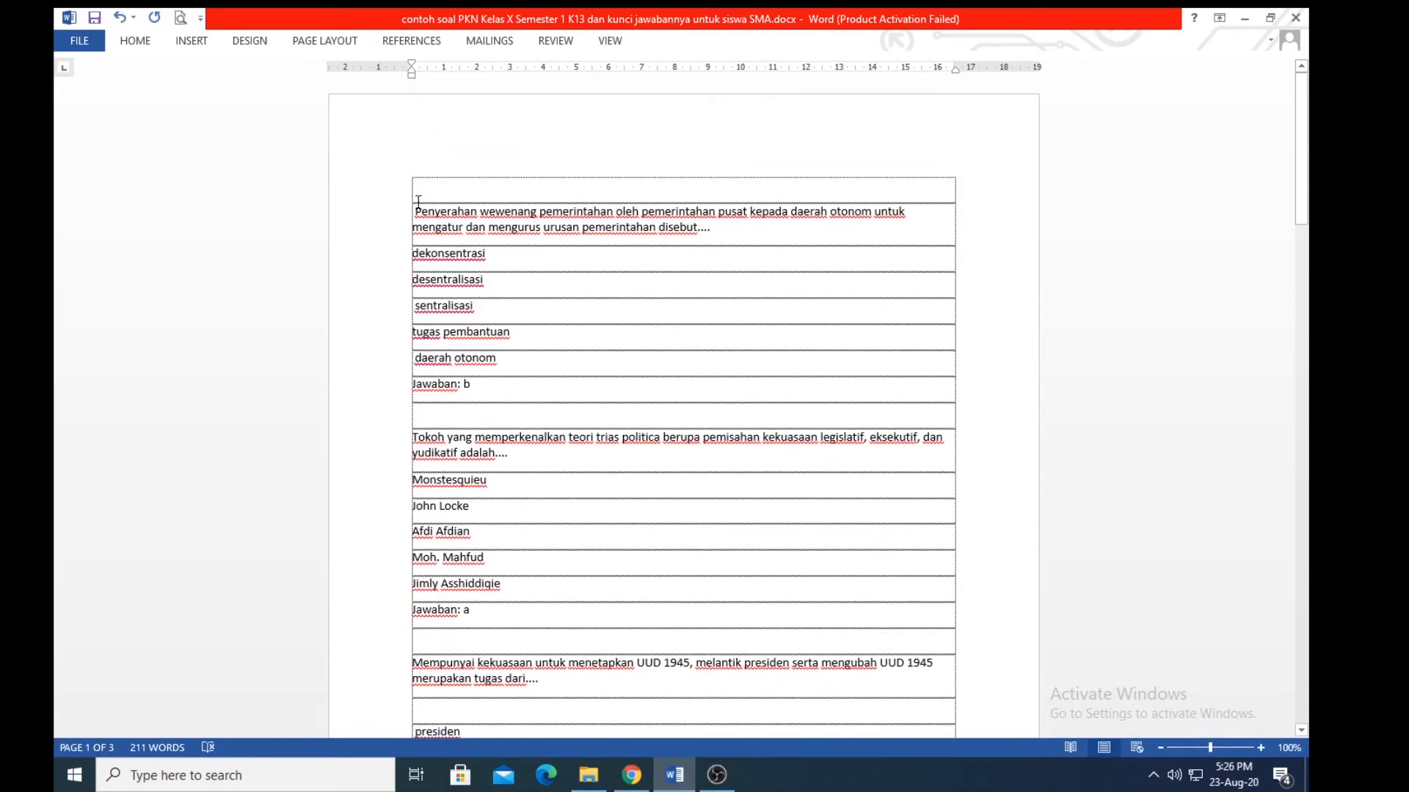
pyautogui.moveTo(418, 201); pyautogui.dragTo(726, 231)
pyautogui.hotkey('ctrl', 'c')
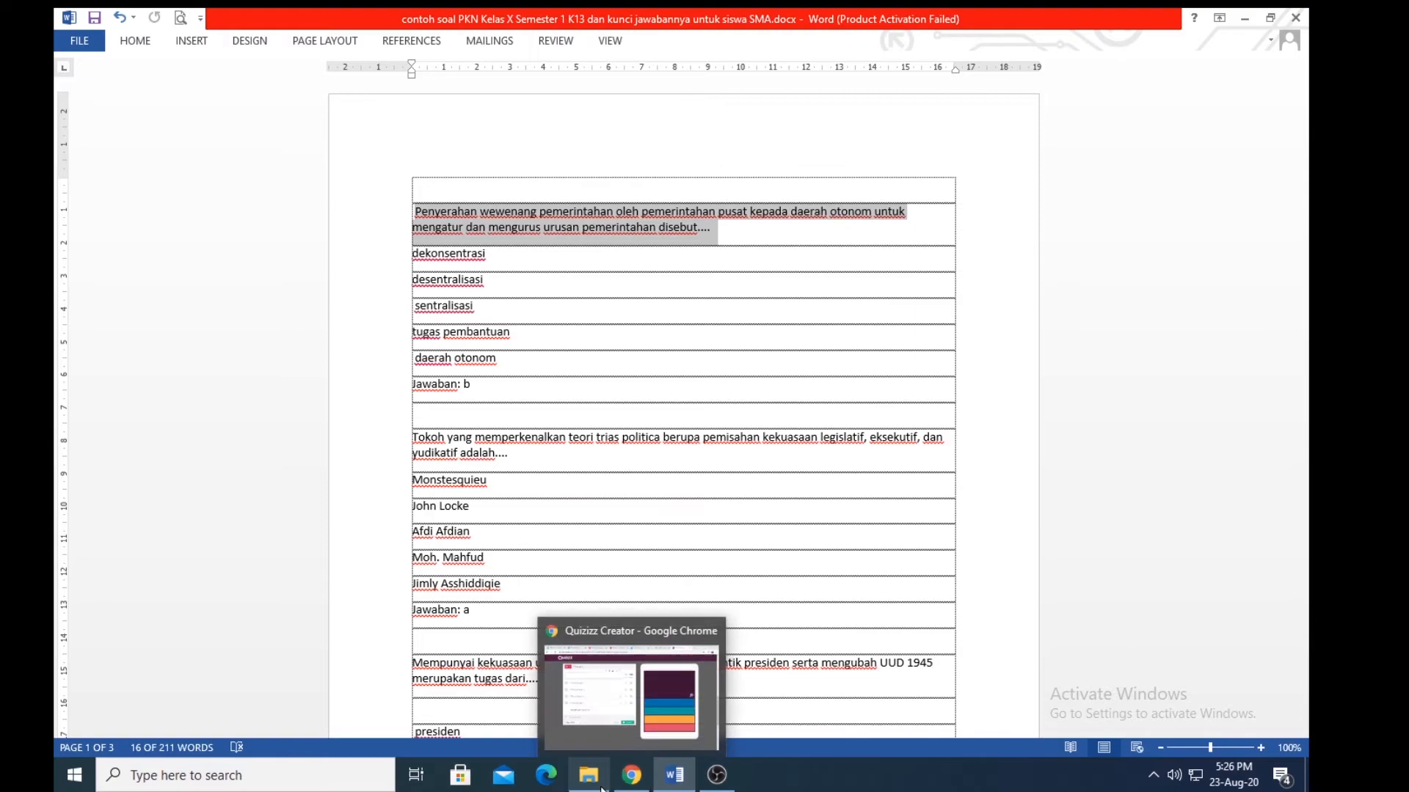
pyautogui.click(623, 785)
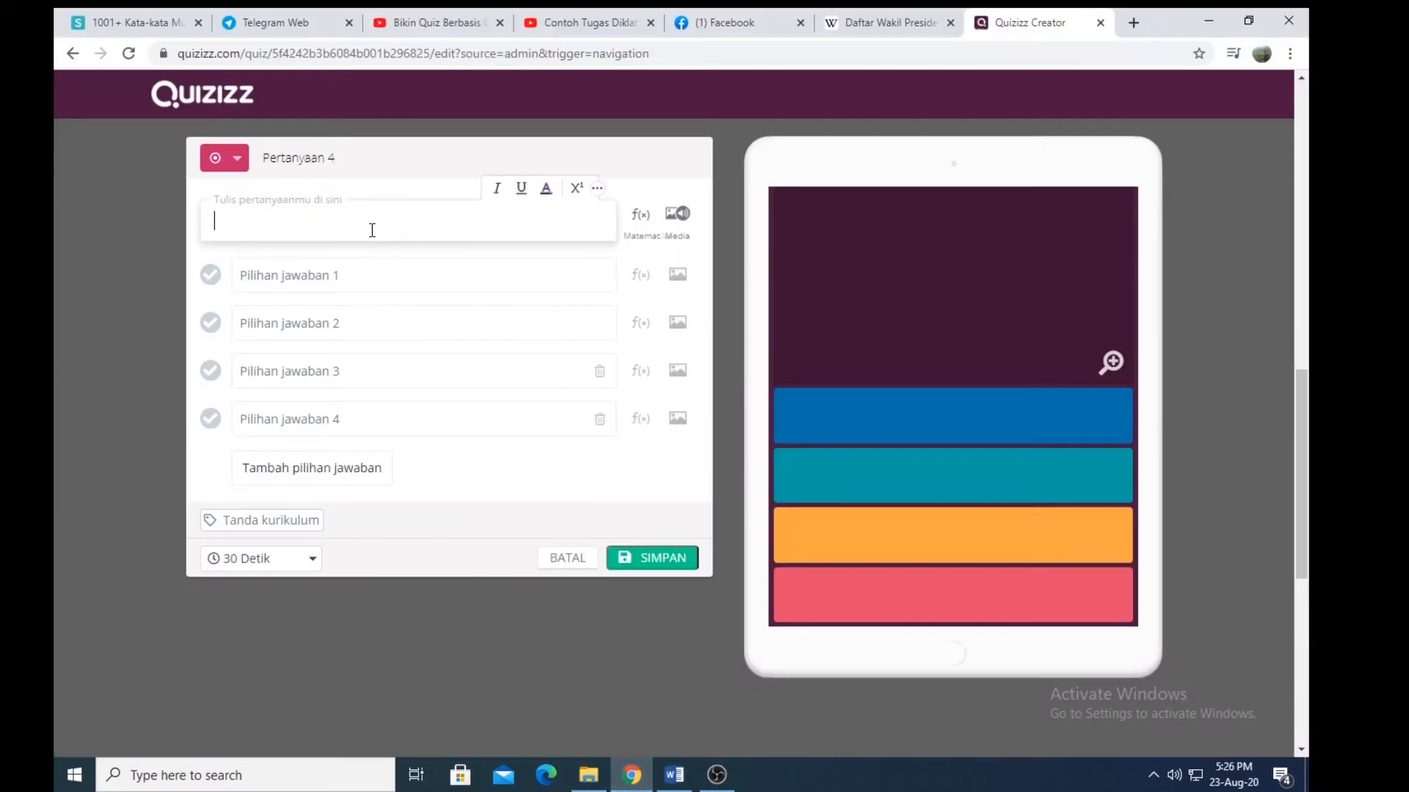
pyautogui.hotkey('ctrl', 'v')
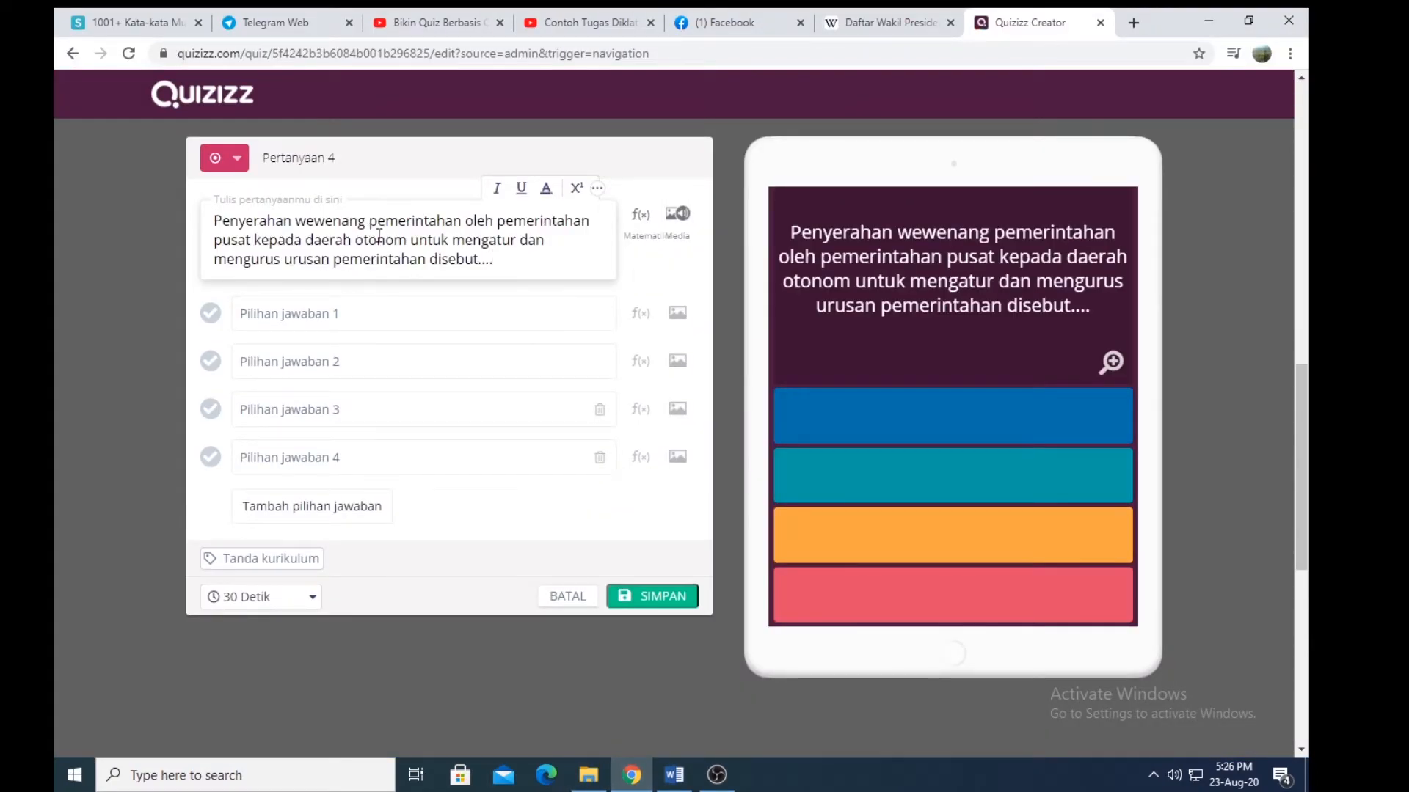
# Step: Copy the five answers from "dekonsentrasi" to "daerah otonom" in the Word document into question 4's first answer option in Quizizz
pyautogui.click(421, 321)
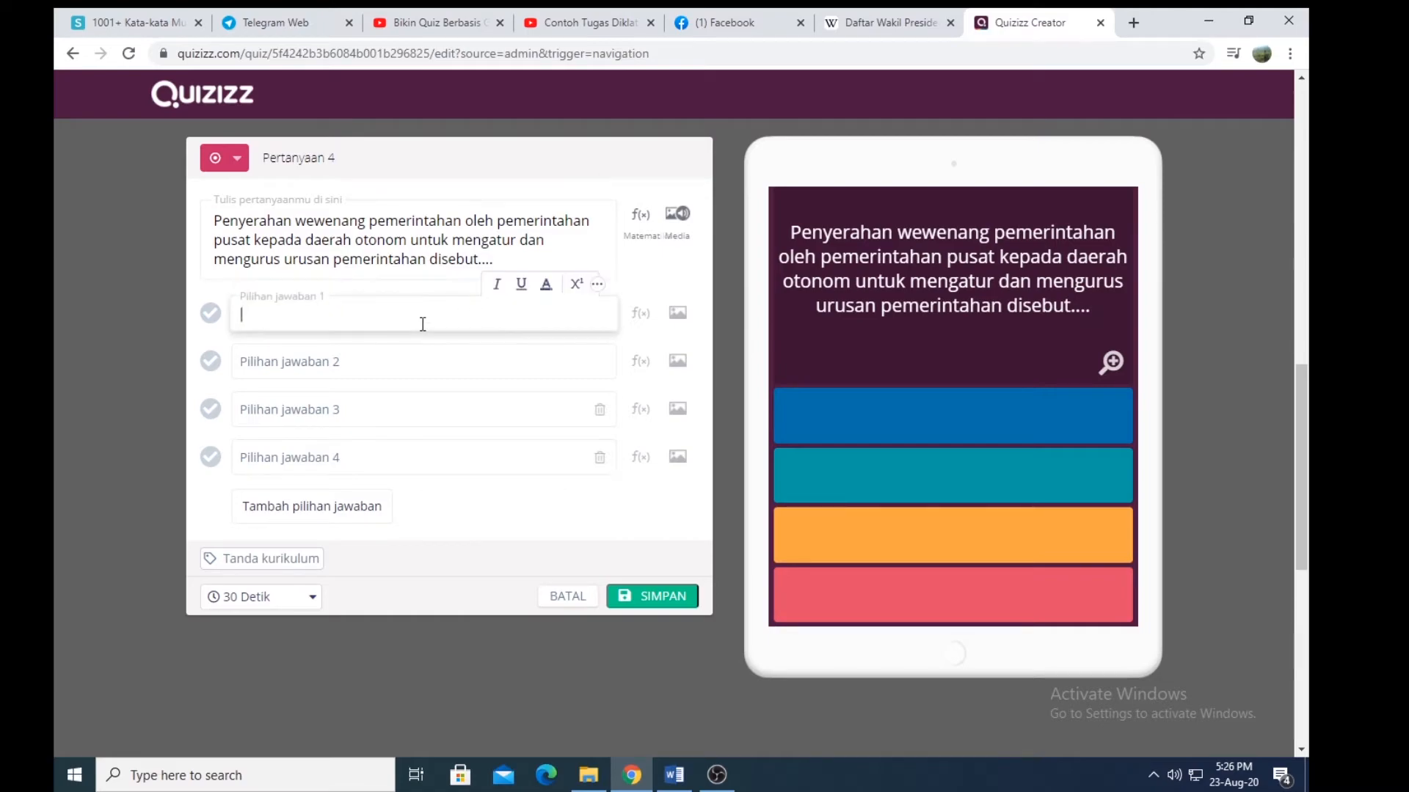
pyautogui.click(674, 775)
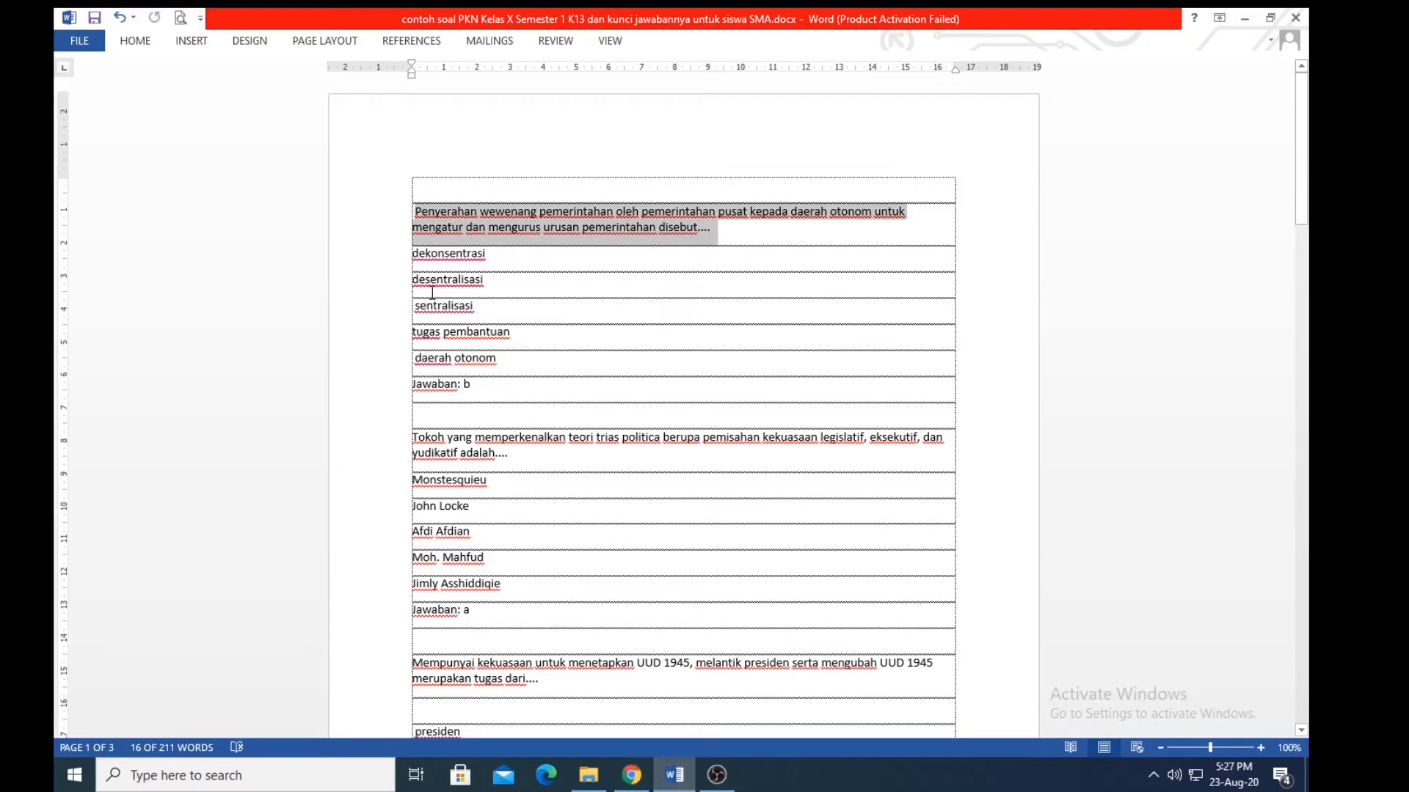
pyautogui.moveTo(418, 258); pyautogui.dragTo(487, 307)
pyautogui.click(420, 253)
pyautogui.click(487, 312)
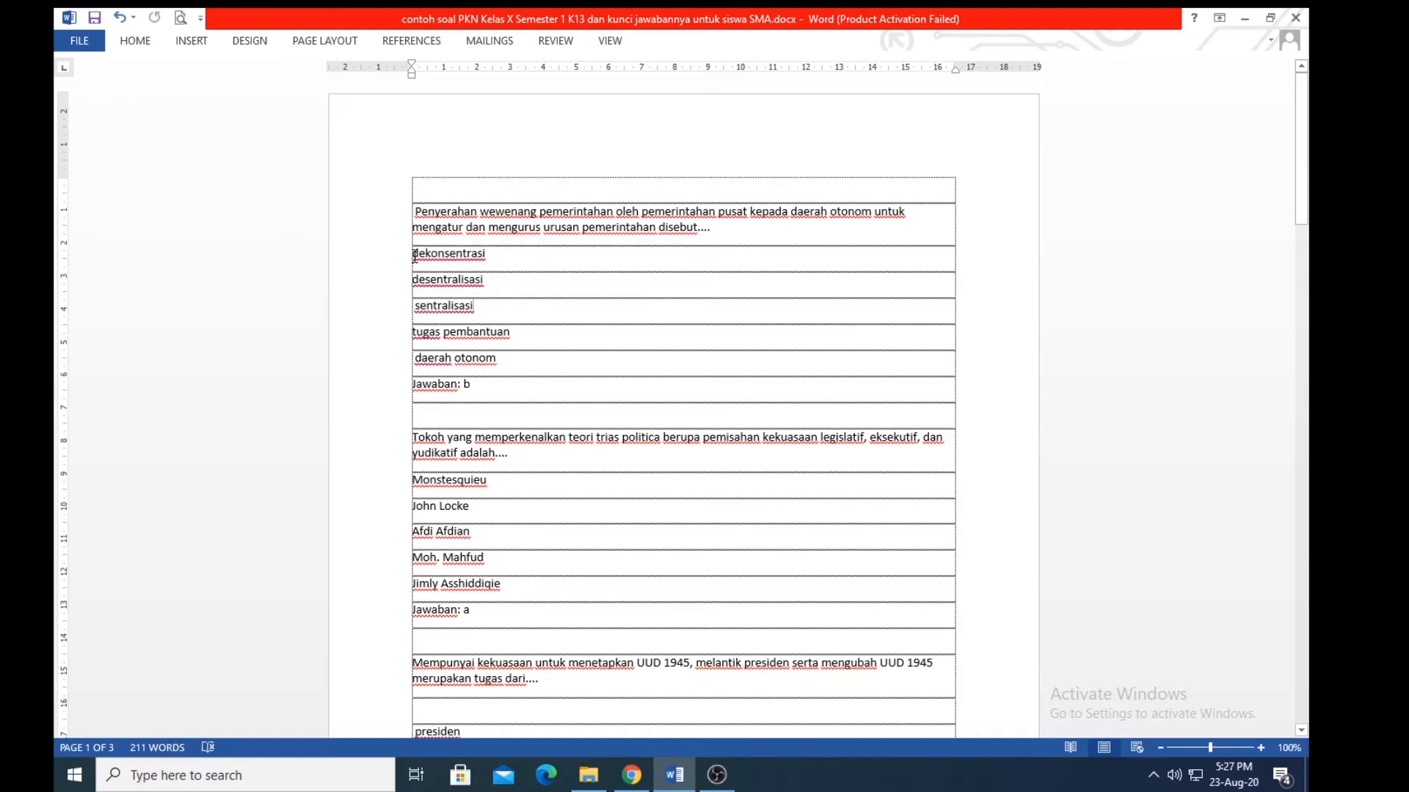
pyautogui.moveTo(415, 256); pyautogui.dragTo(497, 361)
pyautogui.hotkey('ctrl', 'c')
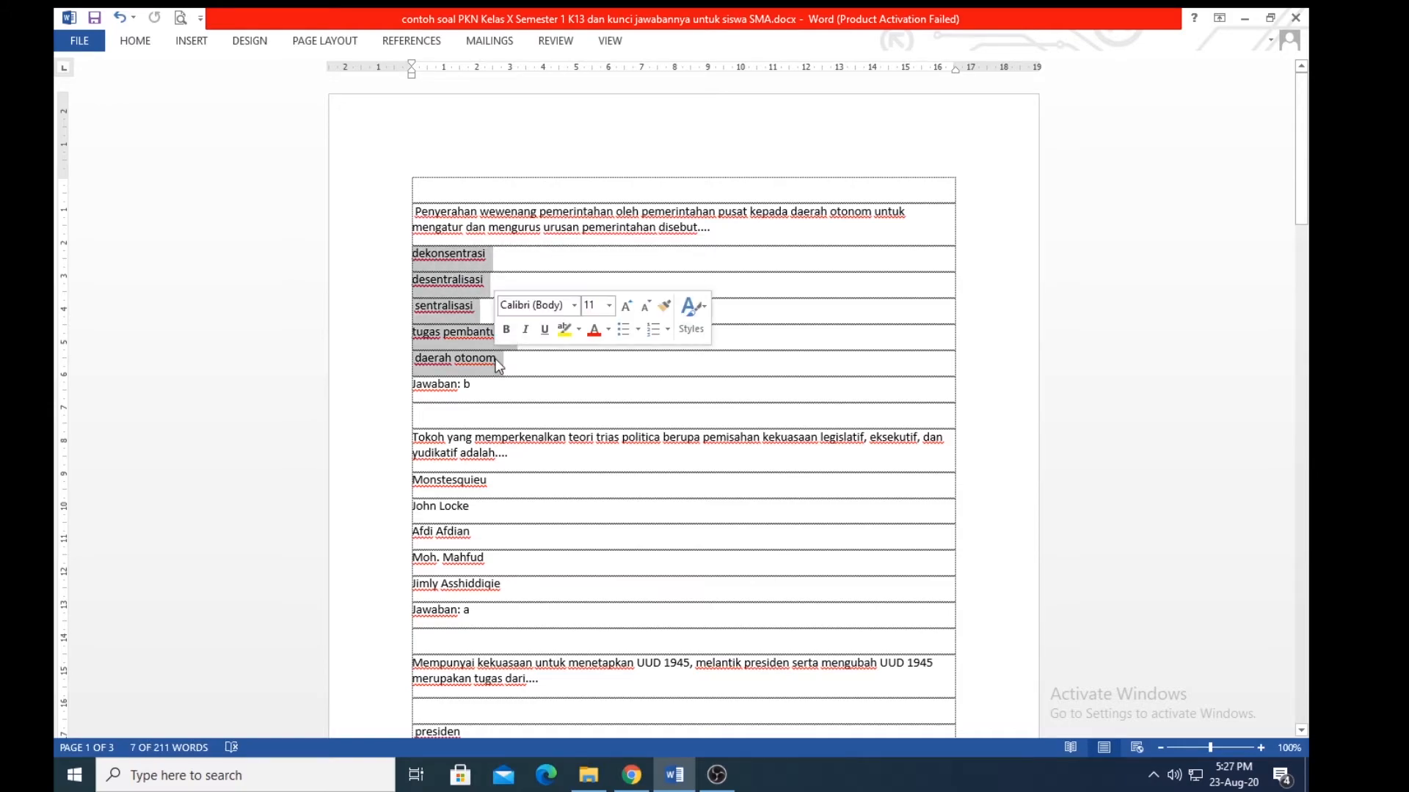
pyautogui.click(631, 775)
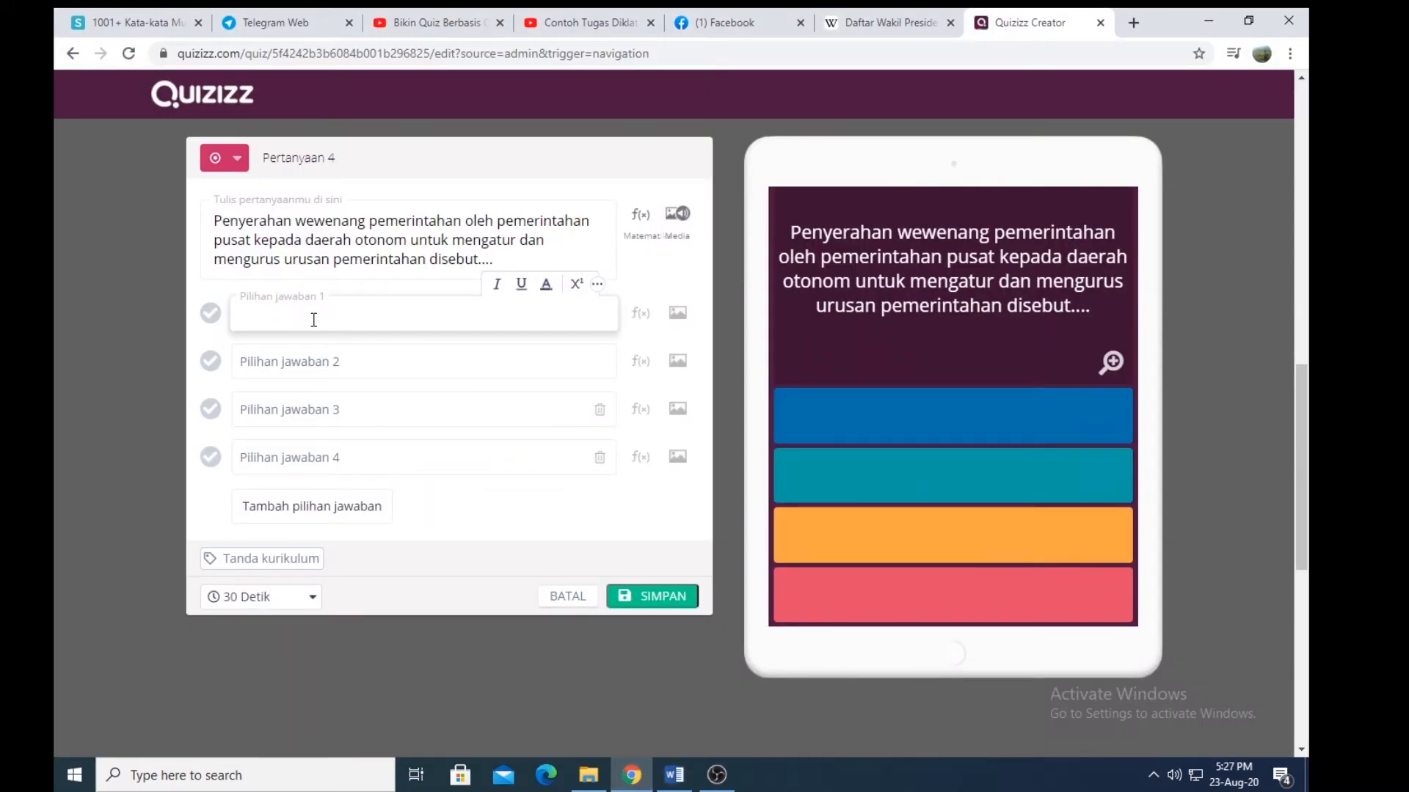
pyautogui.hotkey('ctrl', 'v')
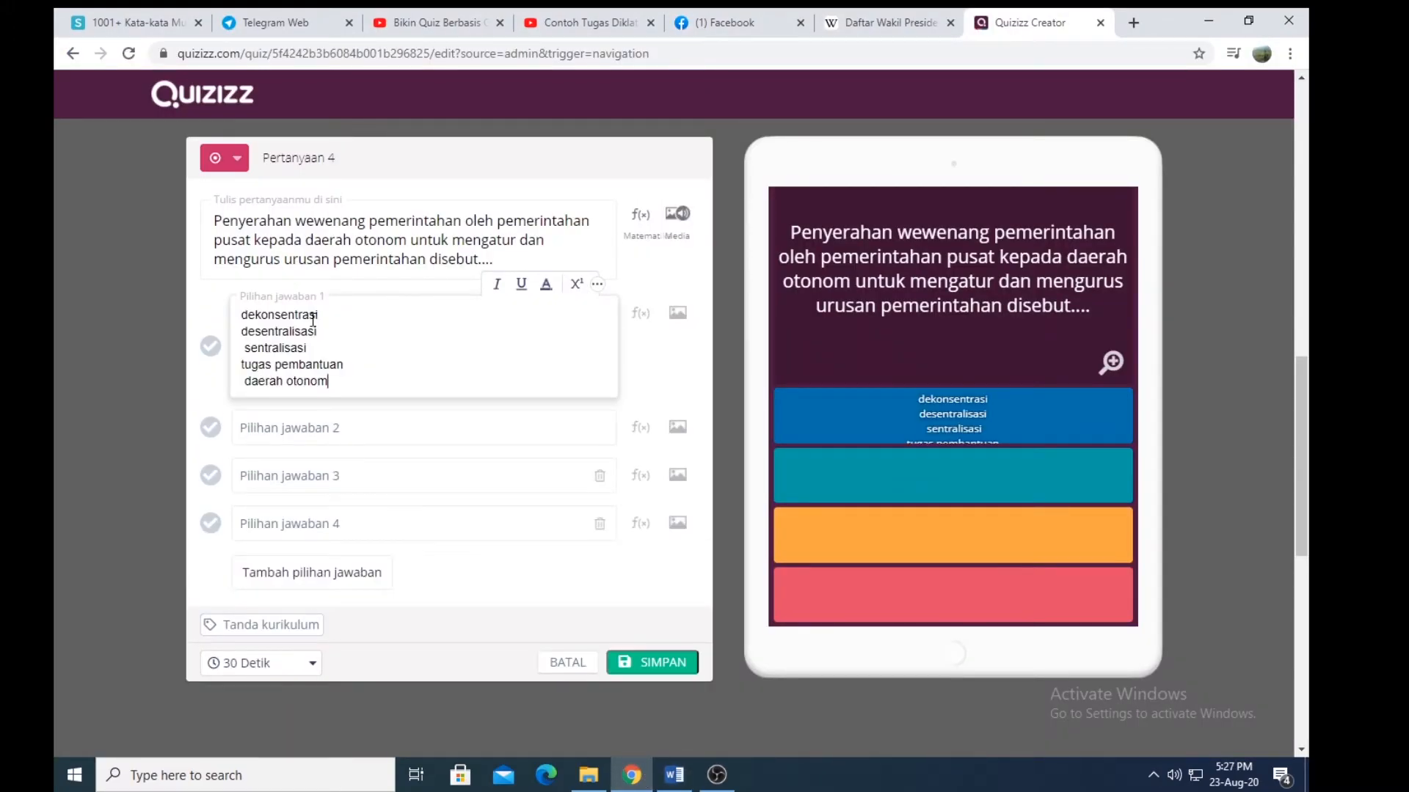
# Step: Move "desentralisasi" from question 4's first answer option to the second one
pyautogui.moveTo(241, 331); pyautogui.dragTo(323, 335)
pyautogui.hotkey('ctrl', 'x')
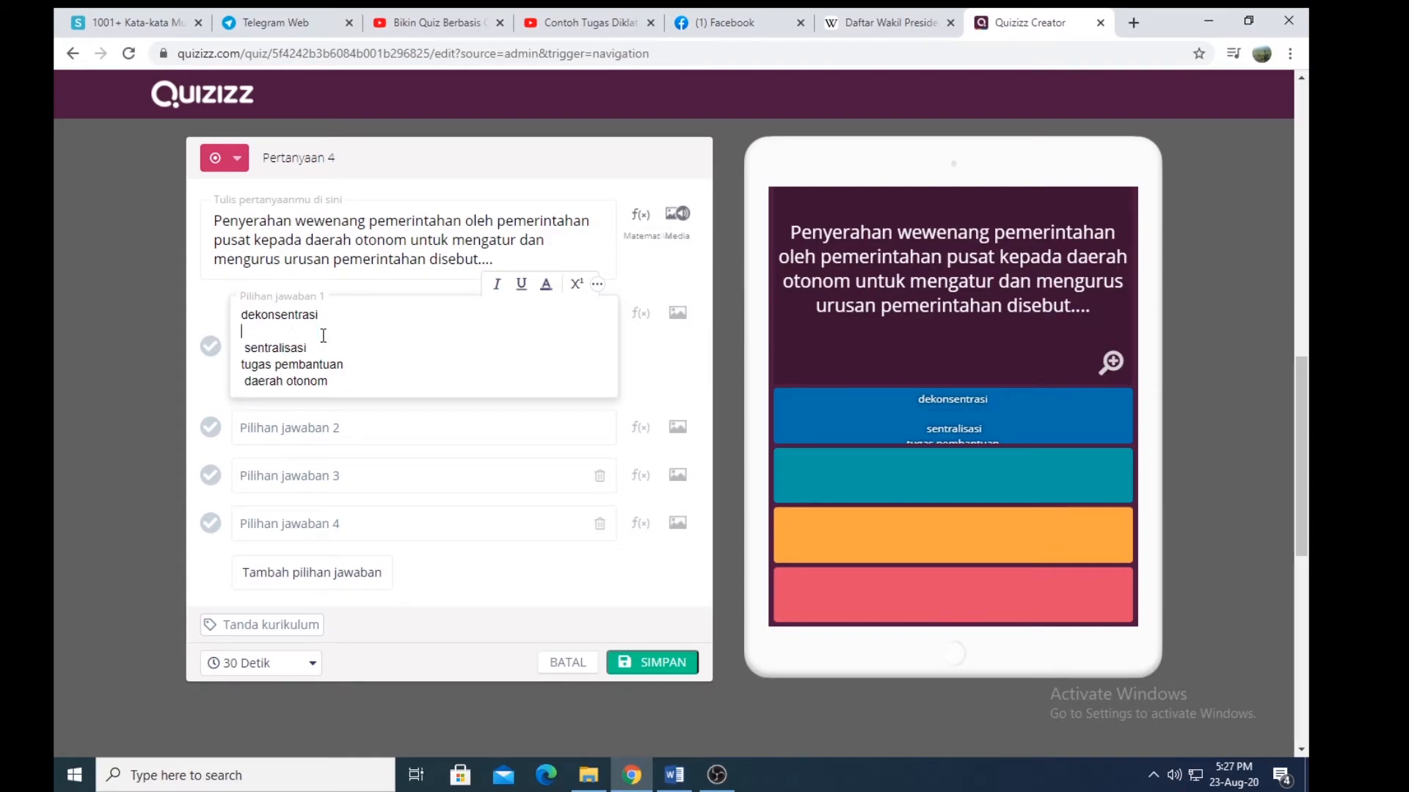
pyautogui.click(275, 427)
pyautogui.hotkey('ctrl', 'v')
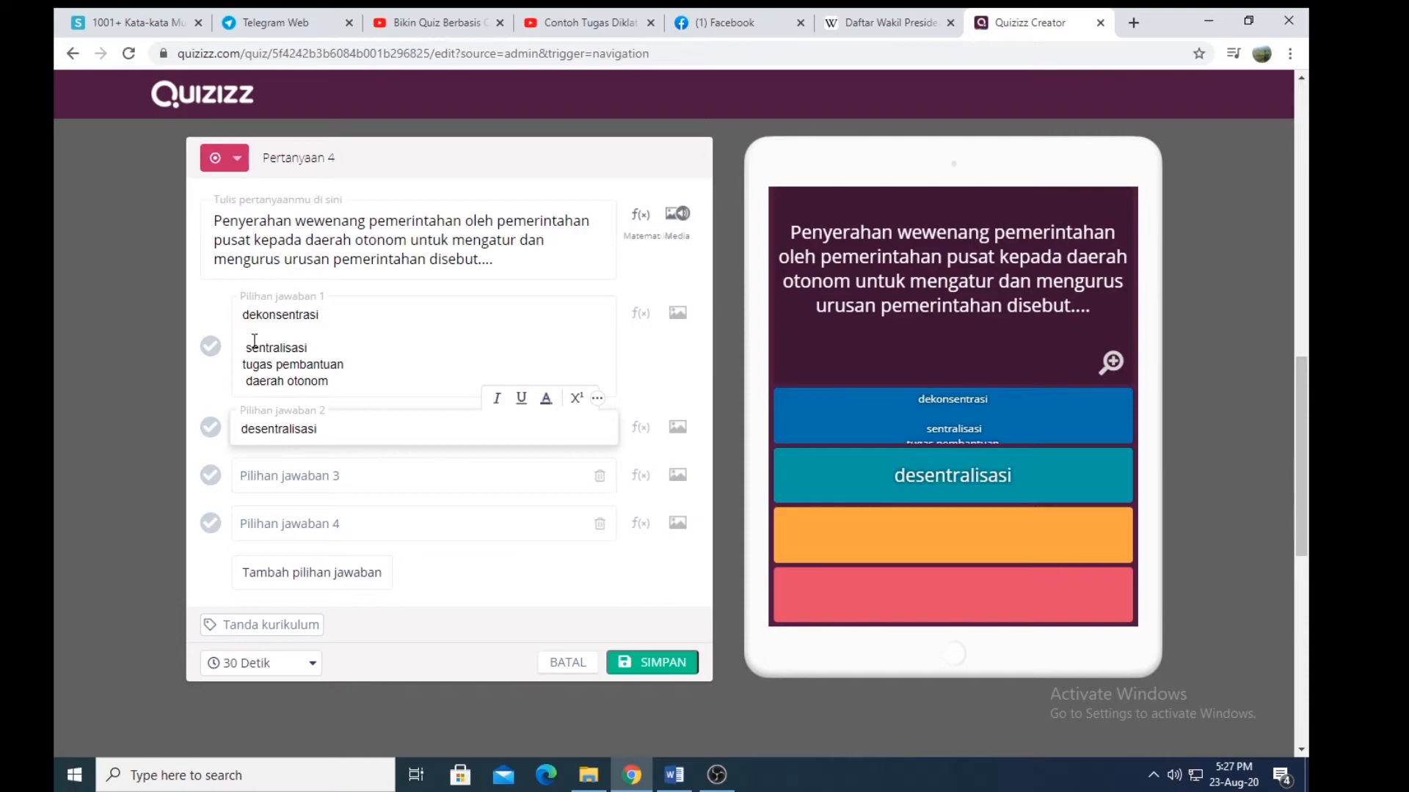
# Step: Move "sentralisasi" from question 4's first answer option to the third one
pyautogui.moveTo(244, 345); pyautogui.dragTo(323, 347)
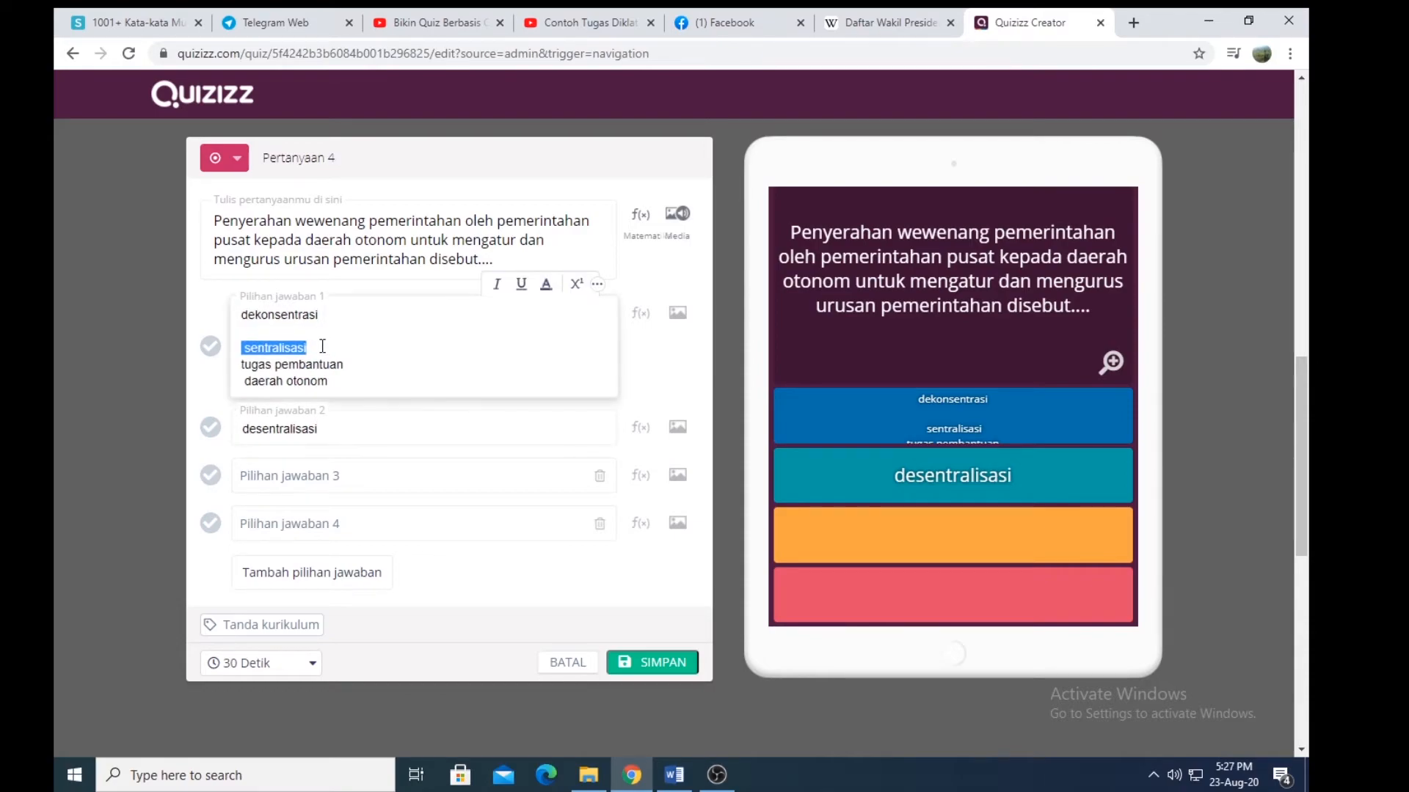
pyautogui.hotkey('ctrl', 'x')
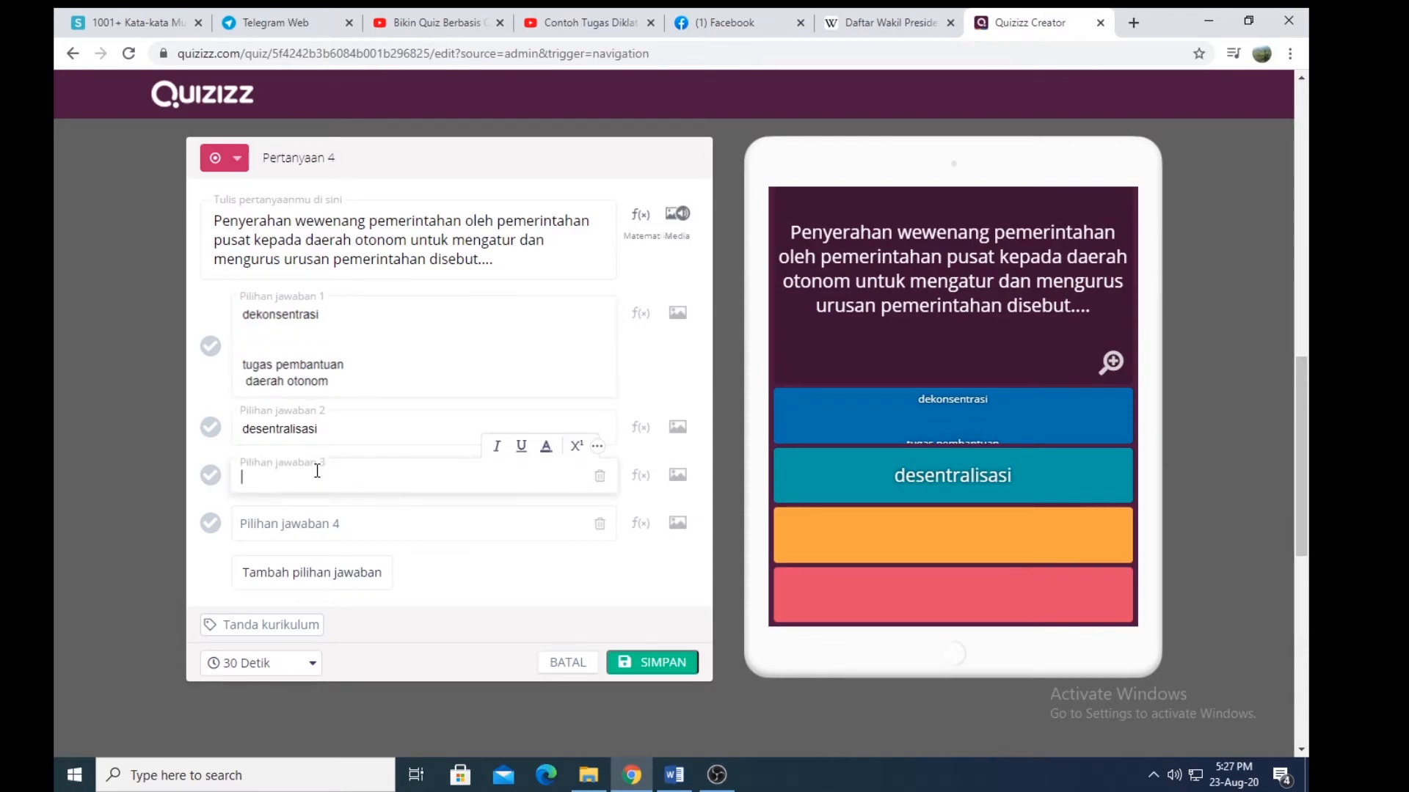
pyautogui.click(317, 473)
pyautogui.hotkey('ctrl', 'v')
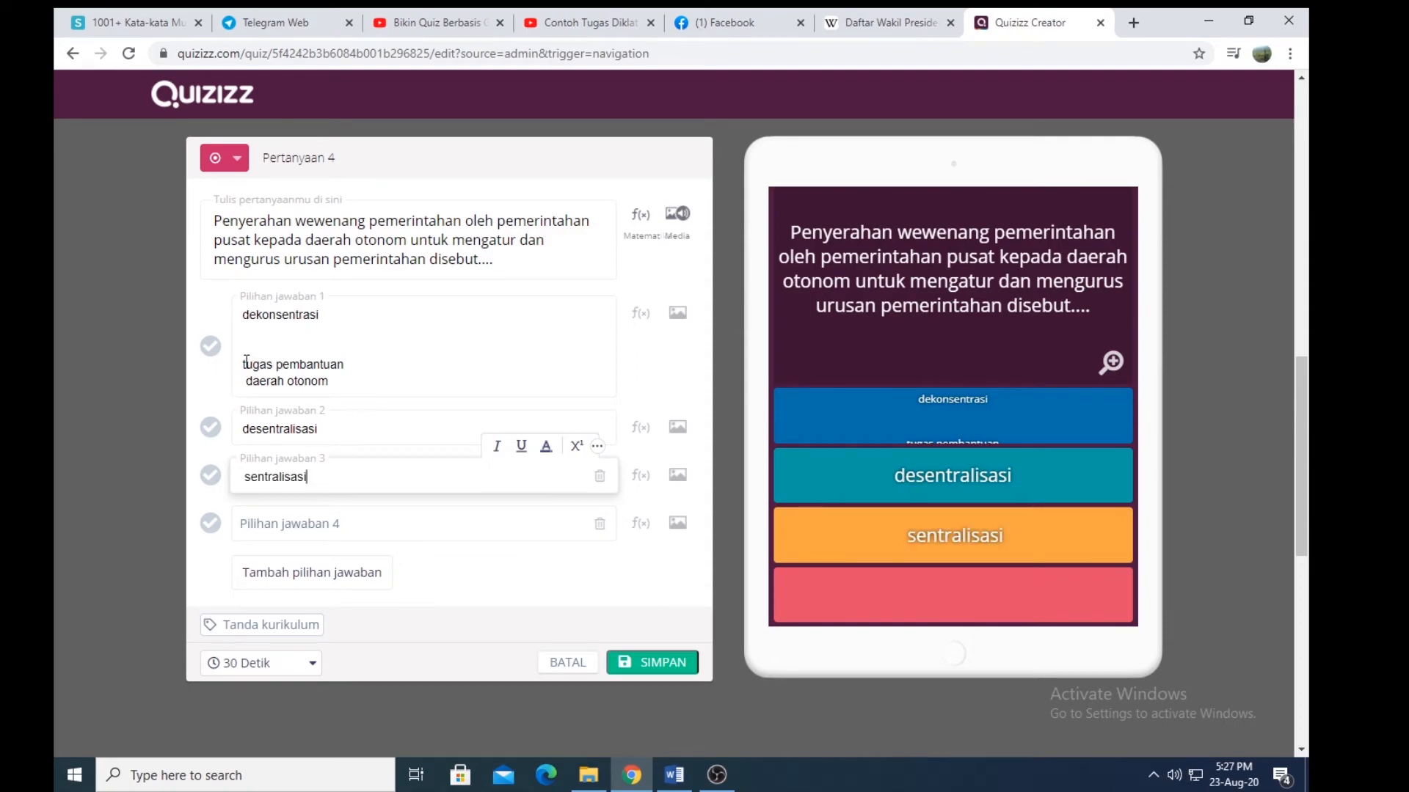
# Step: Move "tugas pembantuan" from question 4's first answer option to the fourth one
pyautogui.moveTo(243, 364); pyautogui.dragTo(347, 369)
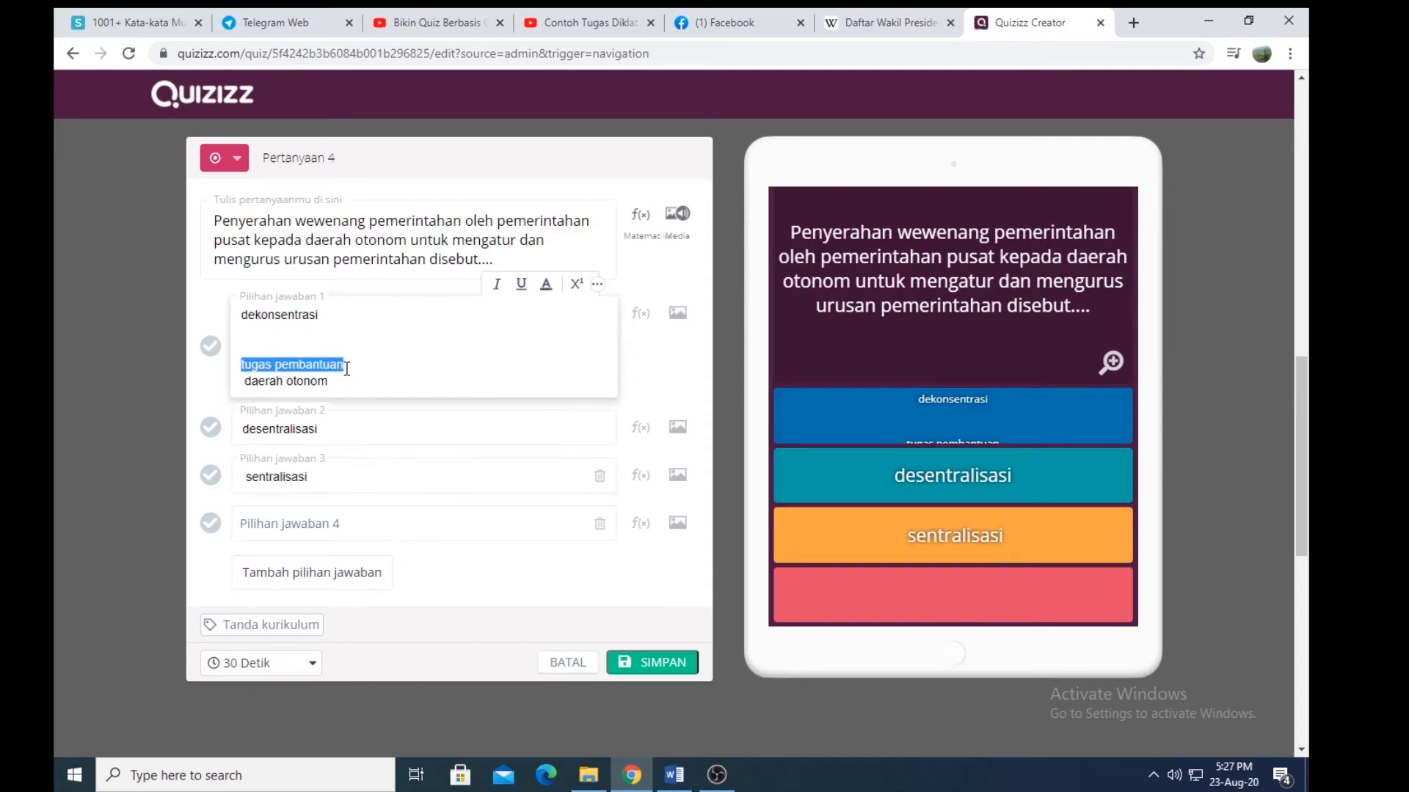
pyautogui.hotkey('ctrl', 'x')
pyautogui.click(301, 526)
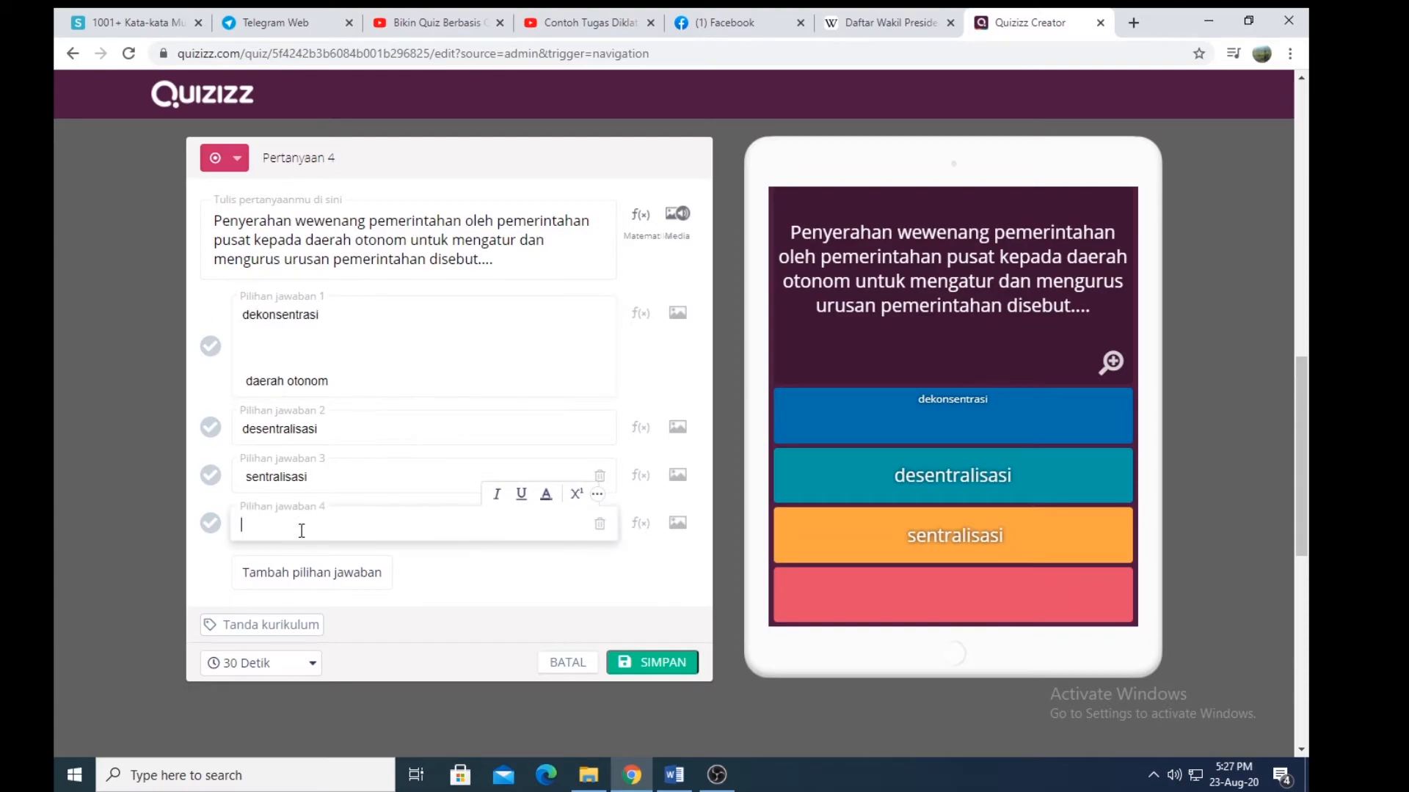
pyautogui.hotkey('ctrl', 'v')
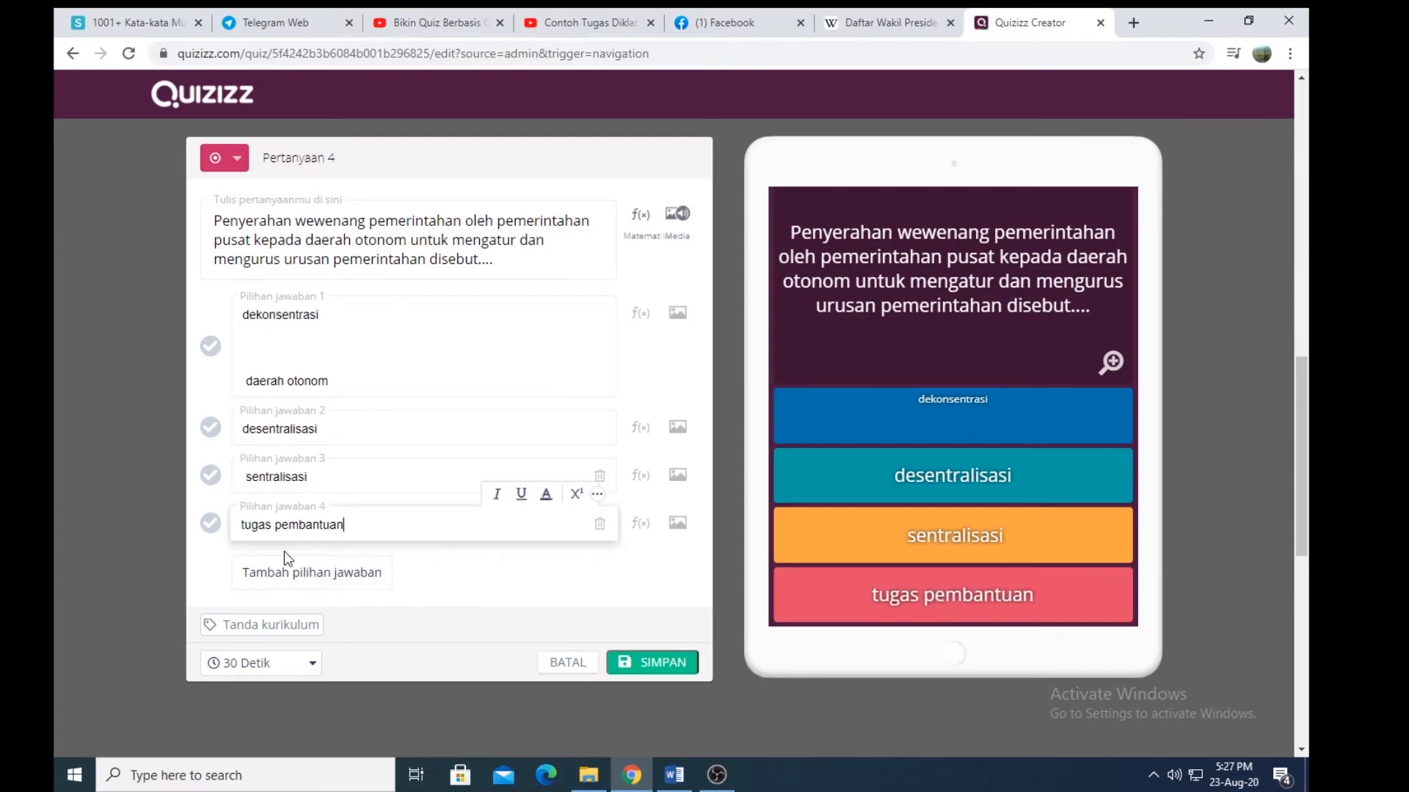
# Step: Add a fifth answer option to question 4 and move "daerah otonom" from the first option into it
pyautogui.click(296, 579)
pyautogui.moveTo(247, 383); pyautogui.dragTo(346, 400)
pyautogui.hotkey('ctrl', 'x')
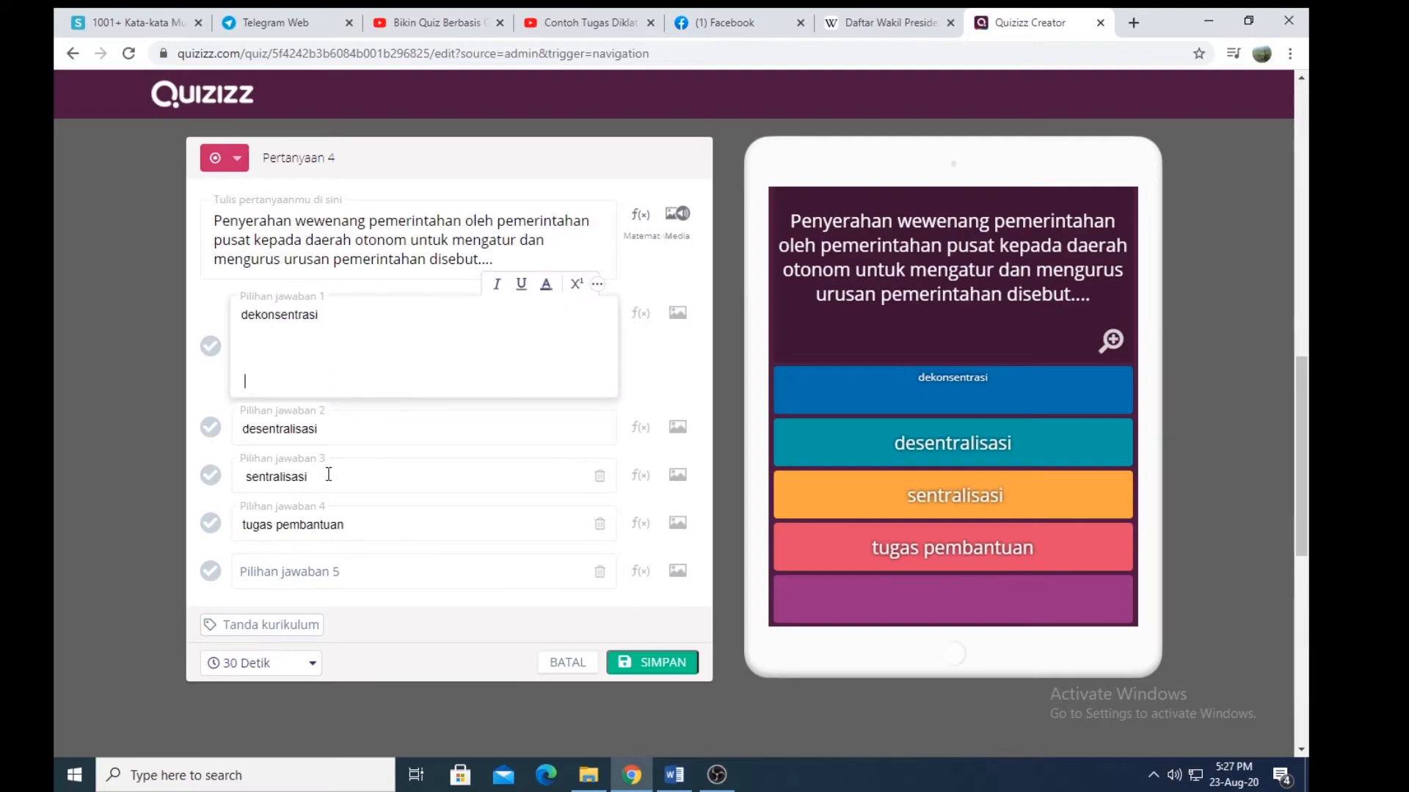
pyautogui.click(322, 580)
pyautogui.hotkey('ctrl', 'v')
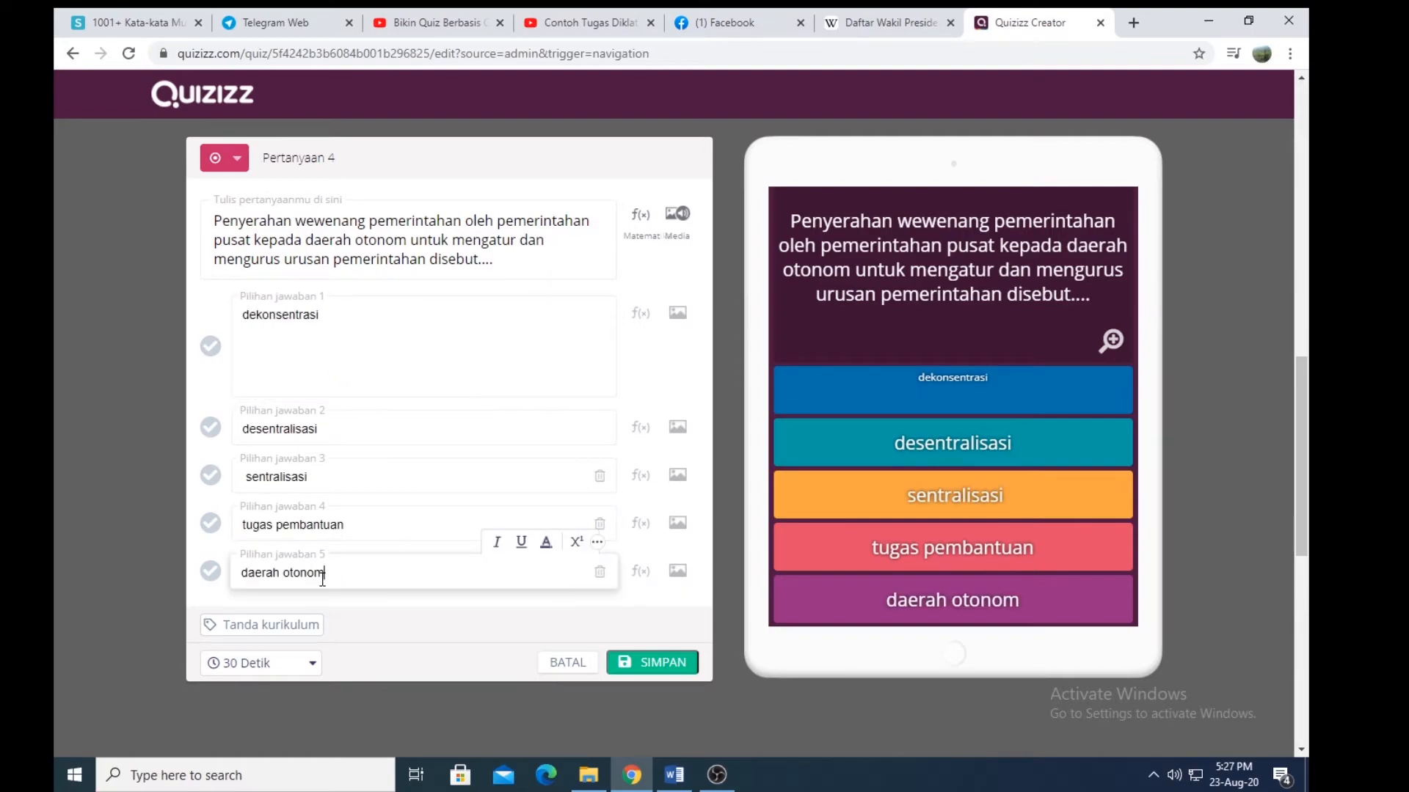
# Step: Delete the empty lines after "dekonsentrasi" in question 4's first answer option
pyautogui.click(285, 388)
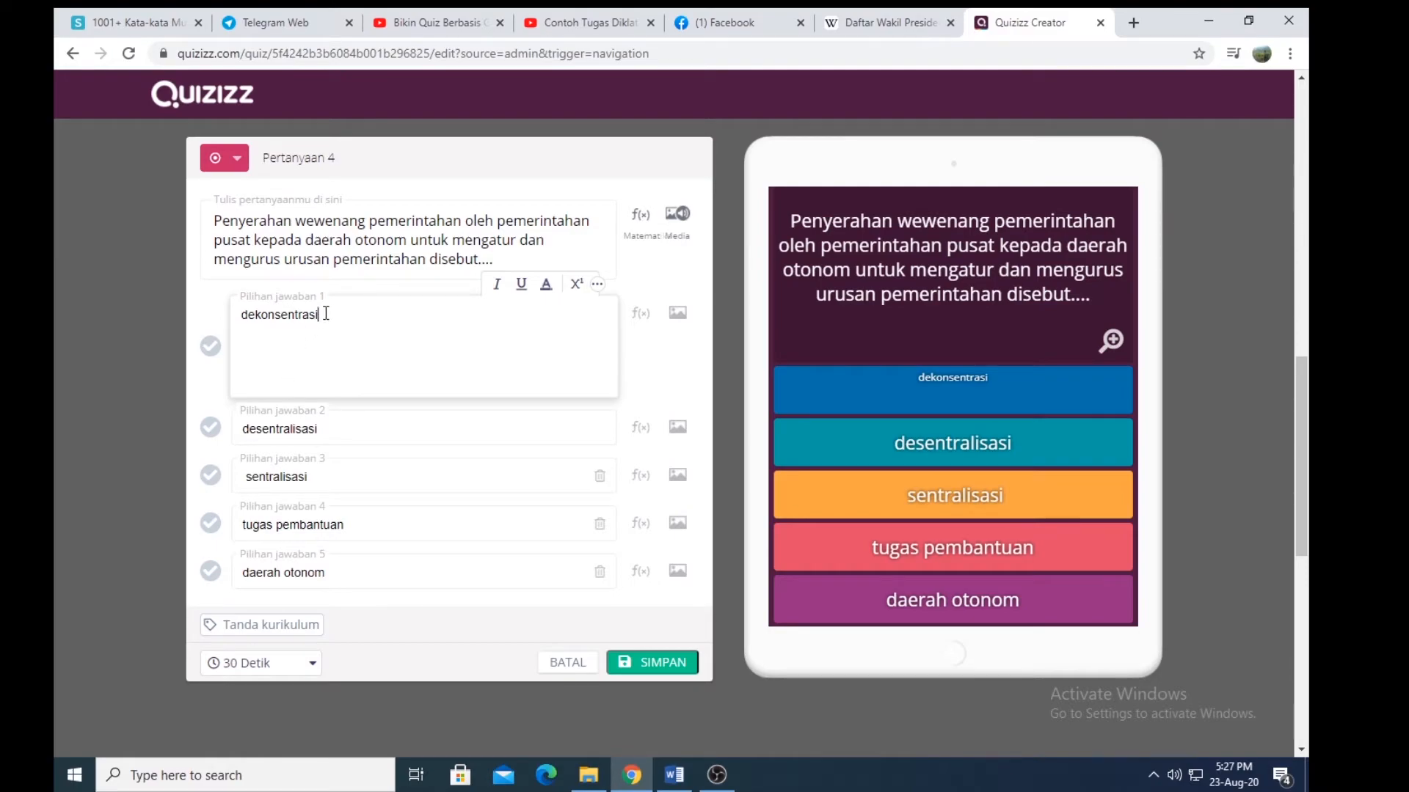
pyautogui.press('Delete')
pyautogui.press('Delete')
pyautogui.press('Delete')
pyautogui.press('Delete')
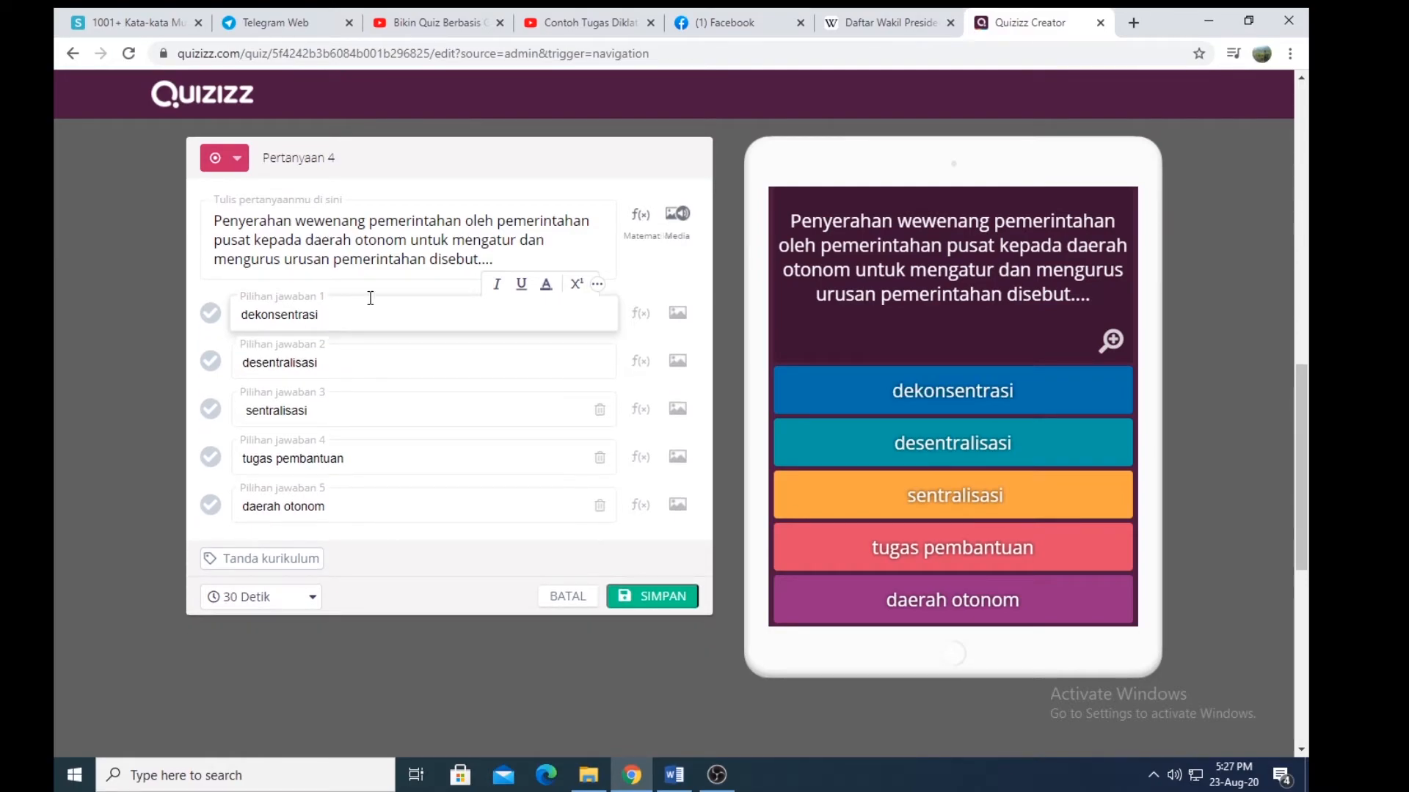
pyautogui.click(429, 419)
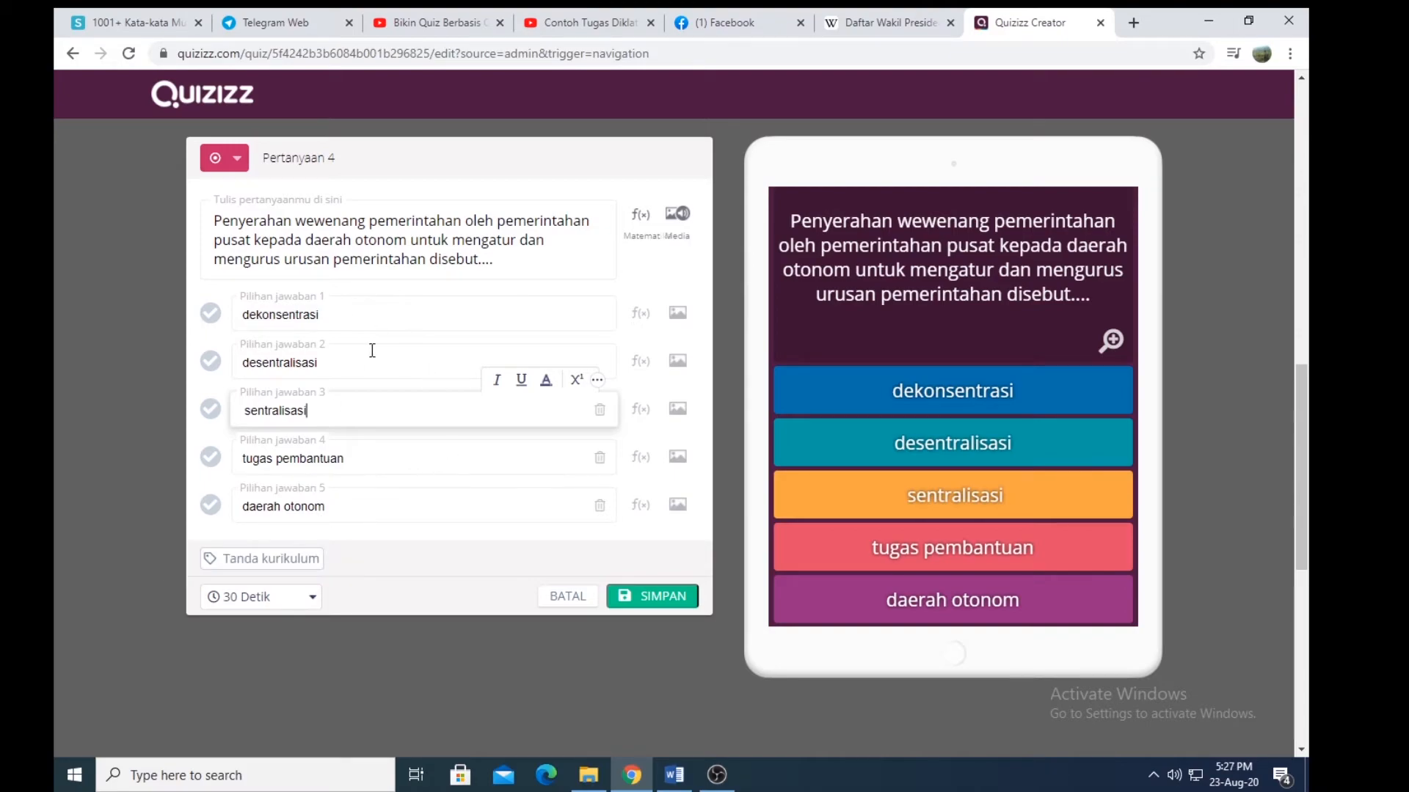
# Step: Check the first question's answer key in the Word document, mark "desentralisasi" as correct in Quizizz, and set question 4's time limit to 20 seconds
pyautogui.click(674, 774)
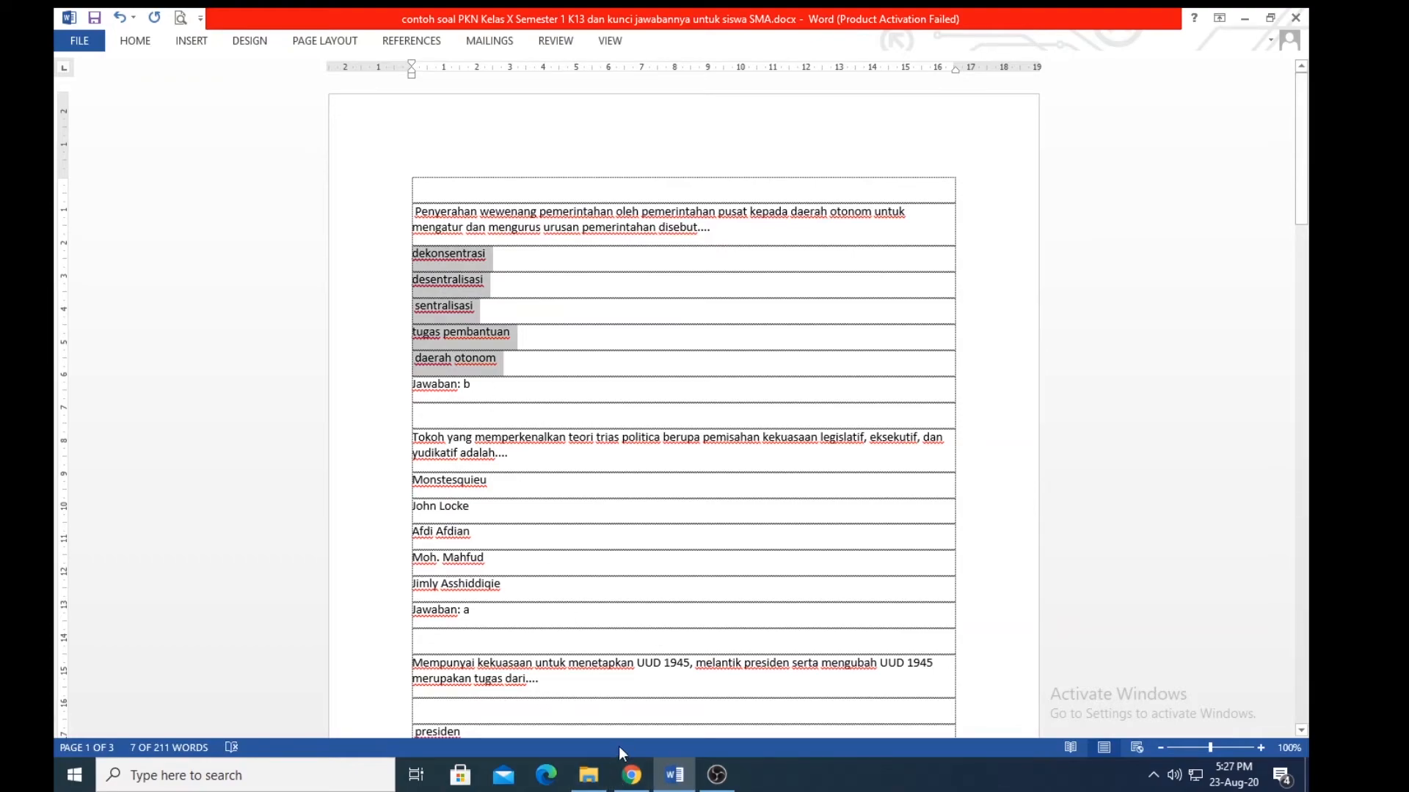
pyautogui.click(642, 784)
pyautogui.click(210, 360)
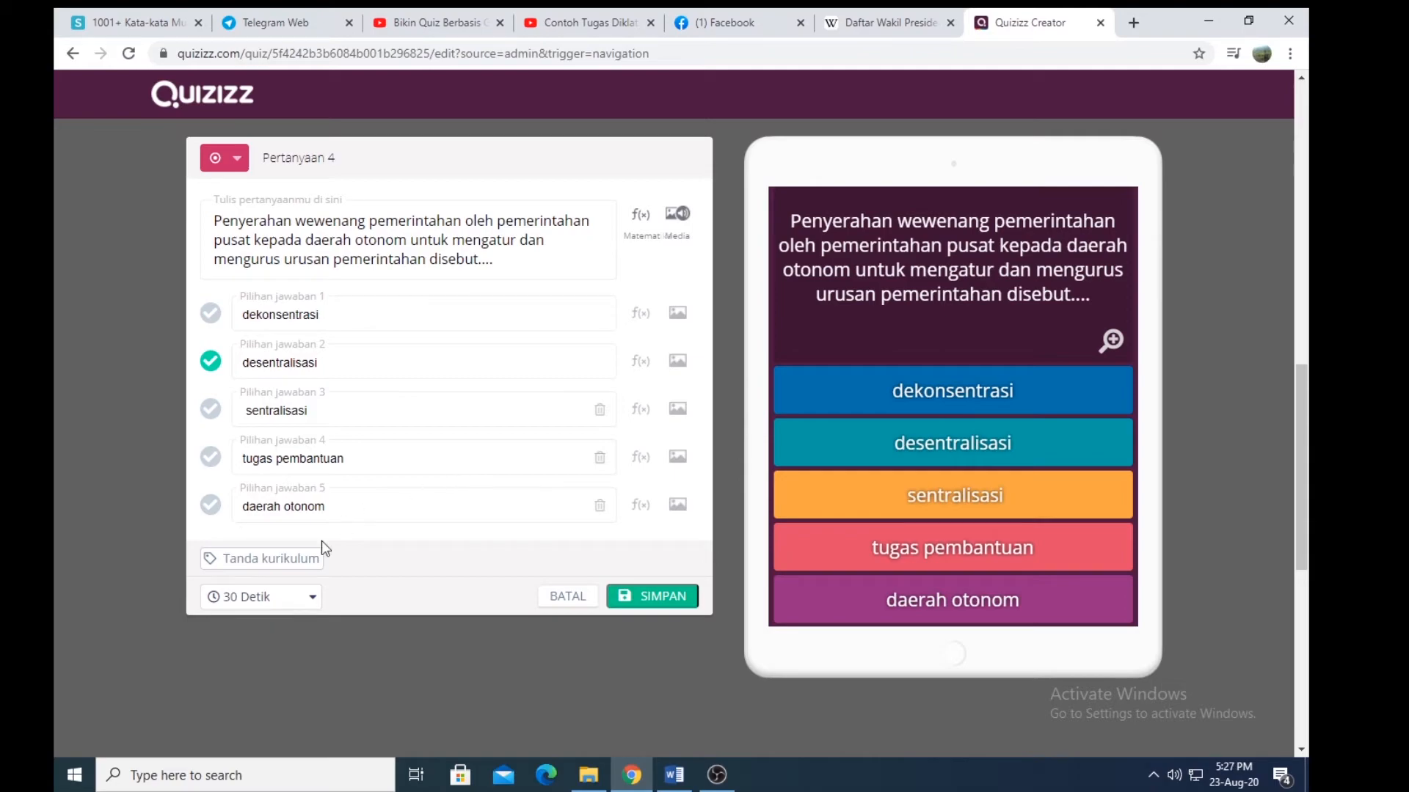
pyautogui.click(308, 596)
pyautogui.click(230, 377)
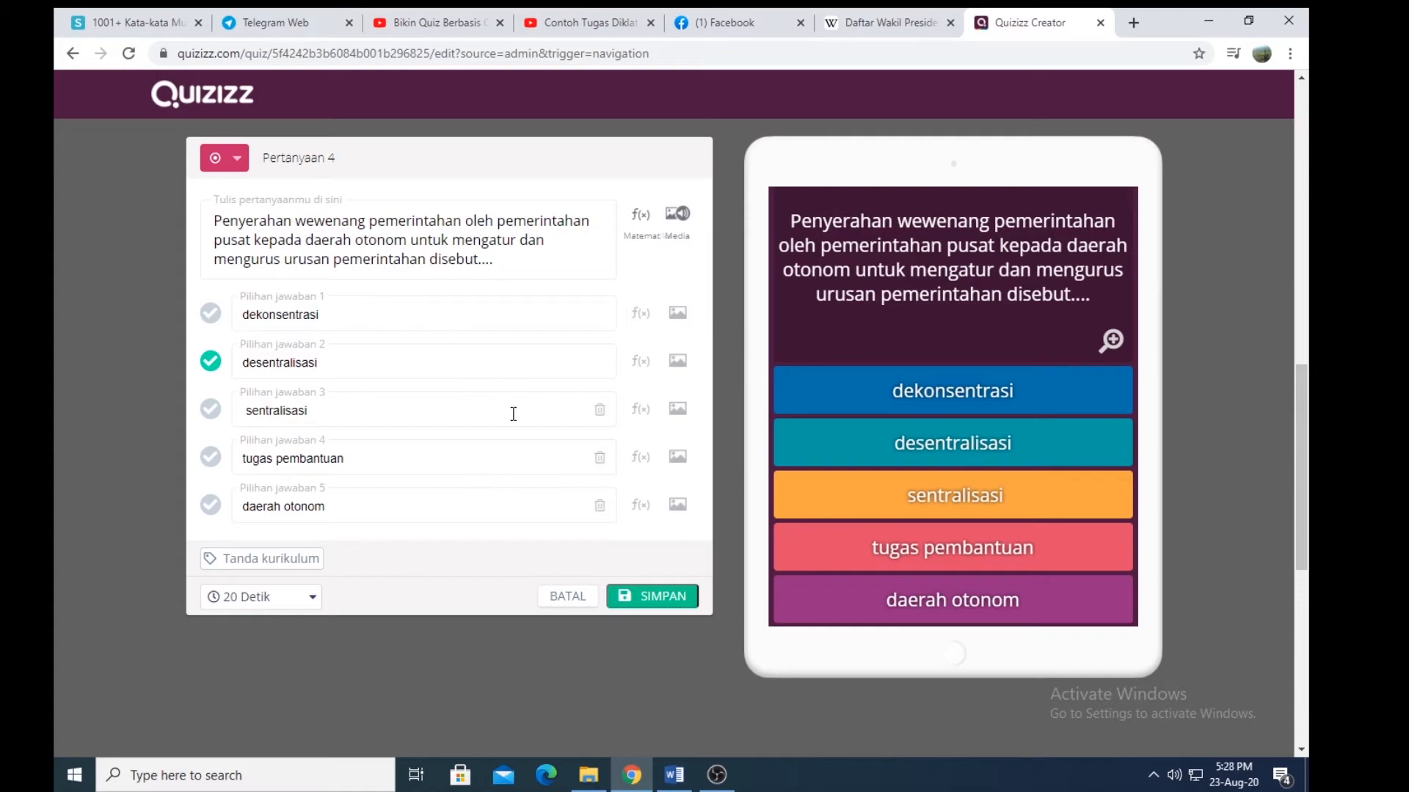
# Step: Attach the image GAMBAR DPR.png from the Downloads folder to question 4 and save the question
pyautogui.click(679, 217)
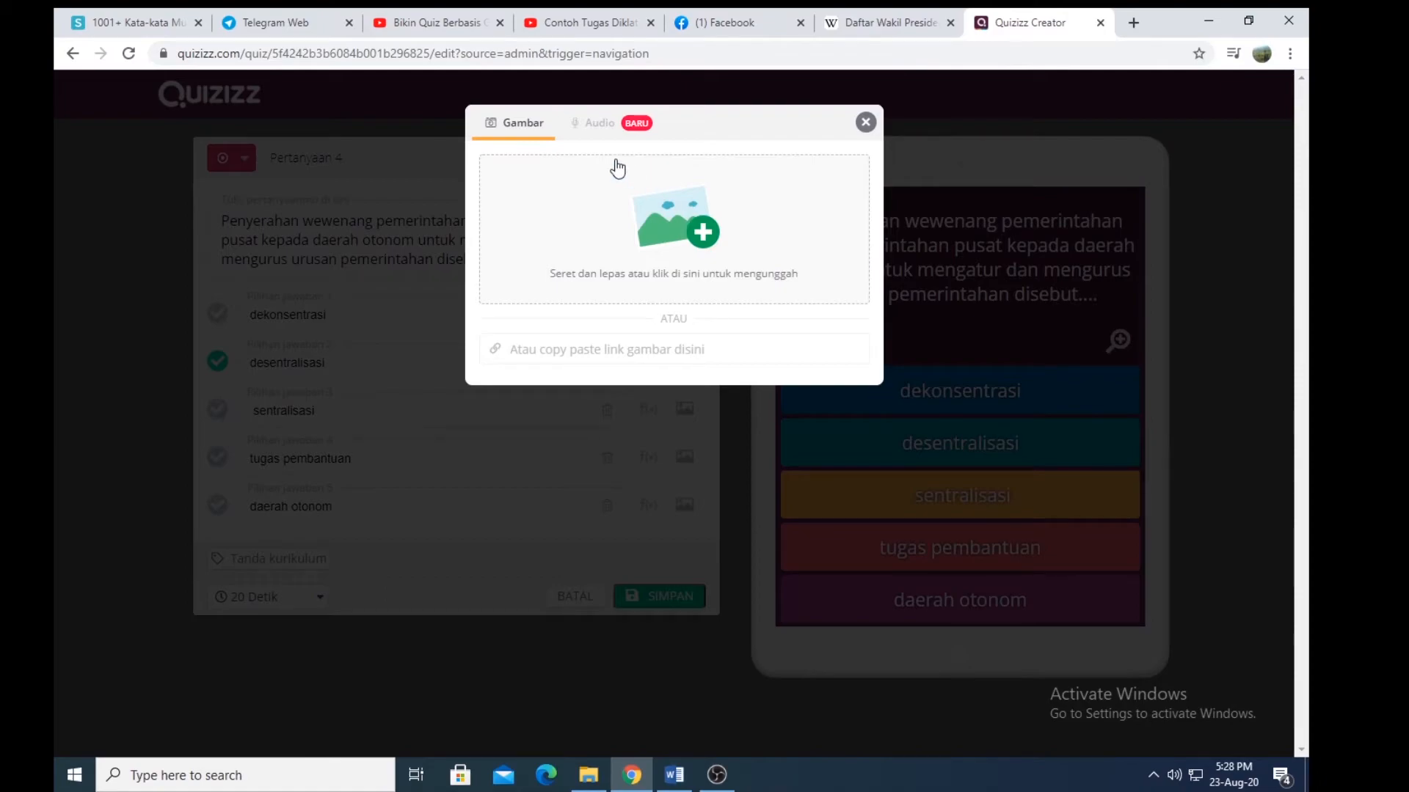
pyautogui.click(702, 239)
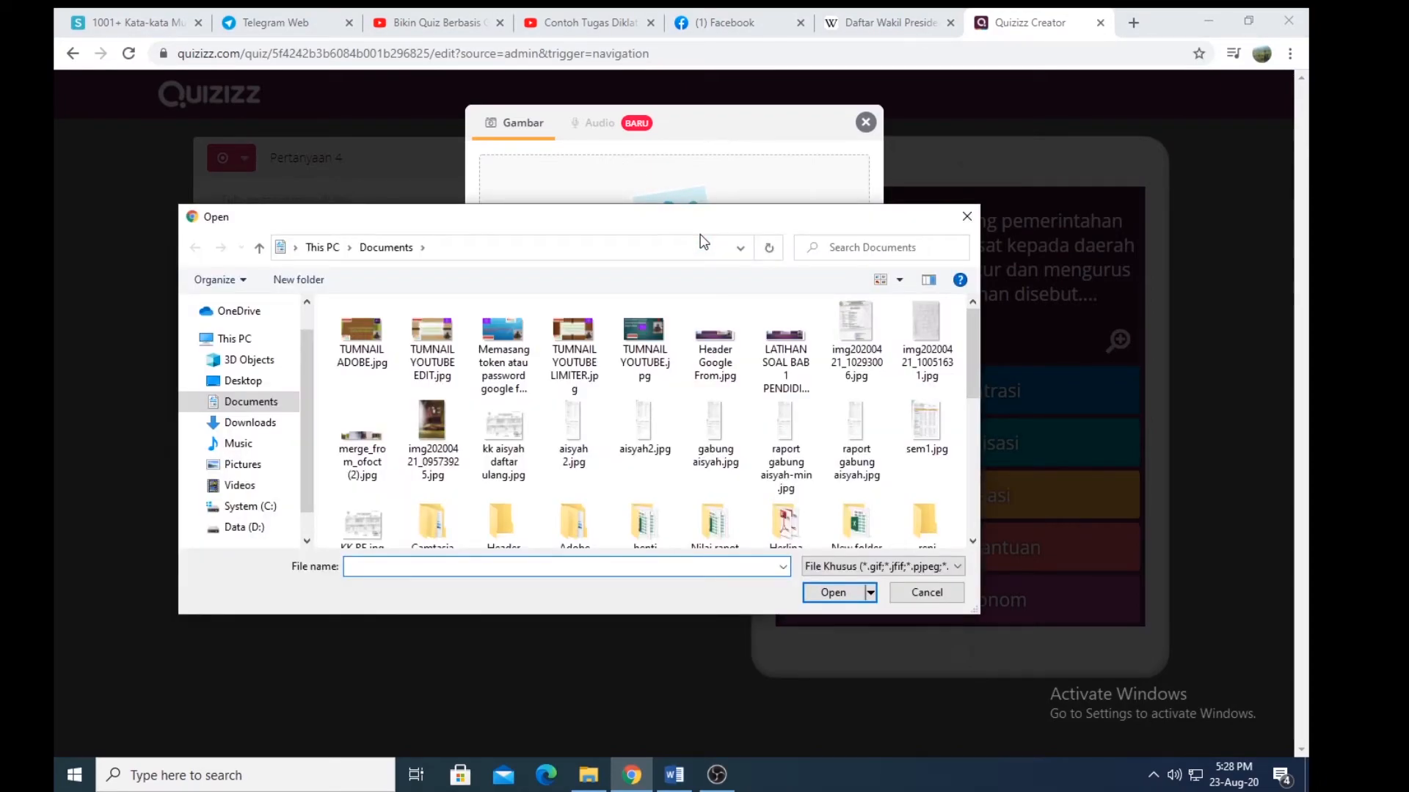
pyautogui.click(275, 381)
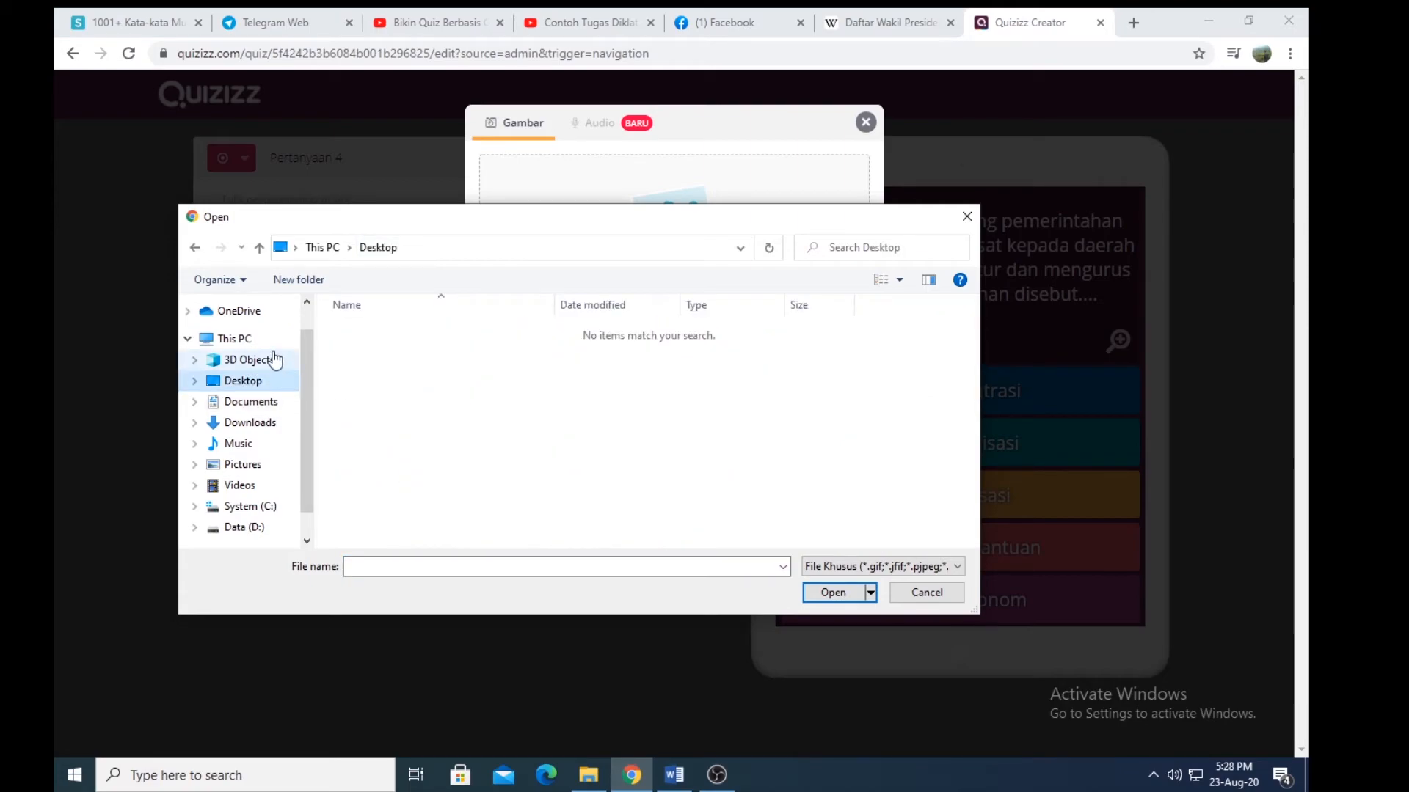
pyautogui.click(966, 218)
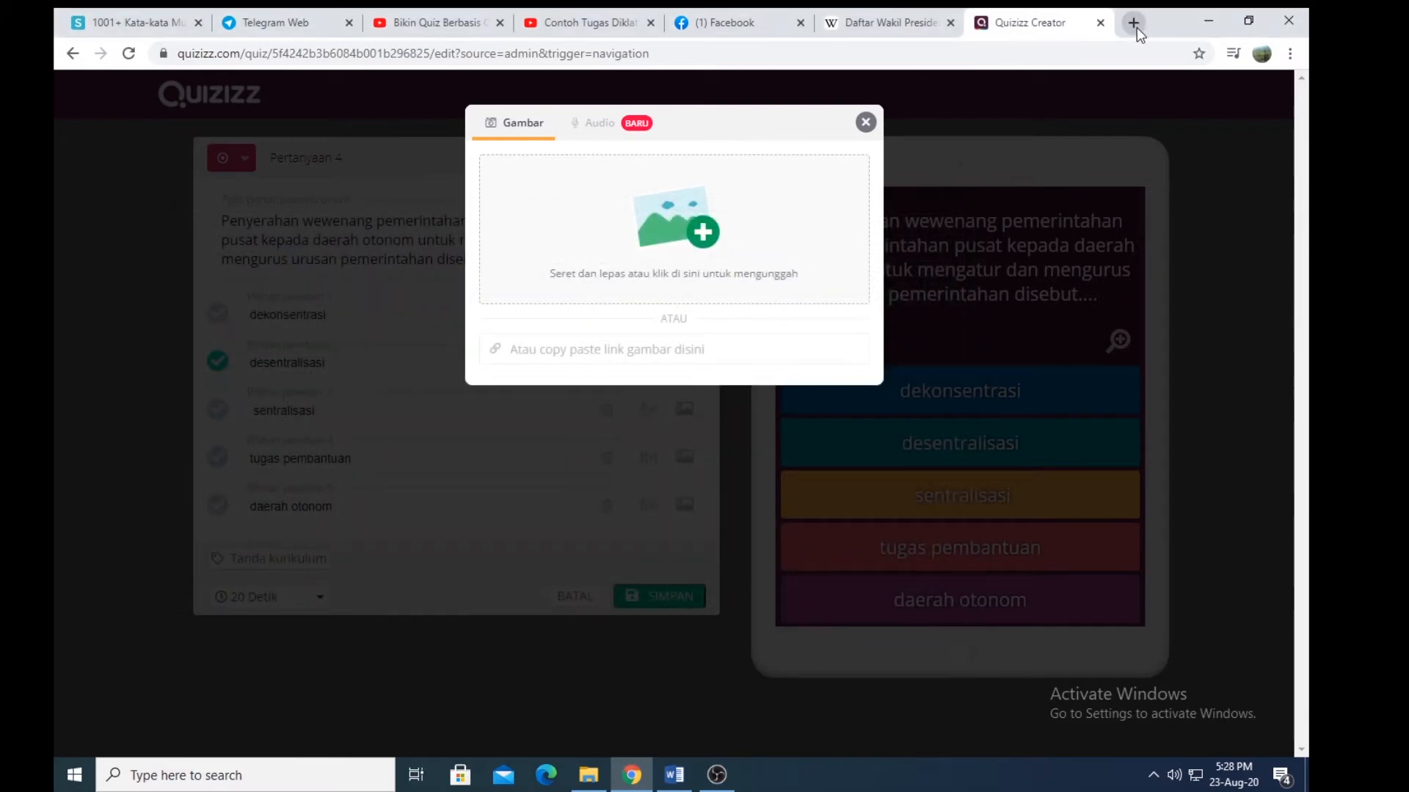
pyautogui.click(607, 278)
pyautogui.scroll(-3, 396, 437)
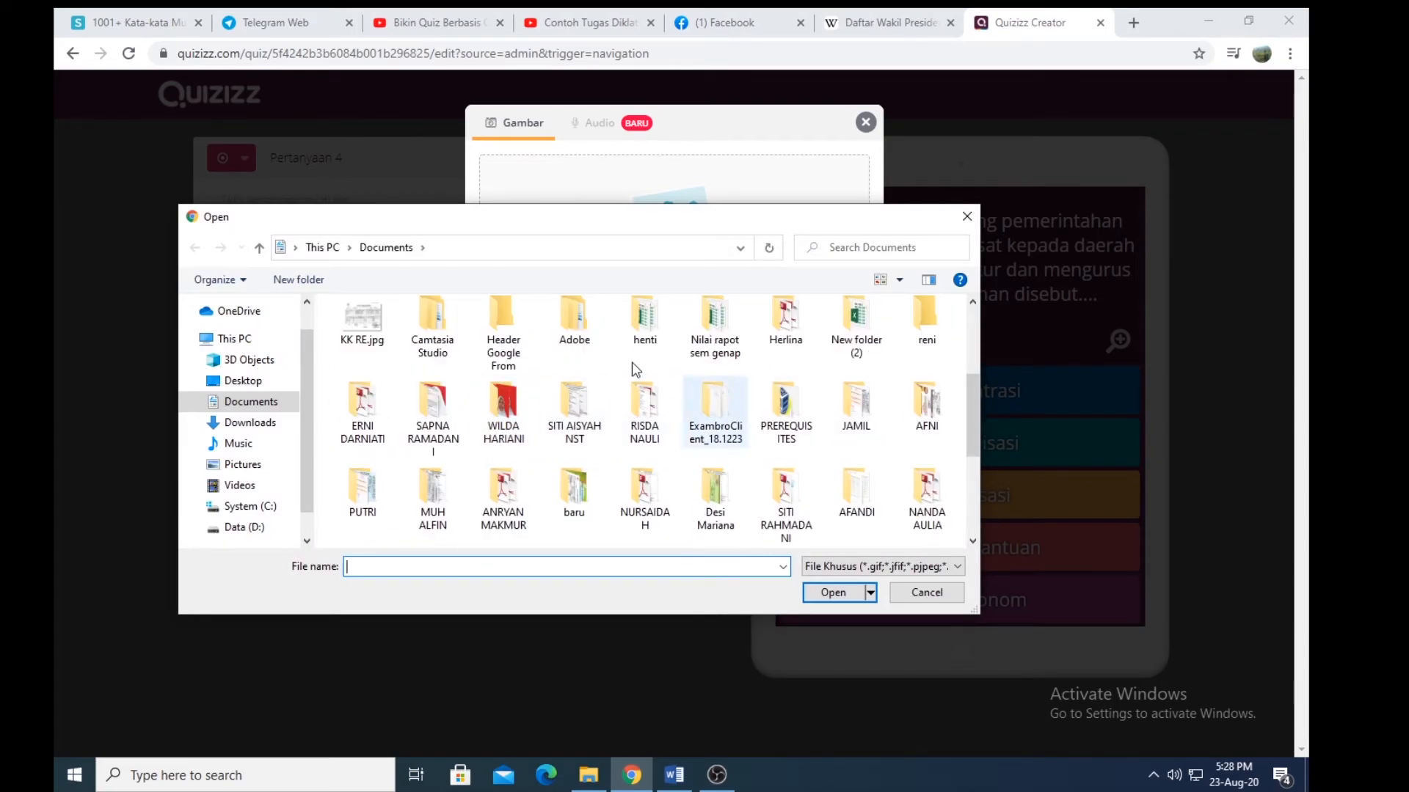
pyautogui.scroll(-5, 632, 362)
pyautogui.click(250, 423)
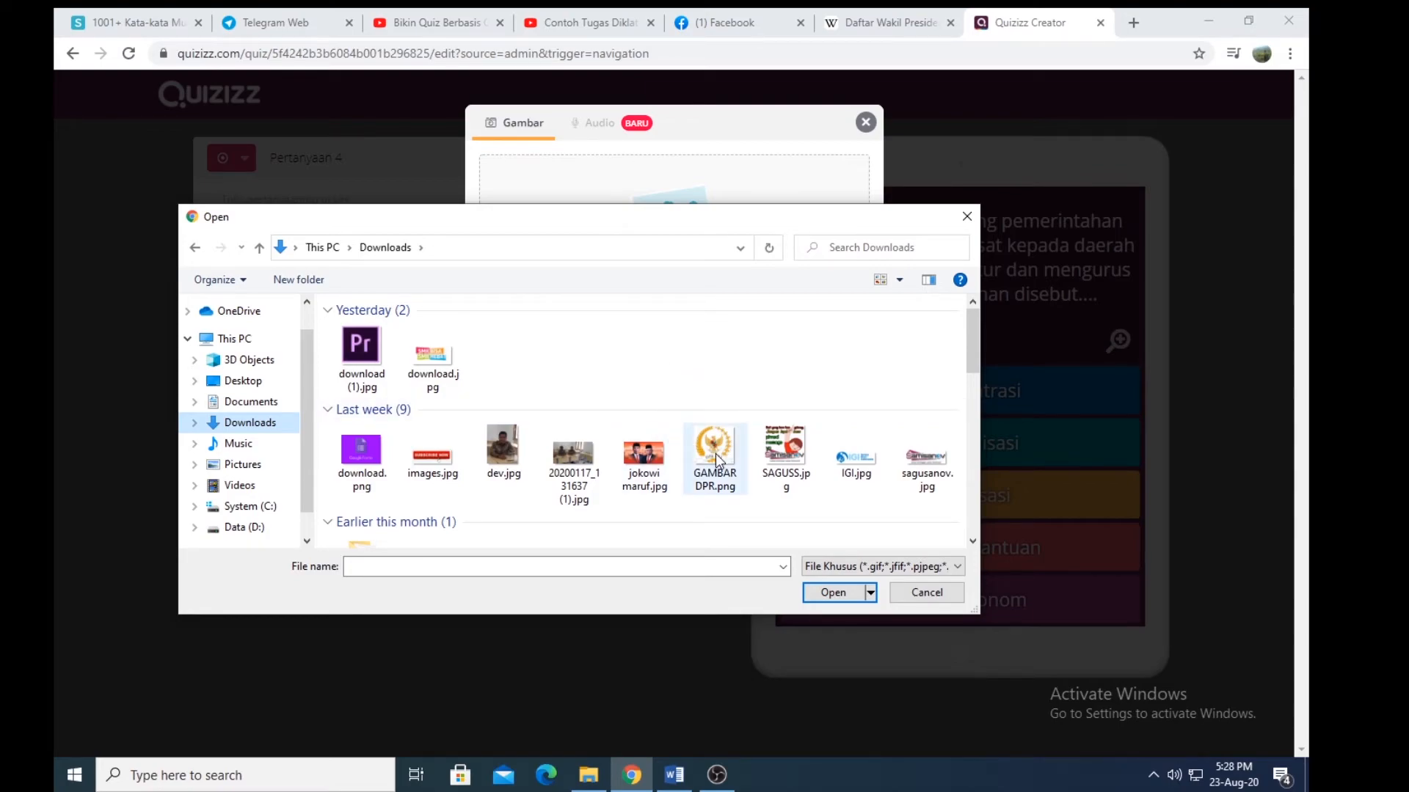
pyautogui.scroll(-3, 522, 405)
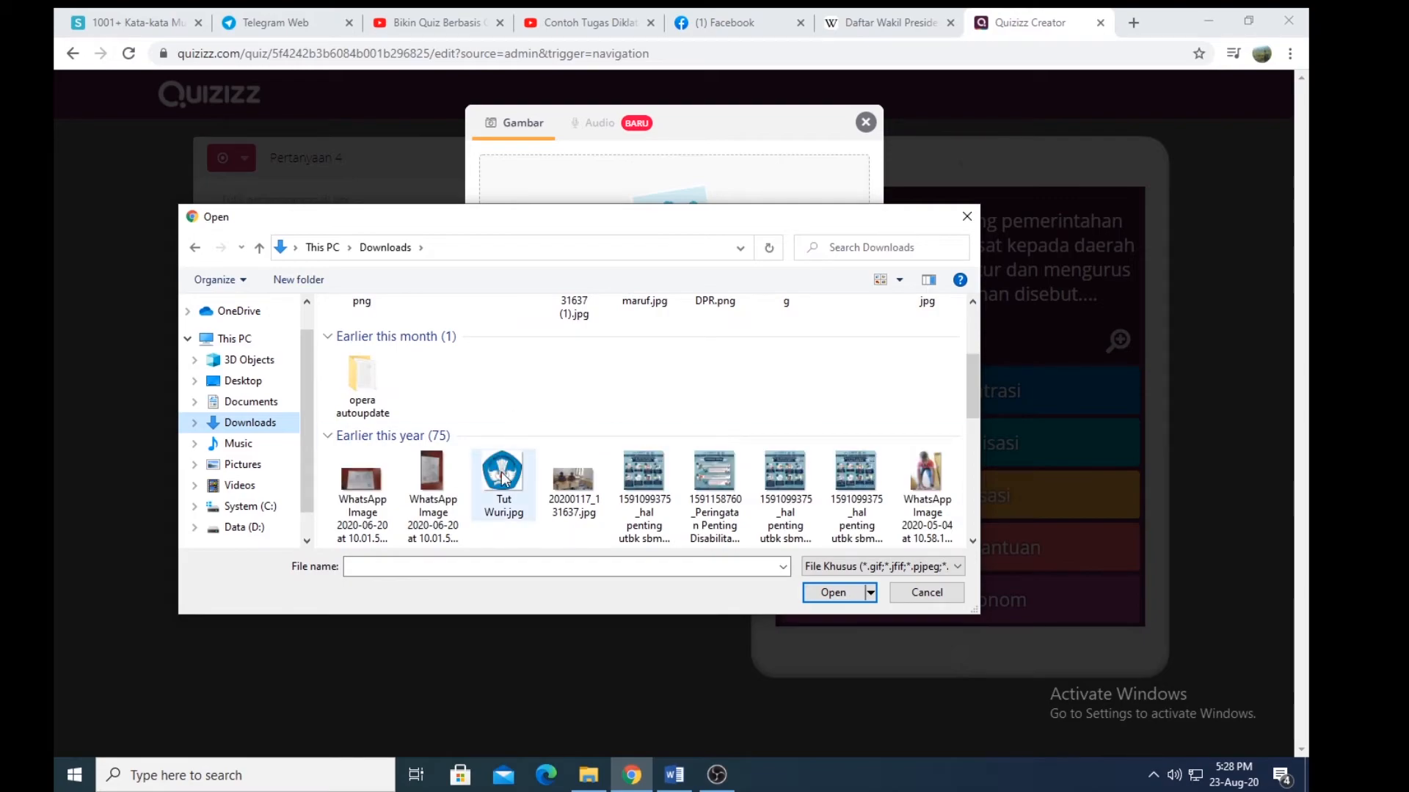
pyautogui.scroll(3, 734, 375)
pyautogui.click(714, 426)
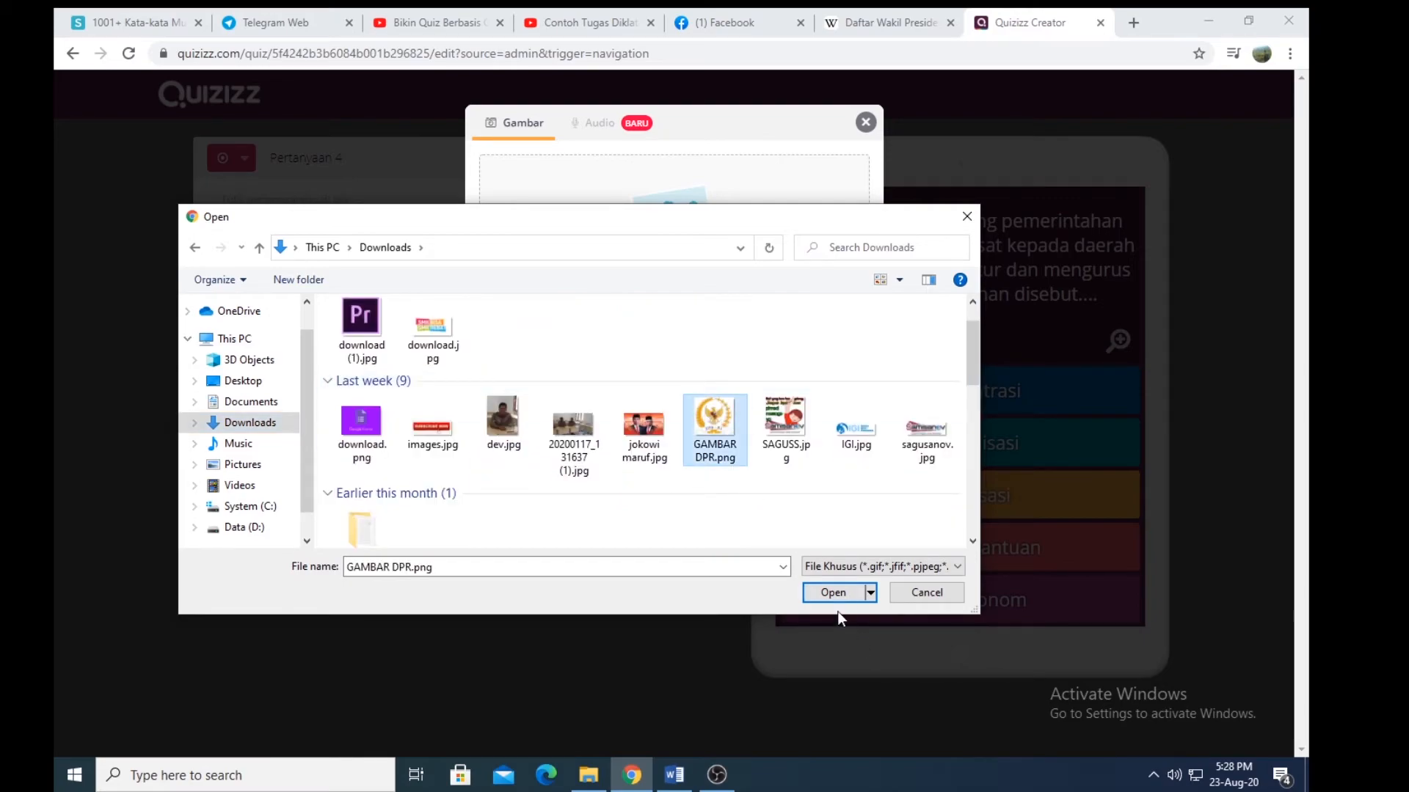
pyautogui.click(832, 598)
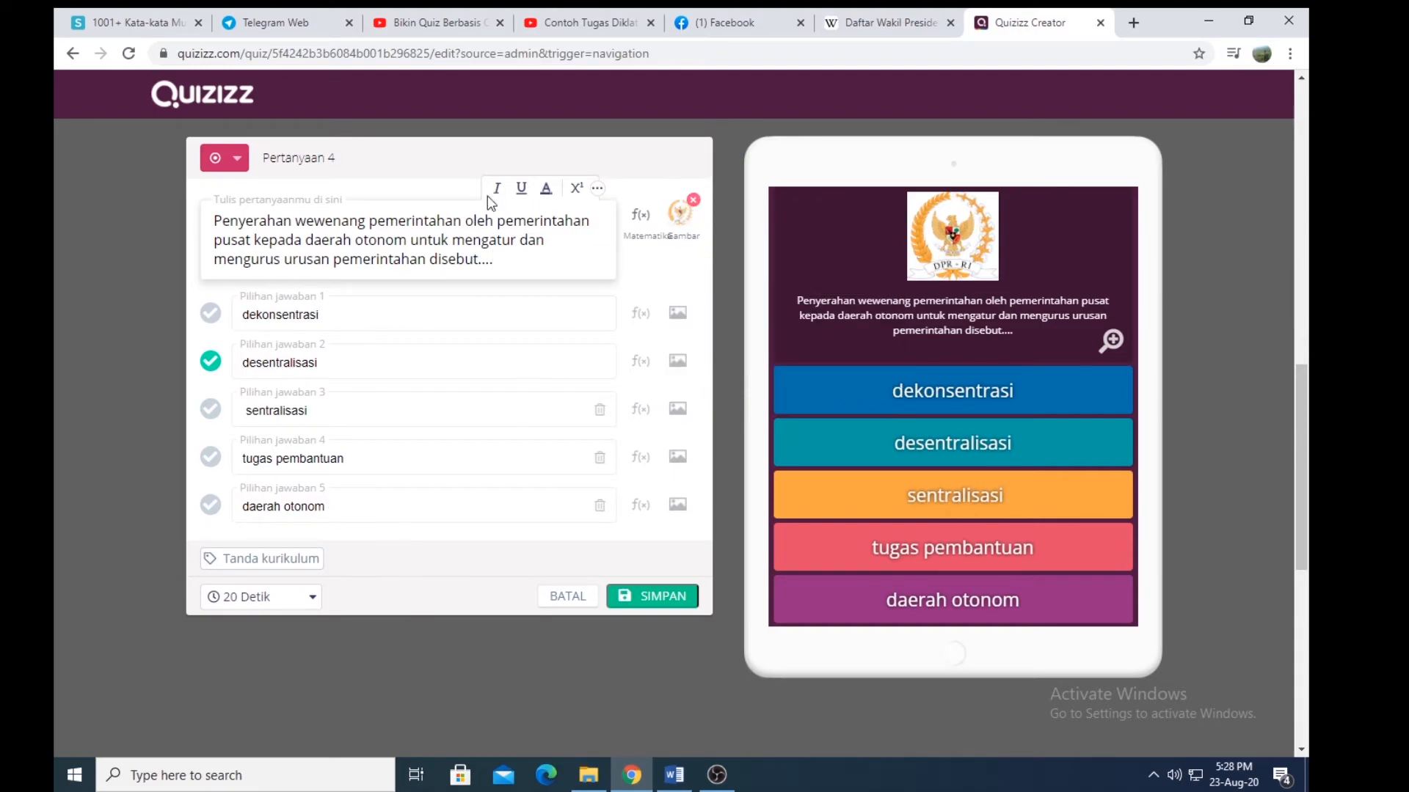
pyautogui.click(660, 598)
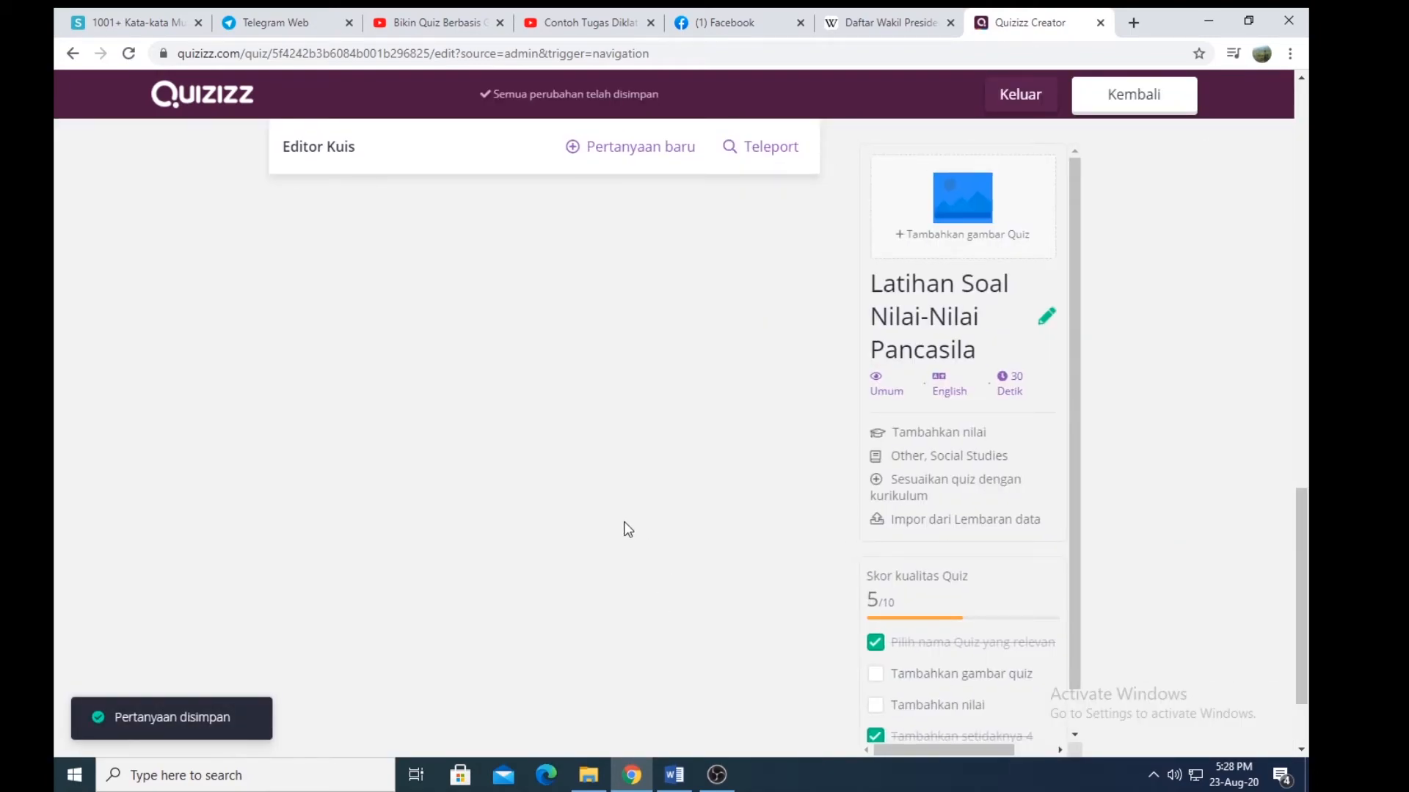
# Step: Add a new multiple-choice question after question 4 in the quiz
pyautogui.scroll(9, 623, 522)
pyautogui.scroll(7, 625, 465)
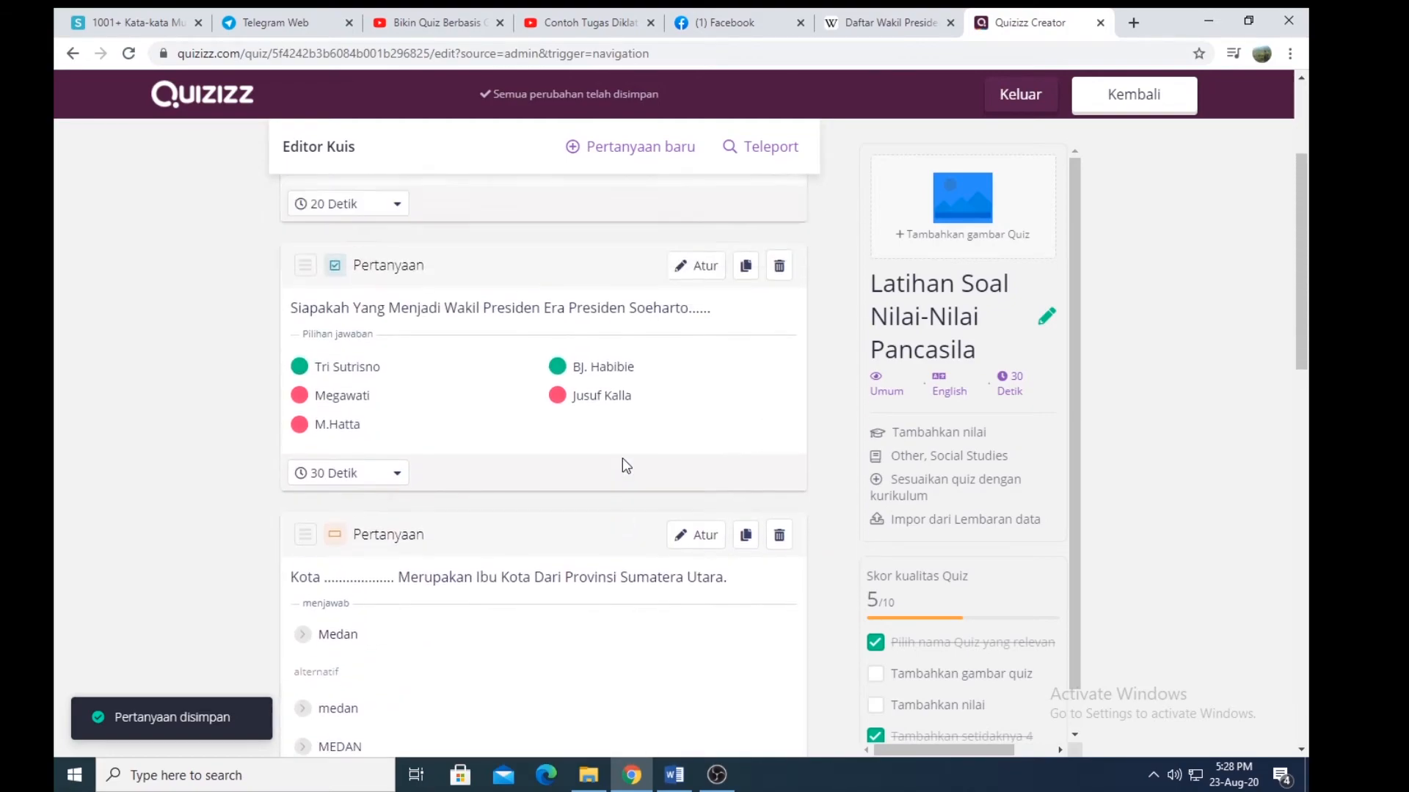
pyautogui.scroll(-7, 625, 462)
pyautogui.scroll(-3, 622, 443)
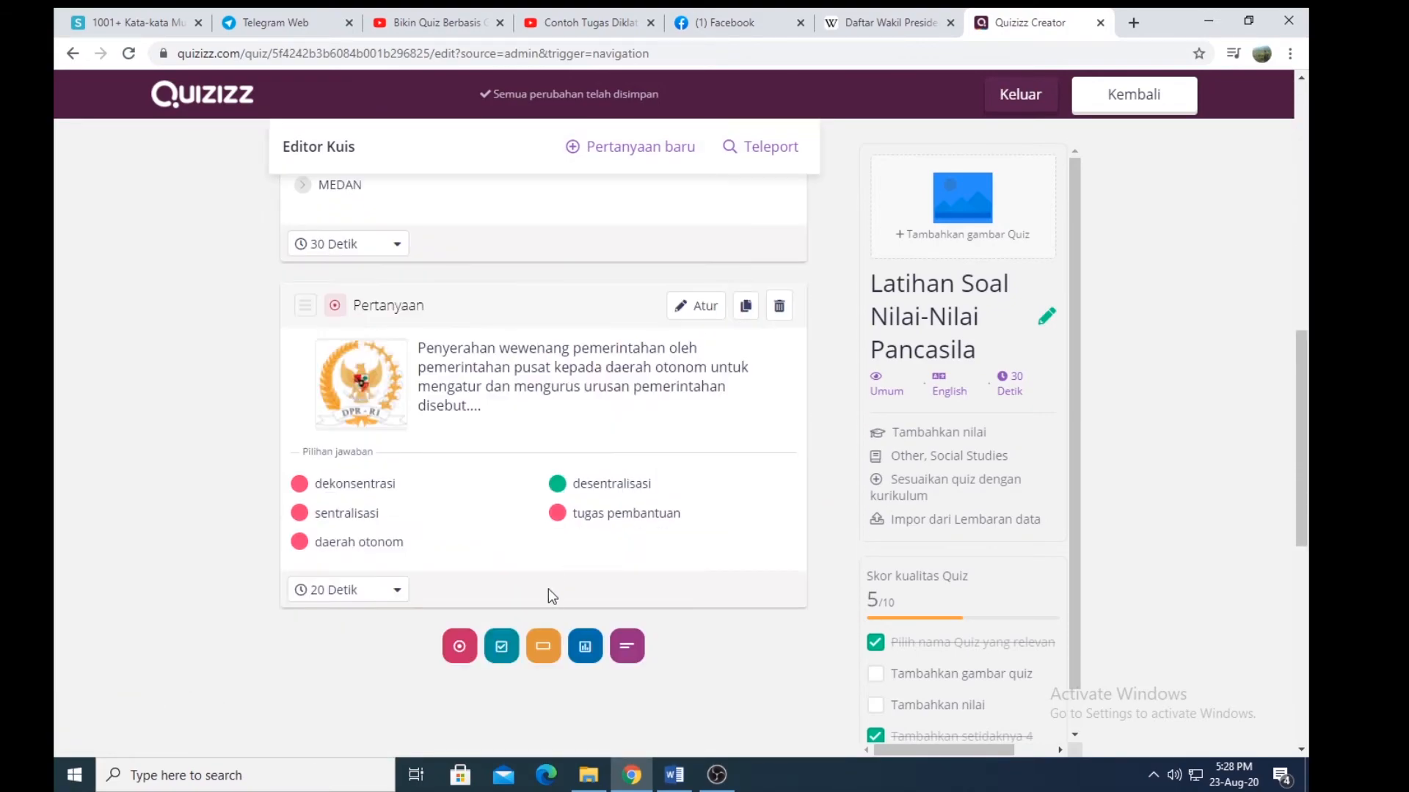
pyautogui.click(456, 645)
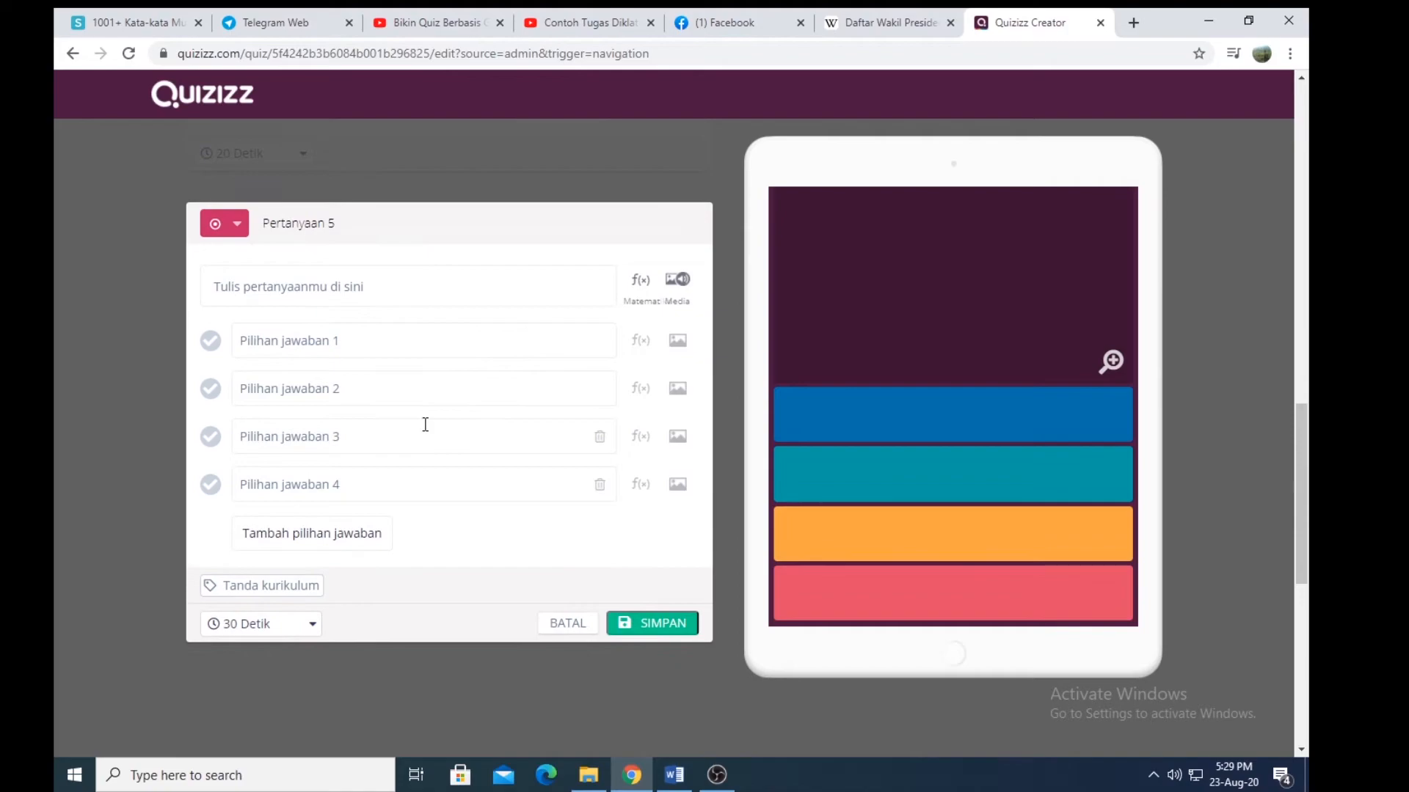
# Step: Copy the second question, "Tokoh yang memperkenalkan teori trias politica... adalah....", from the Word document into question 5's text in Quizizz
pyautogui.click(330, 226)
pyautogui.click(682, 776)
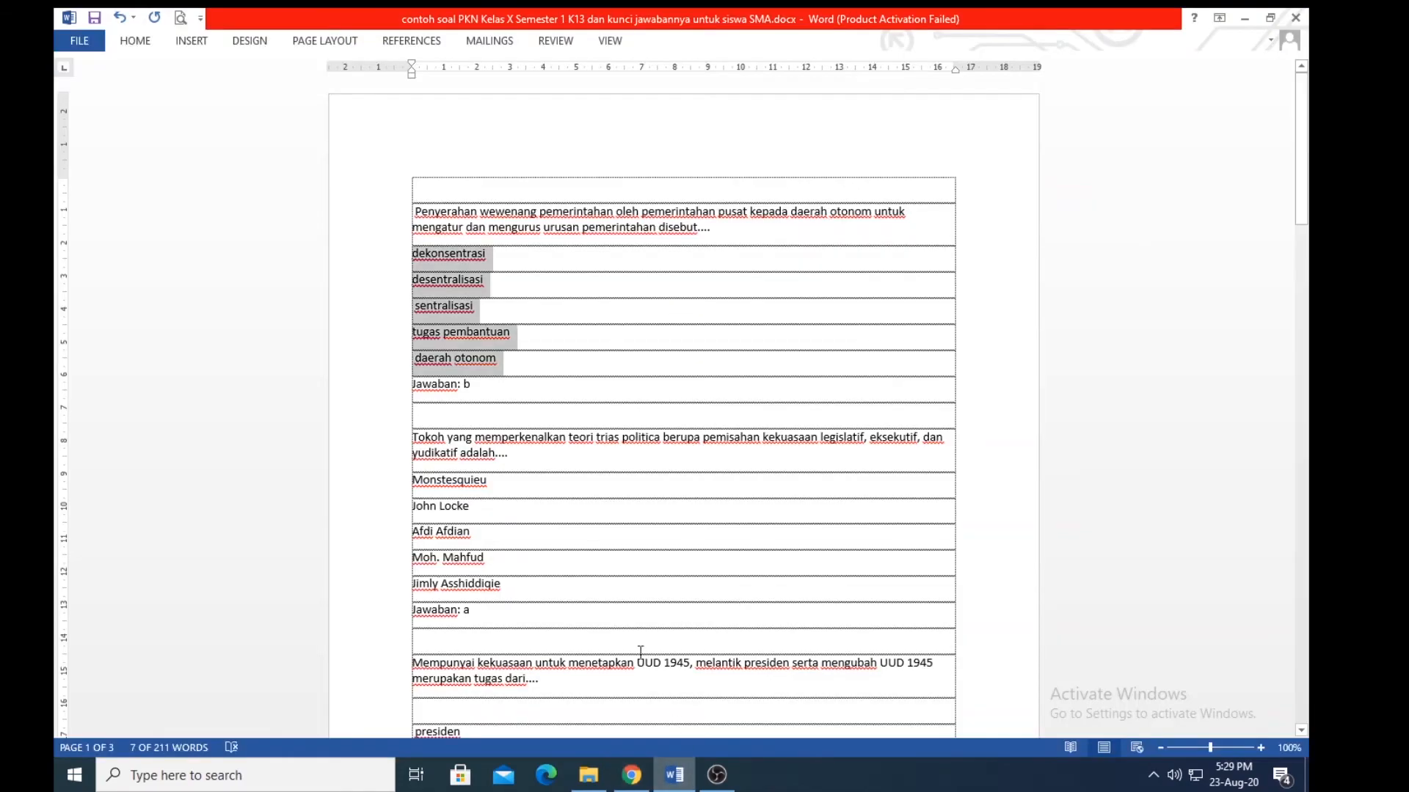
pyautogui.moveTo(417, 438); pyautogui.dragTo(515, 457)
pyautogui.hotkey('ctrl', 'c')
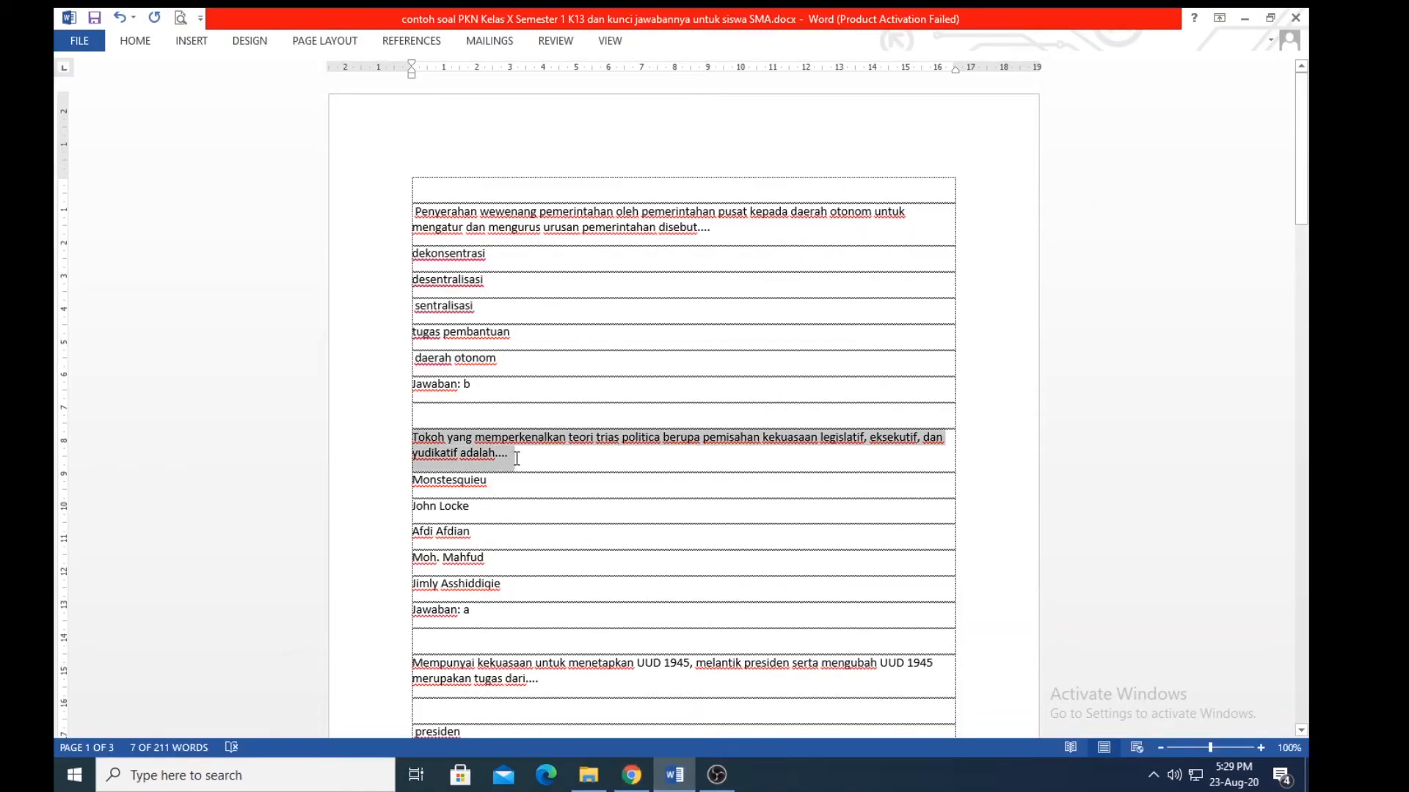
pyautogui.click(631, 775)
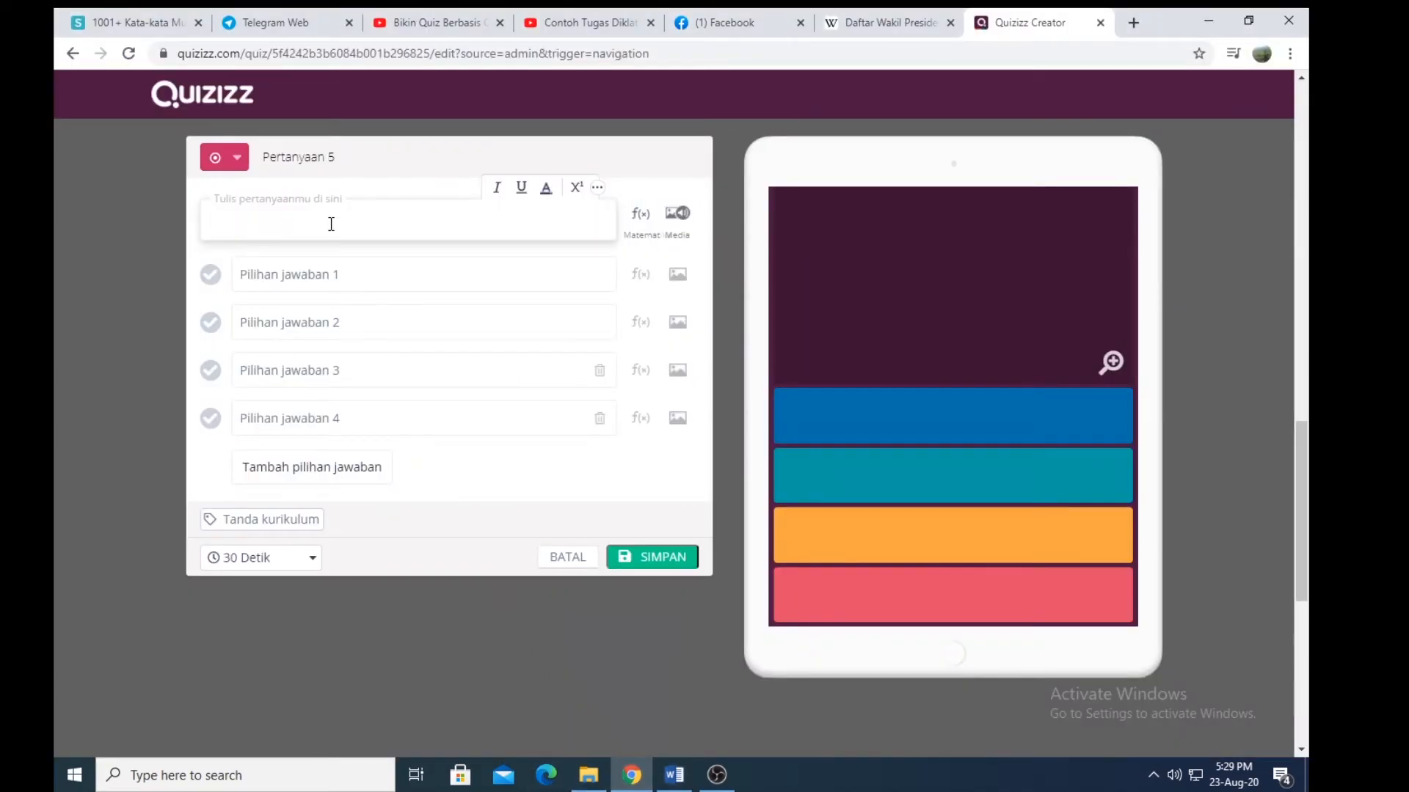
pyautogui.hotkey('ctrl', 'v')
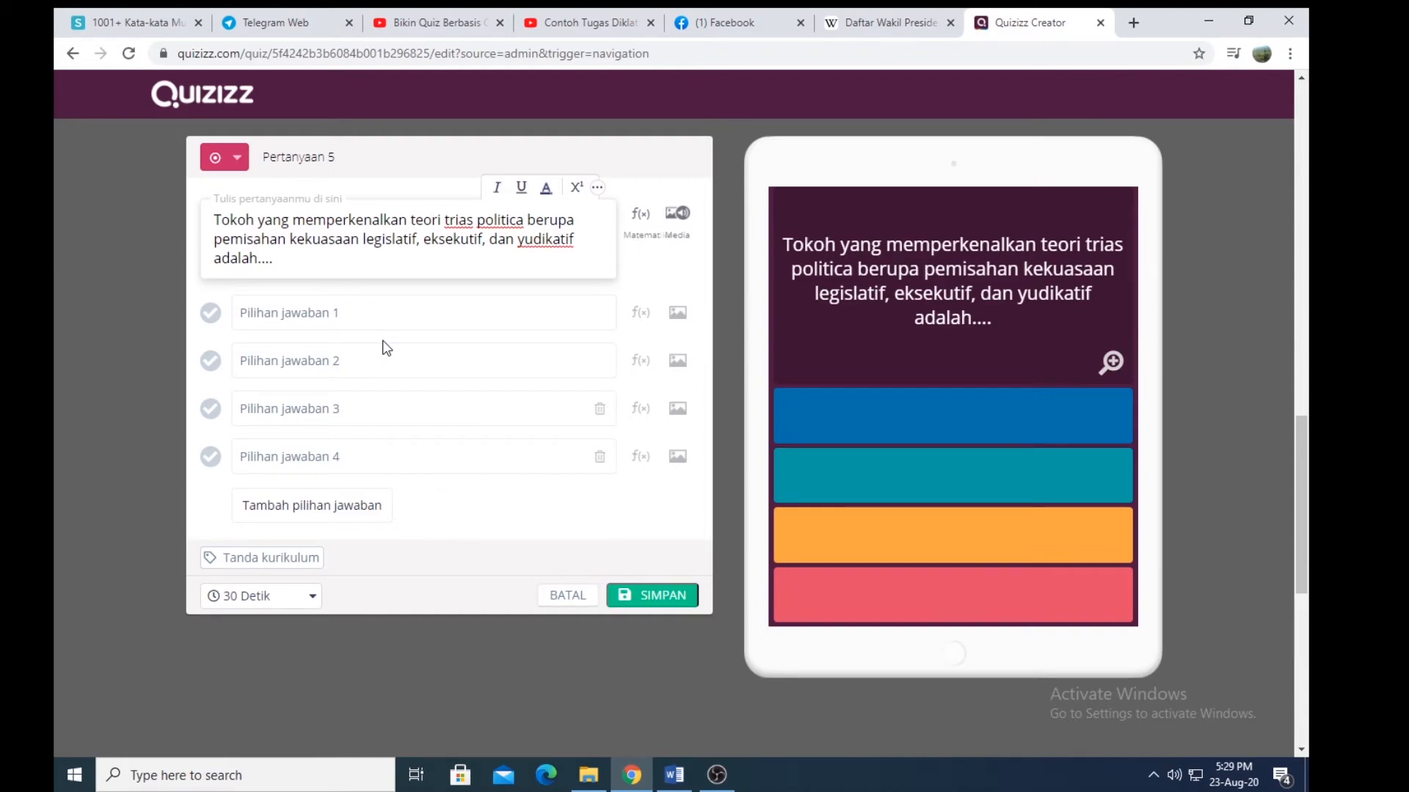
# Step: Copy the five answers from "Monstesquieu" to "Jimly Asshiddiqie" in the Word document into question 5's first answer option in Quizizz
pyautogui.click(381, 317)
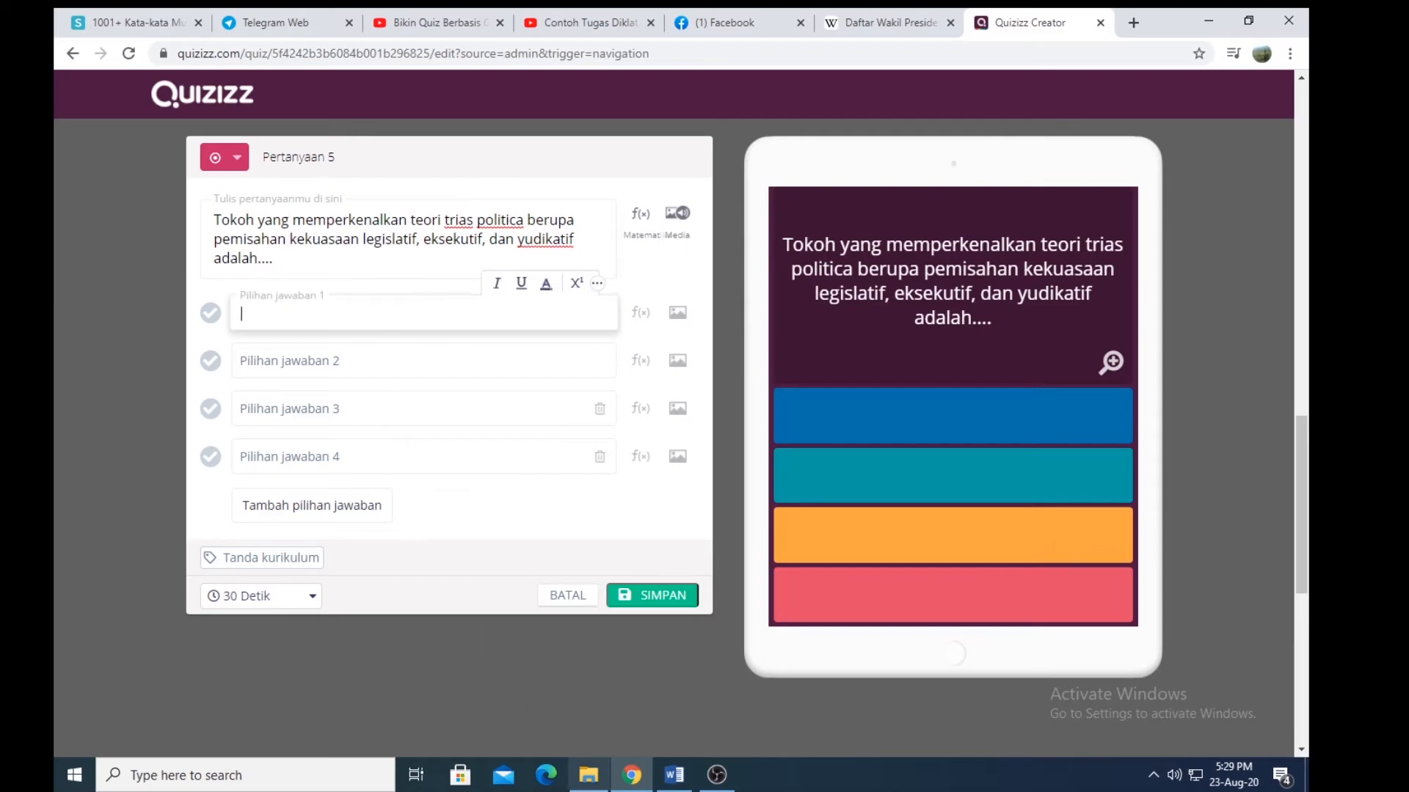
pyautogui.click(674, 775)
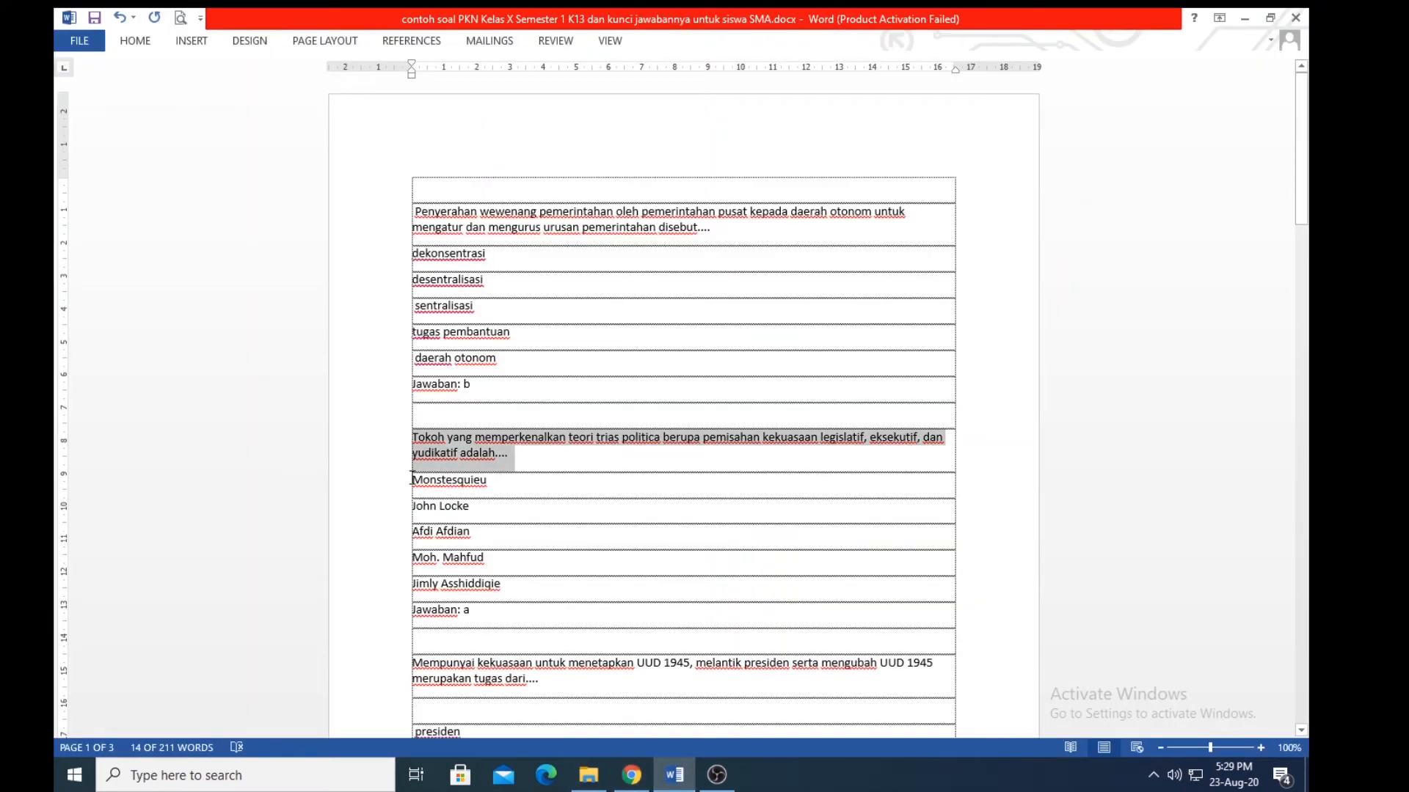
pyautogui.moveTo(412, 478); pyautogui.dragTo(502, 598)
pyautogui.hotkey('ctrl', 'c')
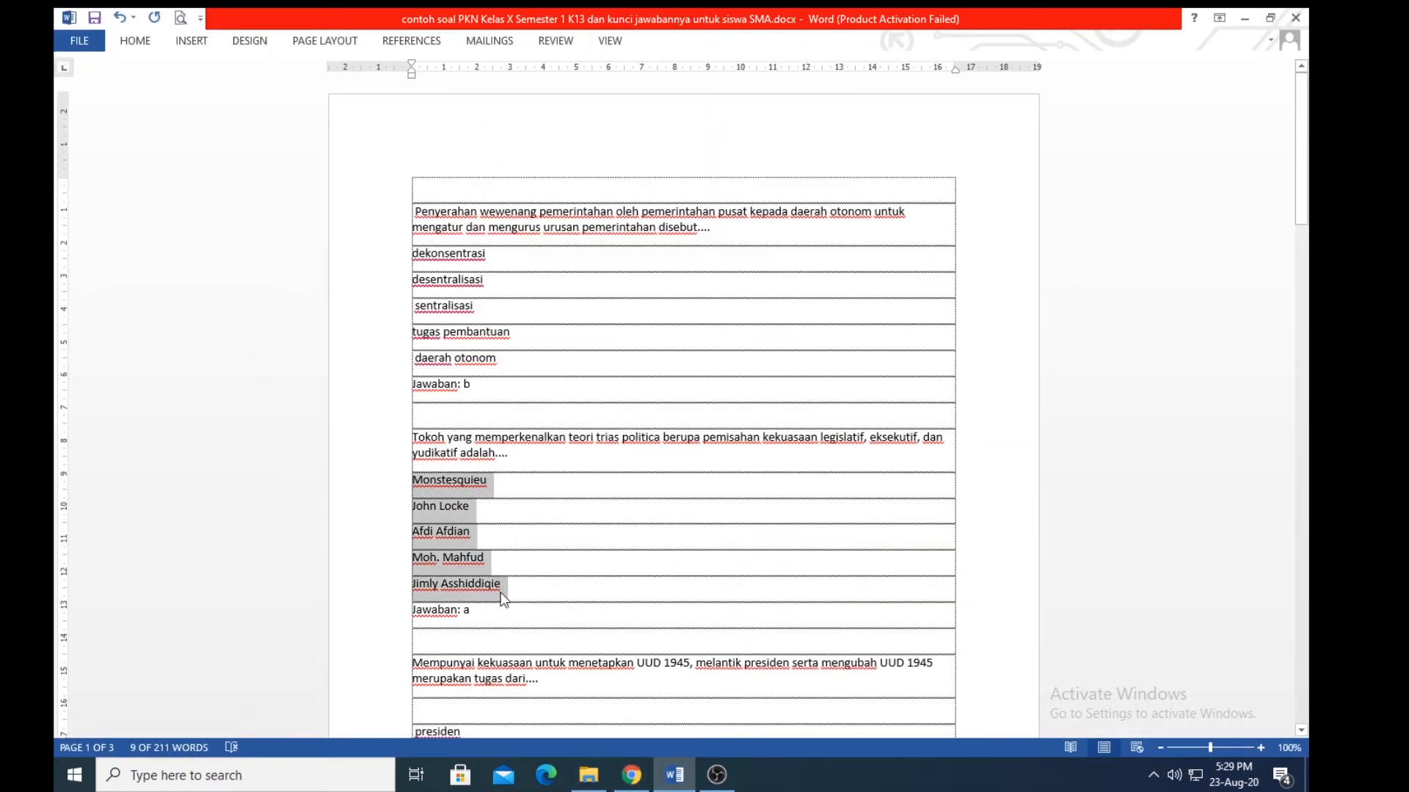
pyautogui.click(631, 775)
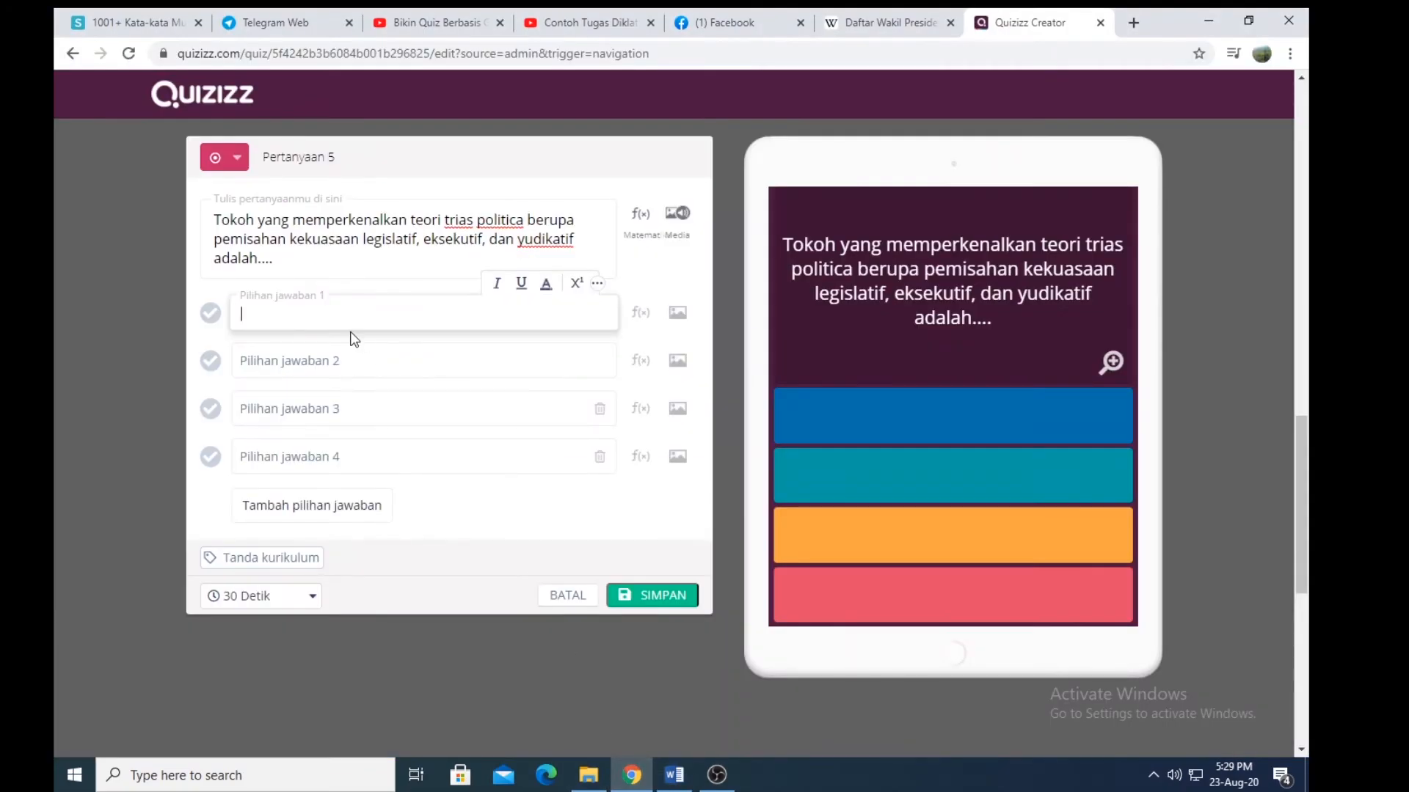
pyautogui.hotkey('ctrl', 'v')
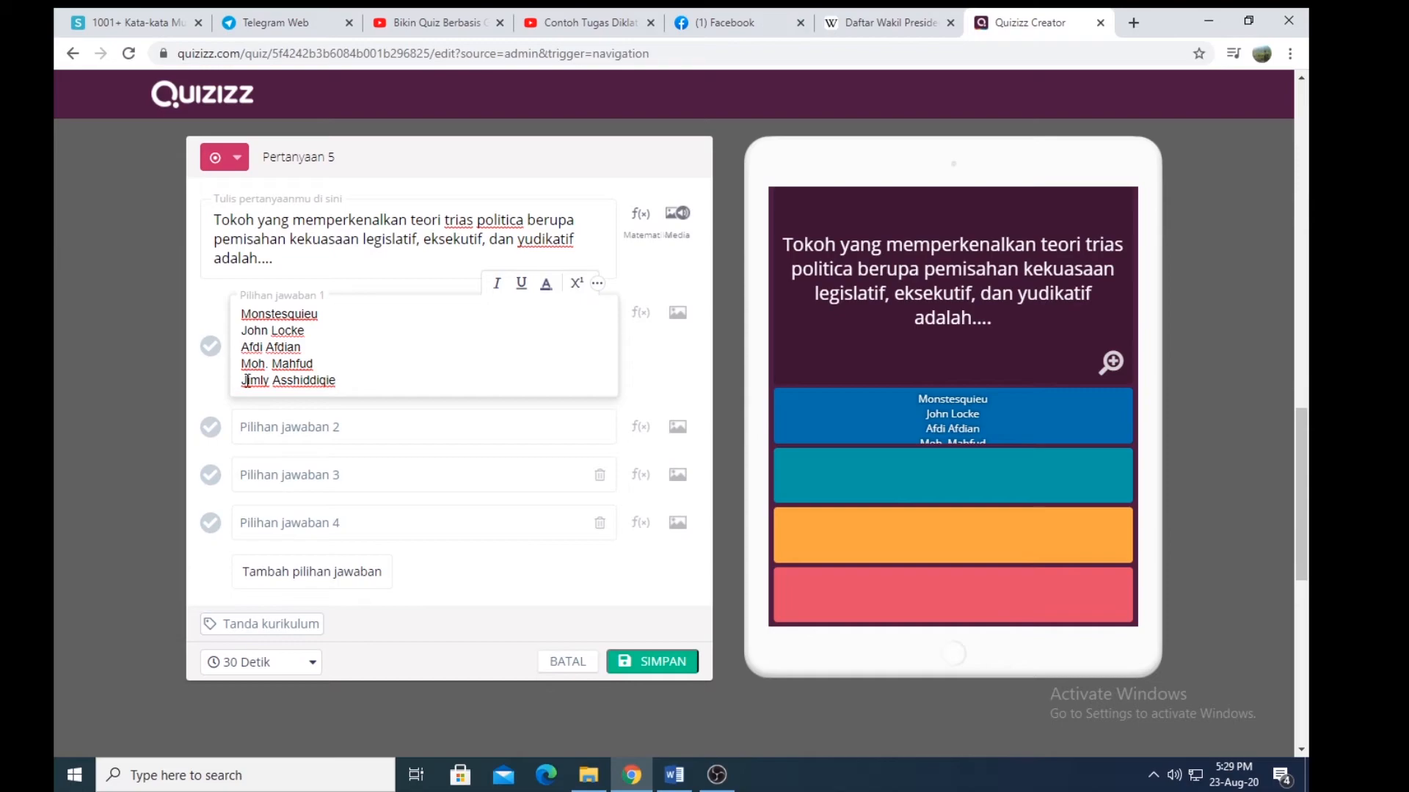
# Step: Move "Jimly Asshiddiqie" from question 5's first answer option into a newly added fifth answer option
pyautogui.moveTo(243, 382); pyautogui.dragTo(344, 386)
pyautogui.hotkey('ctrl', 'c')
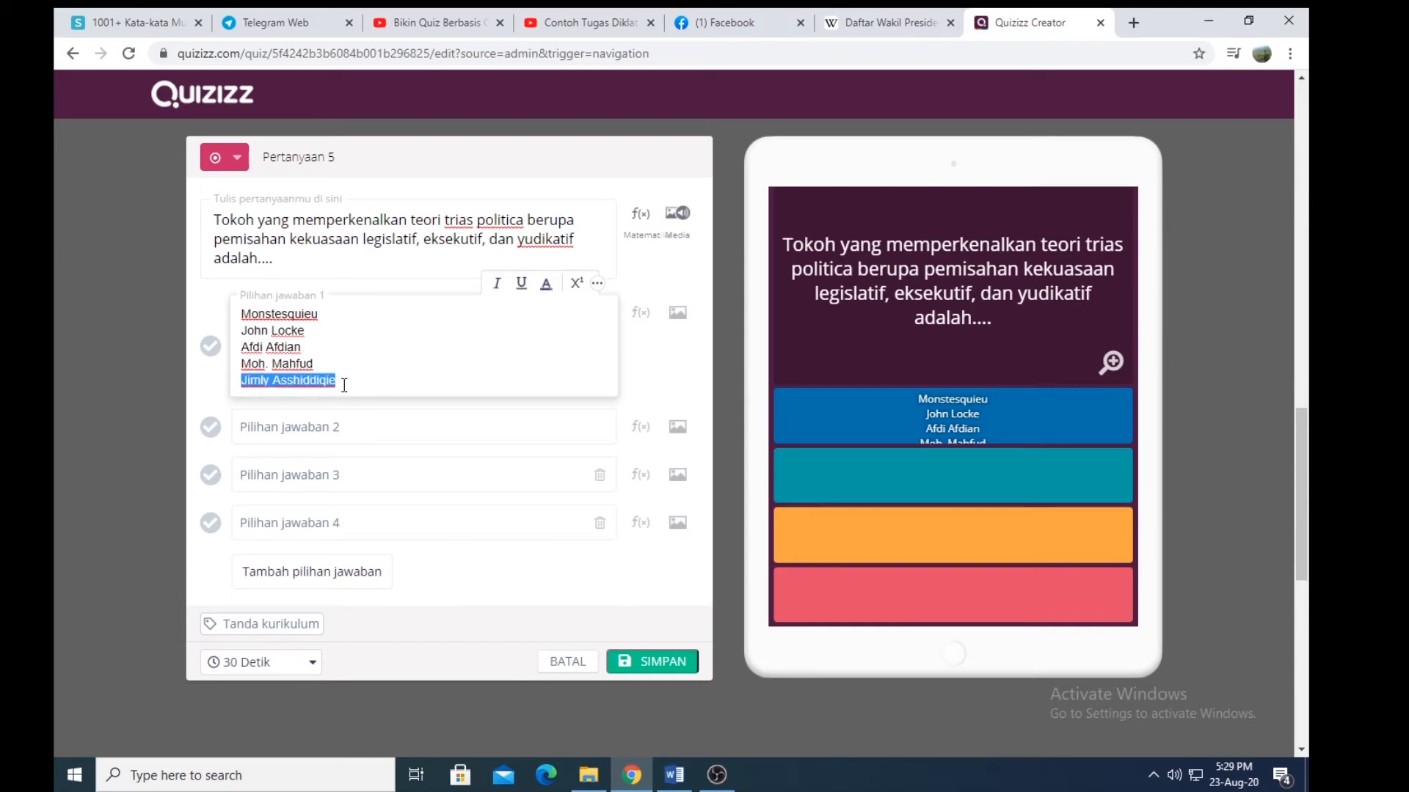
pyautogui.press('BackSpace')
pyautogui.click(307, 558)
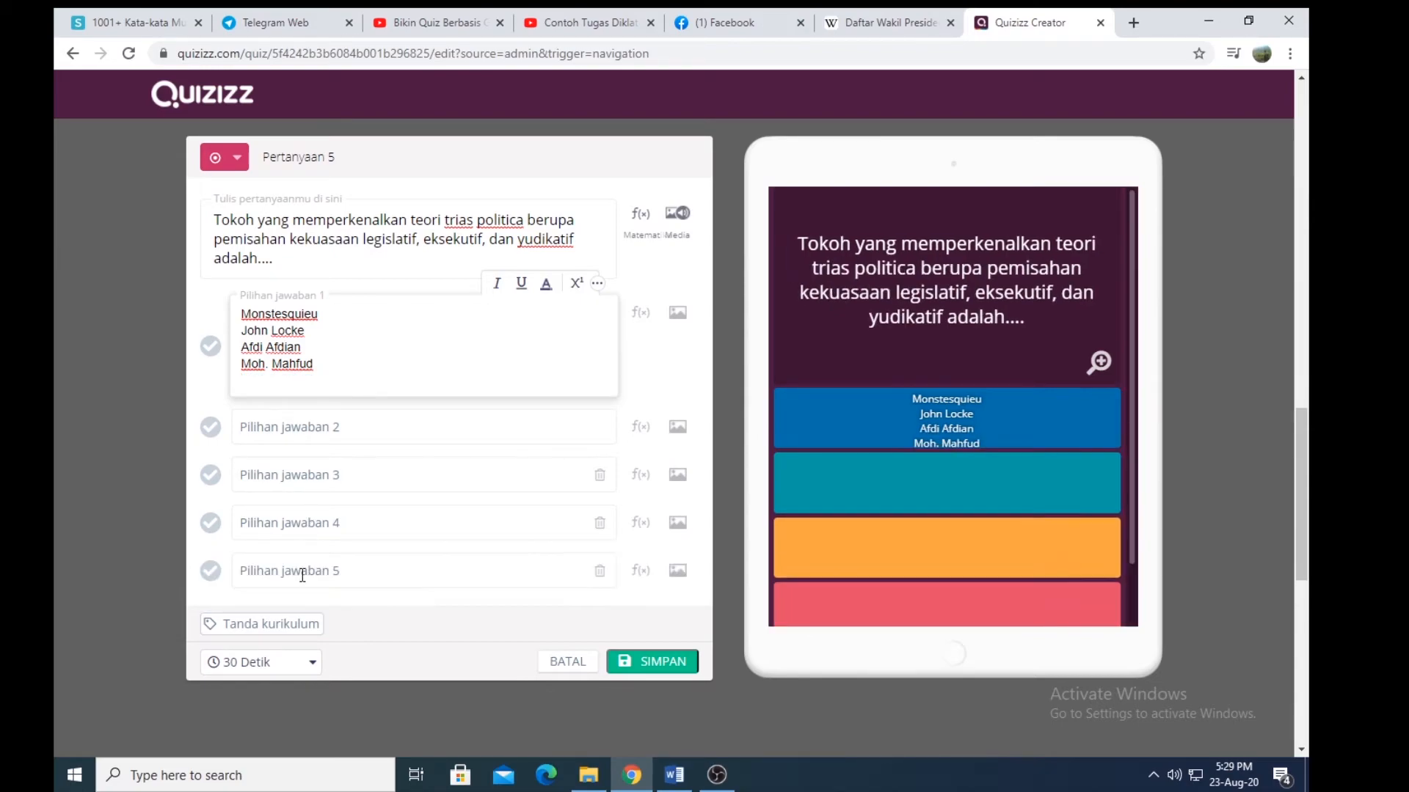
pyautogui.click(294, 573)
pyautogui.hotkey('ctrl', 'v')
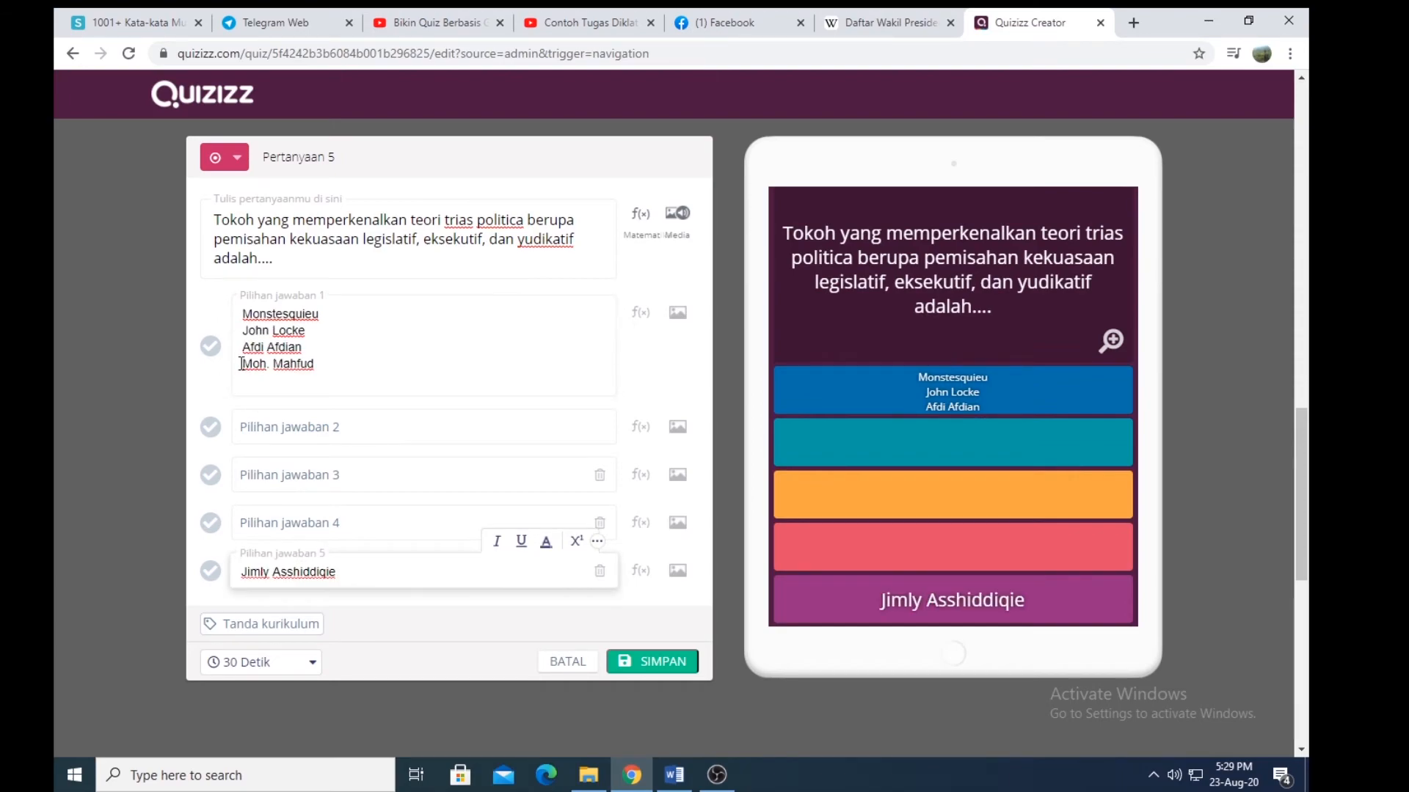
# Step: Move "Moh. Mahfud" from question 5's first answer option into the fourth answer option
pyautogui.moveTo(242, 364); pyautogui.dragTo(328, 367)
pyautogui.hotkey('ctrl', 'c')
pyautogui.press('BackSpace')
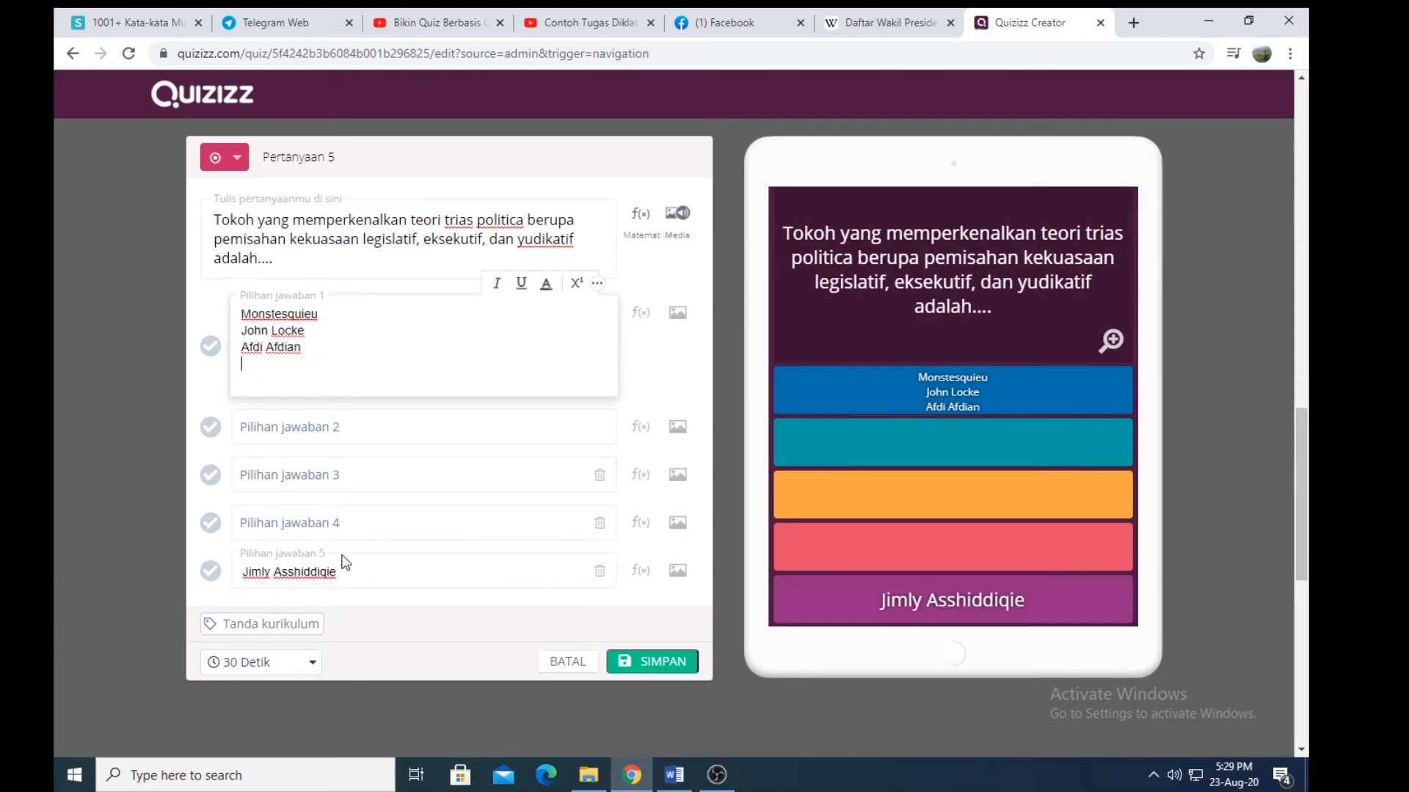
pyautogui.click(323, 523)
pyautogui.hotkey('ctrl', 'v')
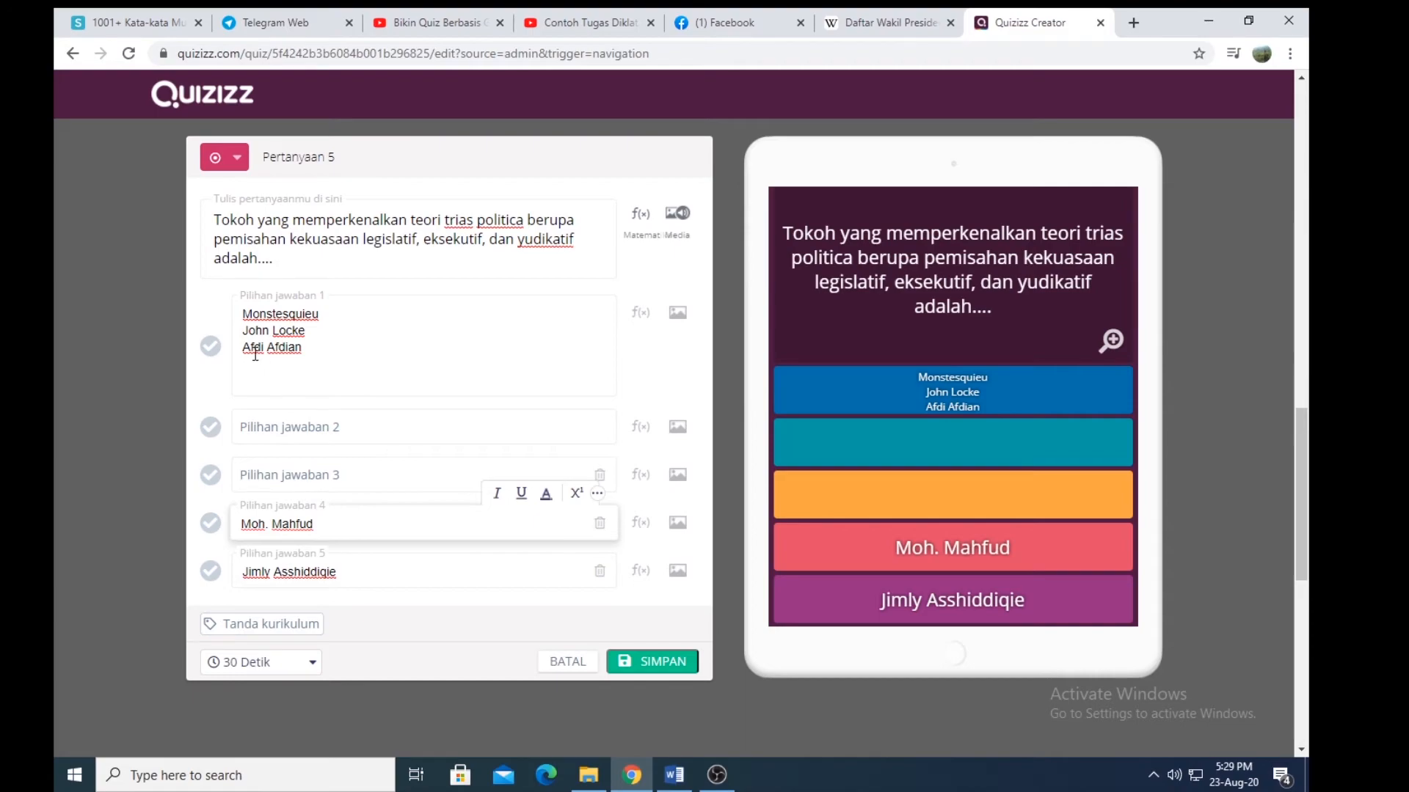
# Step: Move the third name listed in question 5's first answer option into the third answer option
pyautogui.moveTo(247, 349); pyautogui.dragTo(310, 348)
pyautogui.hotkey('ctrl', 'c')
pyautogui.press('BackSpace')
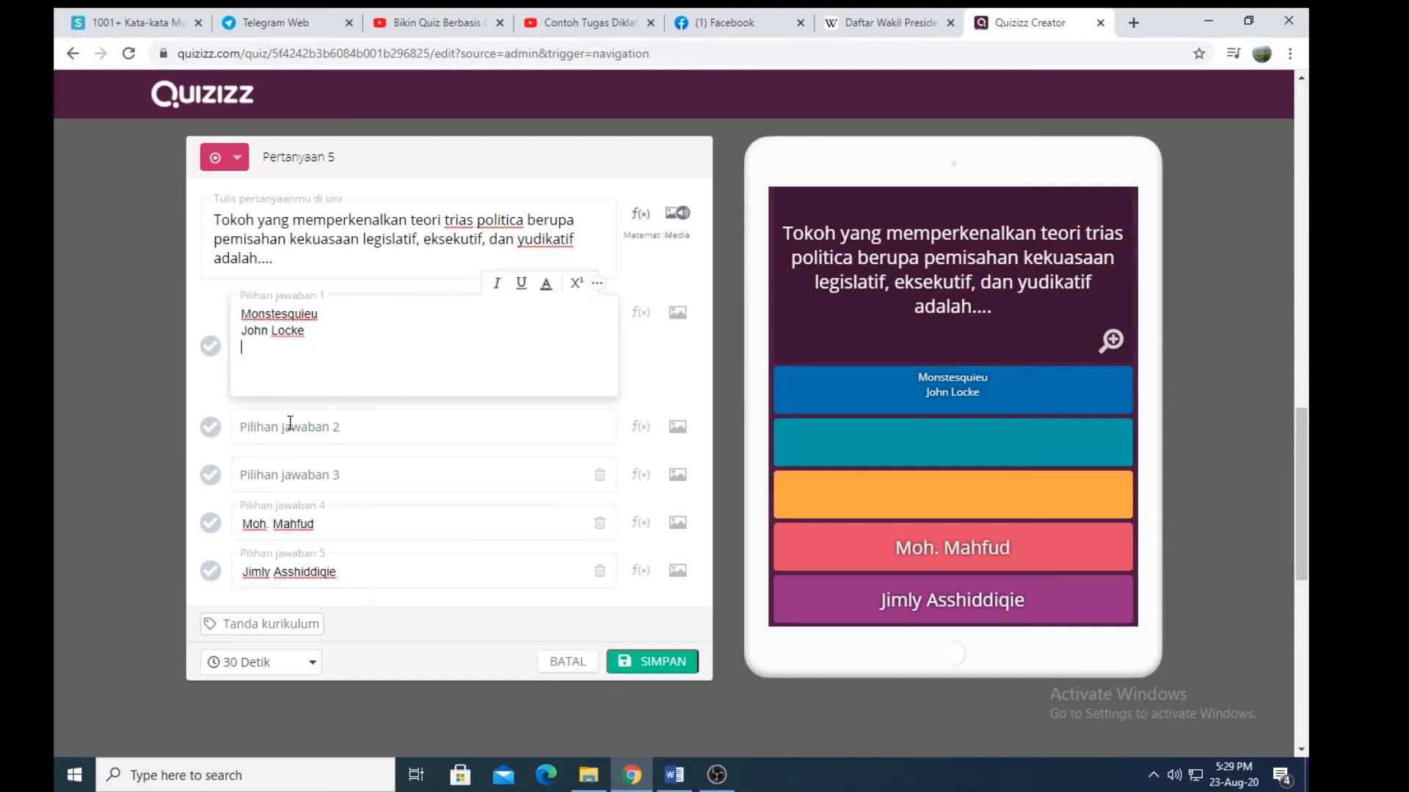
pyautogui.click(298, 481)
pyautogui.hotkey('ctrl', 'v')
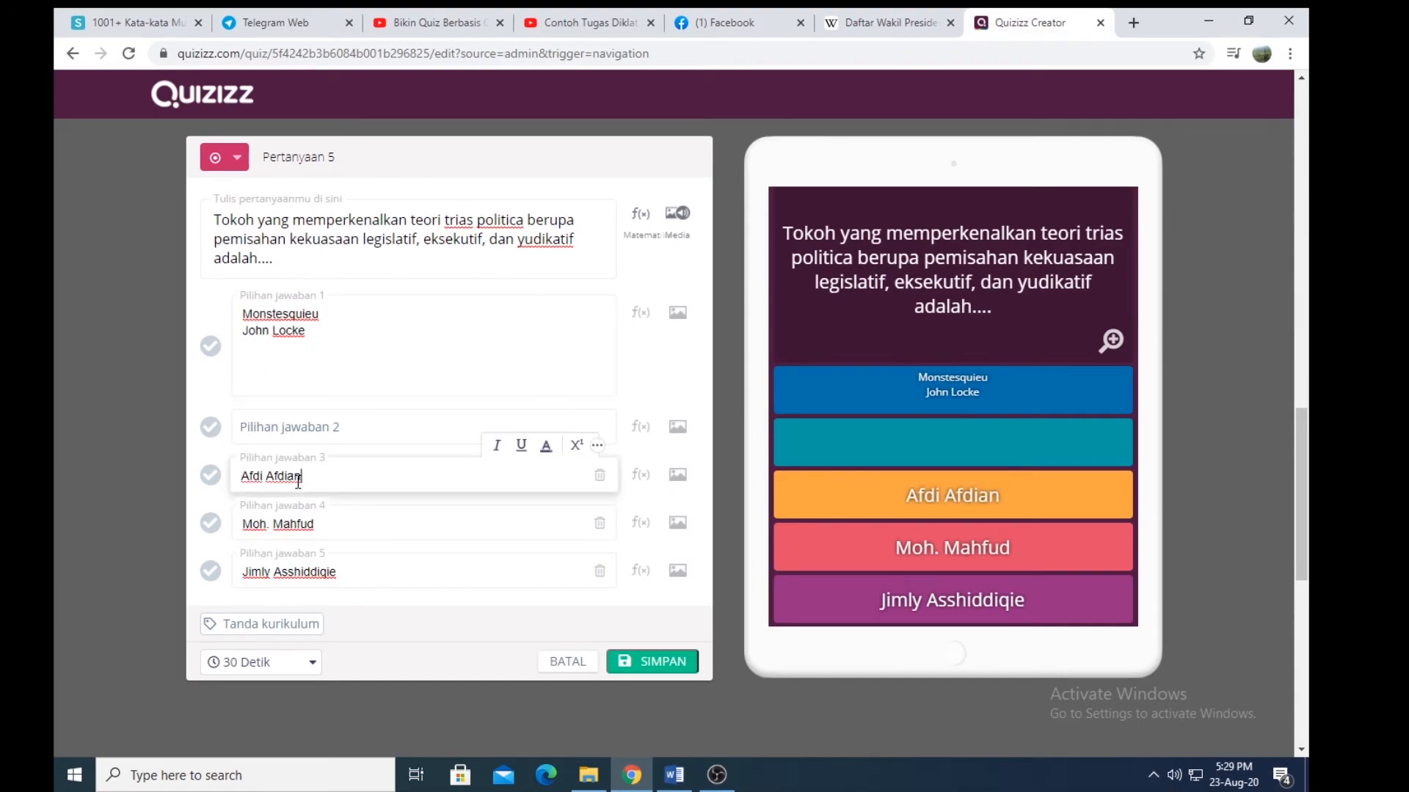
# Step: Move "John Locke" from question 5's first answer option into the second answer option
pyautogui.moveTo(241, 331); pyautogui.dragTo(308, 331)
pyautogui.hotkey('ctrl', 'c')
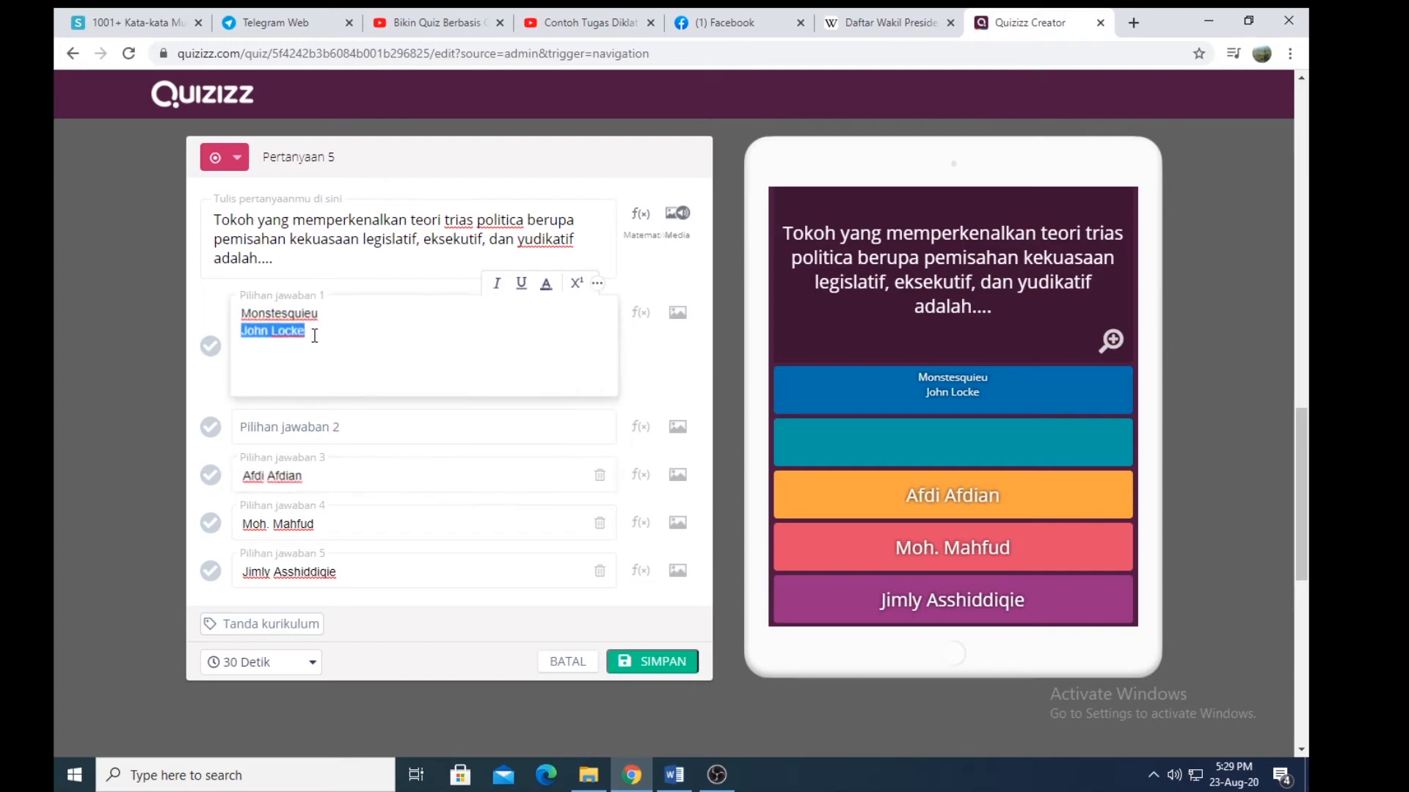
pyautogui.press('BackSpace')
pyautogui.click(296, 426)
pyautogui.hotkey('ctrl', 'v')
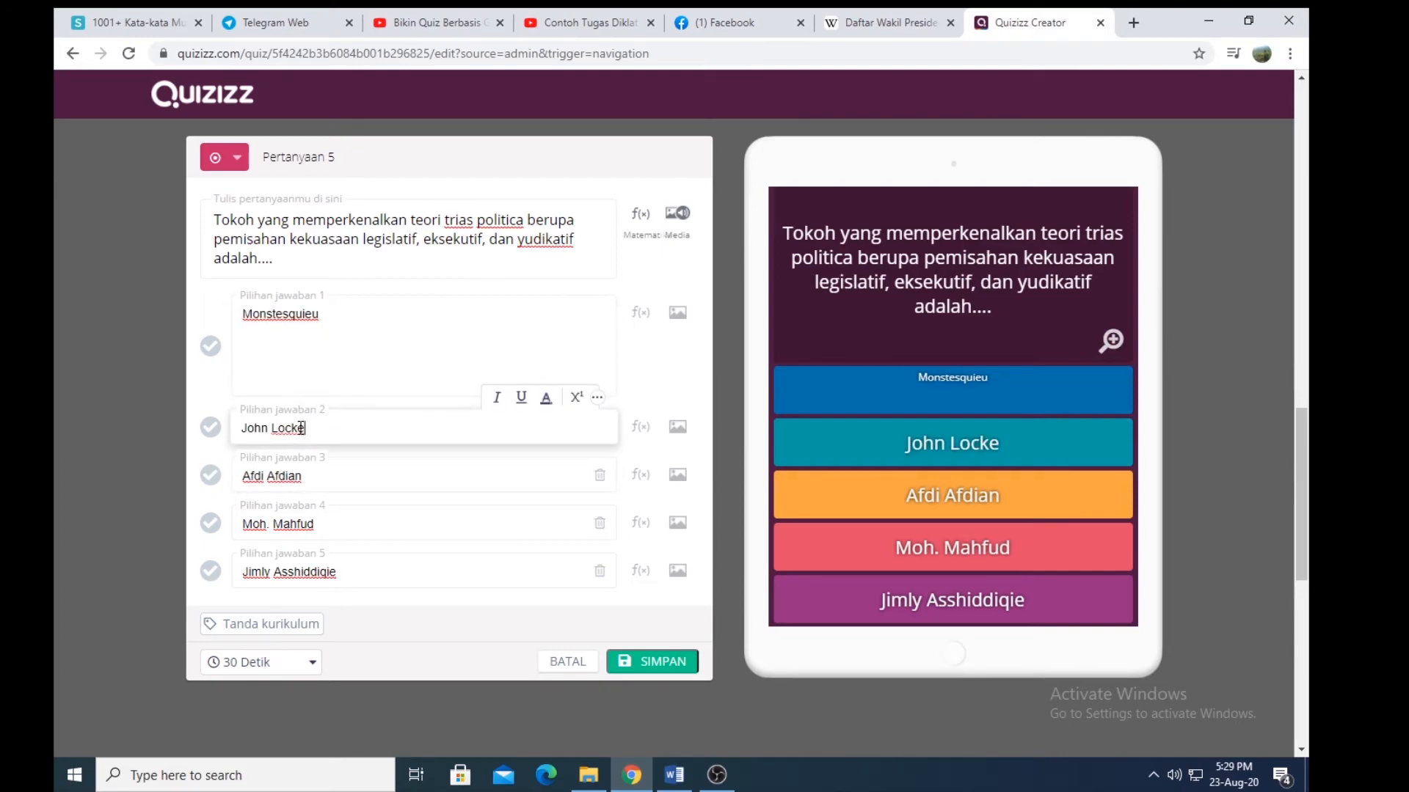
# Step: Remove the blank lines below "Monstesquieu" in question 5's first answer option
pyautogui.click(300, 380)
pyautogui.press('BackSpace')
pyautogui.press('BackSpace')
pyautogui.press('BackSpace')
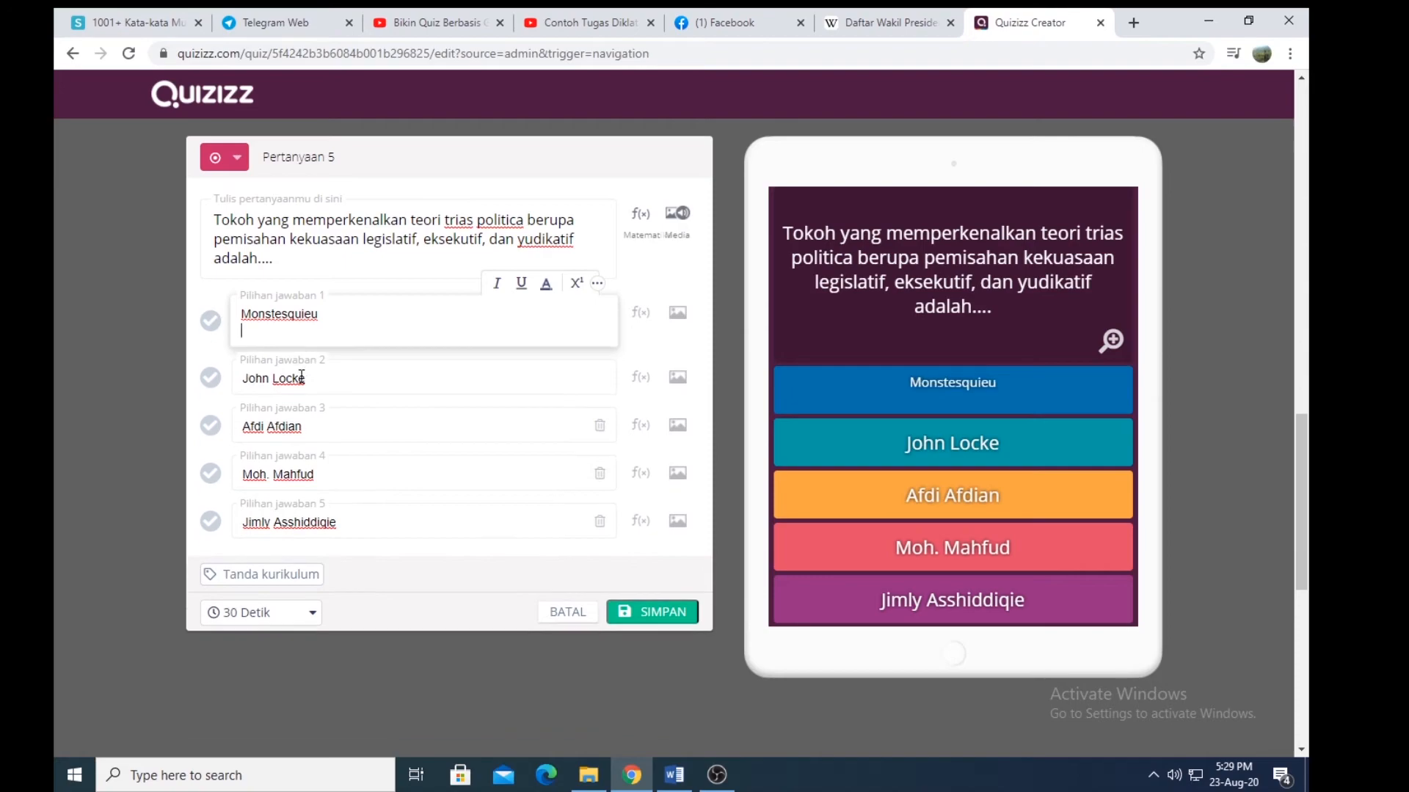
pyautogui.press('BackSpace')
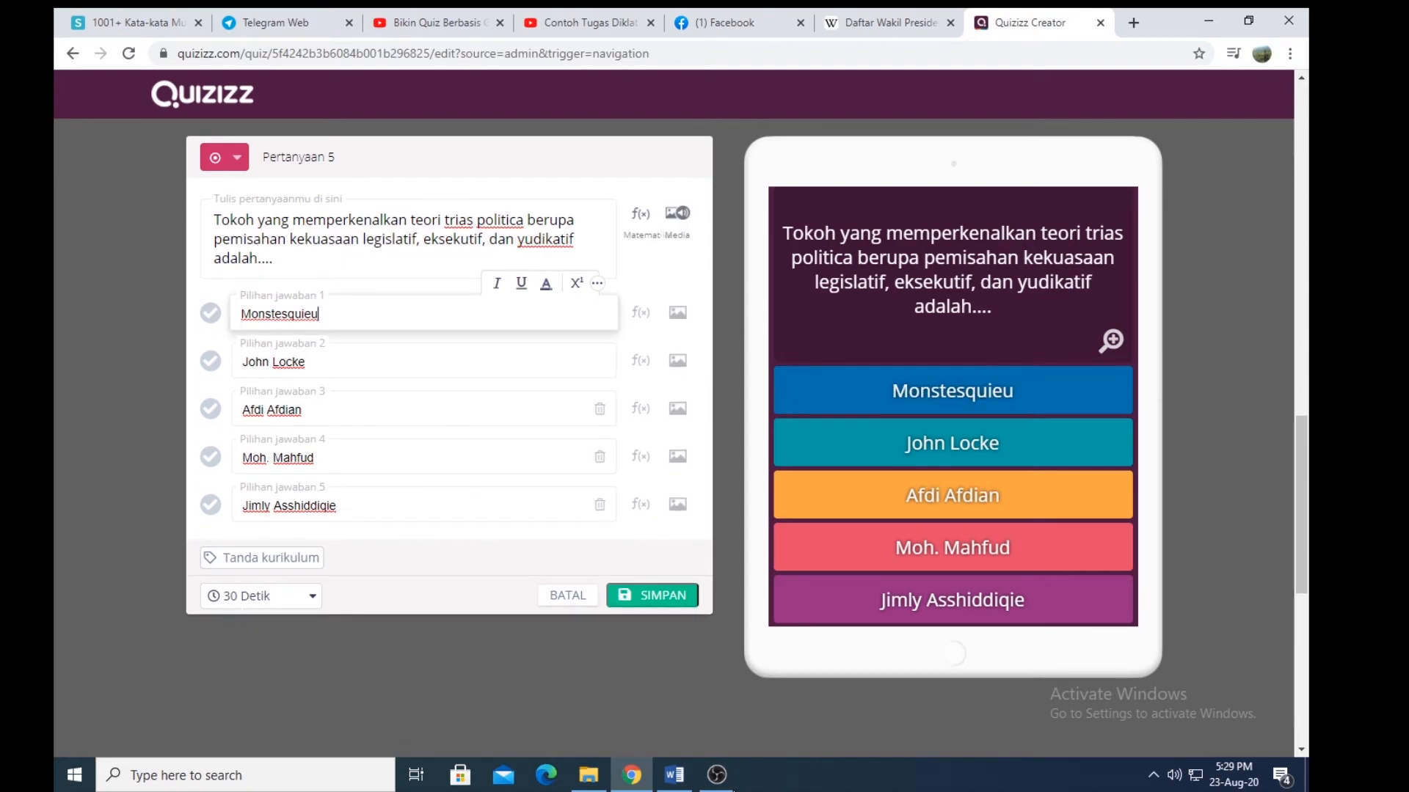
# Step: Check question 5's answer key in the Word document, mark "Monstesquieu" as correct in Quizizz and save the question
pyautogui.click(671, 782)
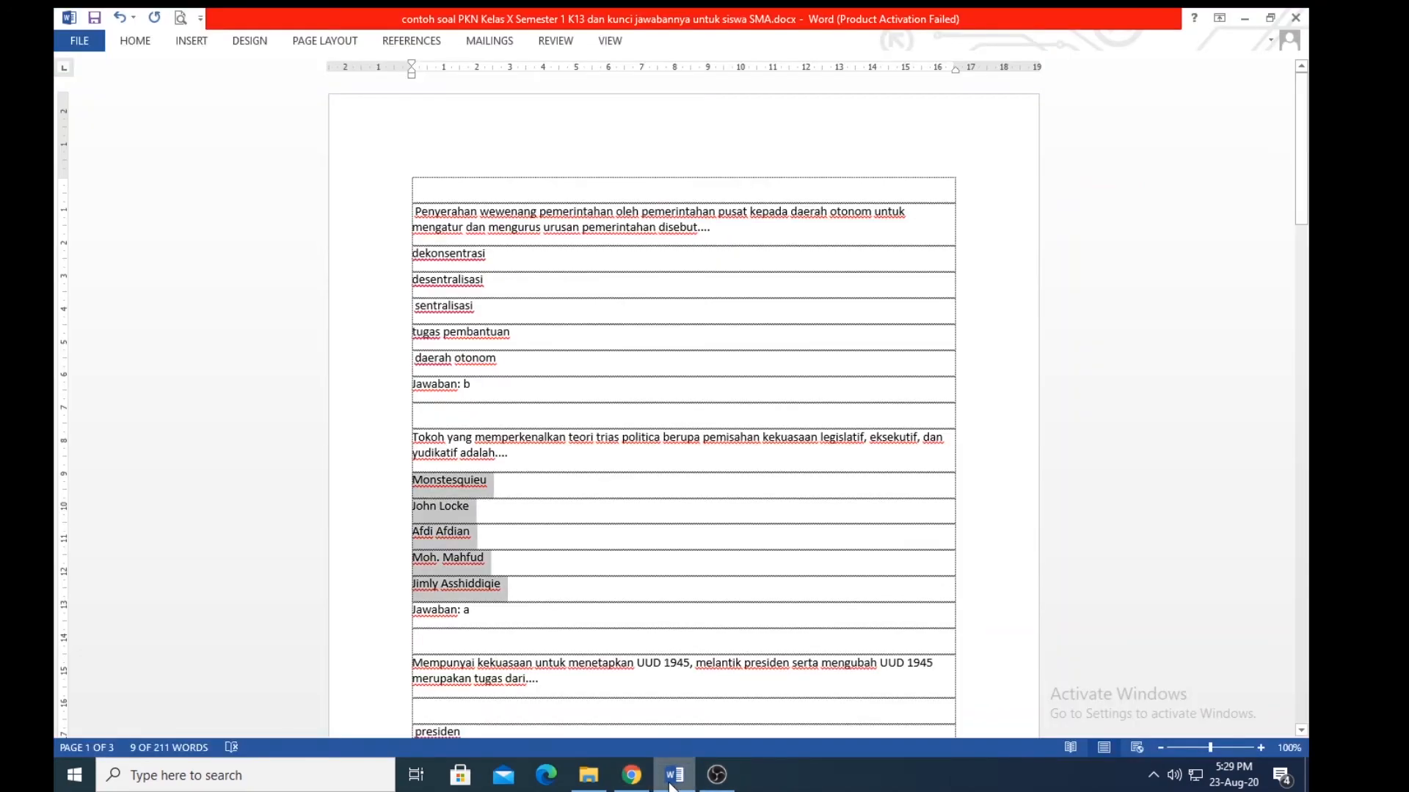
pyautogui.click(631, 776)
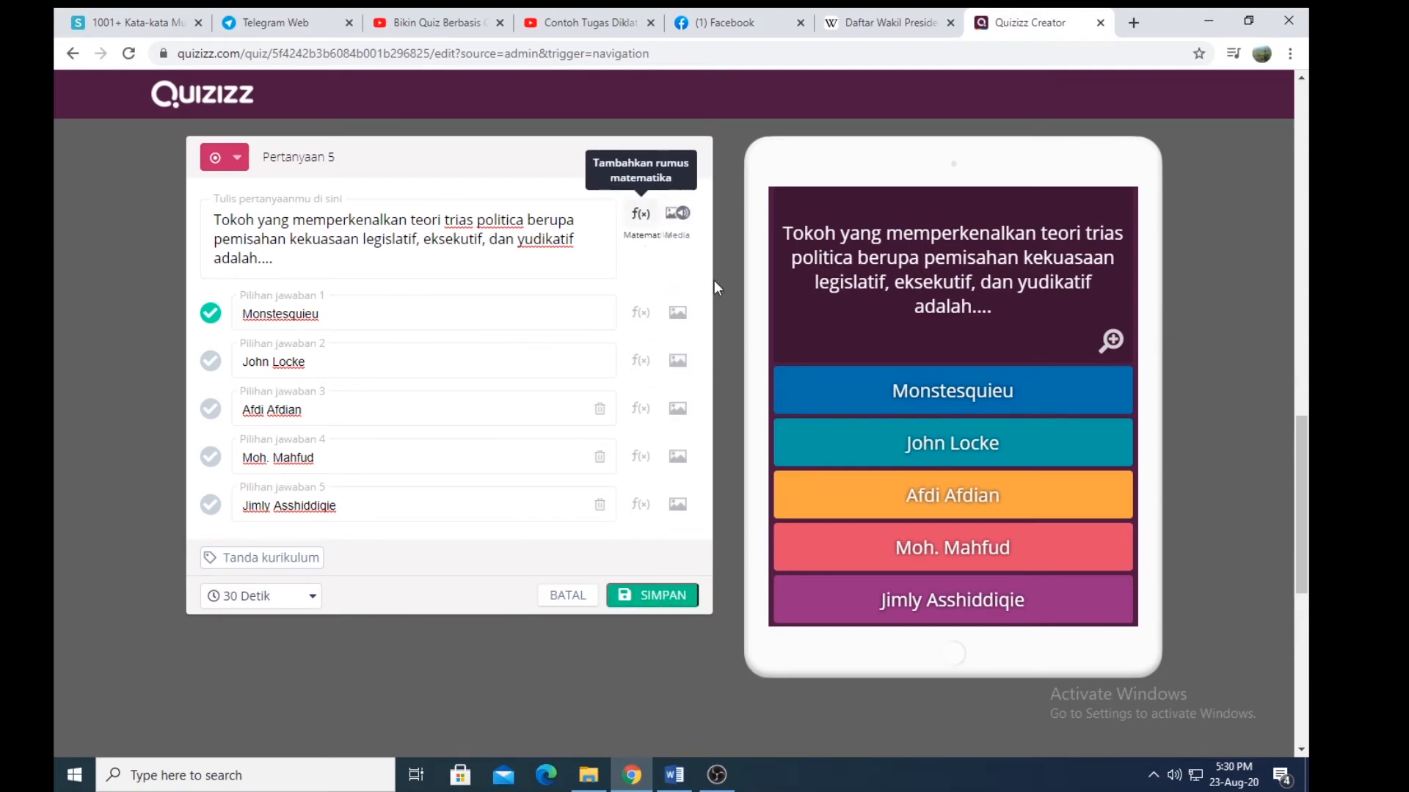
pyautogui.click(662, 600)
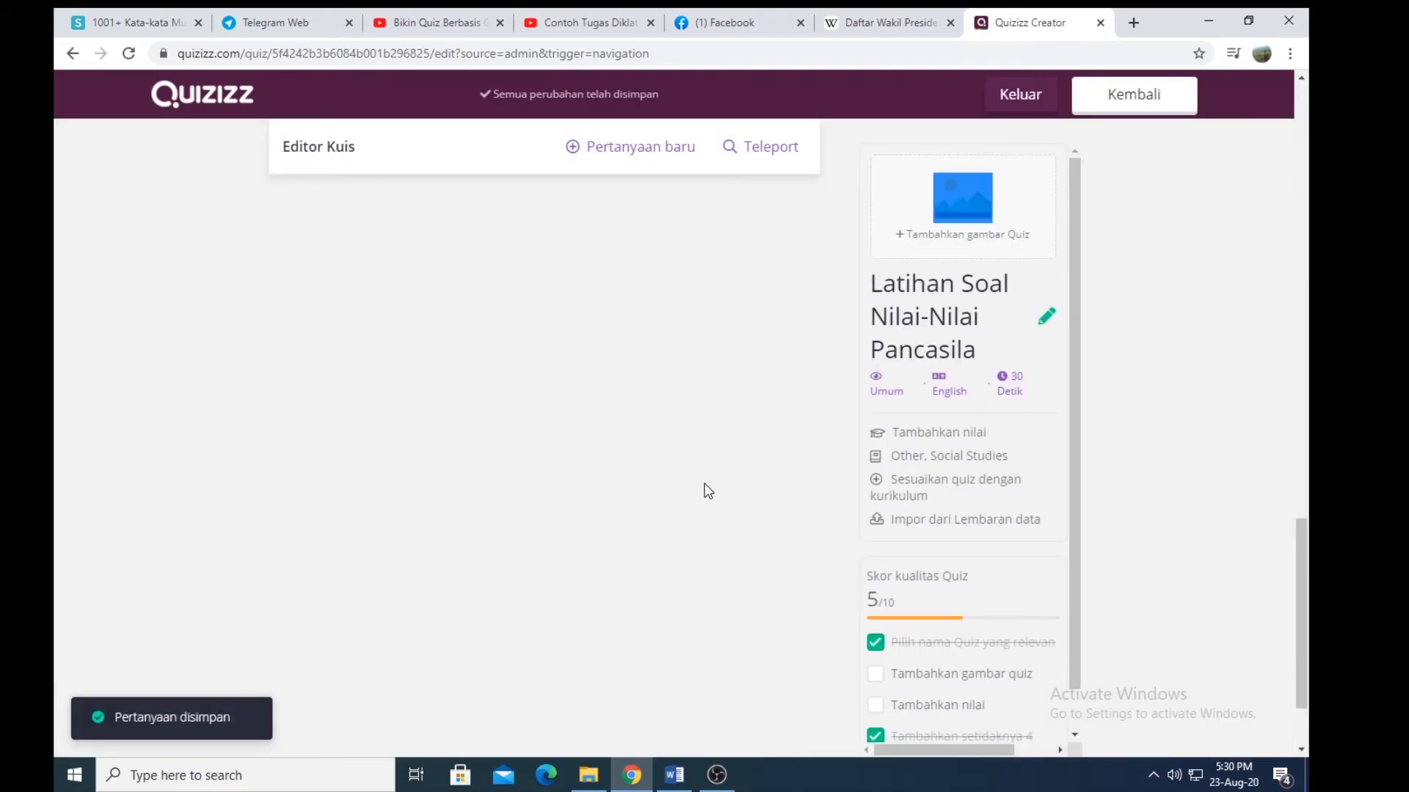
# Step: Upload dev.jpg from the Downloads folder as the quiz's title image
pyautogui.scroll(17, 692, 438)
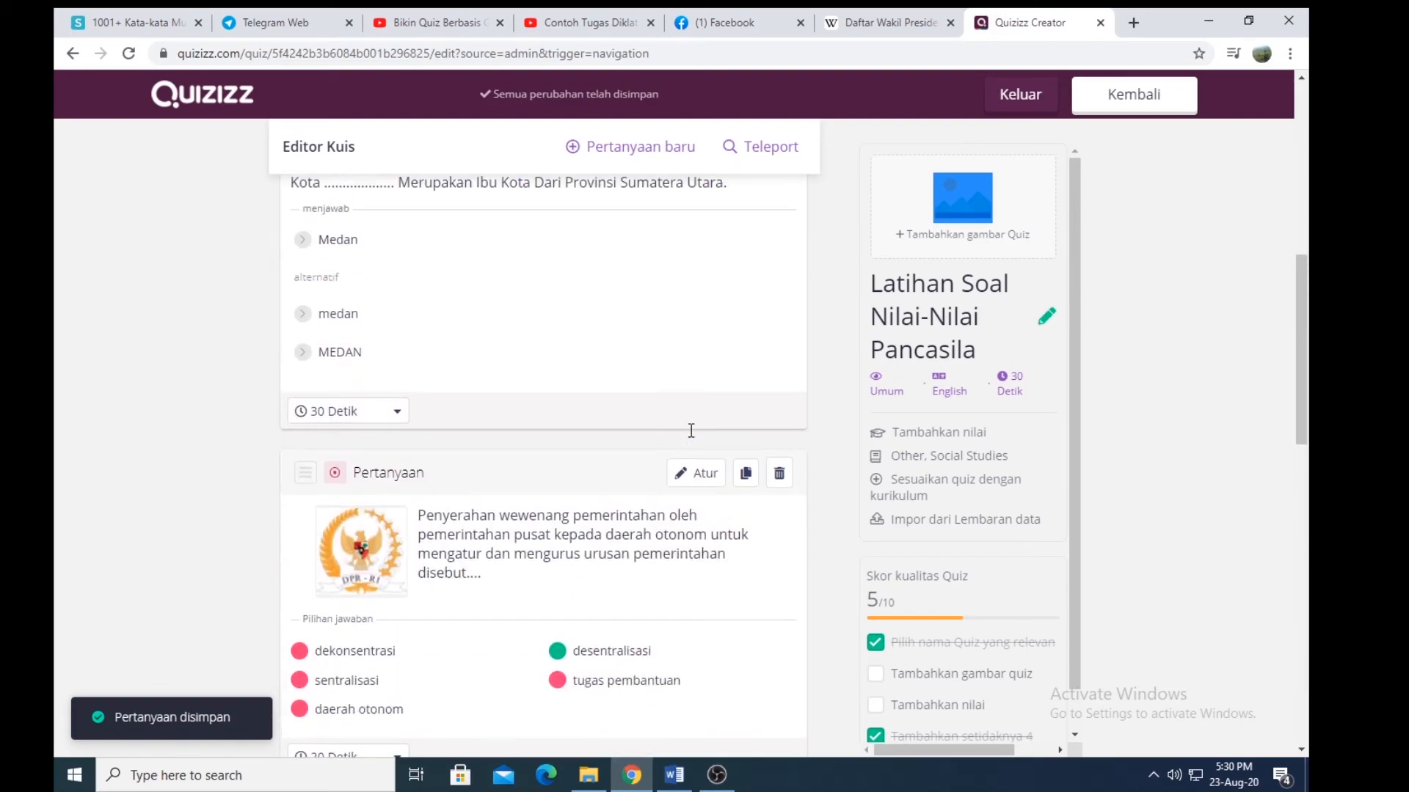
pyautogui.scroll(-15, 690, 429)
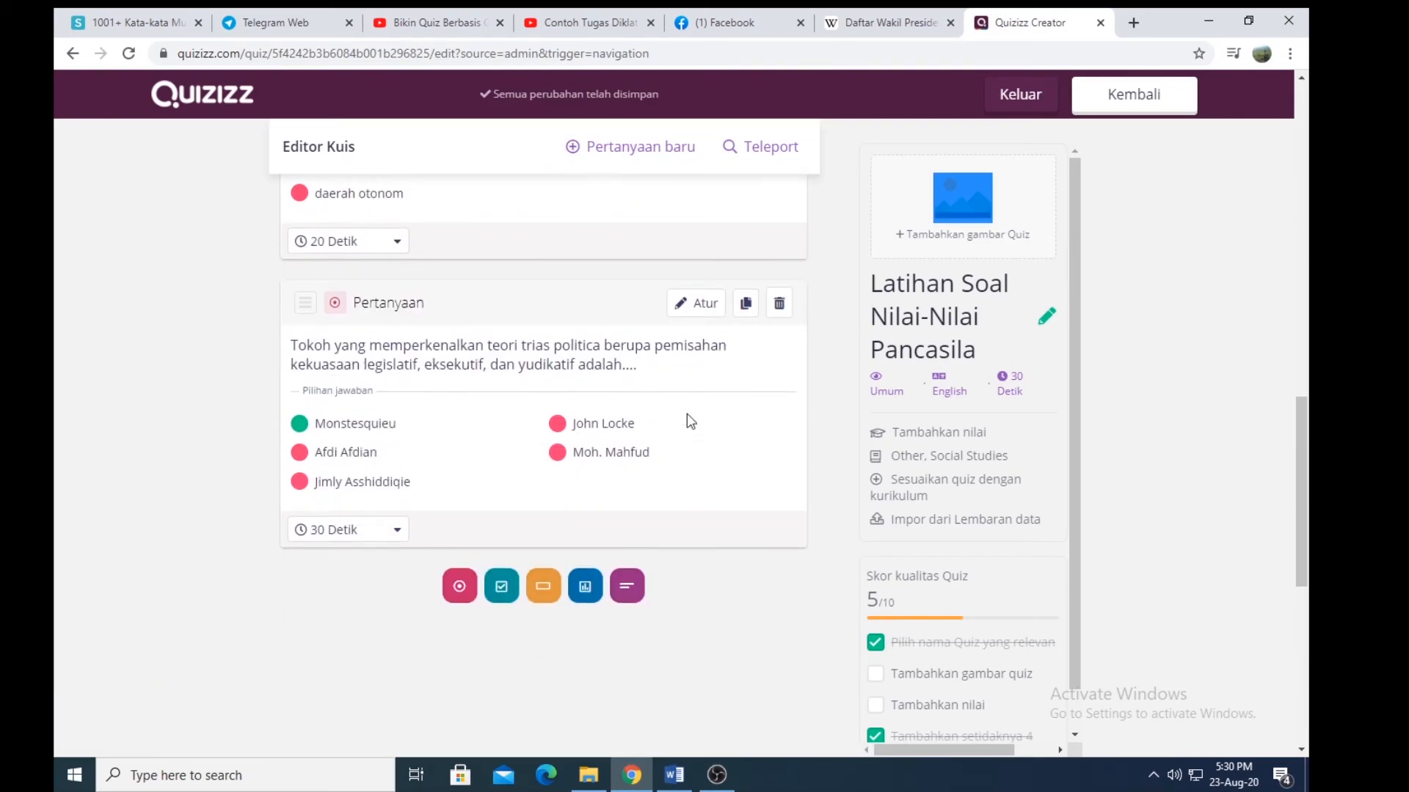
pyautogui.scroll(10, 688, 422)
pyautogui.scroll(5, 687, 421)
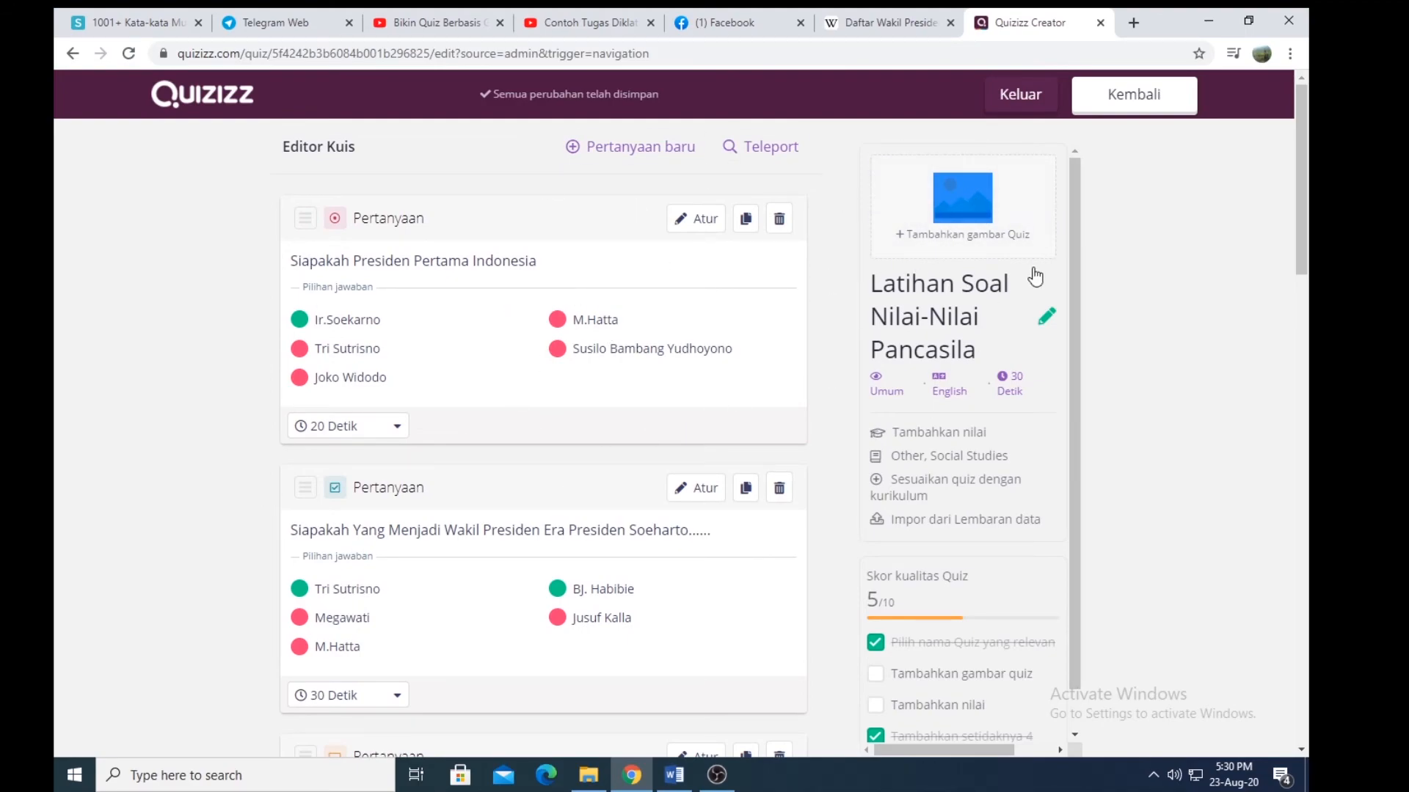
pyautogui.click(957, 214)
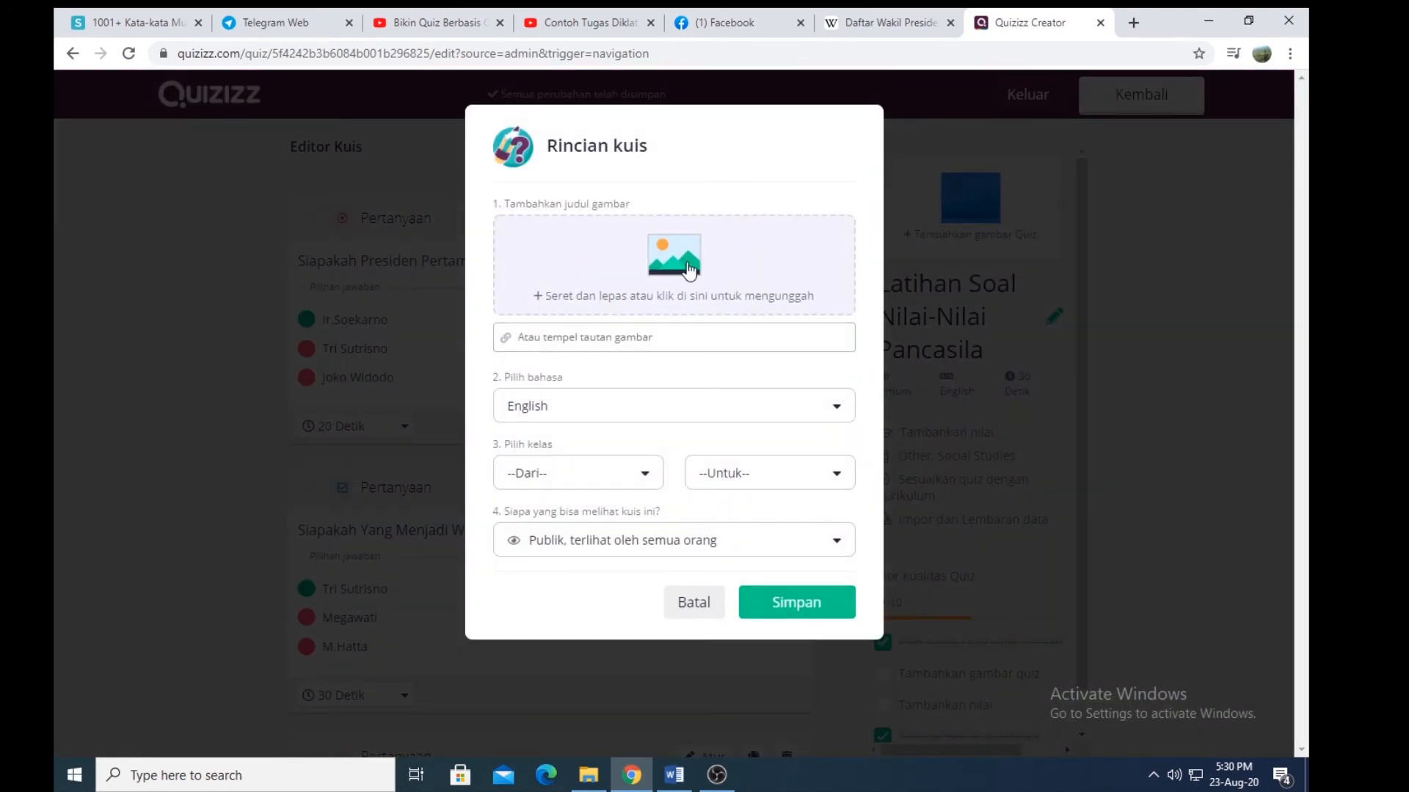
pyautogui.click(661, 260)
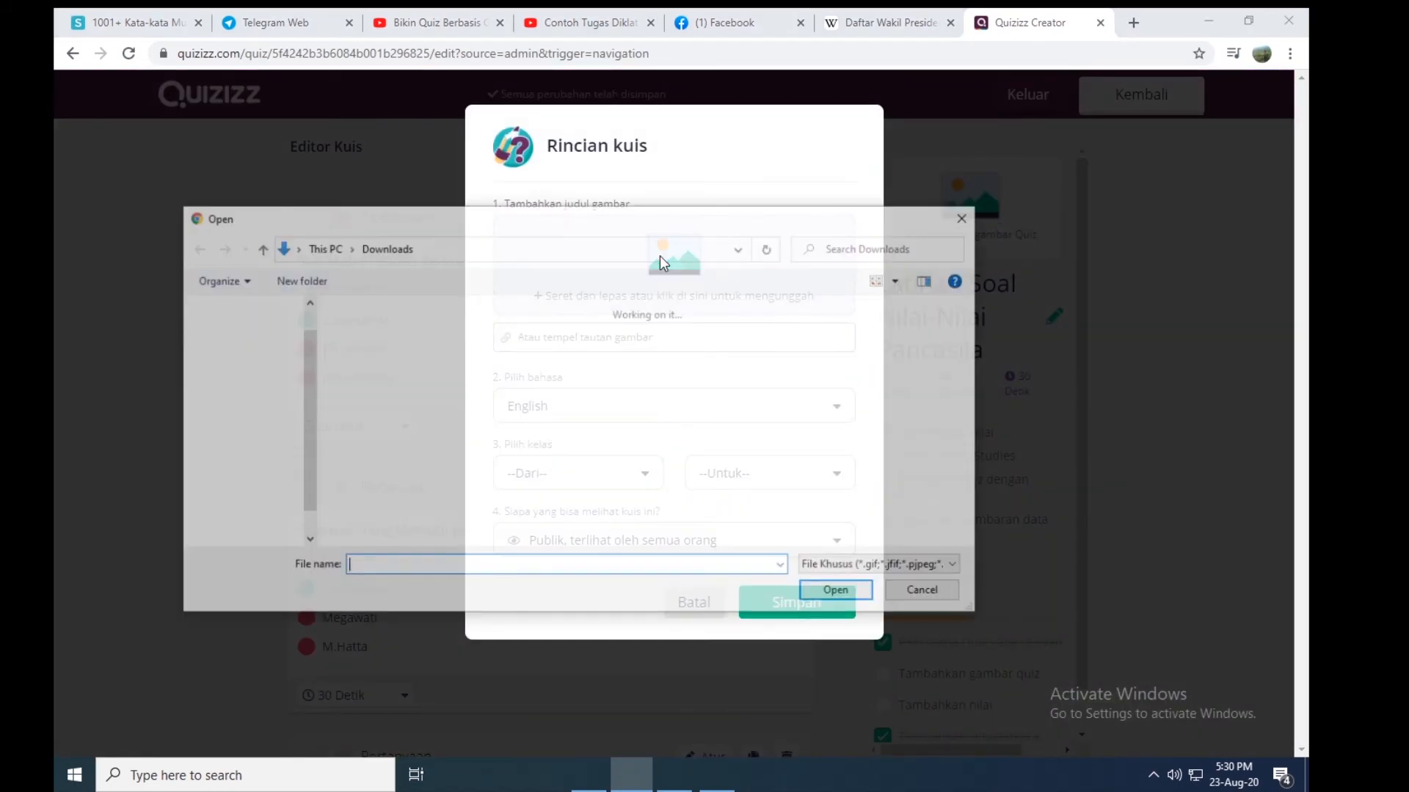
pyautogui.click(502, 447)
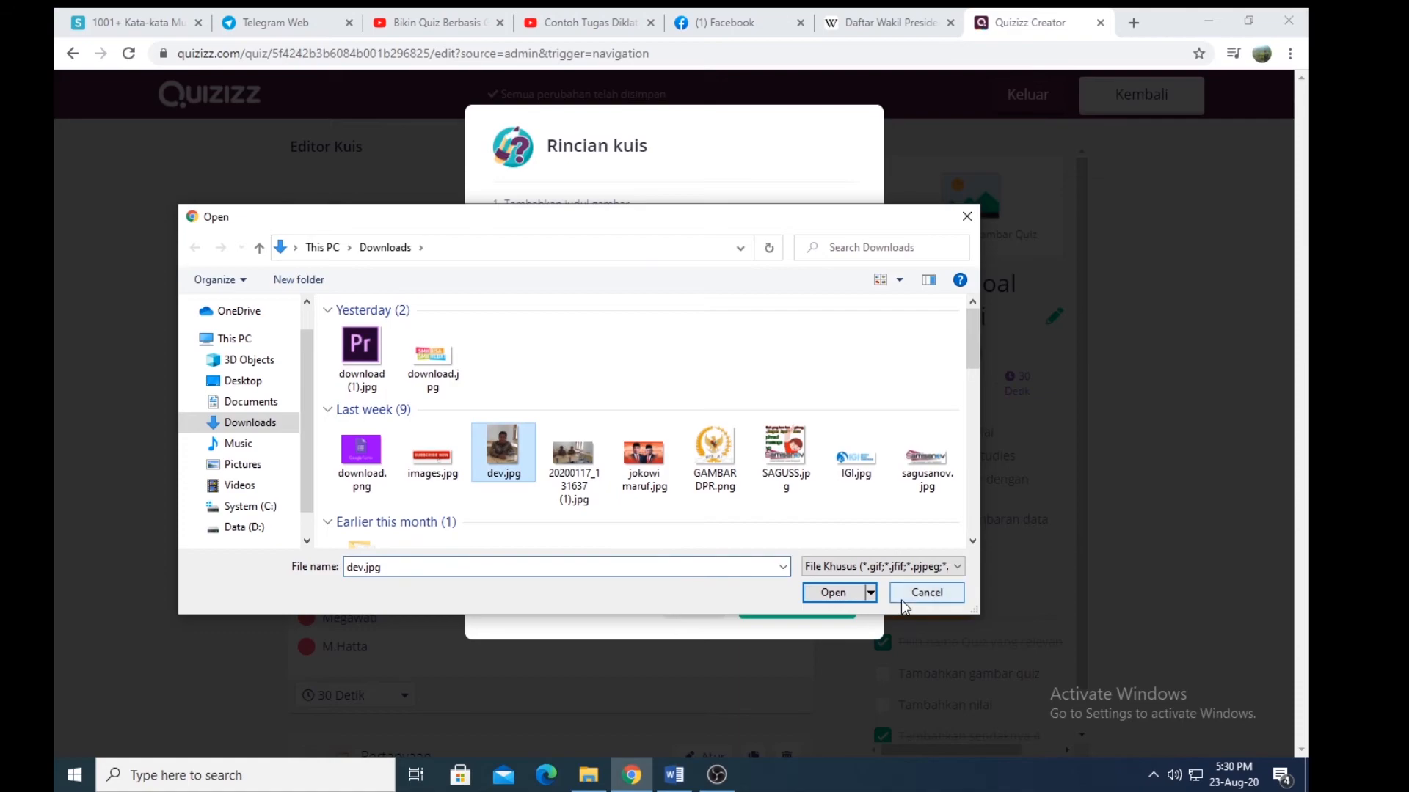
pyautogui.click(842, 594)
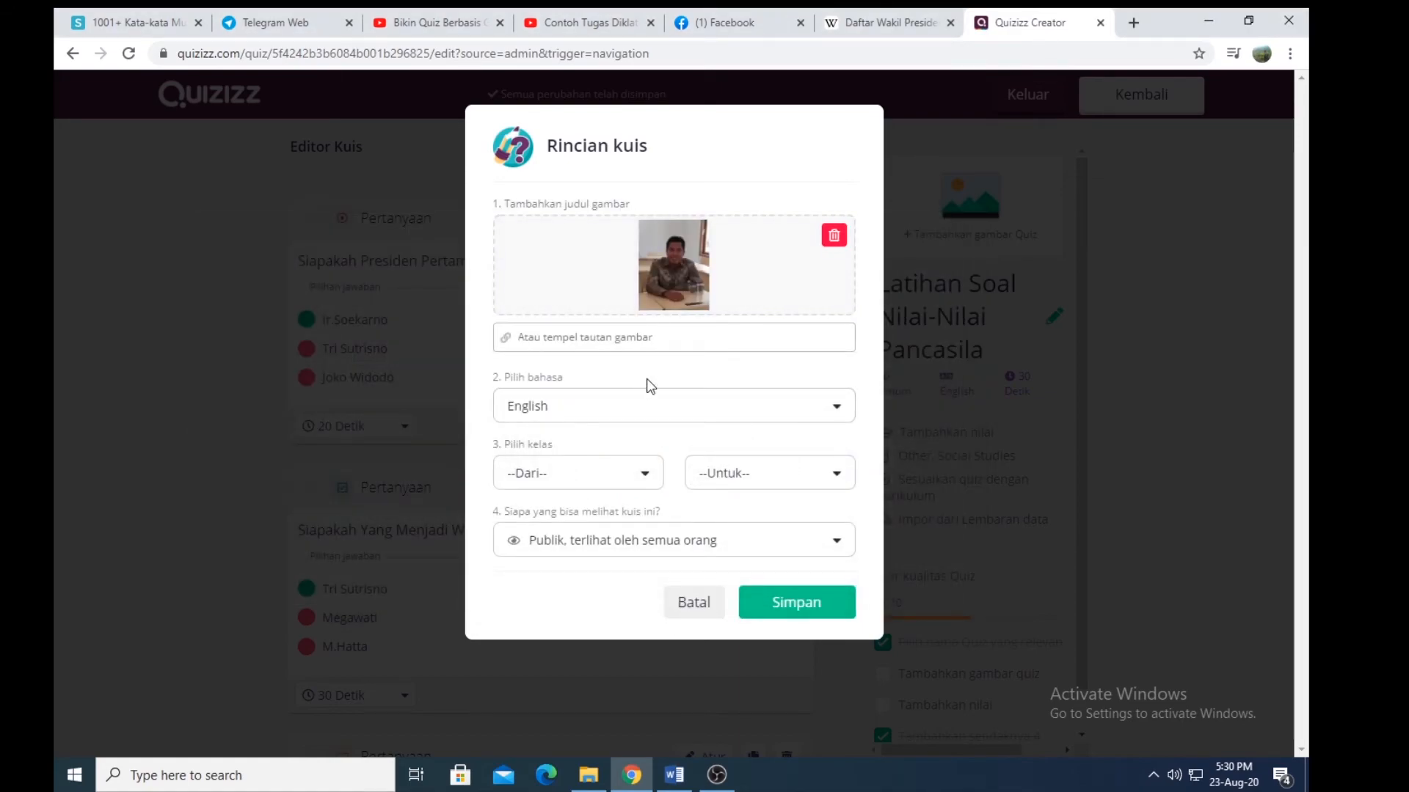
# Step: Set the quiz language to Indonesian in the quiz details
pyautogui.click(616, 409)
pyautogui.scroll(-2, 626, 526)
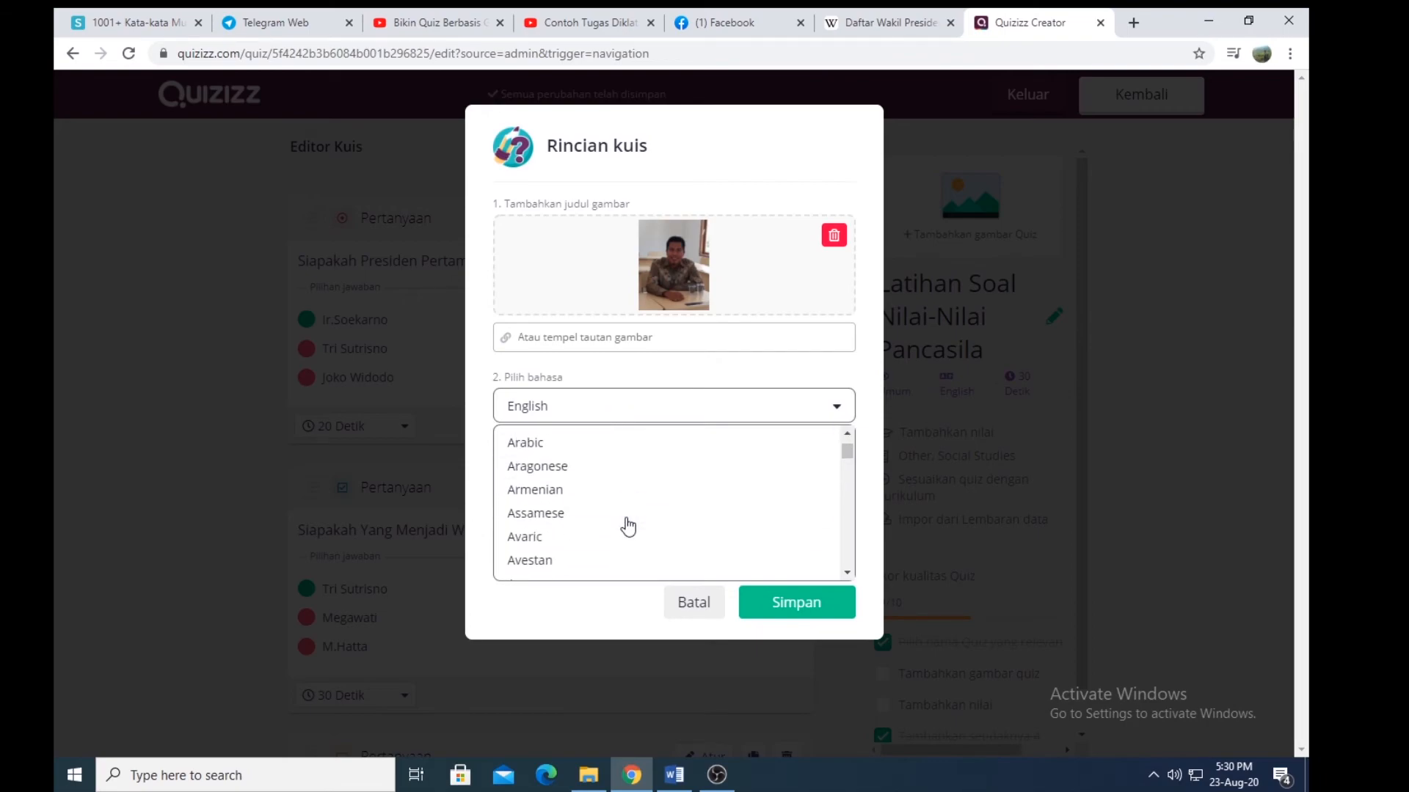
pyautogui.scroll(-10, 628, 526)
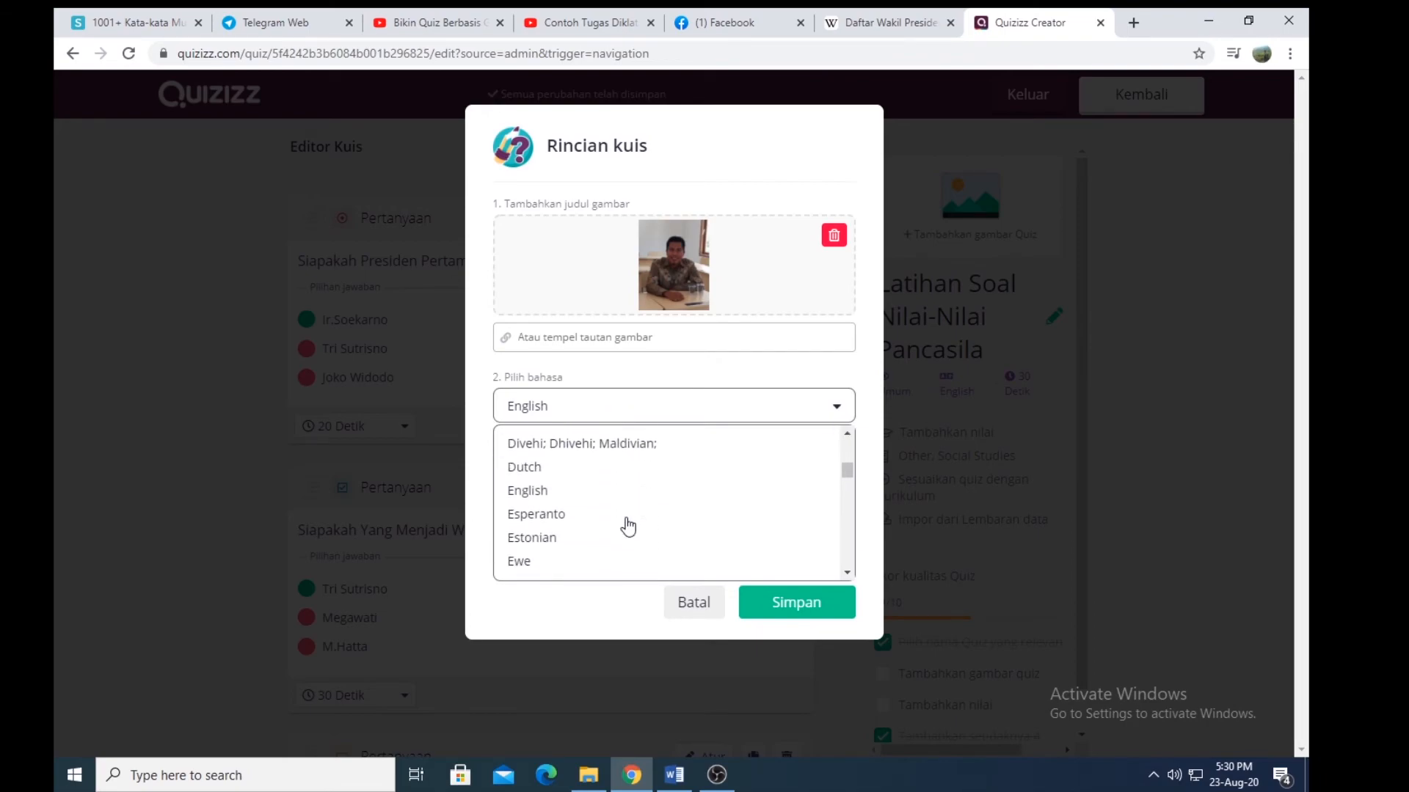
pyautogui.scroll(-10, 628, 526)
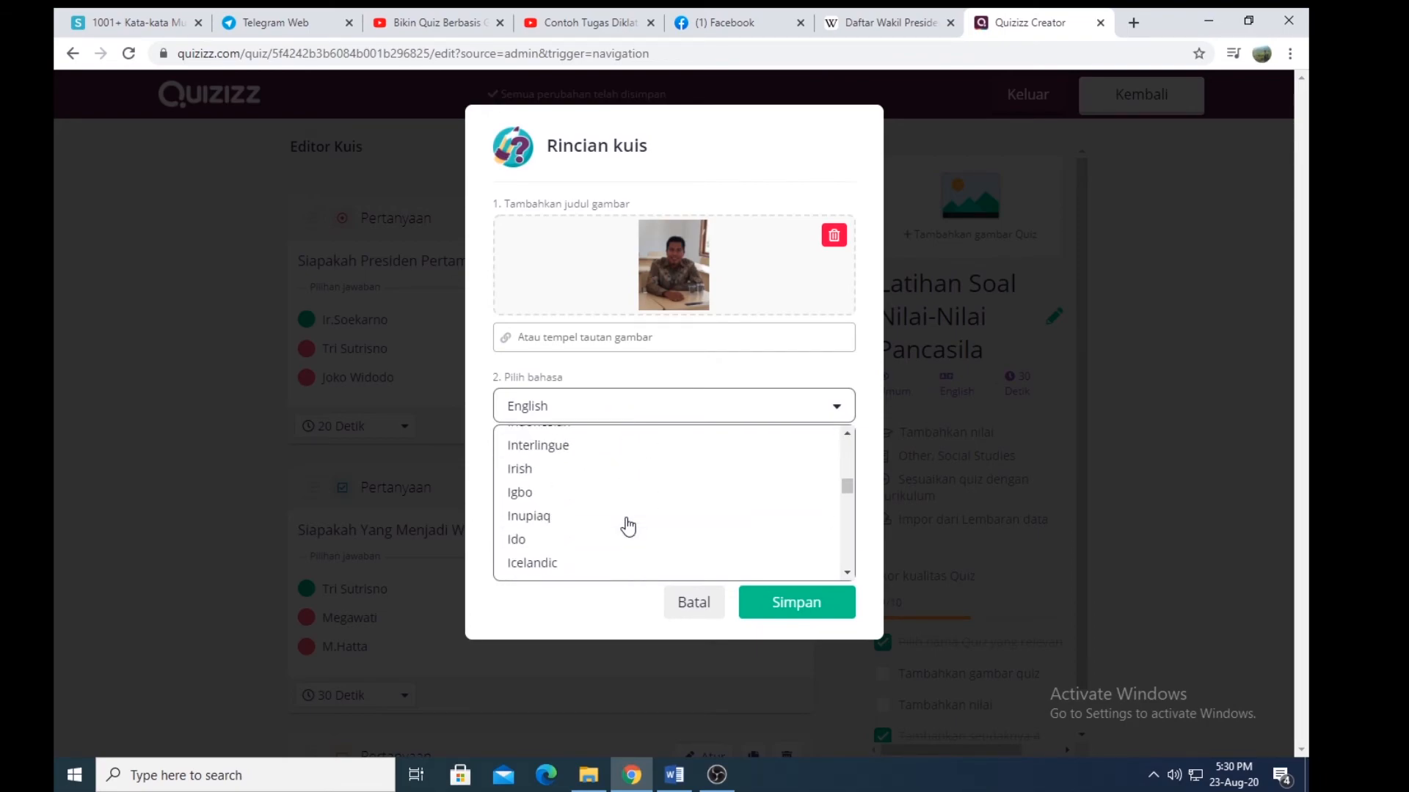
pyautogui.scroll(1, 625, 526)
pyautogui.click(565, 506)
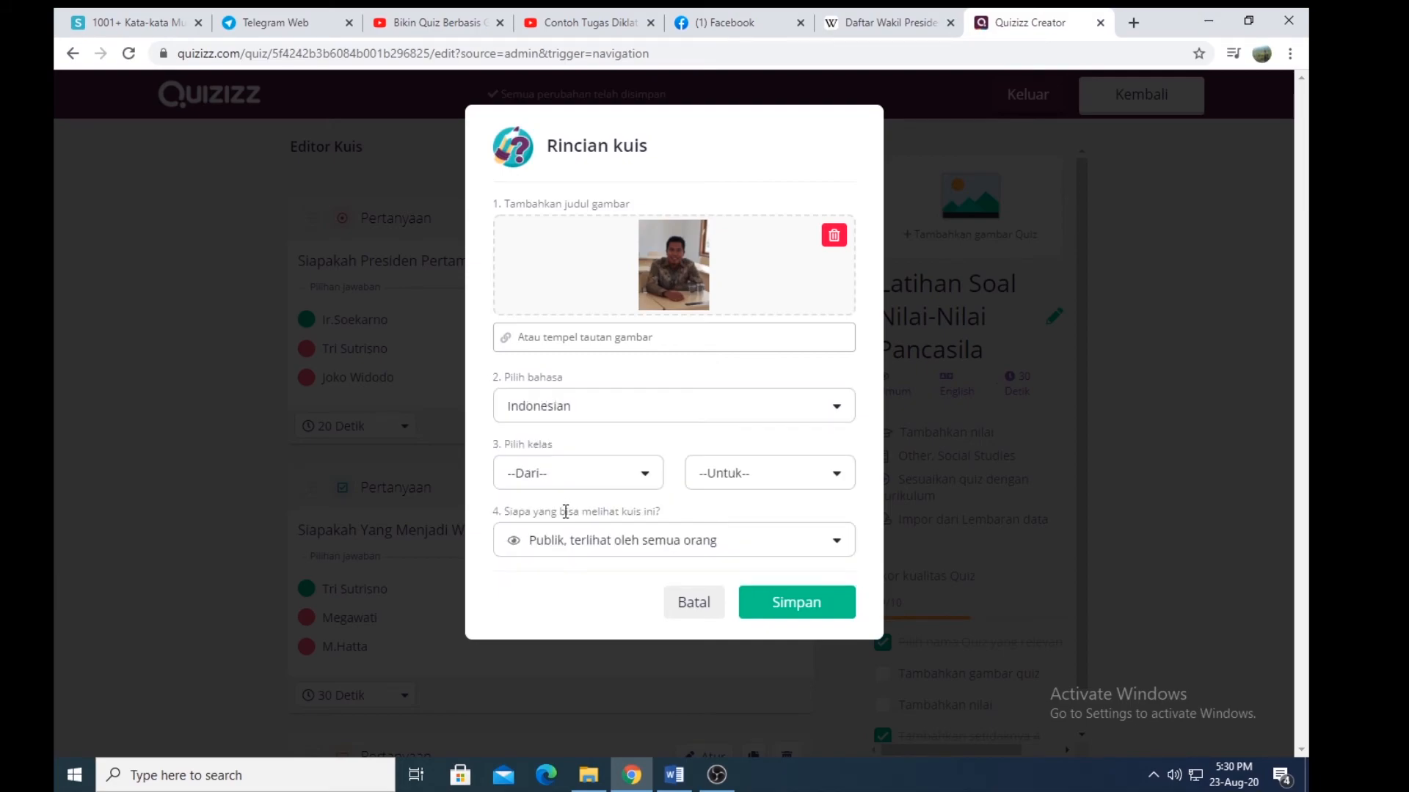
# Step: Set the quiz's grade range to 10th in the quiz details
pyautogui.click(650, 476)
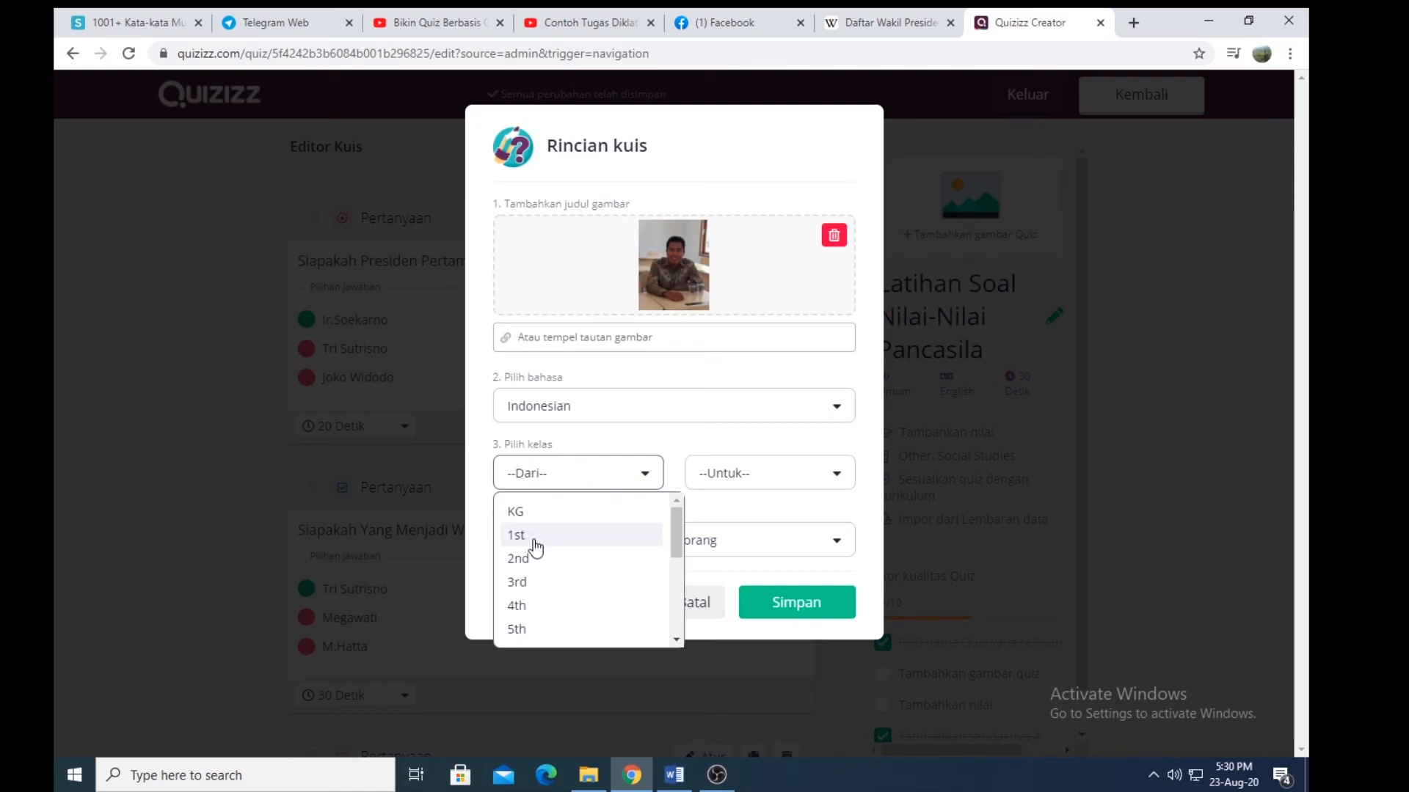
pyautogui.scroll(-3, 555, 591)
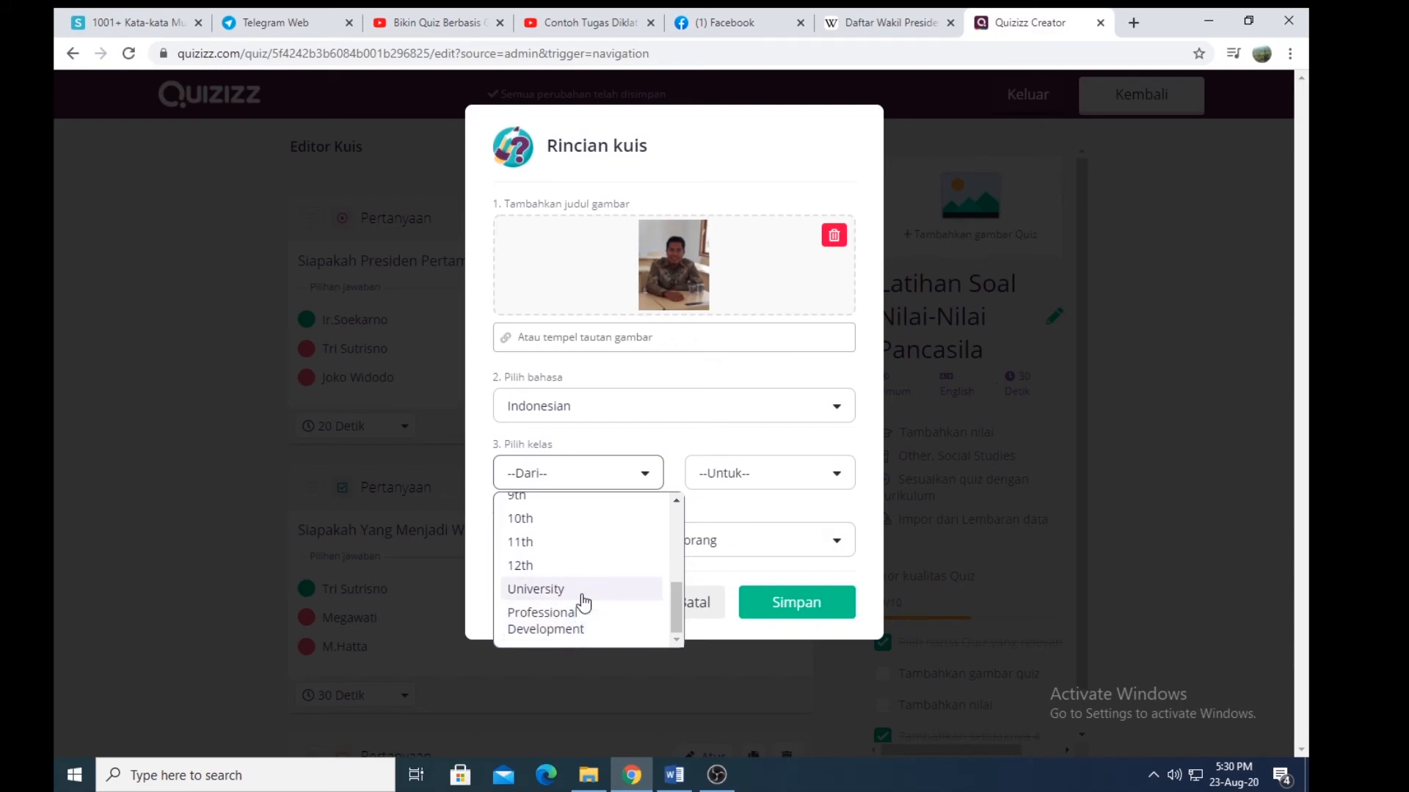
pyautogui.click(541, 525)
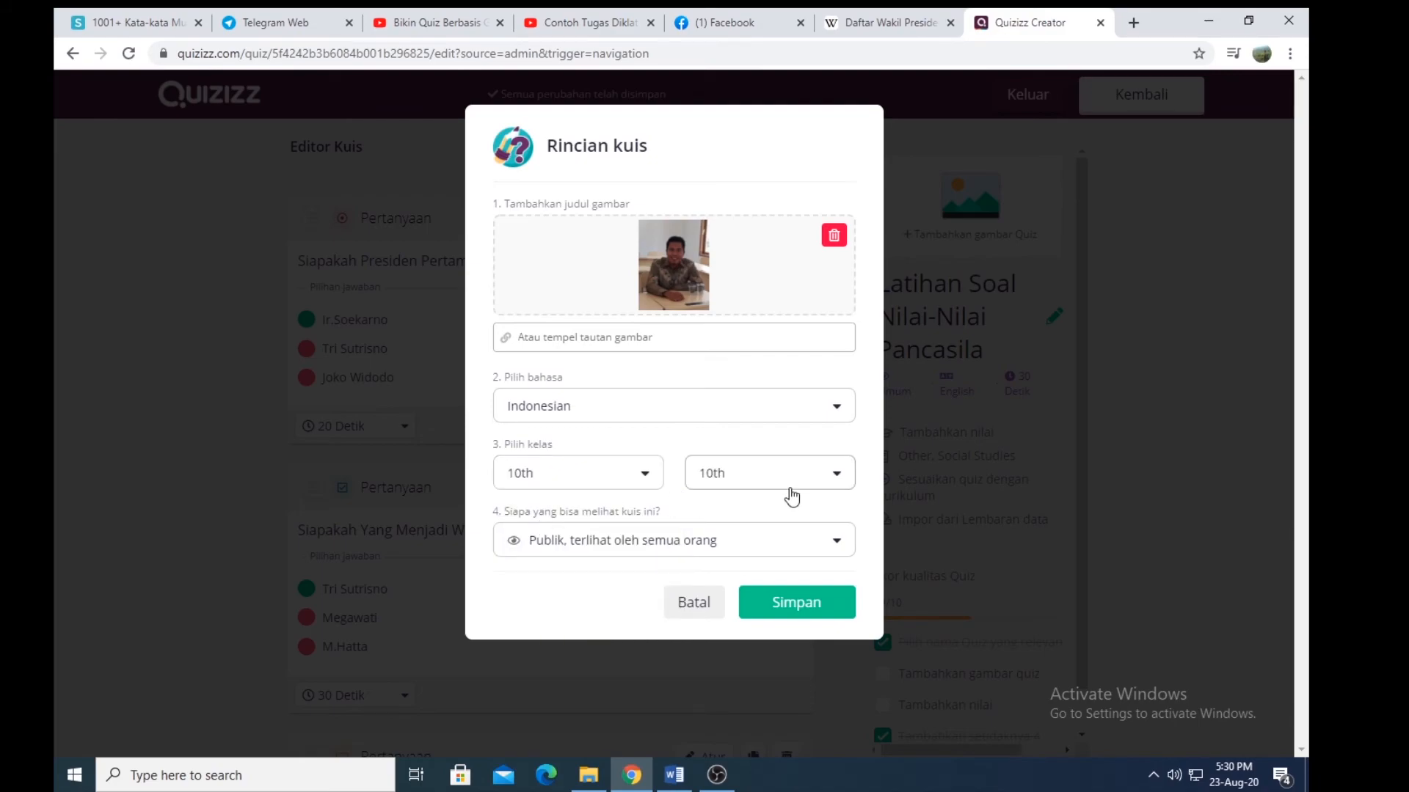
# Step: Select "Publik, terlihat oleh semua orang" as the quiz's visibility, save the details and leave the editor for the quiz page
pyautogui.click(820, 543)
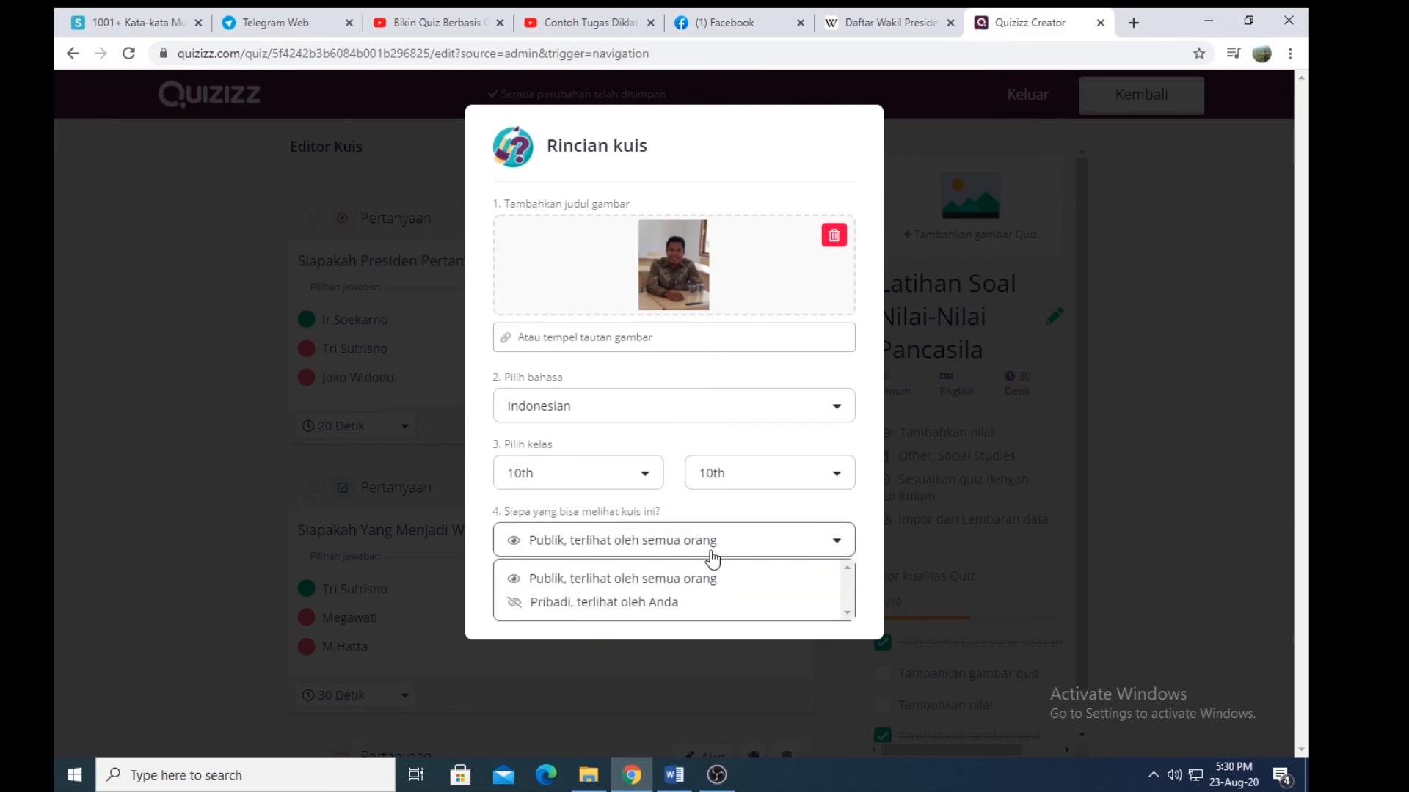
pyautogui.click(579, 581)
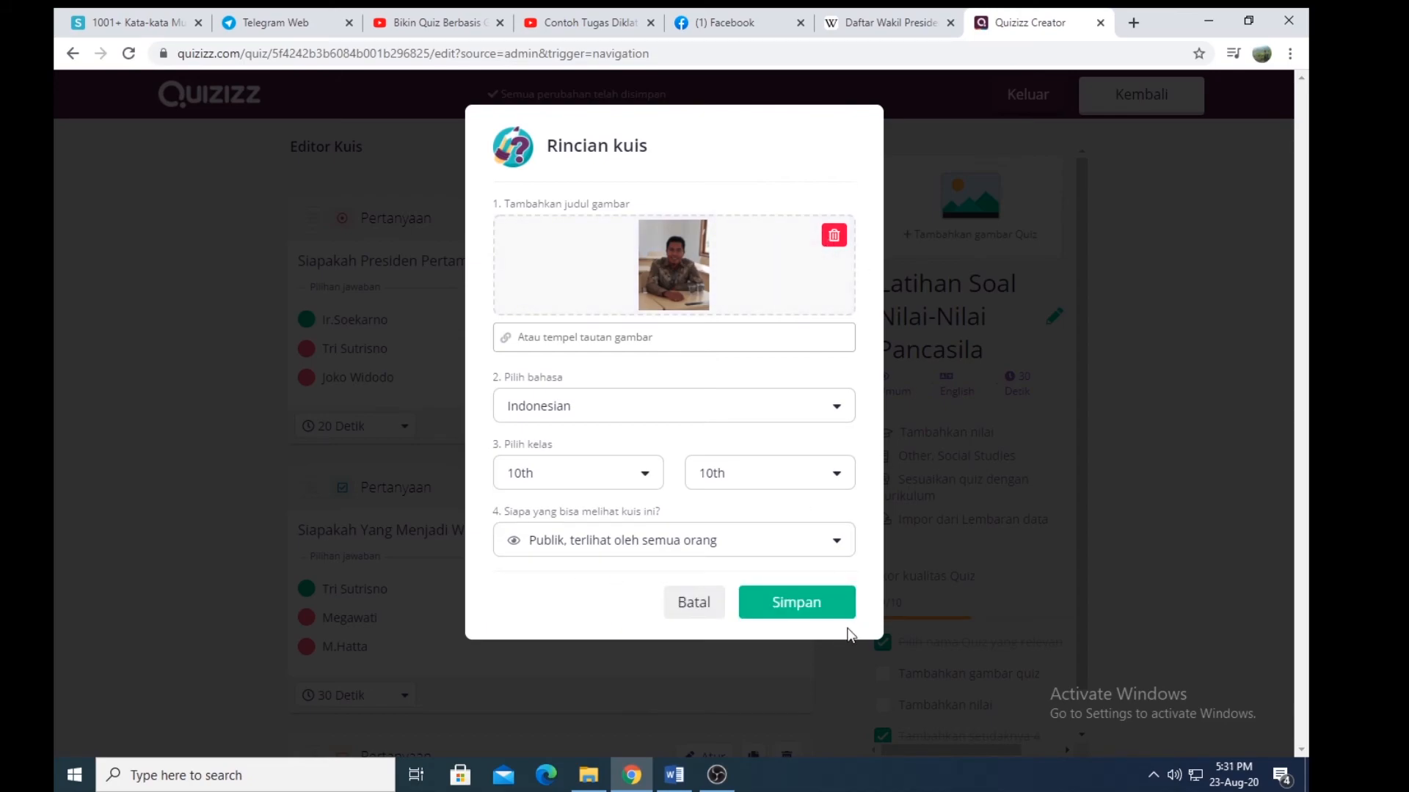
pyautogui.click(793, 614)
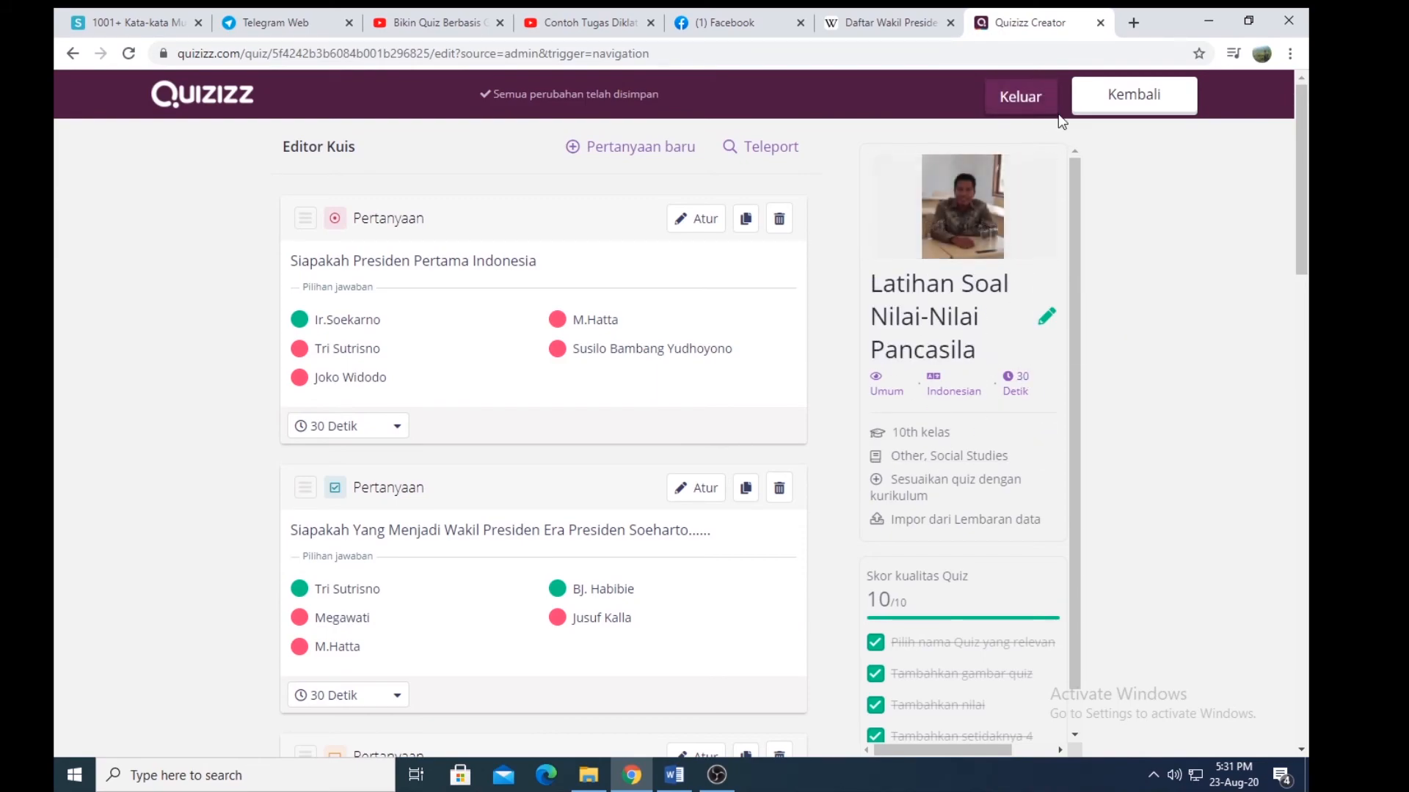
pyautogui.click(1134, 99)
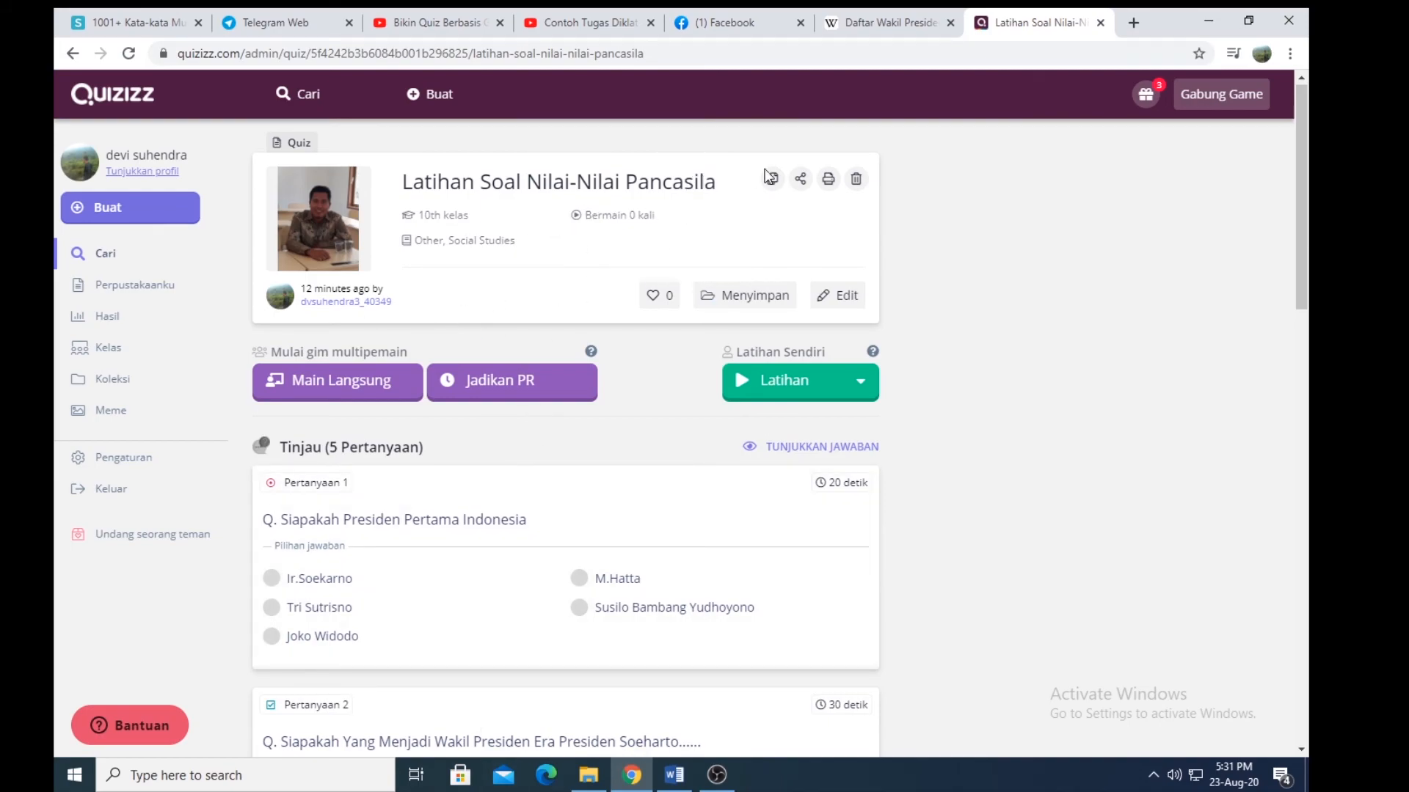
# Step: Look at the options for sharing the quiz with an instructor, including the e-mail field, and close them
pyautogui.click(801, 182)
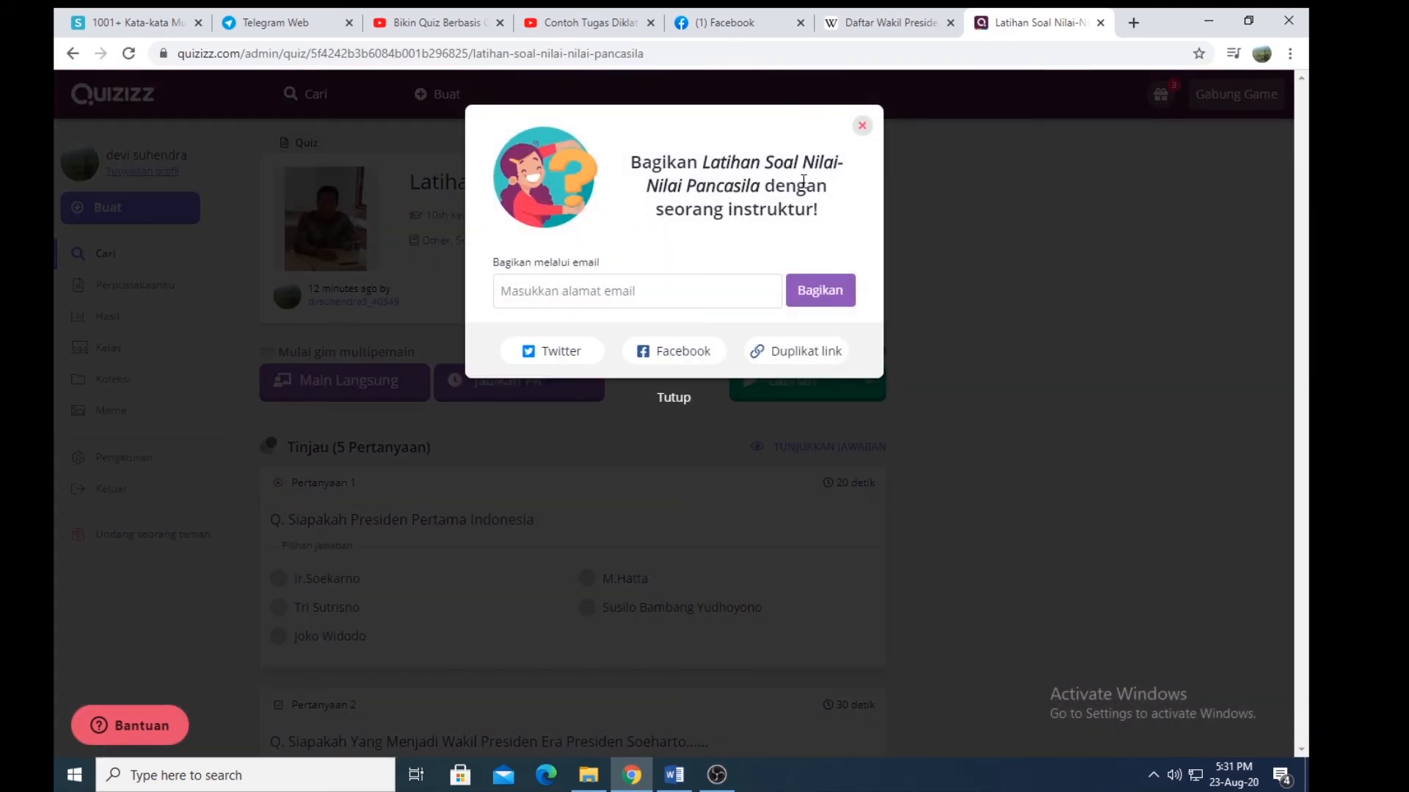
pyautogui.click(642, 292)
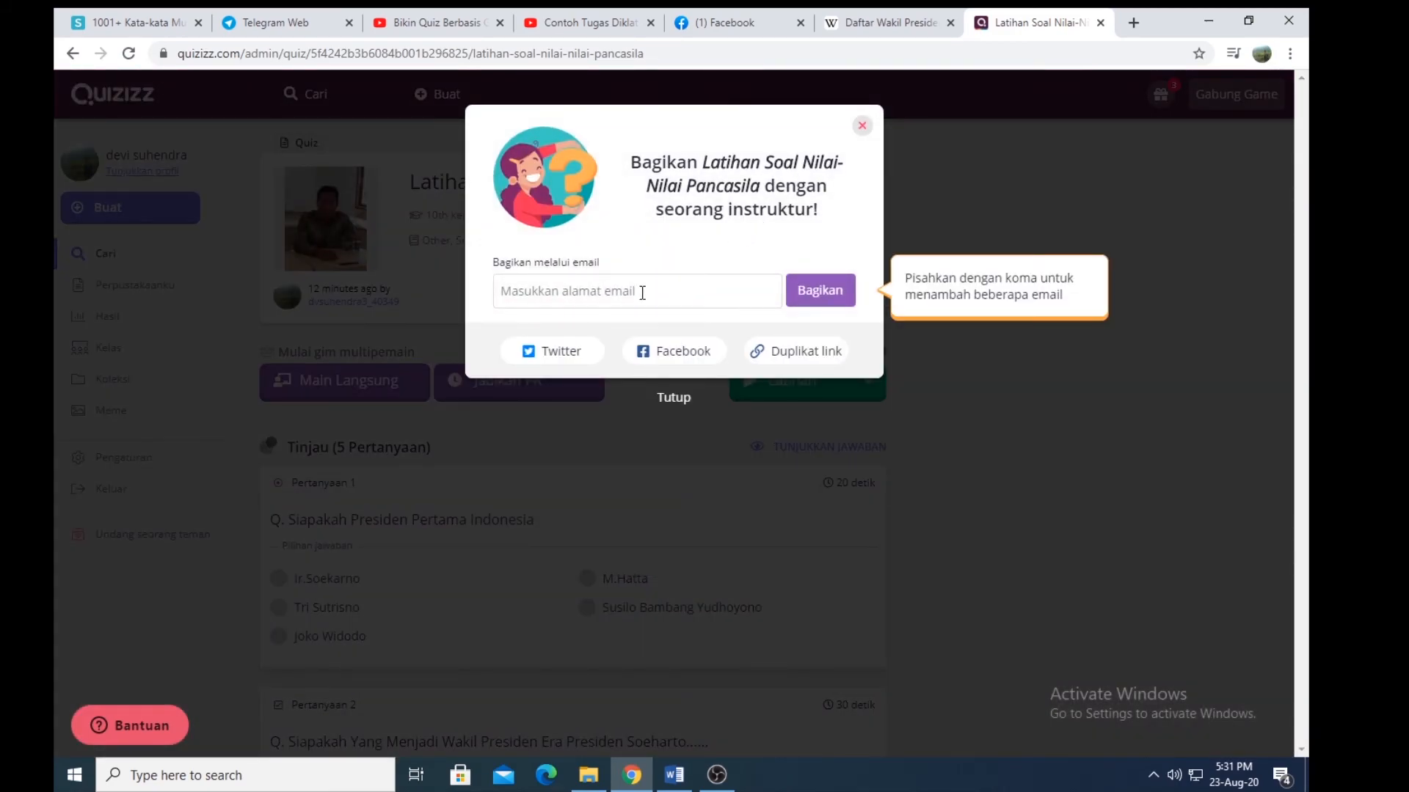
pyautogui.click(861, 128)
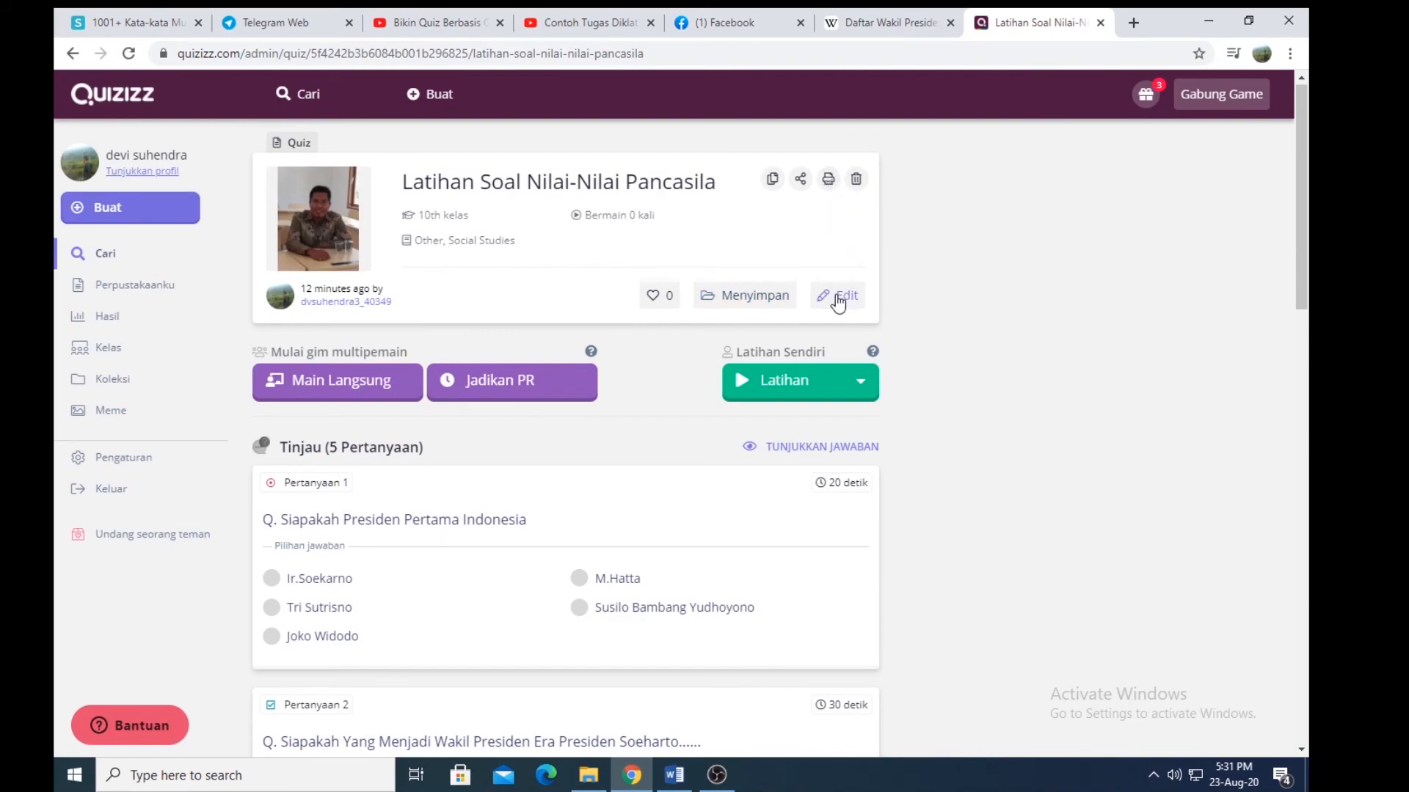
# Step: Duplicate the quiz "Latihan Soal Nilai-Nilai Pancasila" from its quiz page and check the copy marker beside its title
pyautogui.click(773, 182)
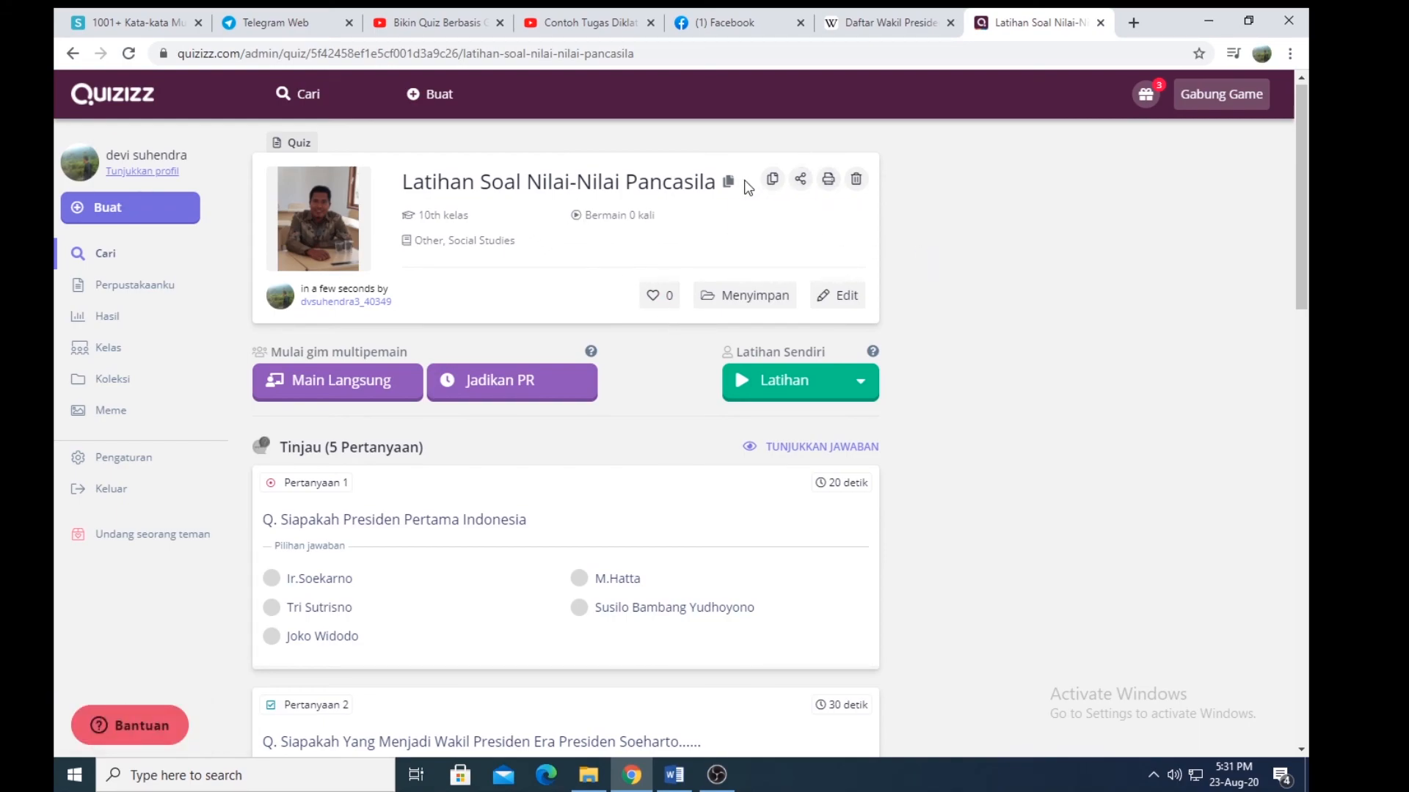
pyautogui.moveTo(732, 187)
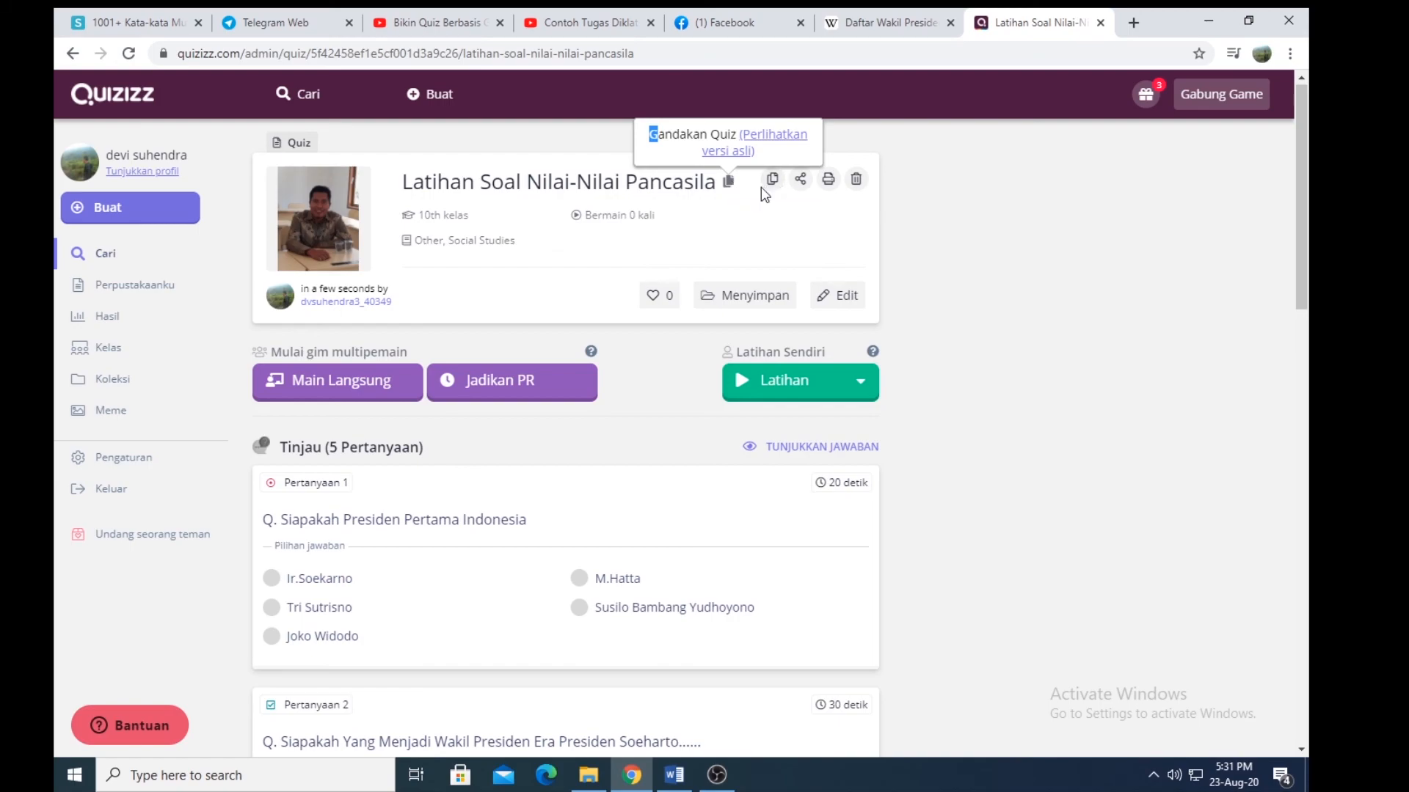
# Step: Draft a Facebook post sharing the quiz with the message "SILAKHAN DIKERJAKAN", discard it unsent and close the sharing options
pyautogui.click(800, 180)
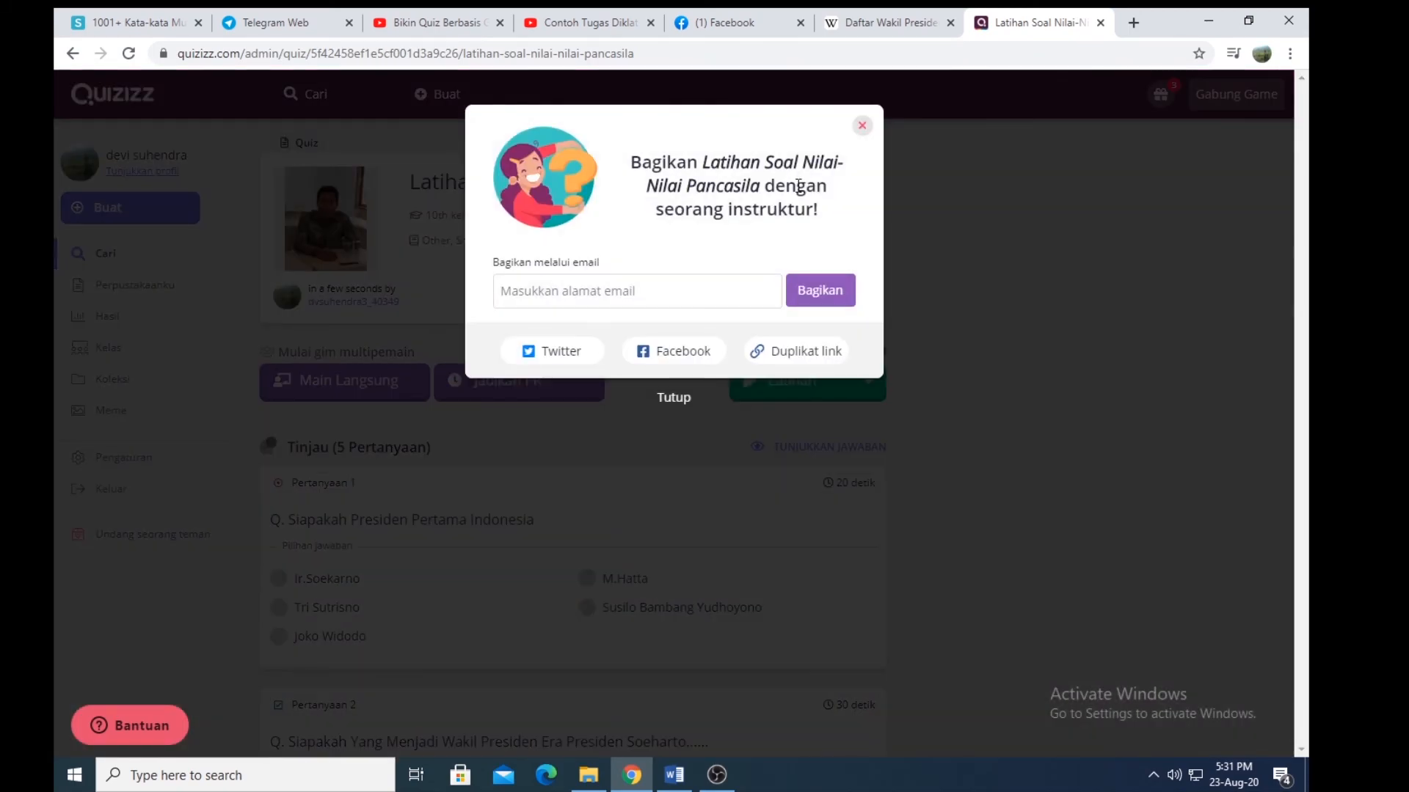
pyautogui.click(692, 352)
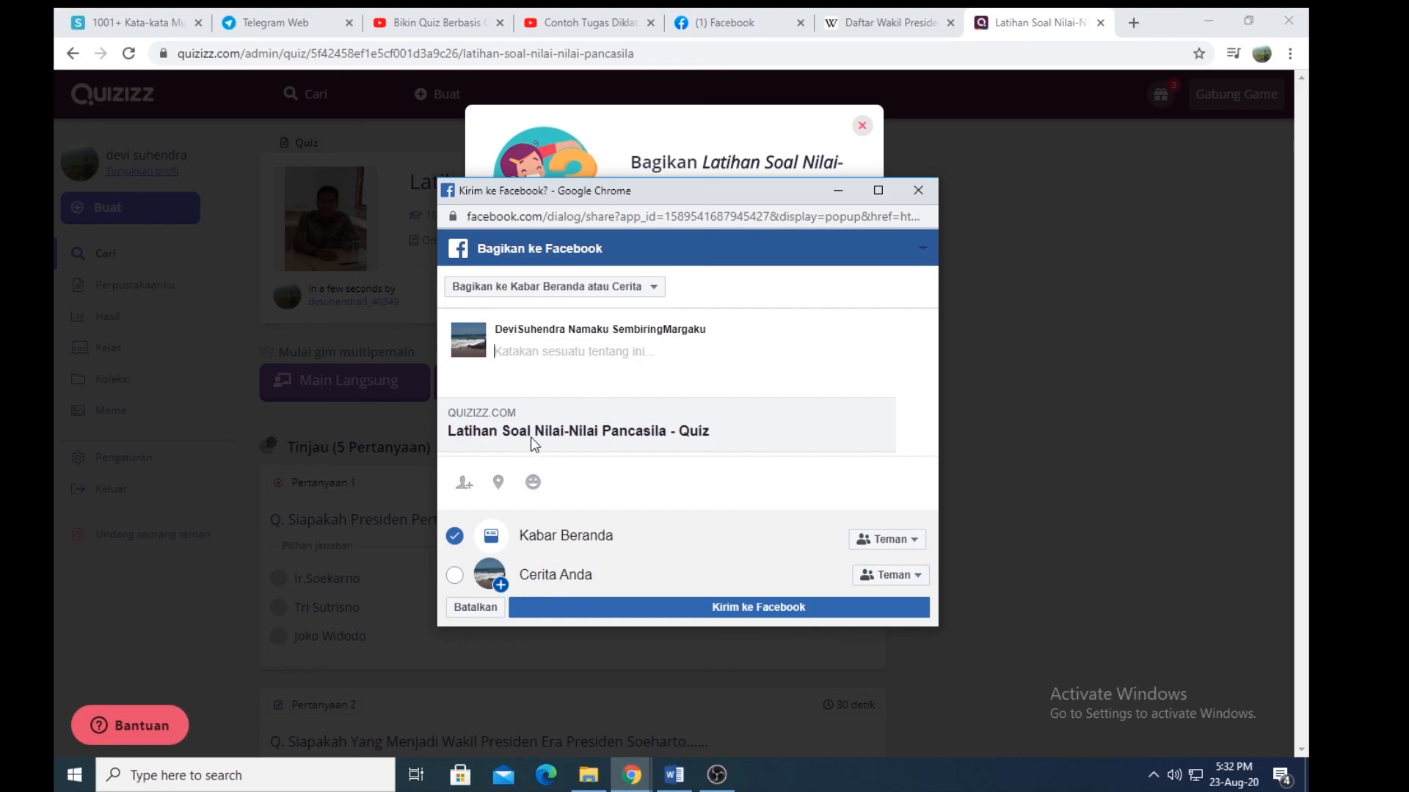
pyautogui.write('Si')
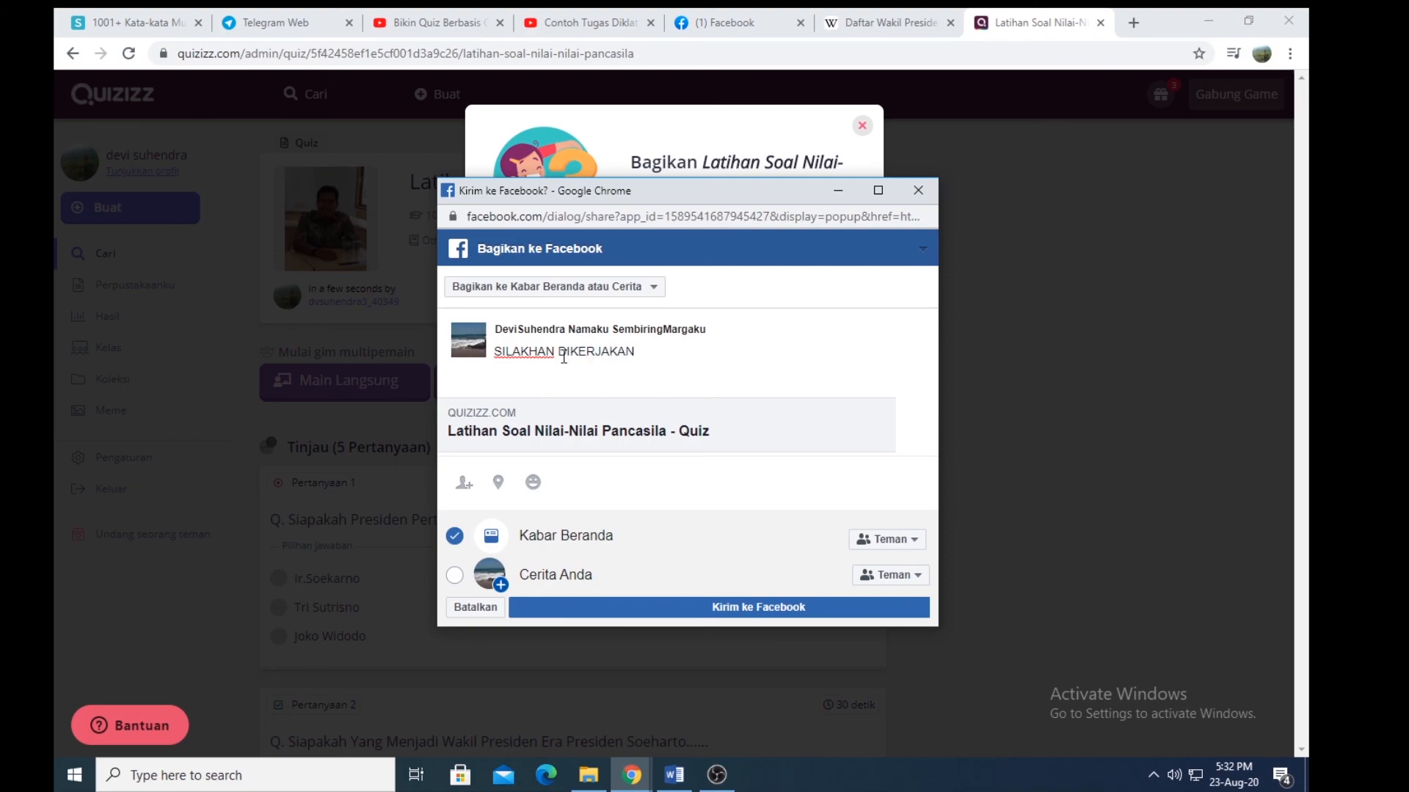
pyautogui.click(918, 193)
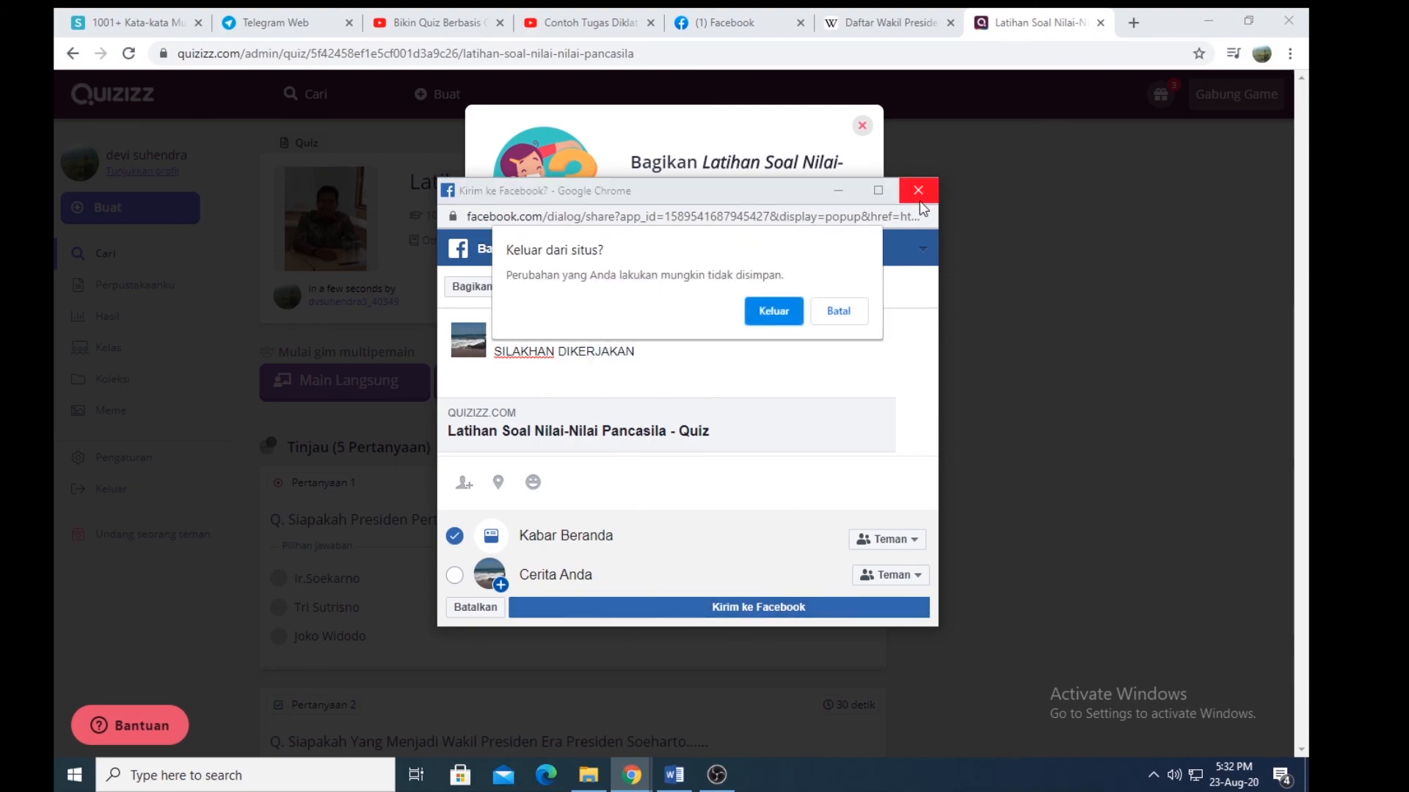
pyautogui.click(771, 310)
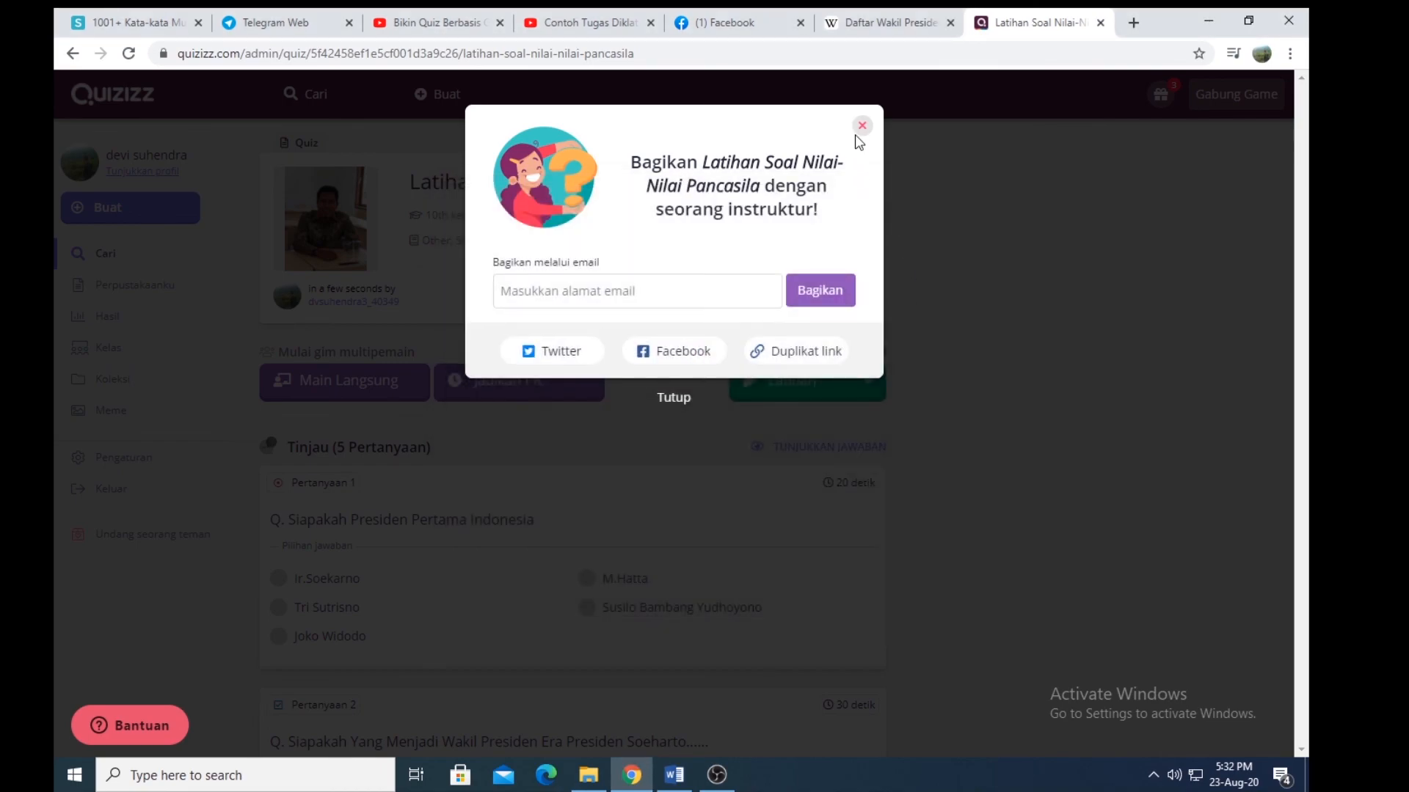
pyautogui.click(862, 126)
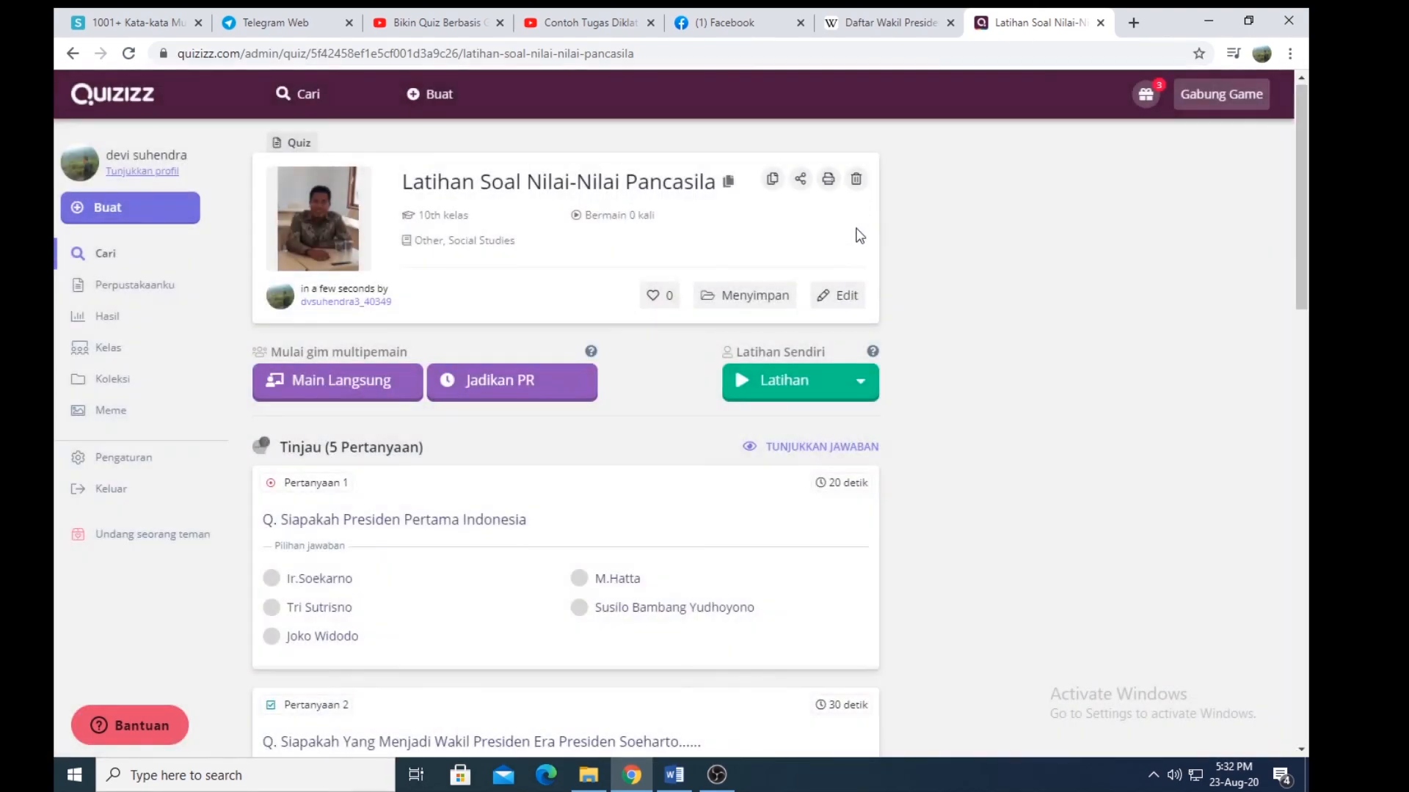